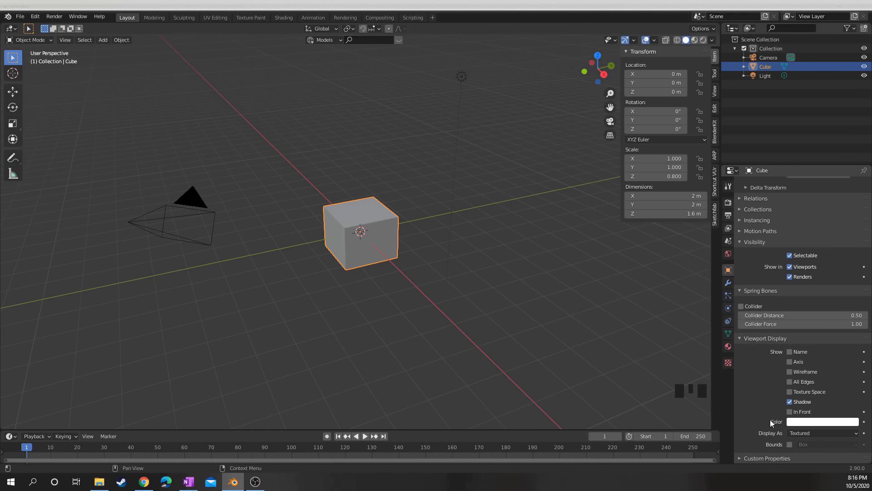
# Set the cube's viewport display to Wire and deselect it
pyautogui.click(797, 432)
pyautogui.click(797, 413)
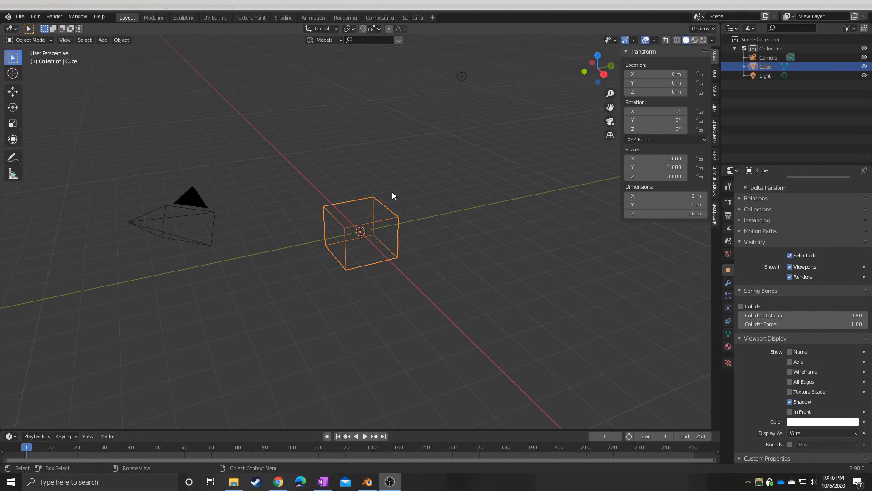
pyautogui.click(307, 133)
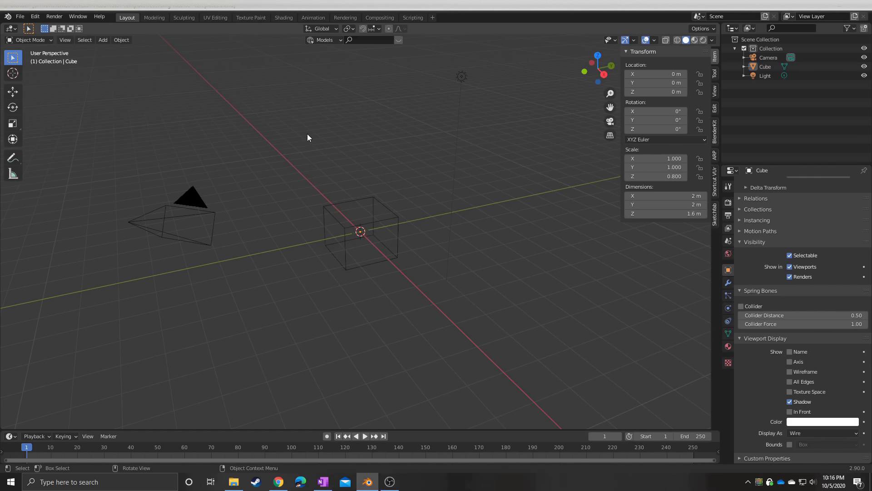
# In front view, add Template_Front.jpg from the Tut01-template\template folder as a reference image
pyautogui.press('KP_1')
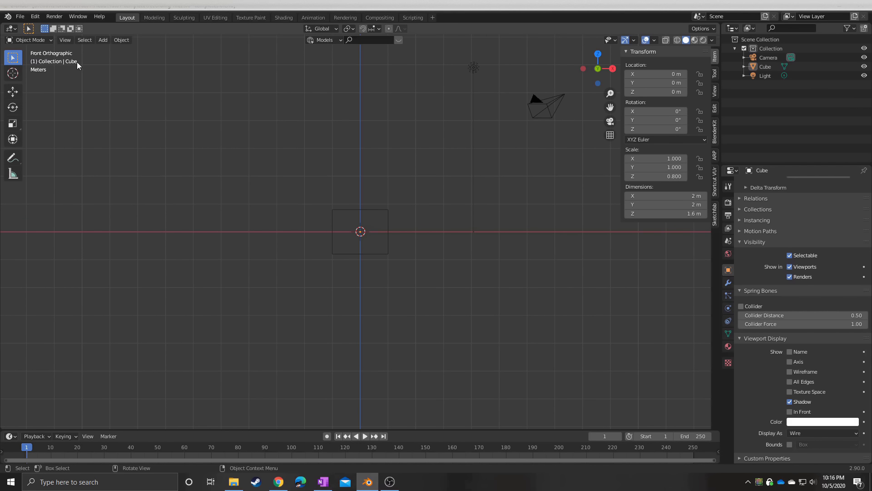
pyautogui.hotkey('shift', 'a')
pyautogui.moveTo(77, 62)
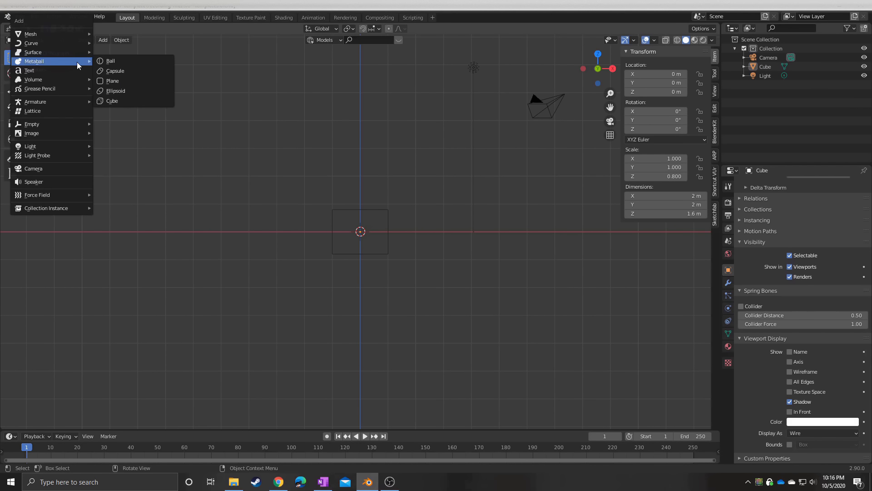
pyautogui.press('i')
pyautogui.press('Return')
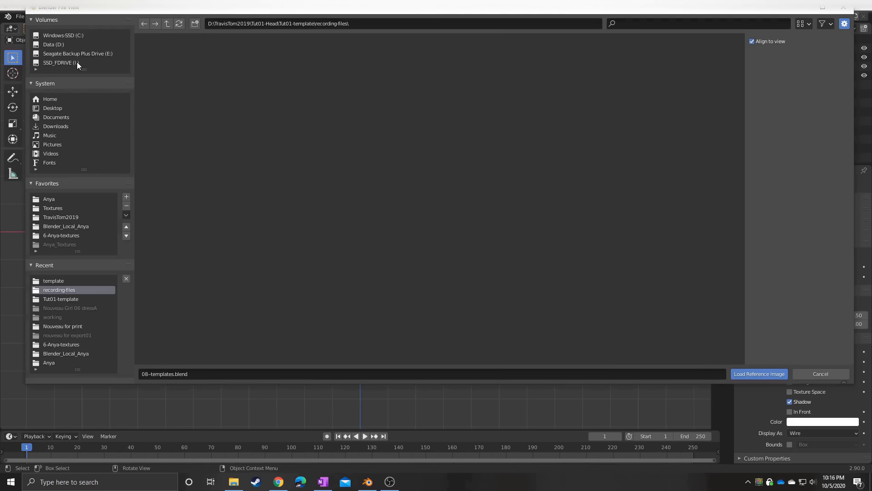
pyautogui.click(55, 299)
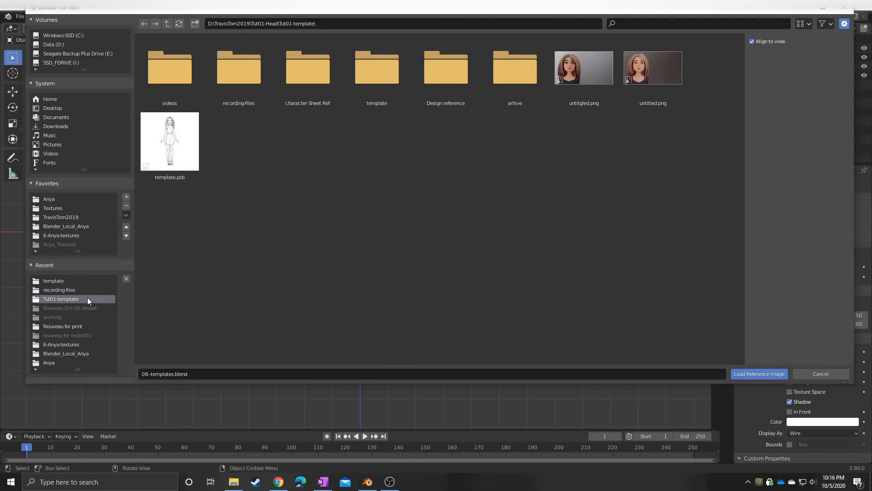
pyautogui.doubleClick(378, 83)
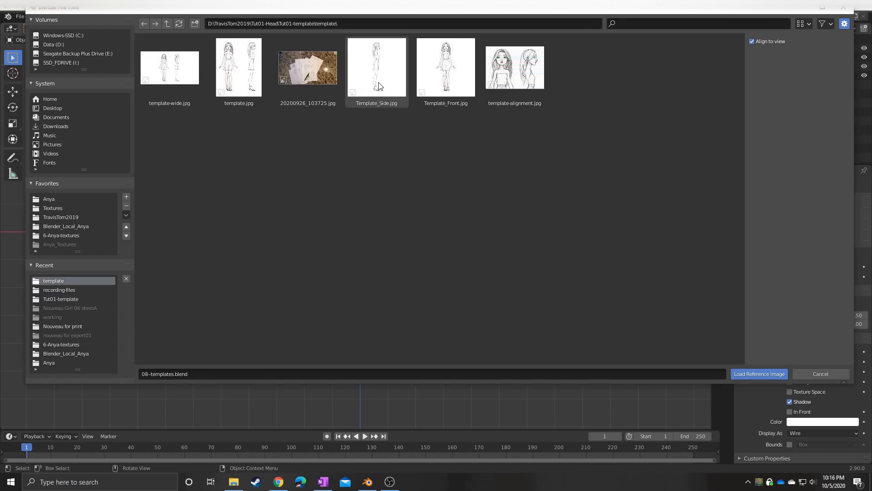
pyautogui.doubleClick(462, 86)
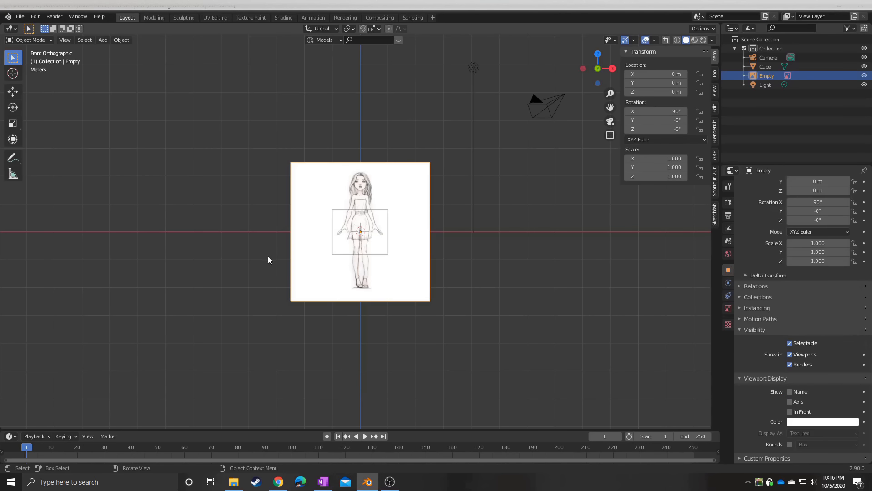
# In right side view, add Template_Side.jpg from the template folder as a second reference image
pyautogui.press('KP_3')
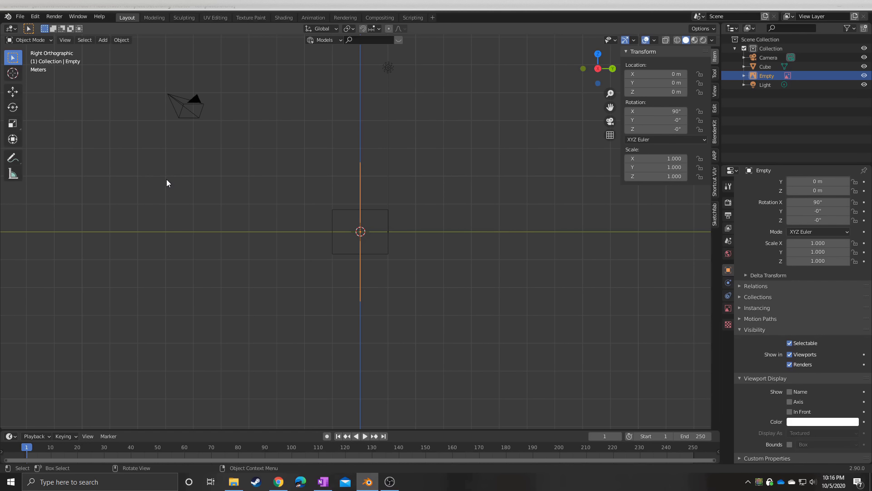
pyautogui.hotkey('shift', 'a')
pyautogui.moveTo(167, 179)
pyautogui.press('r')
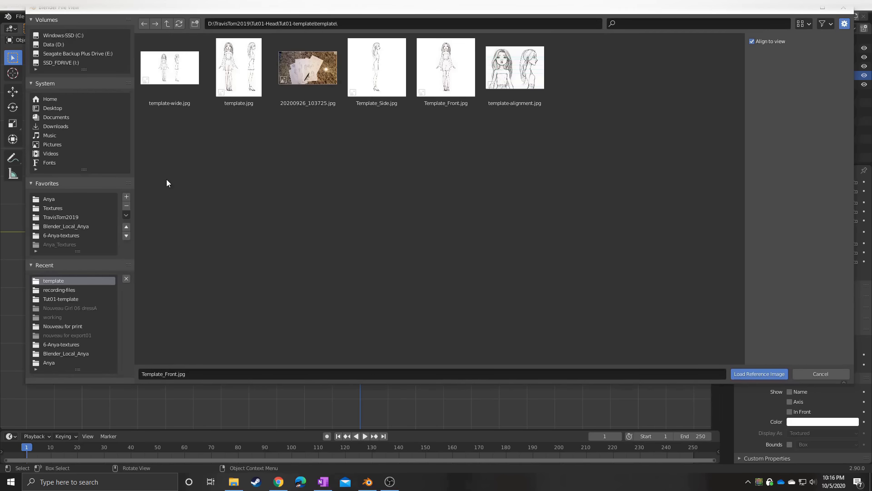
pyautogui.doubleClick(361, 103)
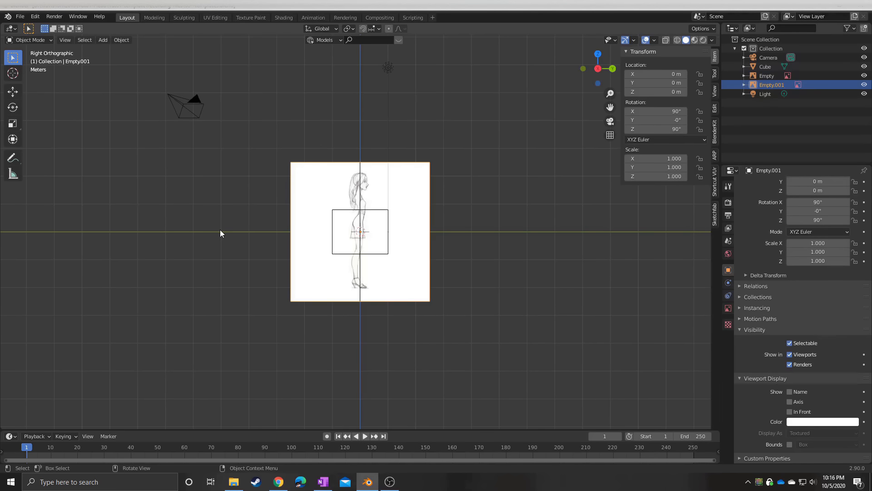
# Rotate the side reference image 180° about the global Z axis
pyautogui.moveTo(233, 177); pyautogui.dragTo(300, 185, button='middle')
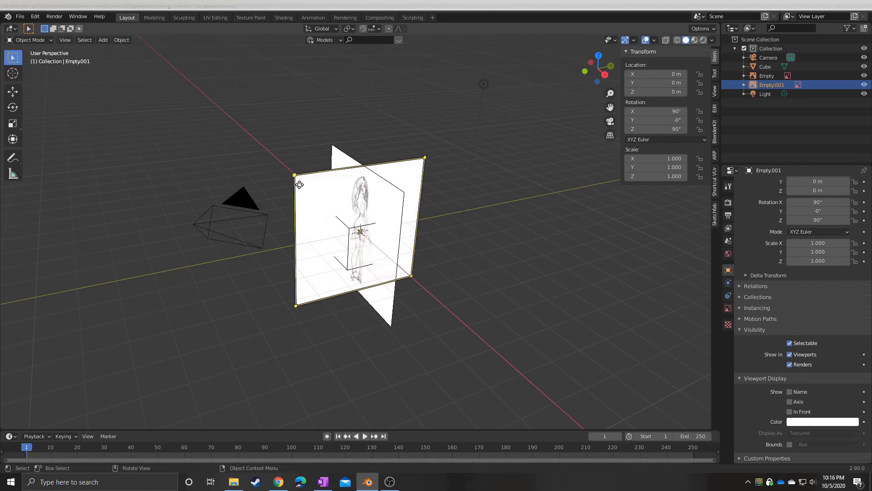
pyautogui.press('r')
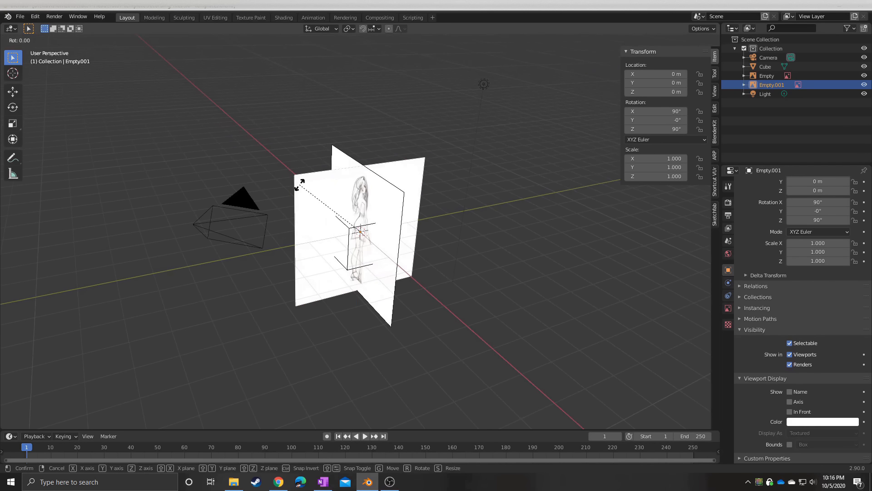
pyautogui.write('z180')
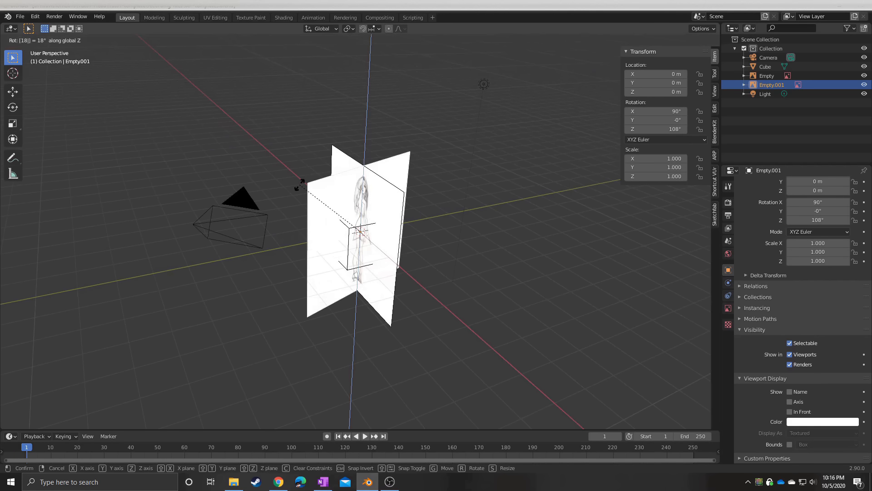
pyautogui.press('Return')
pyautogui.moveTo(288, 165); pyautogui.dragTo(347, 208, button='middle')
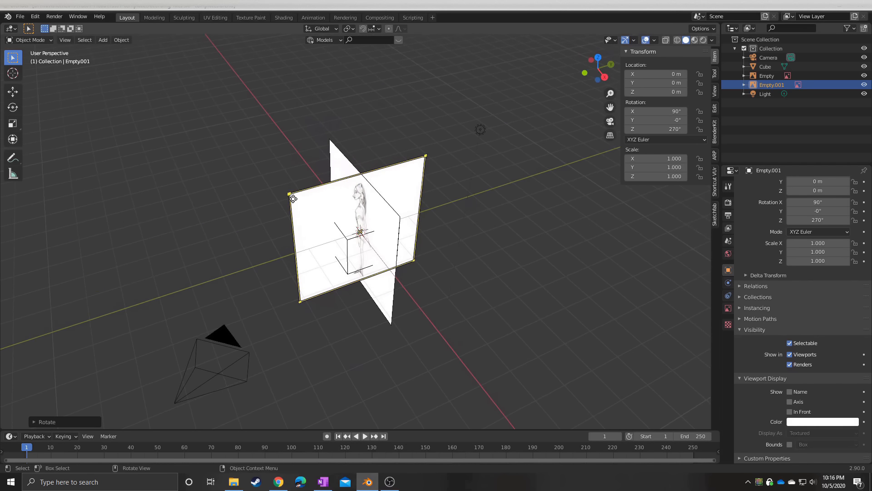
# Move the side reference image back along the X axis to about -2.53 m, behind the cube
pyautogui.press('g')
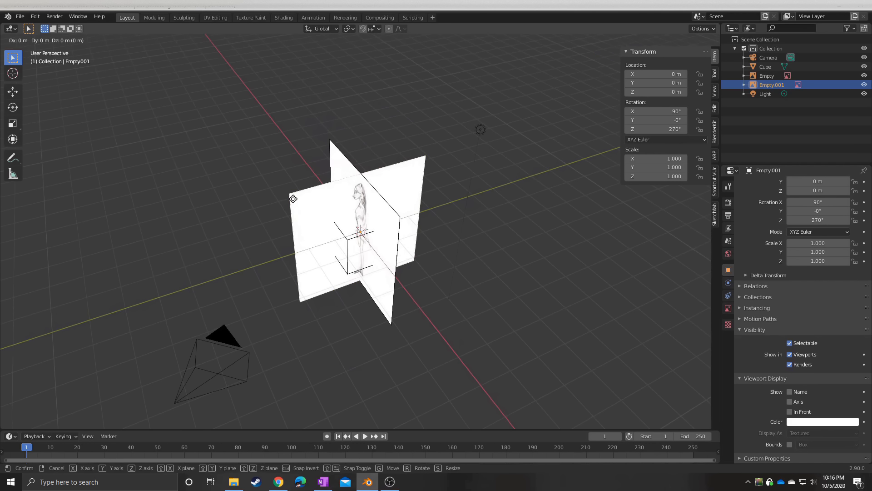
pyautogui.press('x')
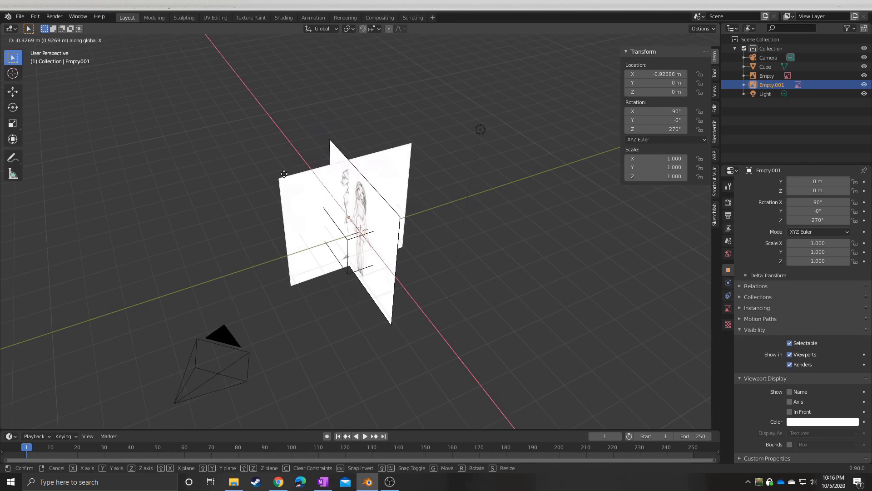
pyautogui.click(285, 165)
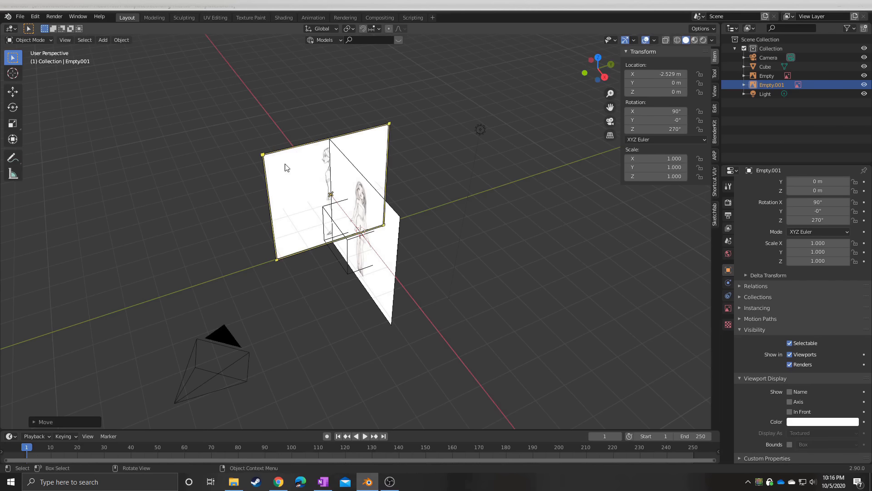
# Move the front reference image back along the Y axis to about 2.56 m
pyautogui.click(395, 218)
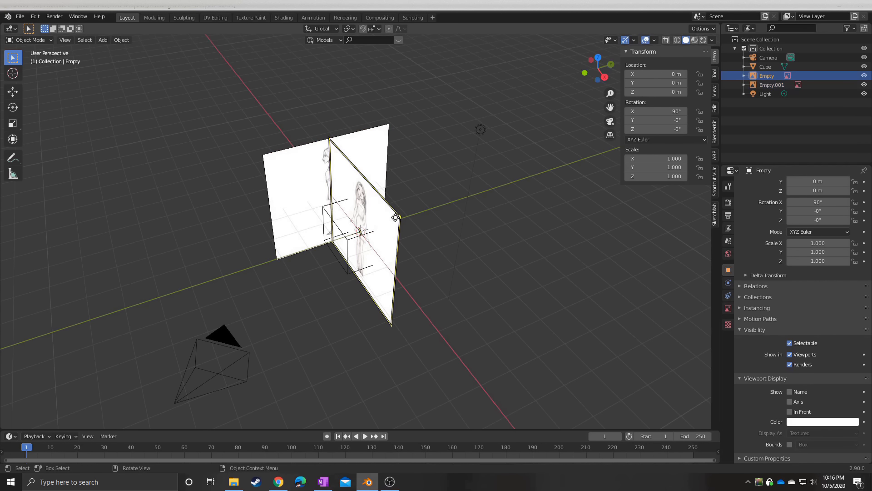
pyautogui.press('g')
pyautogui.press('y')
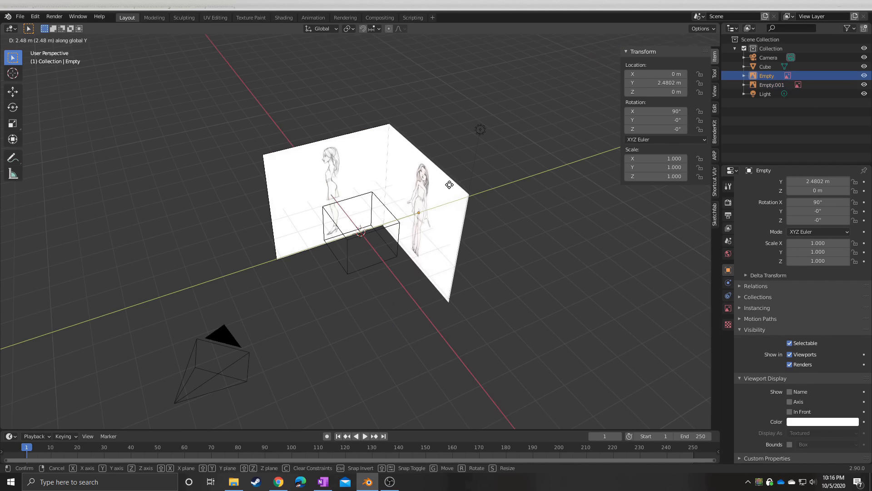
pyautogui.click(449, 185)
pyautogui.moveTo(450, 184); pyautogui.dragTo(323, 236, button='middle')
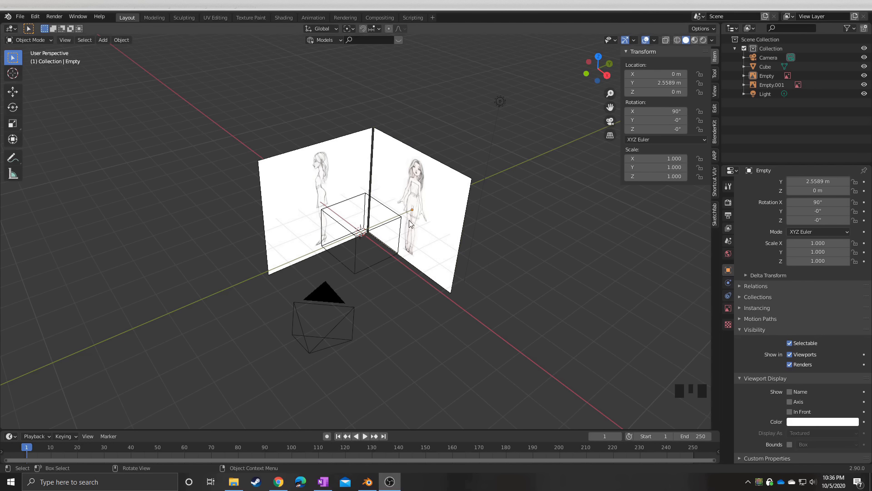
# Try moving the front reference image freely away from the cube, and undo the move
pyautogui.click(444, 183)
pyautogui.press('g')
pyautogui.click(575, 193)
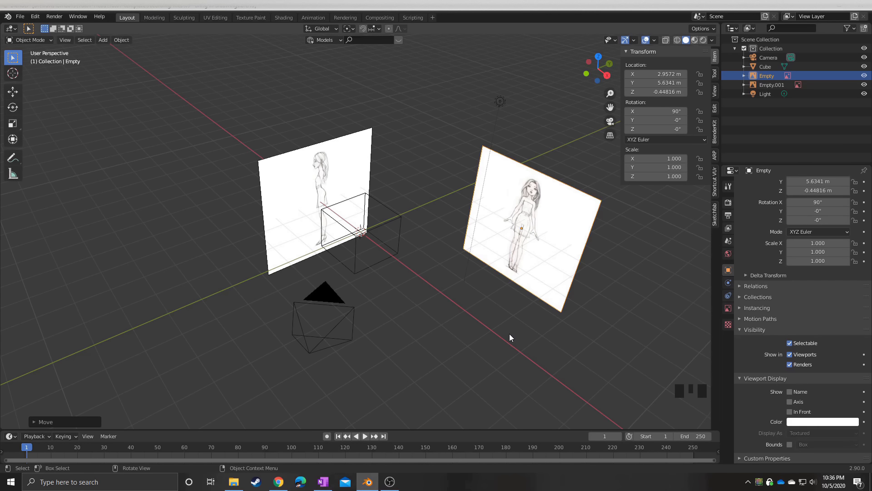
pyautogui.hotkey('ctrl', 'z')
# Set the transform pivot point to Individual Origins
pyautogui.click(262, 178)
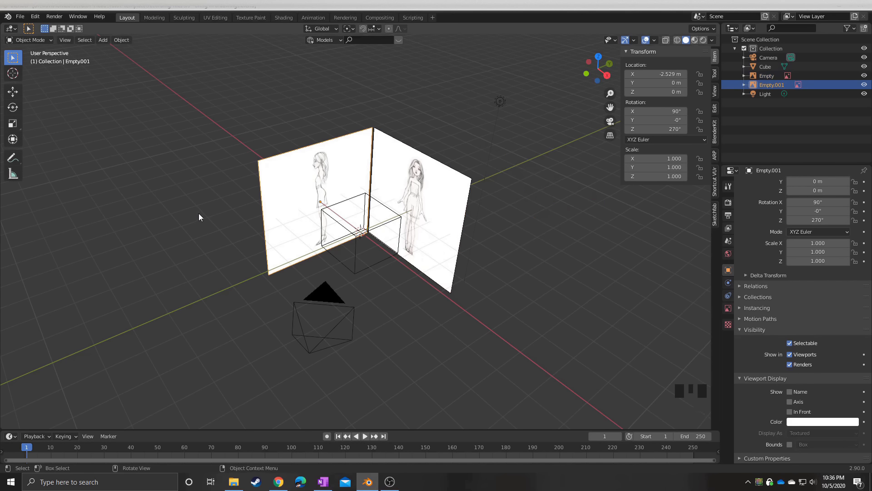
pyautogui.click(353, 29)
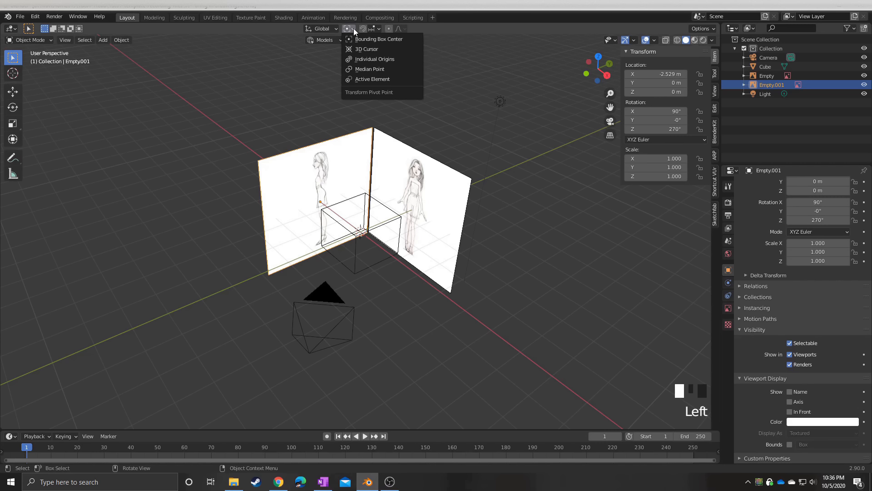
pyautogui.click(375, 60)
# Select both reference images and scale them together to about 0.385 in front view, fitting the figure to the cube's height
pyautogui.click(765, 88)
pyautogui.keyDown('shift'); pyautogui.click(765, 78); pyautogui.keyUp('shift')
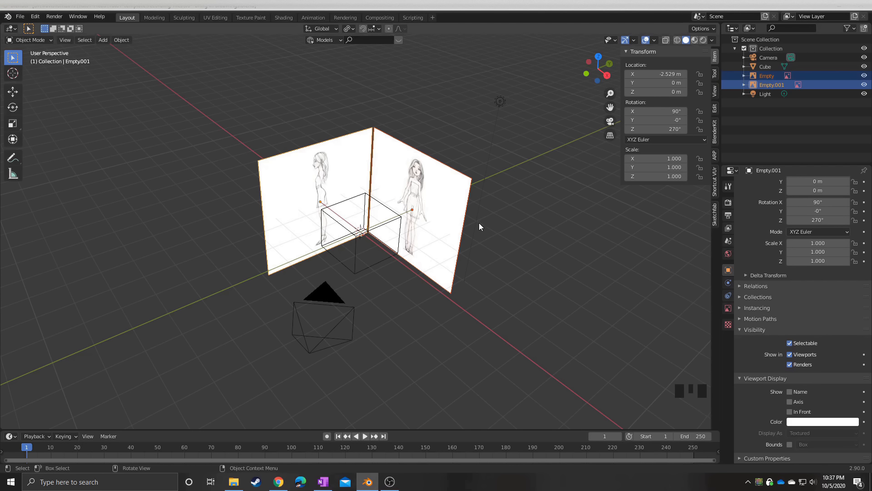
pyautogui.press('KP_1')
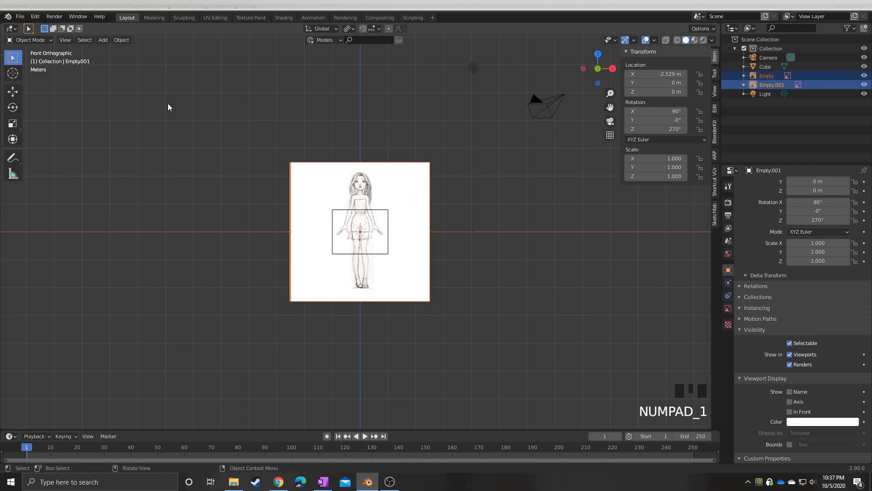
pyautogui.press('s')
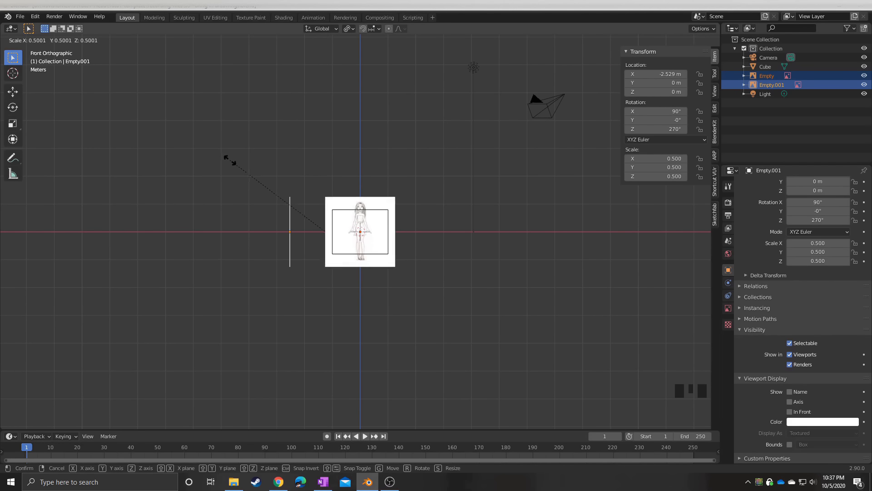
pyautogui.click(251, 176)
pyautogui.scroll(6, 184, 80)
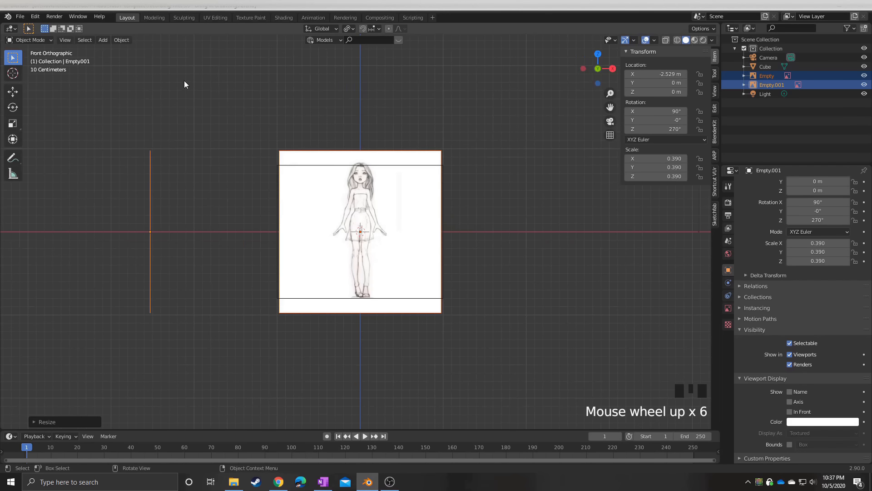
pyautogui.press('s')
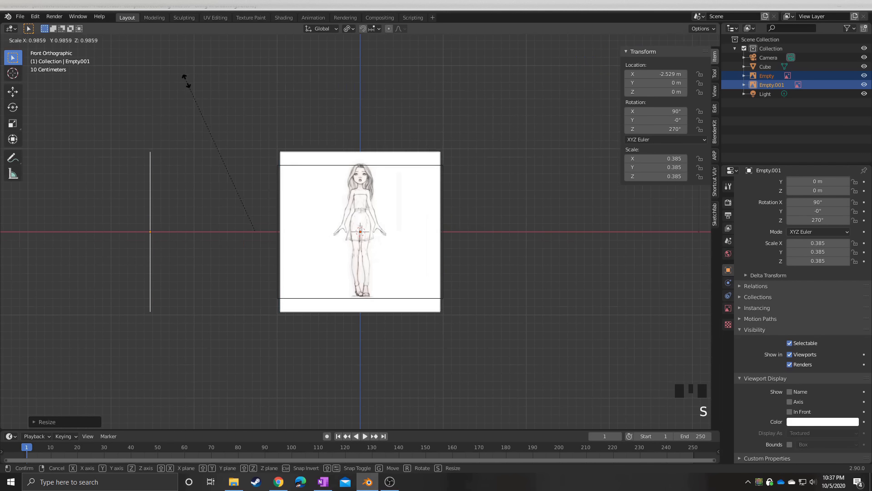
pyautogui.click(195, 98)
# Shift both reference images along Z to about -0.015 m so the figure lines up with the cube's top and bottom edges
pyautogui.press('g')
pyautogui.press('z')
pyautogui.click(293, 206)
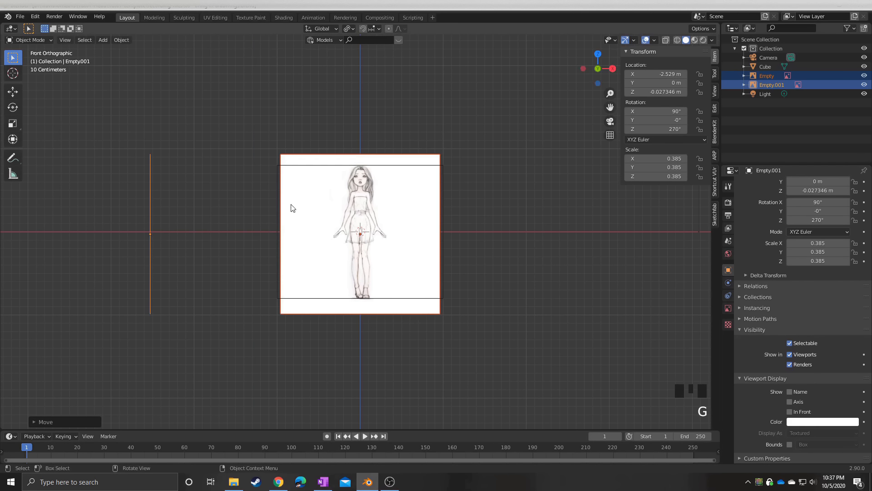
pyautogui.scroll(2, 314, 205)
pyautogui.scroll(1, 314, 205)
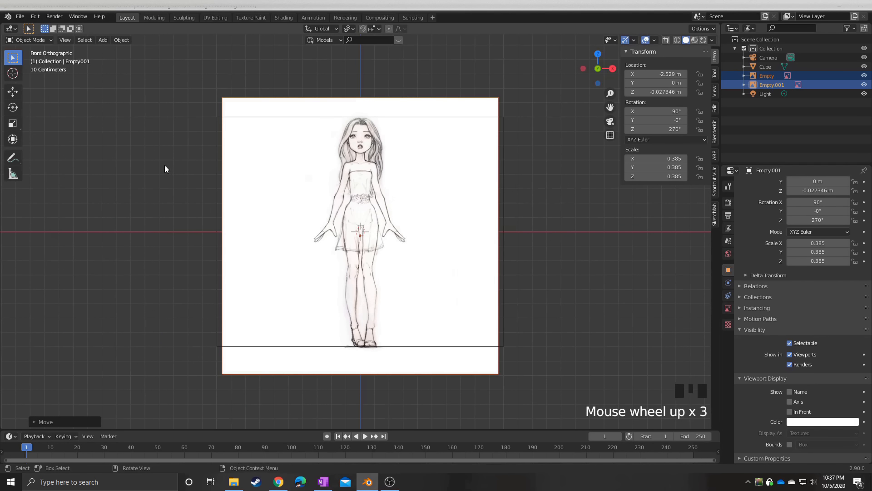
pyautogui.press('g')
pyautogui.press('z')
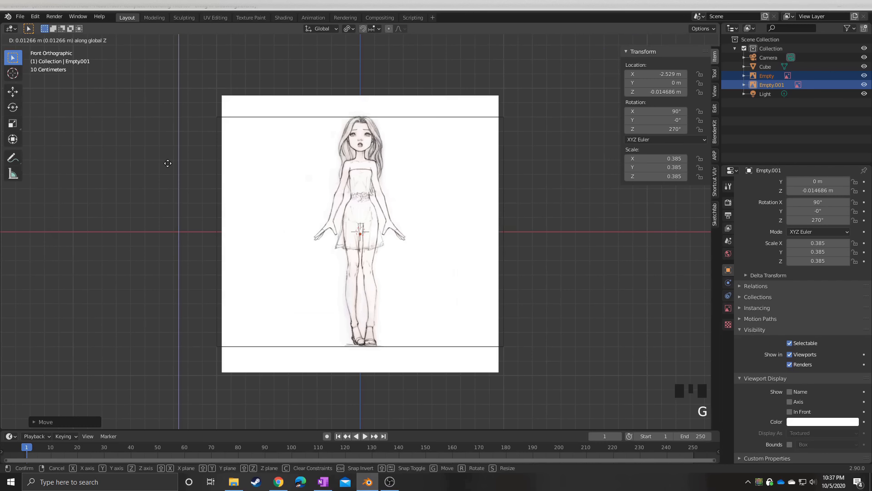
pyautogui.rightClick(167, 163)
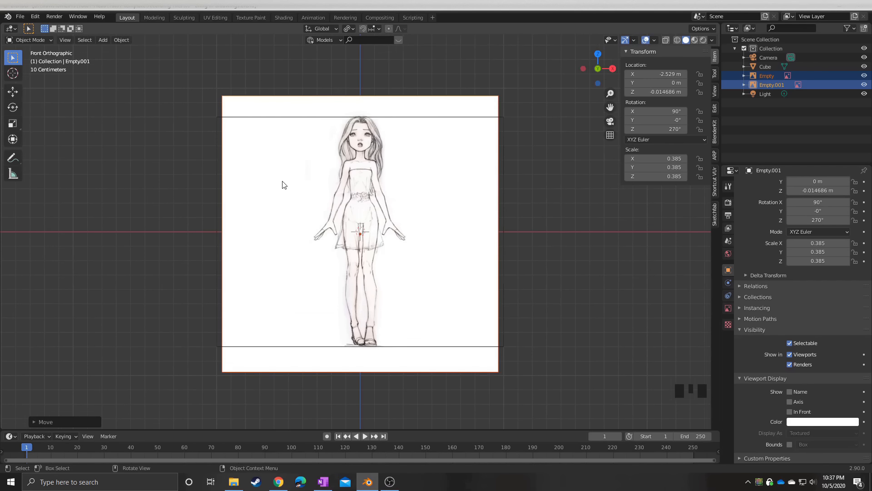
# Move the front reference image along Y to about 1.26 m, closer to the cube
pyautogui.scroll(-1, 283, 182)
pyautogui.moveTo(317, 185); pyautogui.dragTo(469, 132, button='middle')
pyautogui.scroll(-5, 372, 200)
pyautogui.click(470, 118)
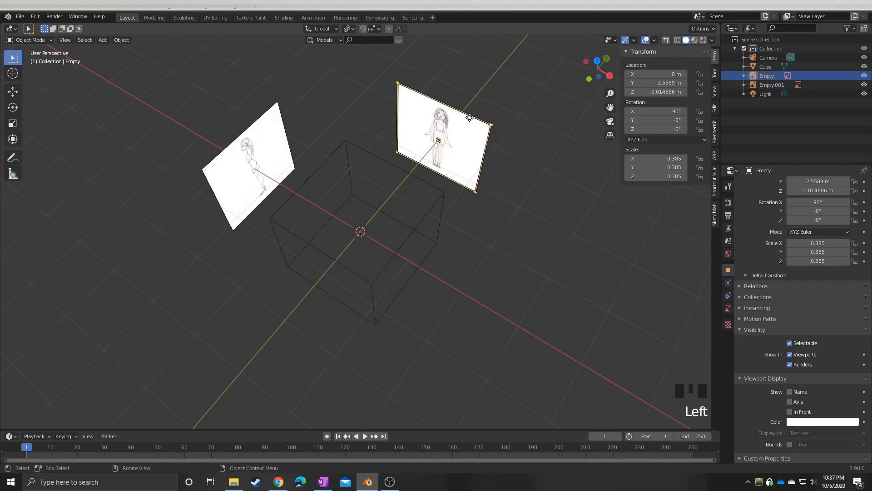
pyautogui.press('g')
pyautogui.press('y')
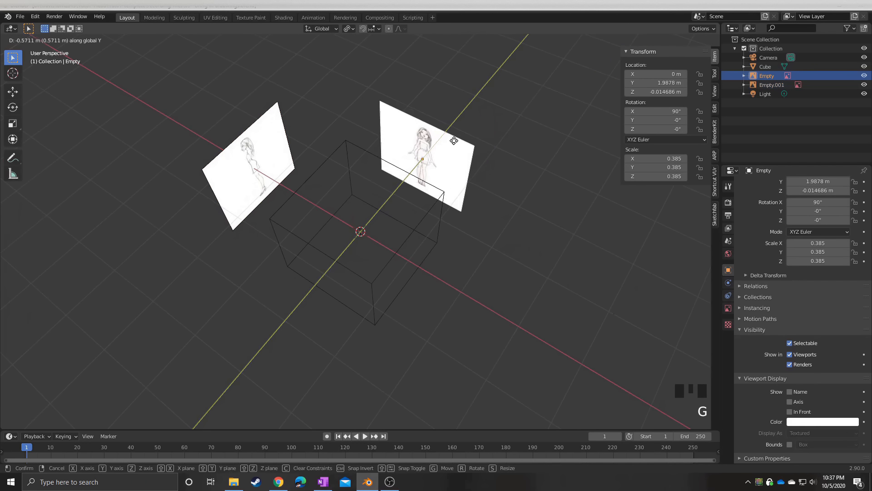
pyautogui.click(436, 164)
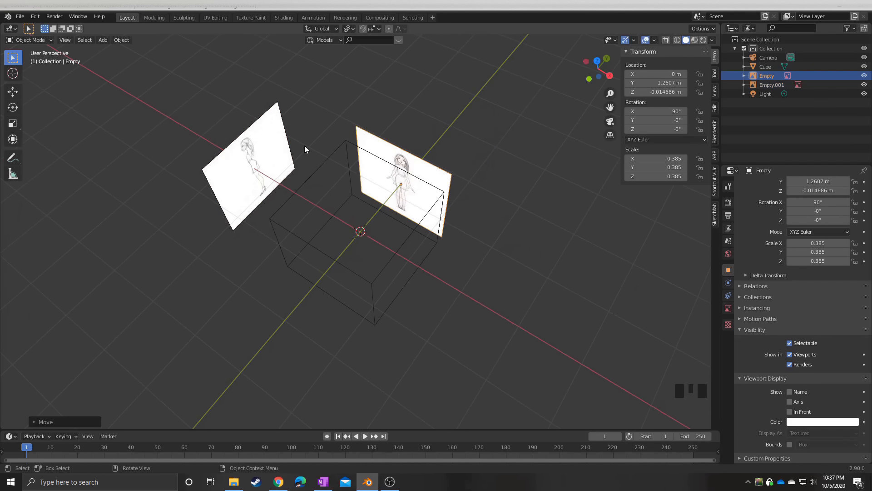
# Move the side reference image along X to about -1.25 m, closer to the cube
pyautogui.click(256, 126)
pyautogui.press('g')
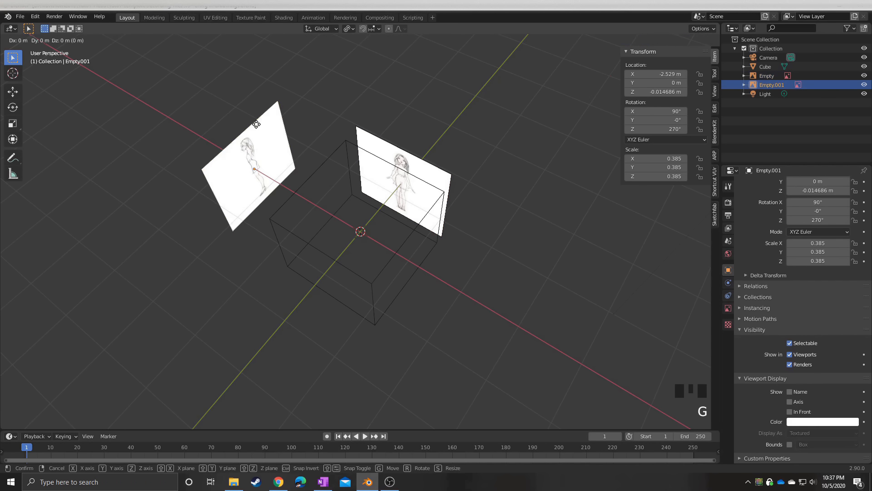
pyautogui.press('x')
pyautogui.click(259, 186)
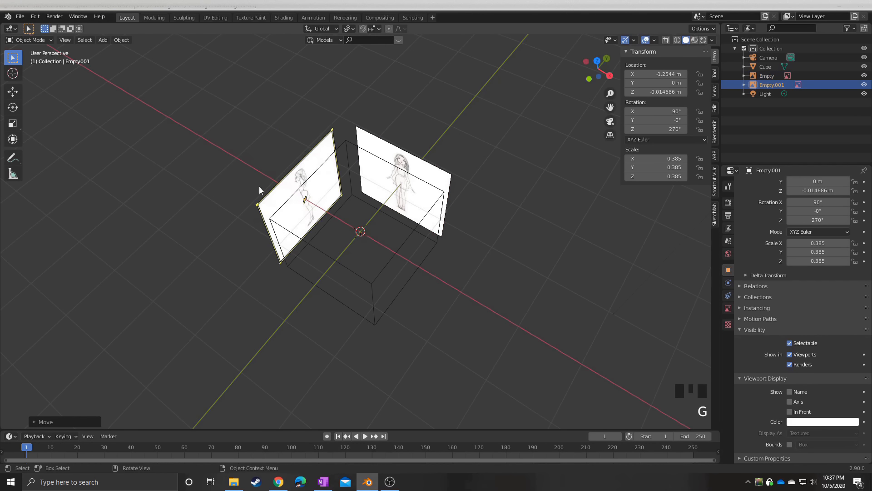
pyautogui.moveTo(259, 186); pyautogui.dragTo(265, 226, button='middle')
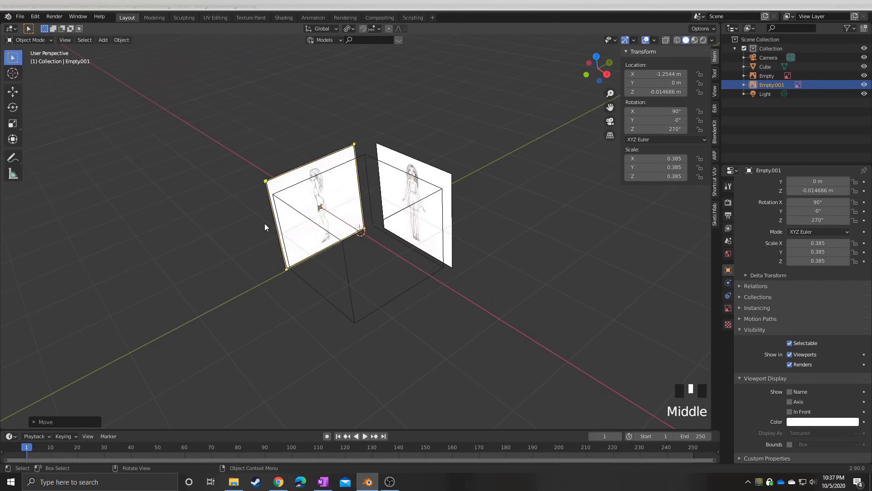
# Delete the wireframe cube so only the two reference images remain around the origin
pyautogui.click(183, 199)
pyautogui.click(315, 295)
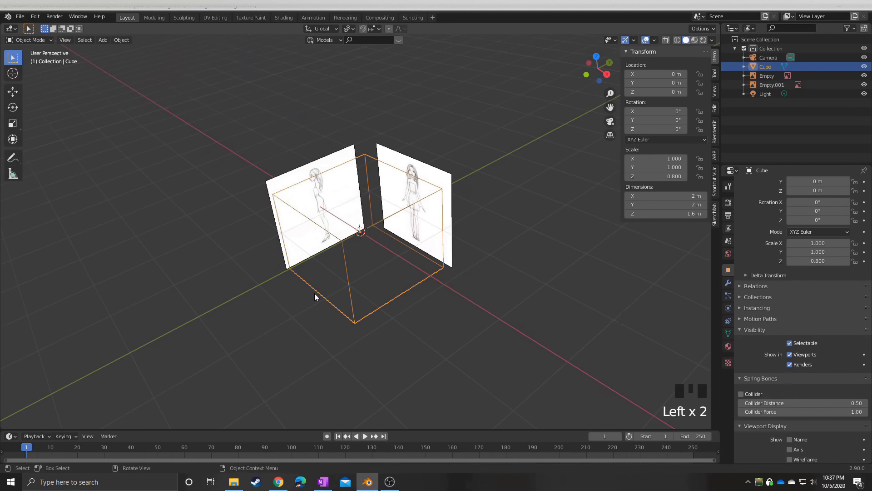
pyautogui.press('x')
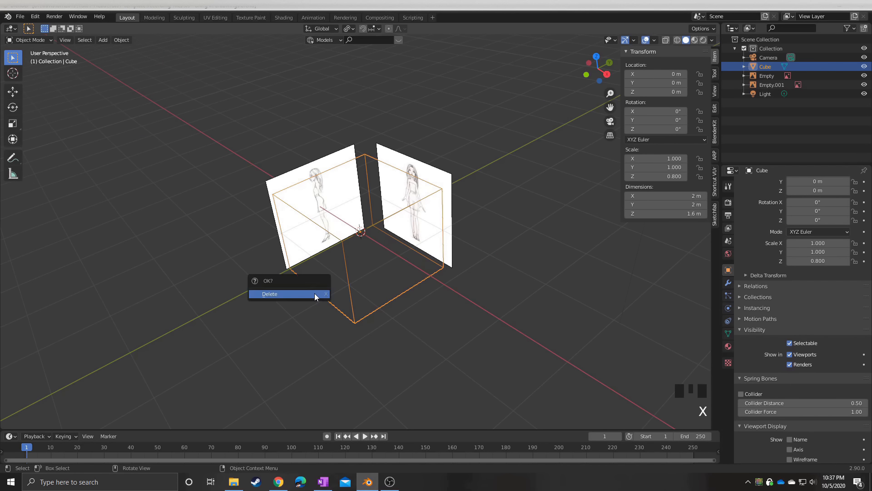
pyautogui.click(313, 293)
pyautogui.moveTo(311, 328); pyautogui.dragTo(318, 227, button='middle')
pyautogui.scroll(2, 373, 307)
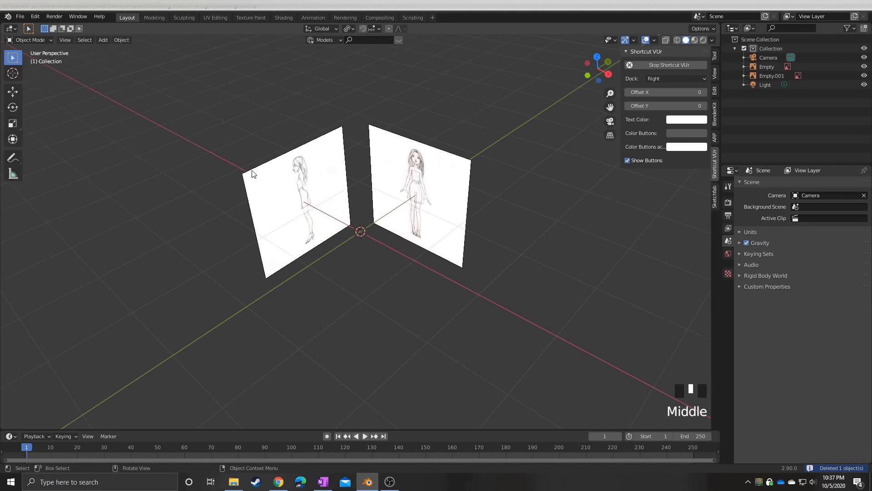
# Enable transparency on the side reference image and set its opacity to 0.25
pyautogui.click(245, 174)
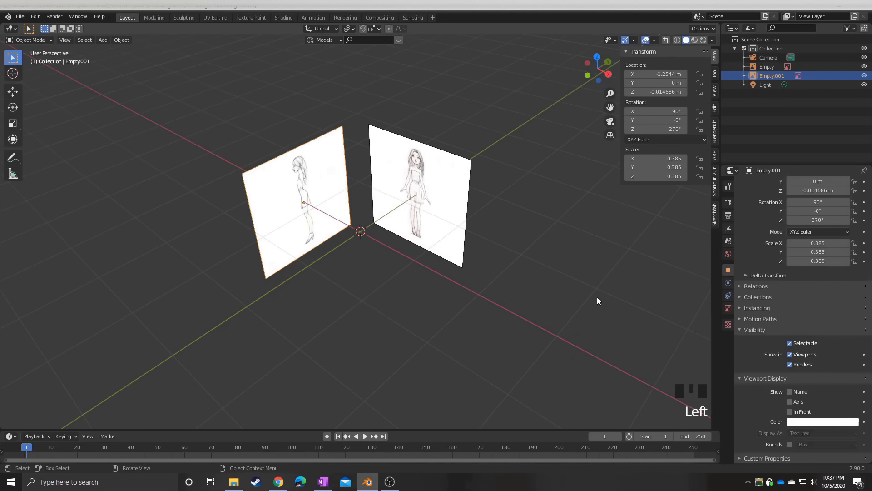
pyautogui.click(726, 312)
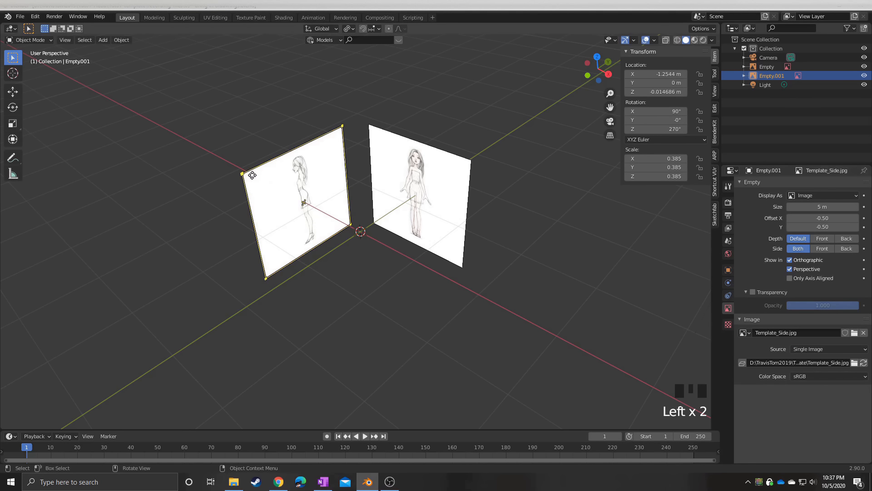
pyautogui.click(725, 311)
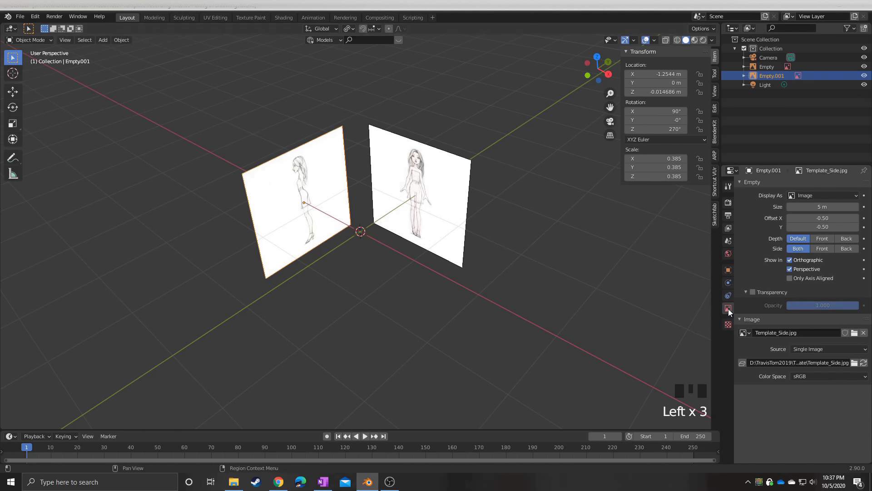
pyautogui.click(752, 292)
pyautogui.click(834, 305)
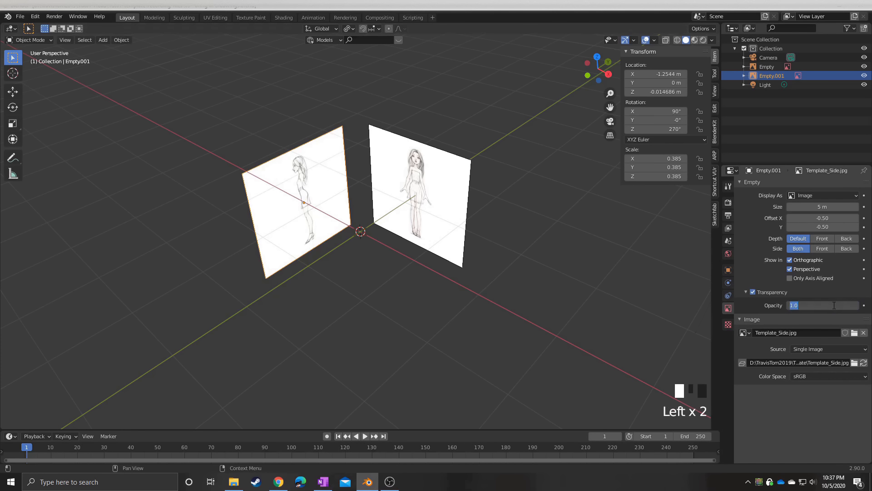
pyautogui.write('.25')
pyautogui.press('Return')
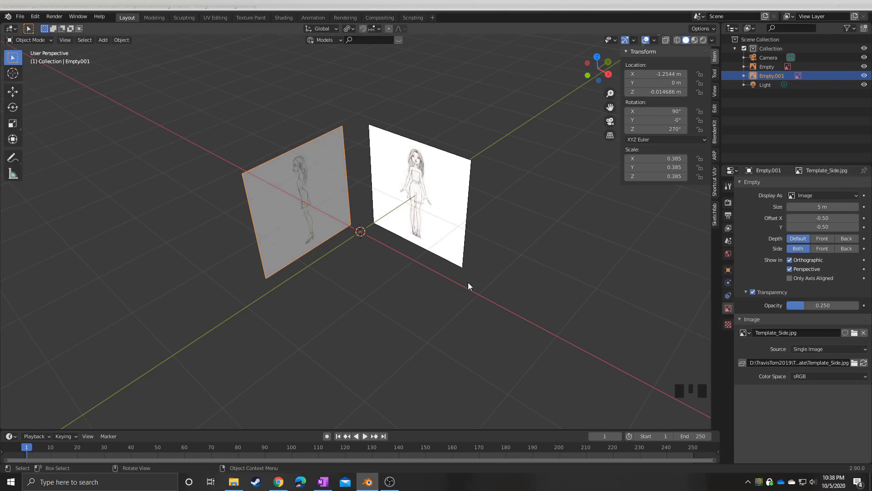
# Restrict the side reference image's display to its Back side only
pyautogui.moveTo(266, 253); pyautogui.dragTo(380, 328, button='middle')
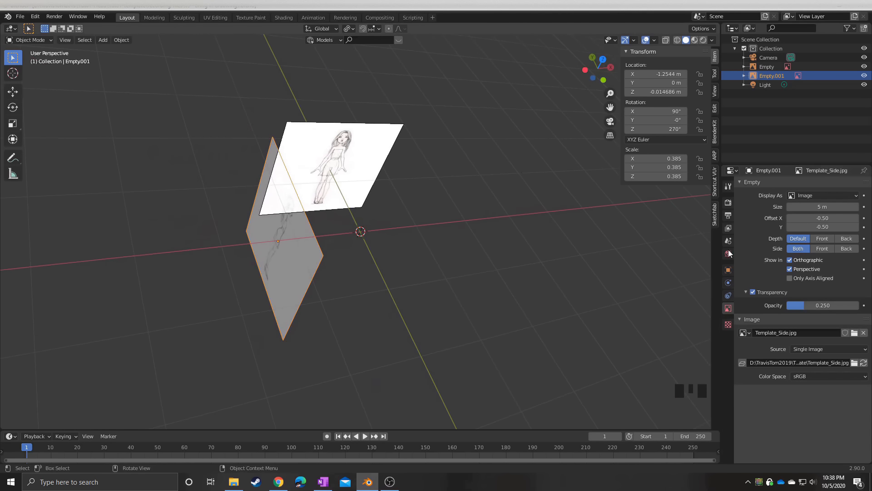
pyautogui.click(847, 248)
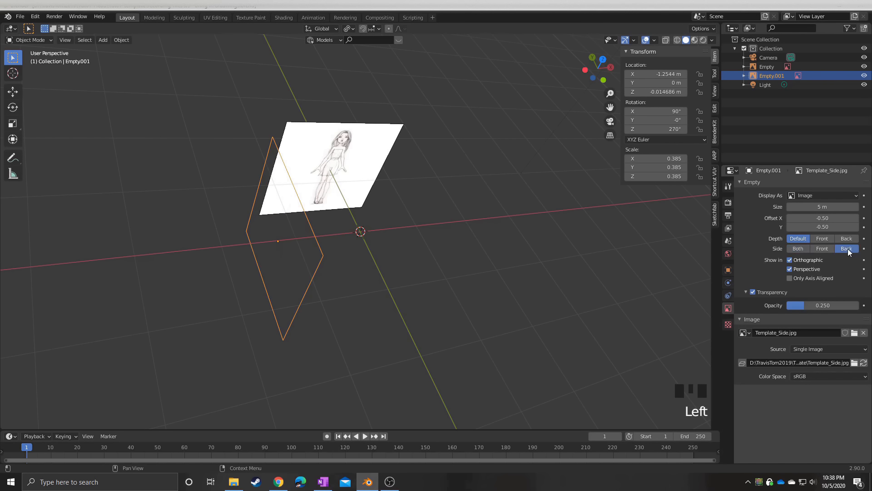
pyautogui.moveTo(450, 292); pyautogui.dragTo(446, 243, button='middle')
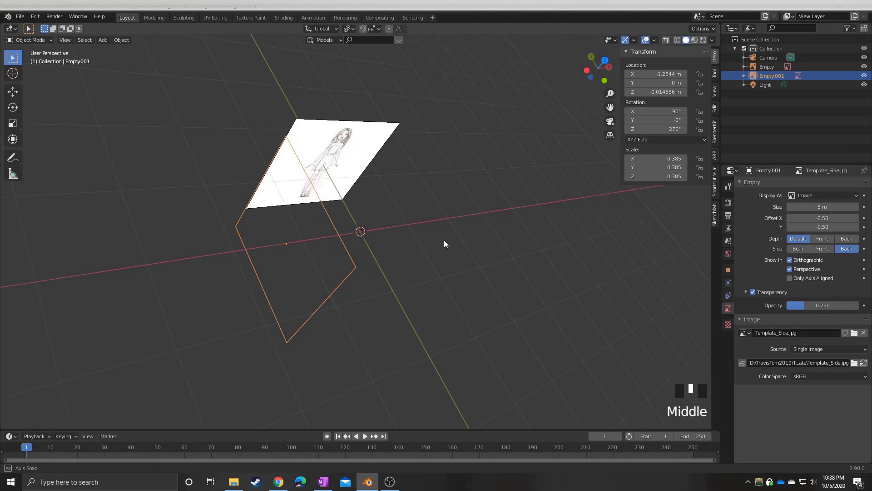
pyautogui.moveTo(557, 320); pyautogui.dragTo(437, 252, button='middle')
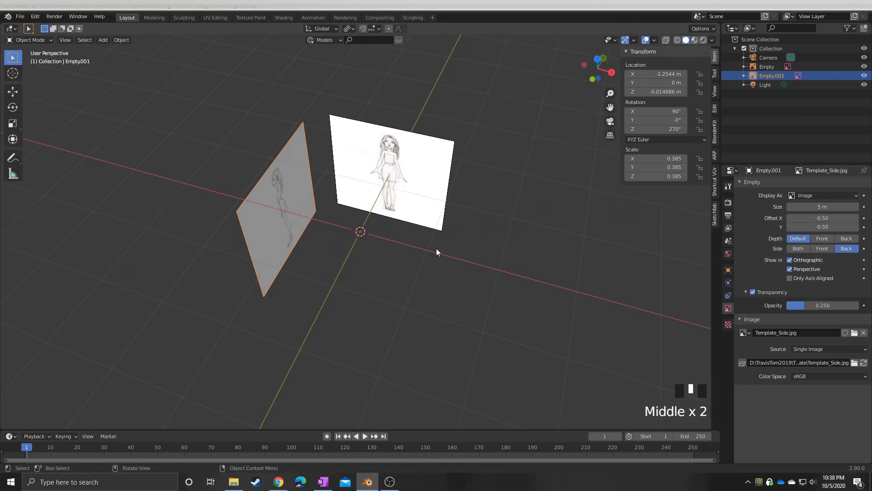
# Enable transparency on the front reference image and set its opacity to 0.25
pyautogui.click(450, 150)
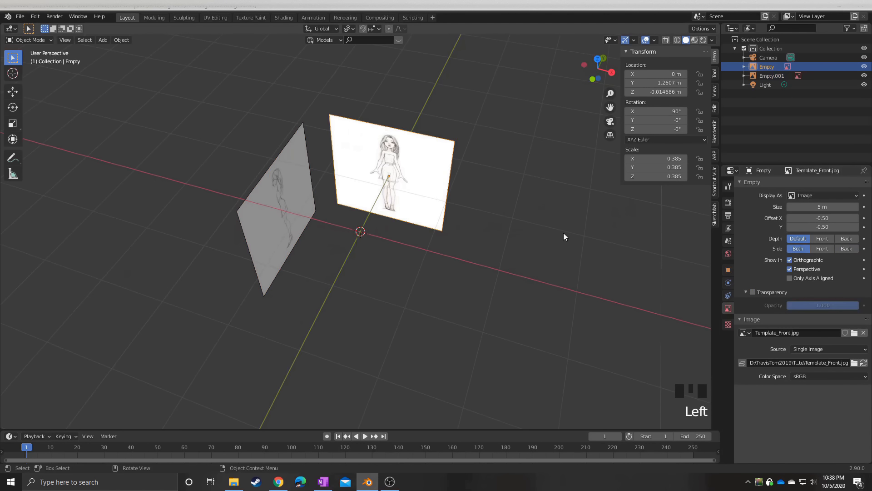
pyautogui.click(783, 306)
pyautogui.click(811, 305)
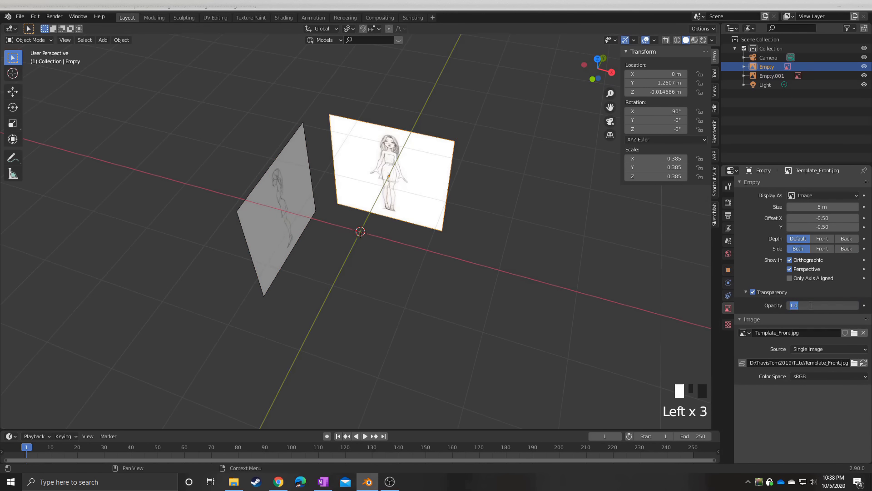
pyautogui.write('0.25')
pyautogui.press('Return')
# Restrict the front reference image's display to its Front side only, and deselect it
pyautogui.moveTo(498, 191); pyautogui.dragTo(472, 299, button='middle')
pyautogui.click(847, 249)
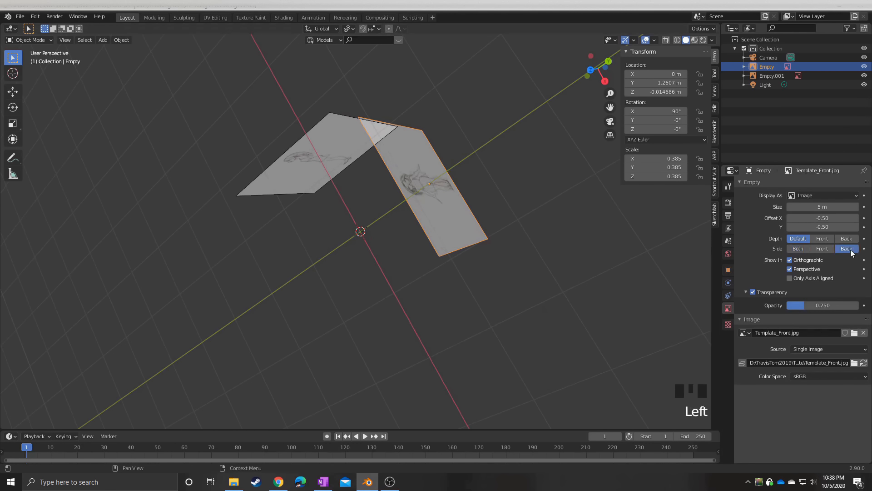
pyautogui.click(823, 248)
pyautogui.moveTo(500, 273); pyautogui.dragTo(306, 273, button='middle')
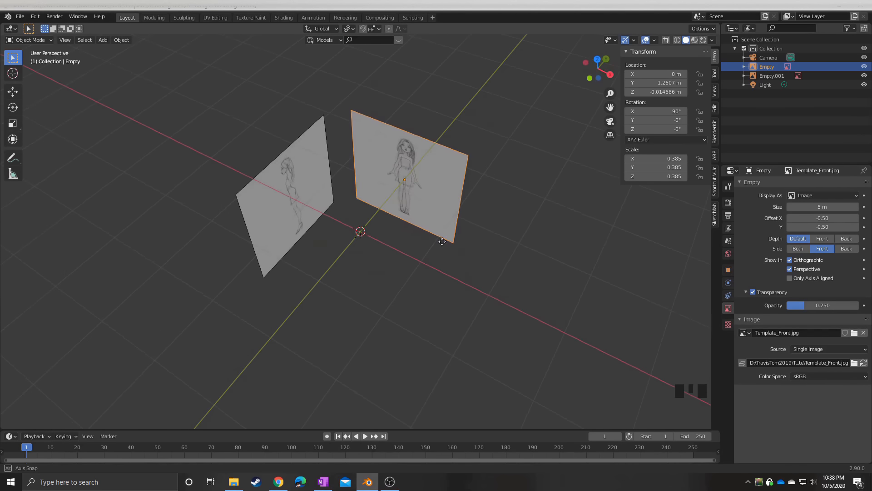
pyautogui.middleClick(387, 287)
pyautogui.click(384, 301)
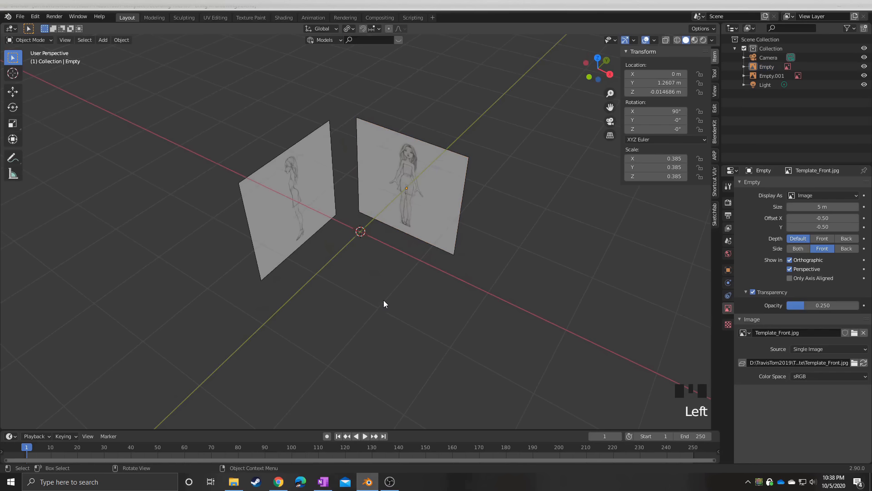
pyautogui.moveTo(341, 287); pyautogui.dragTo(344, 270, button='middle')
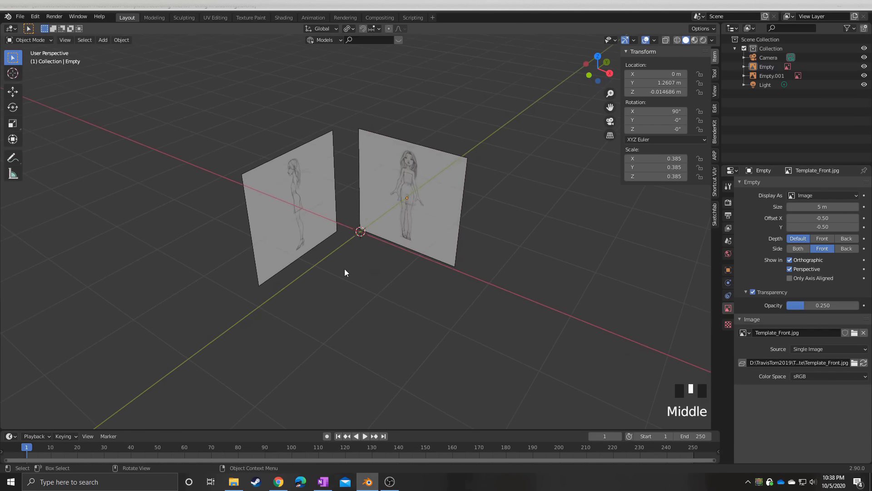
pyautogui.scroll(2, 357, 270)
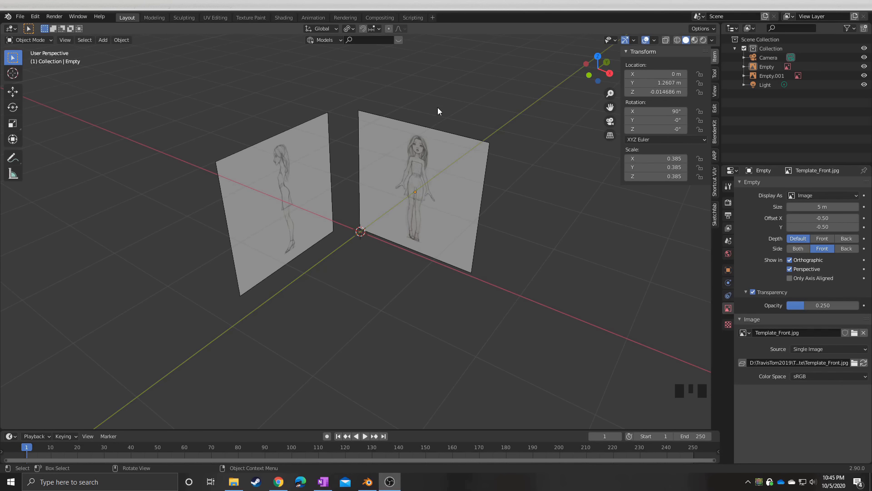
# Rename the front reference image object as template-front
pyautogui.click(435, 130)
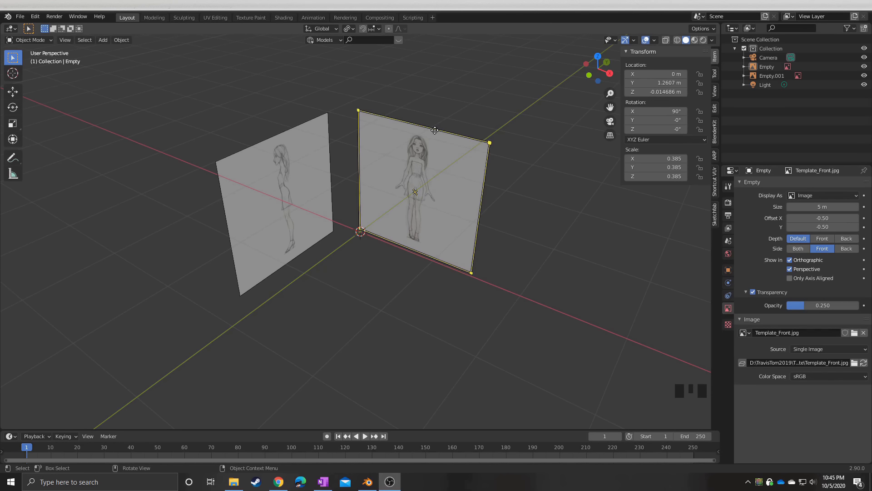
pyautogui.doubleClick(767, 66)
pyautogui.write('template')
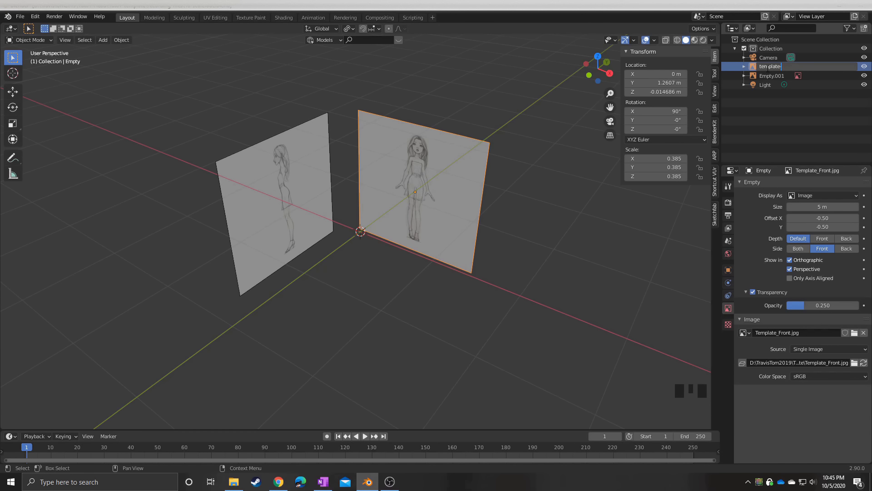
pyautogui.write('-front')
pyautogui.press('Return')
# Rename the side reference image object as template-side
pyautogui.click(767, 67)
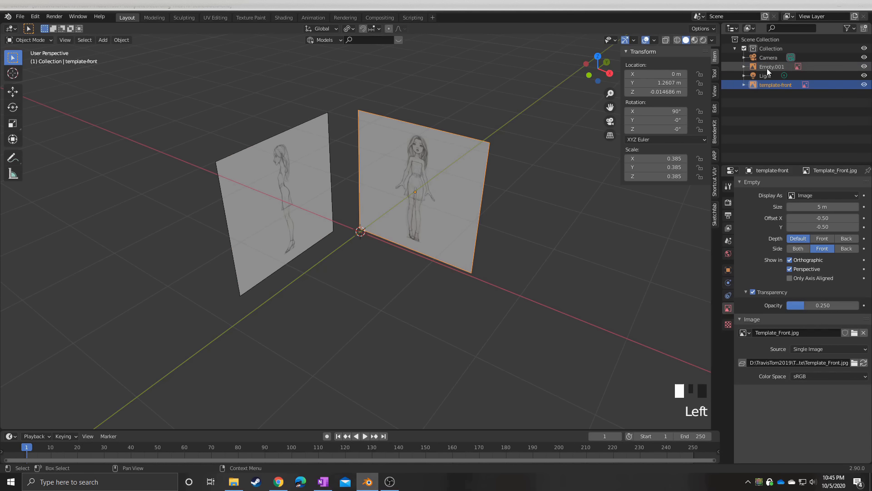
pyautogui.doubleClick(767, 66)
pyautogui.write('temp')
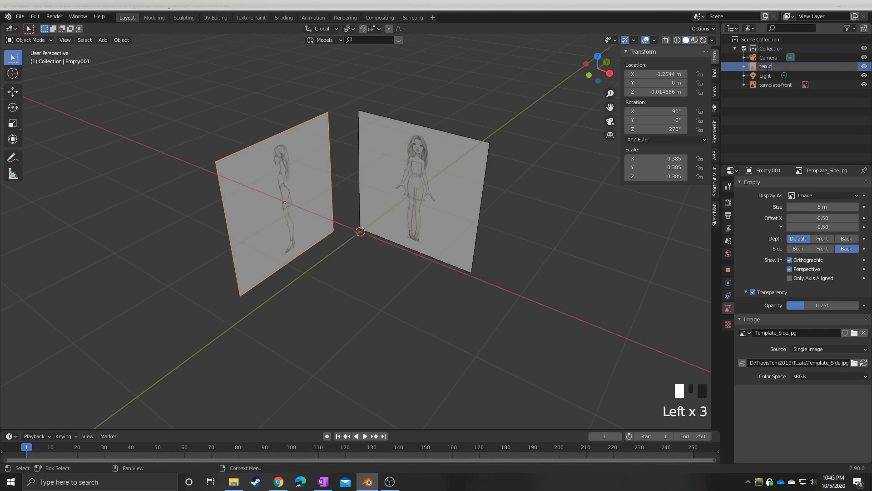
pyautogui.write('late-side')
pyautogui.press('Return')
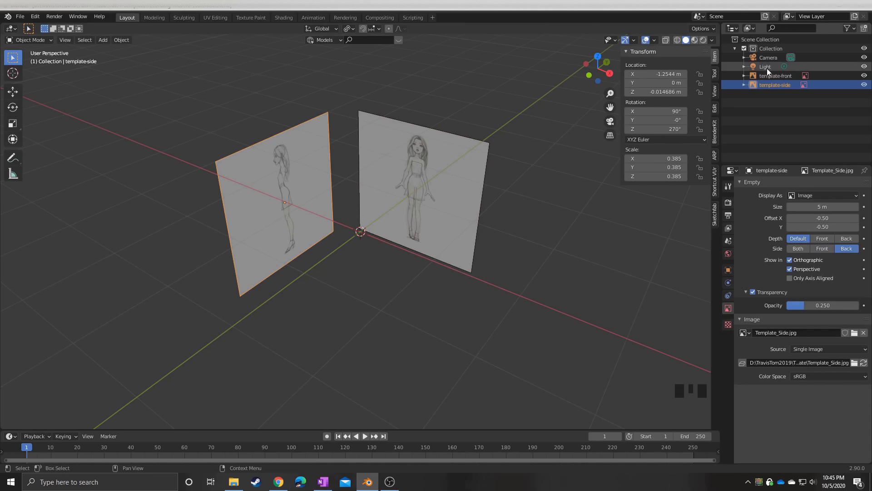
# Create a new collection named templates under the Scene Collection and move both reference images into it
pyautogui.click(763, 38)
pyautogui.rightClick(763, 38)
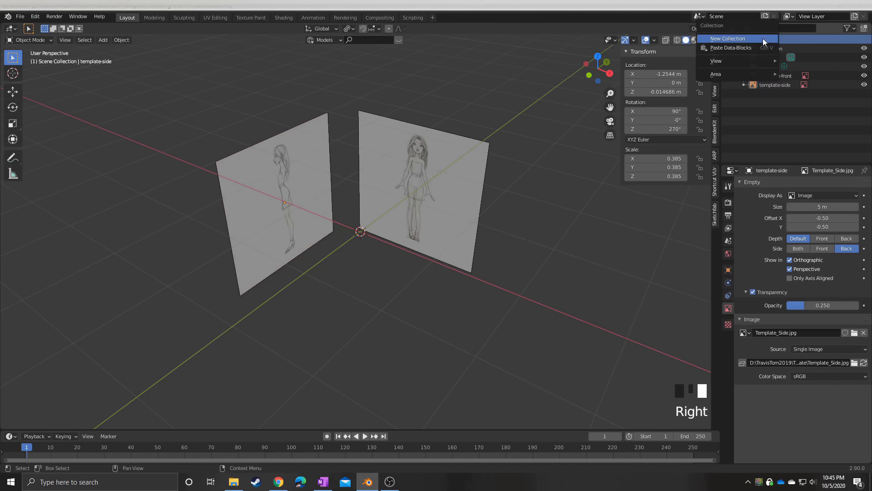
pyautogui.click(763, 39)
pyautogui.doubleClick(773, 94)
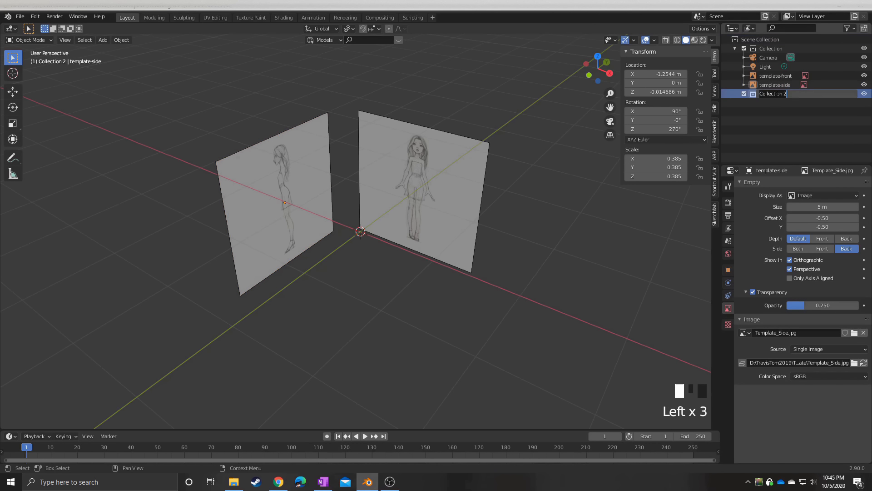
pyautogui.write('templates')
pyautogui.press('Return')
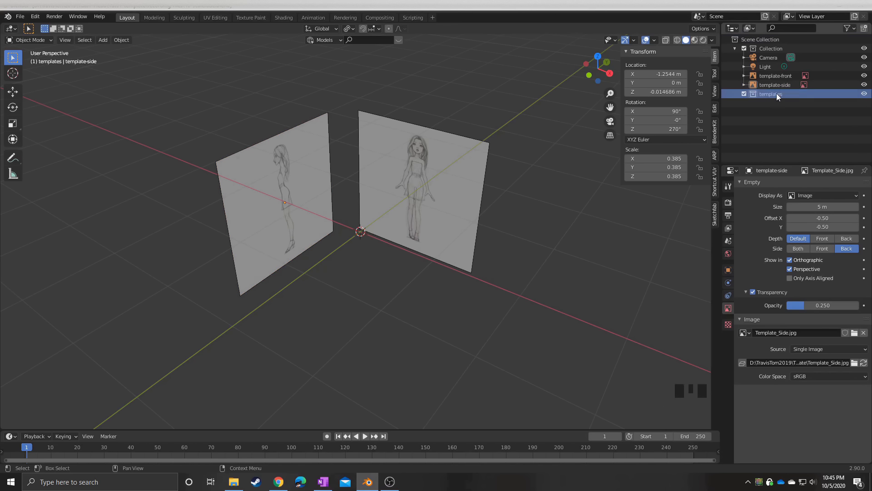
pyautogui.moveTo(773, 86)
pyautogui.mouseDown()
pyautogui.moveTo(771, 93)
pyautogui.moveTo(773, 75)
pyautogui.moveTo(770, 87)
pyautogui.mouseUp()
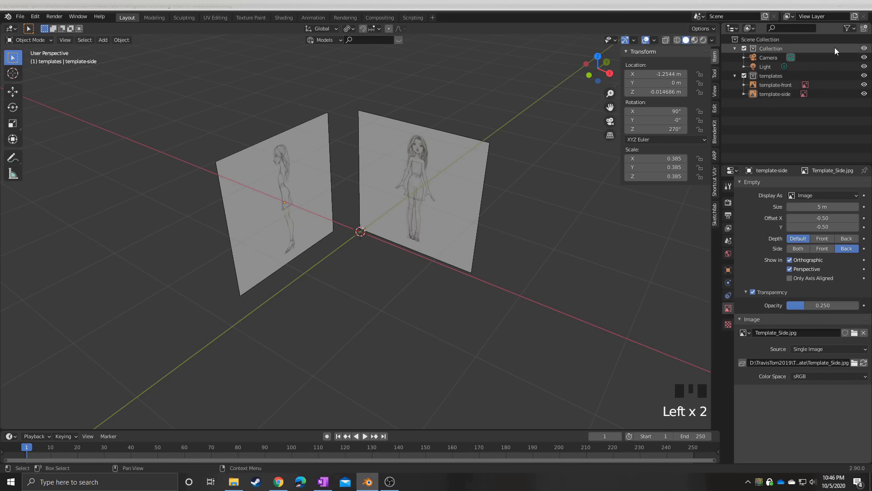
# Show the selectability toggles in the Outliner and make the templates collection unselectable, checking that the reference images cannot be picked
pyautogui.click(855, 30)
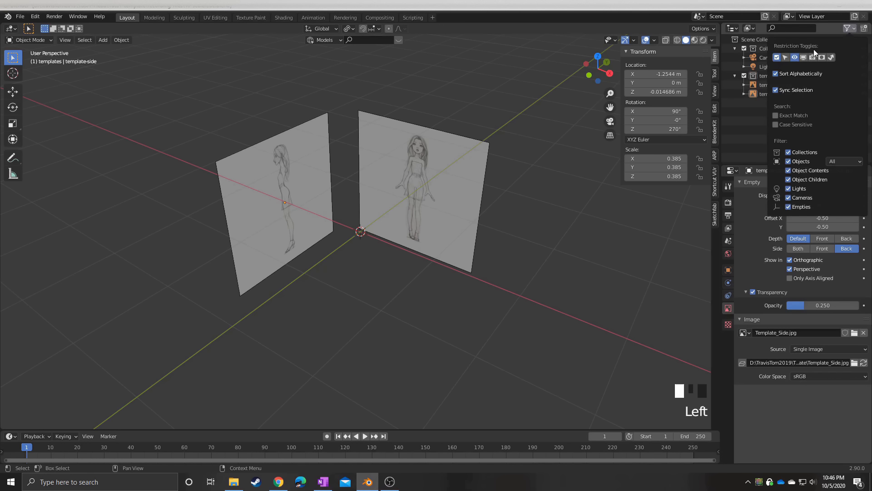
pyautogui.click(787, 56)
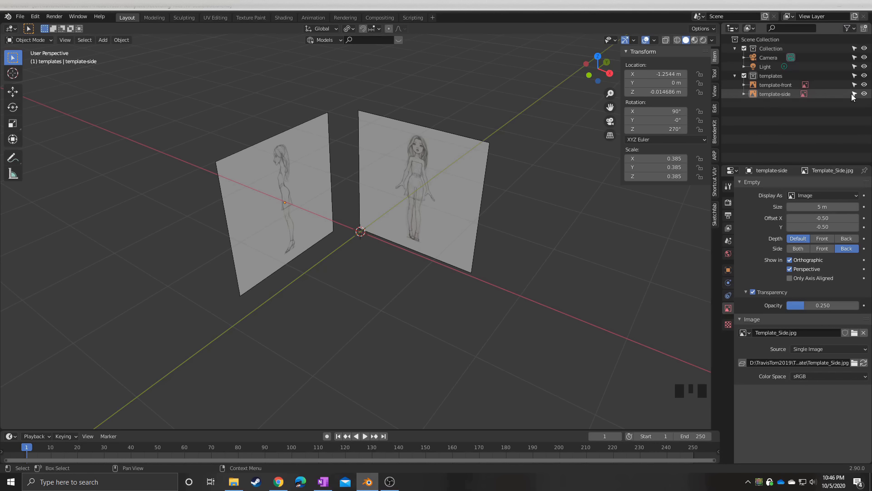
pyautogui.click(854, 76)
pyautogui.click(854, 77)
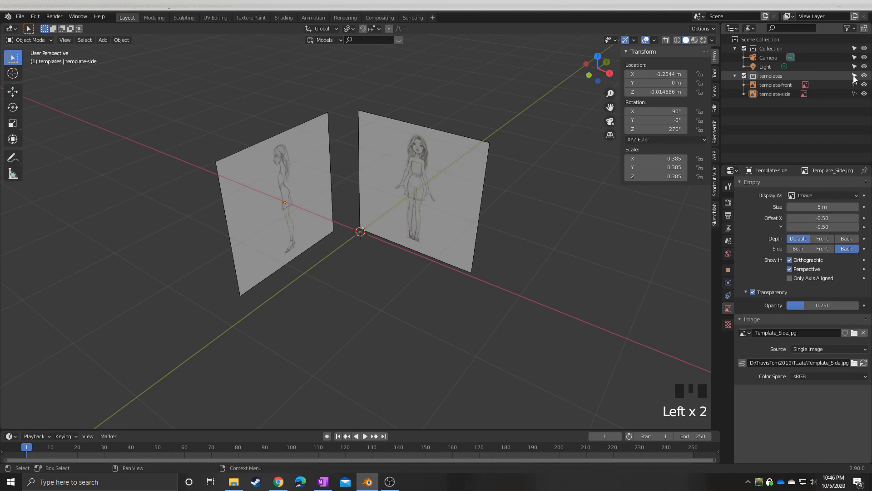
pyautogui.click(855, 76)
pyautogui.click(470, 139)
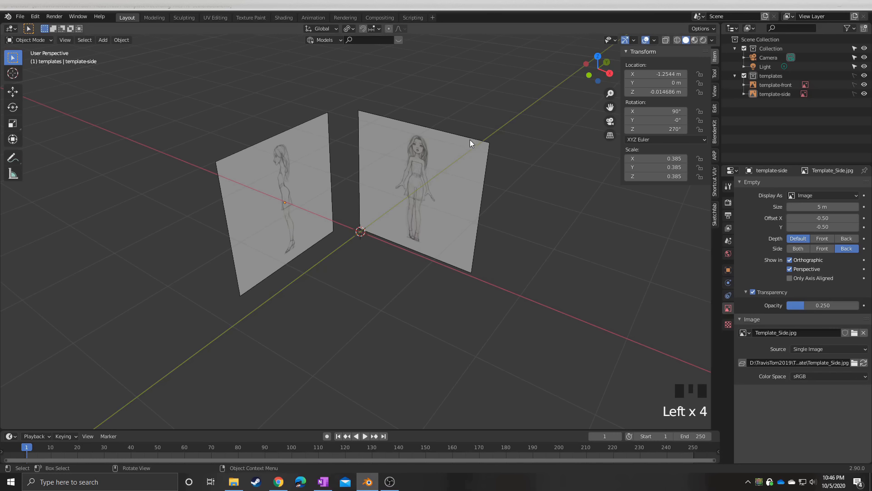
pyautogui.tripleClick(470, 140)
pyautogui.click(511, 127)
pyautogui.click(506, 115)
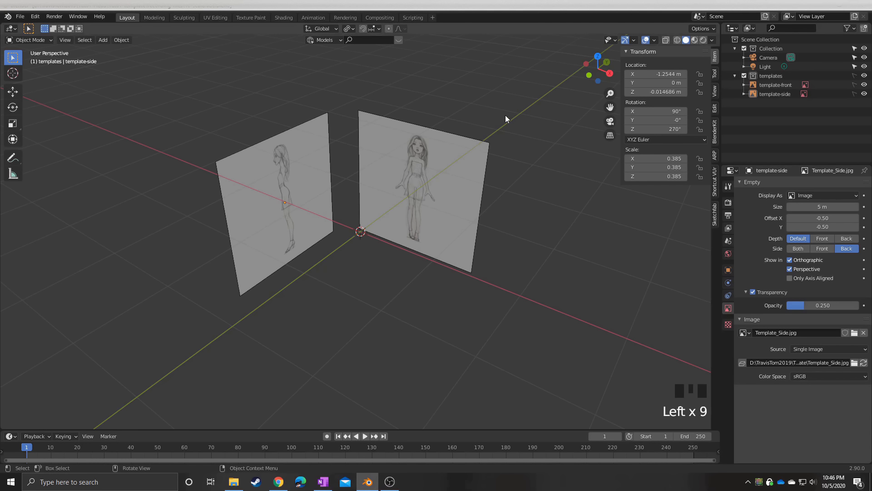
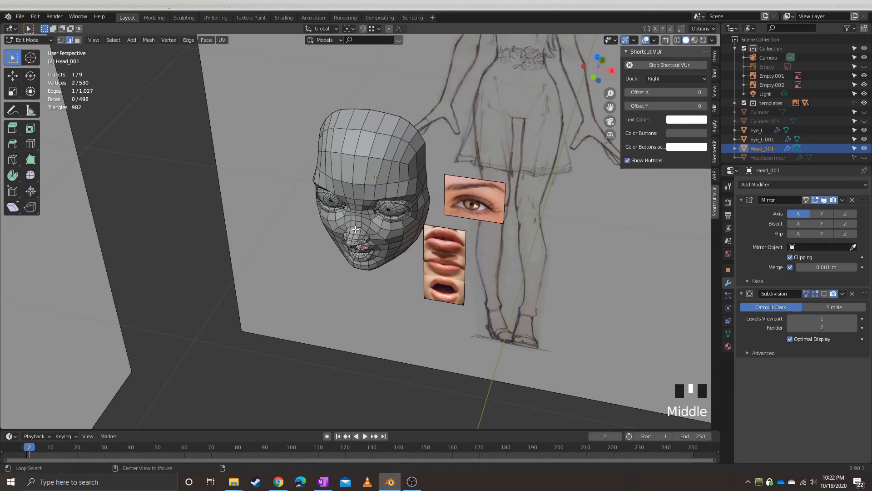
# Reveal all hidden geometry of the head mesh
pyautogui.hotkey('alt', 'h')
pyautogui.click(359, 158)
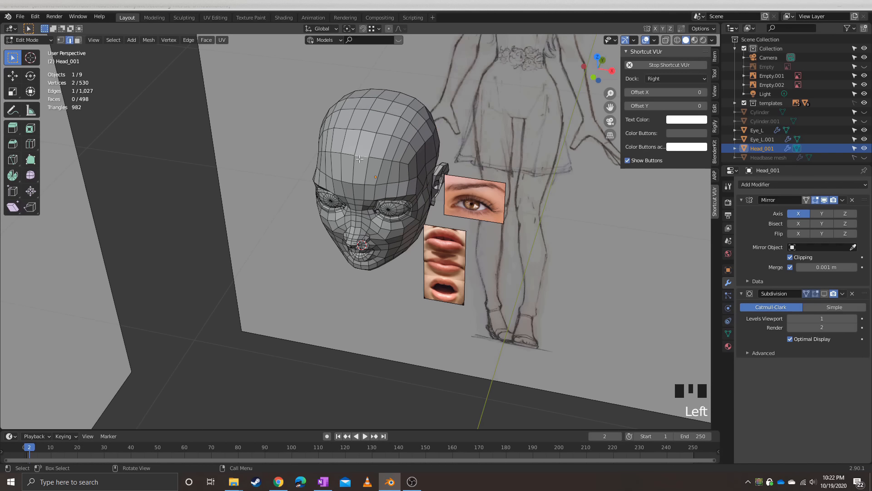
pyautogui.hotkey('ctrl', 'r')
pyautogui.press('Escape')
pyautogui.scroll(2, 359, 158)
pyautogui.moveTo(359, 159); pyautogui.dragTo(105, 119, button='middle')
# Delete the single face beside the centre line on the top front of the skull, using face selection
pyautogui.click(380, 138)
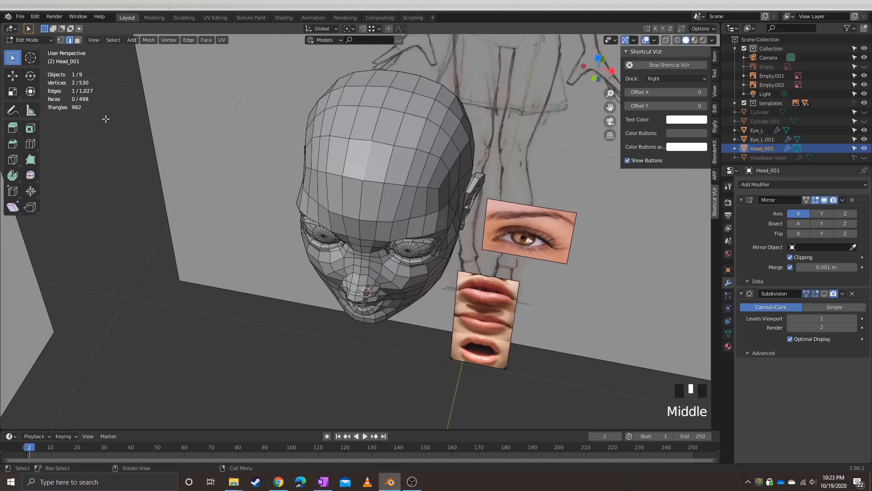
pyautogui.click(78, 41)
pyautogui.click(381, 160)
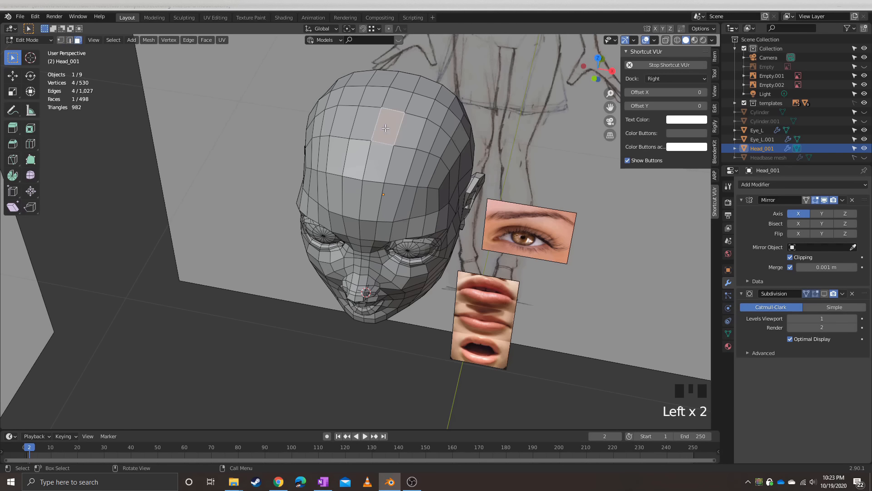
pyautogui.moveTo(381, 160); pyautogui.dragTo(340, 229, button='middle')
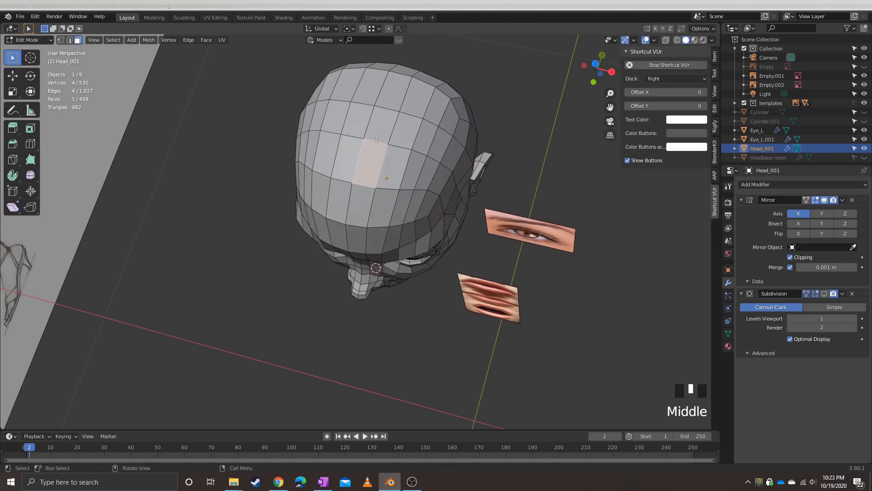
pyautogui.click(378, 131)
pyautogui.press('x')
pyautogui.click(369, 162)
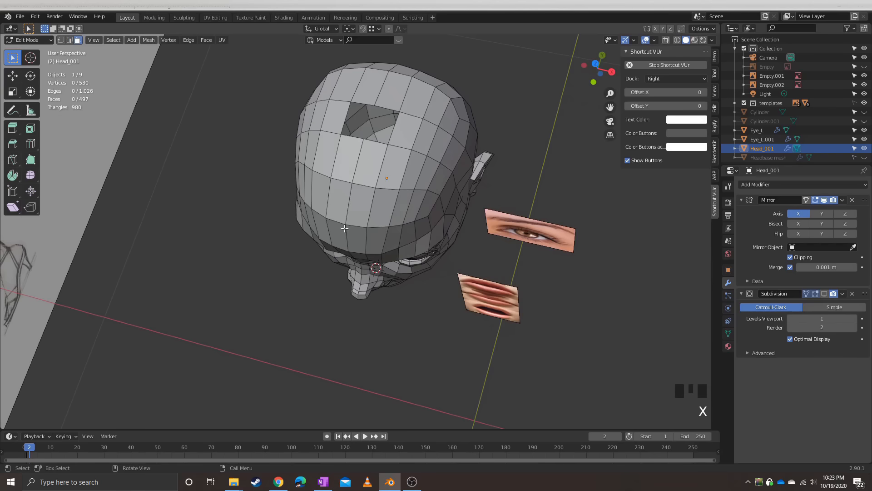
# Add one loop cut beside the face's centre line, from below the nose up over the forehead, with a slide factor of about -0.536
pyautogui.moveTo(369, 162); pyautogui.dragTo(355, 290, button='middle')
pyautogui.scroll(4, 355, 291)
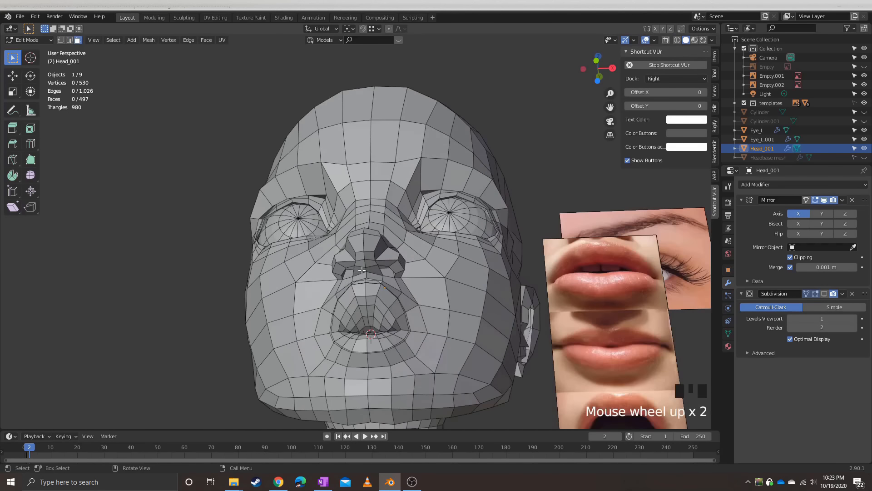
pyautogui.keyDown('shift'); pyautogui.moveTo(341, 345); pyautogui.dragTo(340, 278, button='middle'); pyautogui.keyUp('shift')
pyautogui.scroll(1, 356, 322)
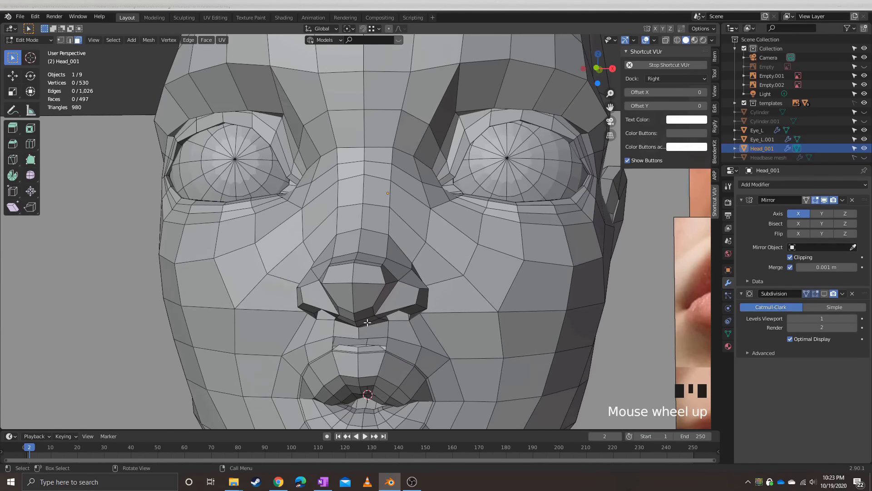
pyautogui.hotkey('ctrl', 'r')
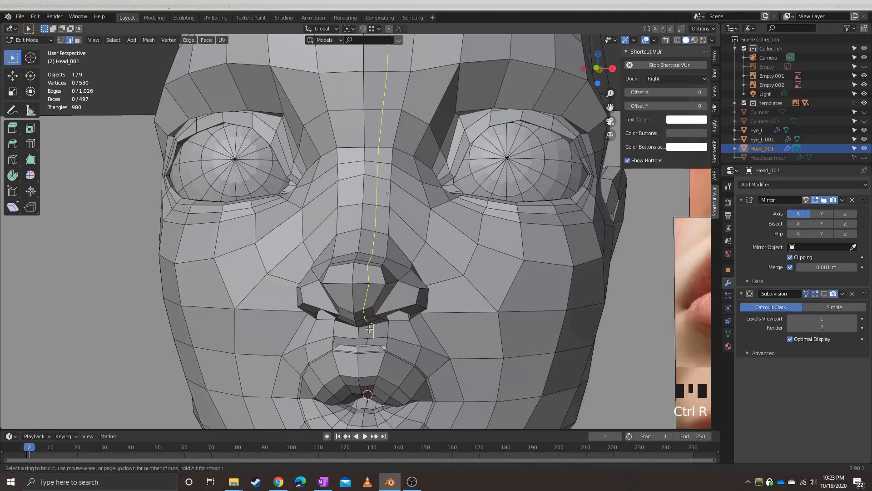
pyautogui.click(369, 328)
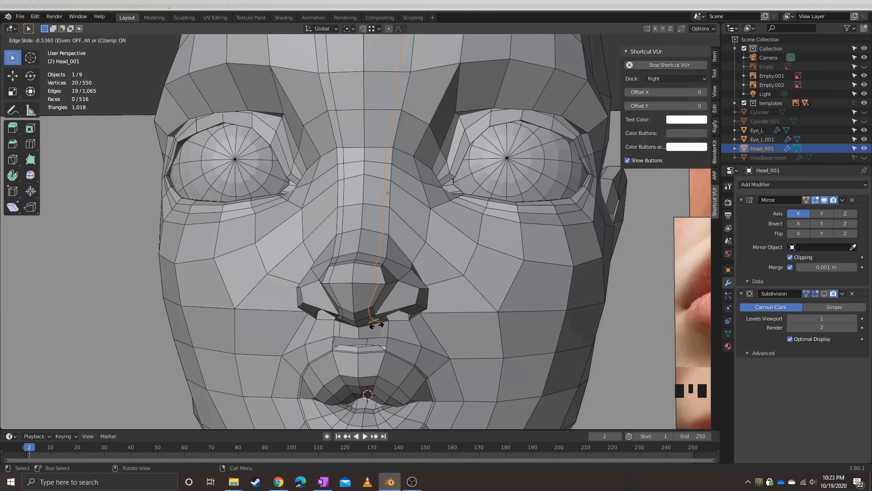
pyautogui.click(377, 324)
pyautogui.scroll(-3, 379, 320)
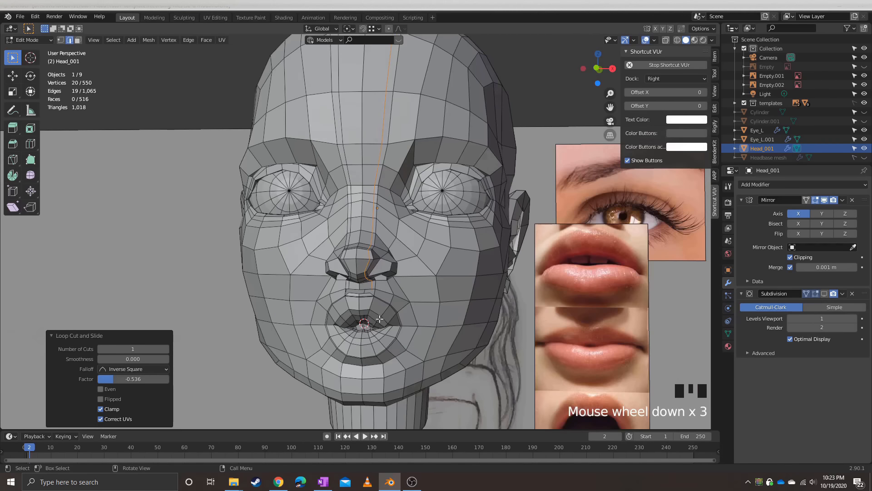
# Preview the head with the Subdivision modifier displayed in Edit Mode, examine the nose and lips, and turn the preview off
pyautogui.click(824, 293)
pyautogui.moveTo(456, 265)
pyautogui.mouseDown(button='middle')
pyautogui.moveTo(437, 266)
pyautogui.moveTo(447, 259)
pyautogui.mouseUp(button='middle')
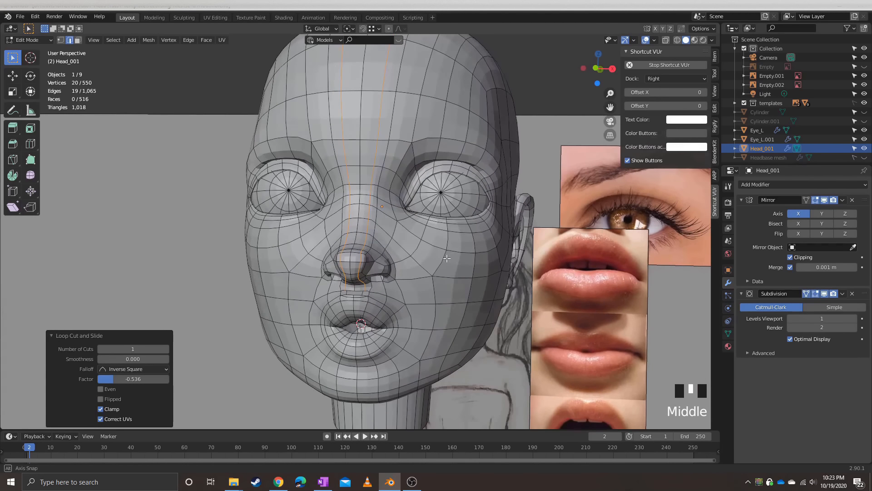
pyautogui.moveTo(591, 300); pyautogui.dragTo(588, 287, button='middle')
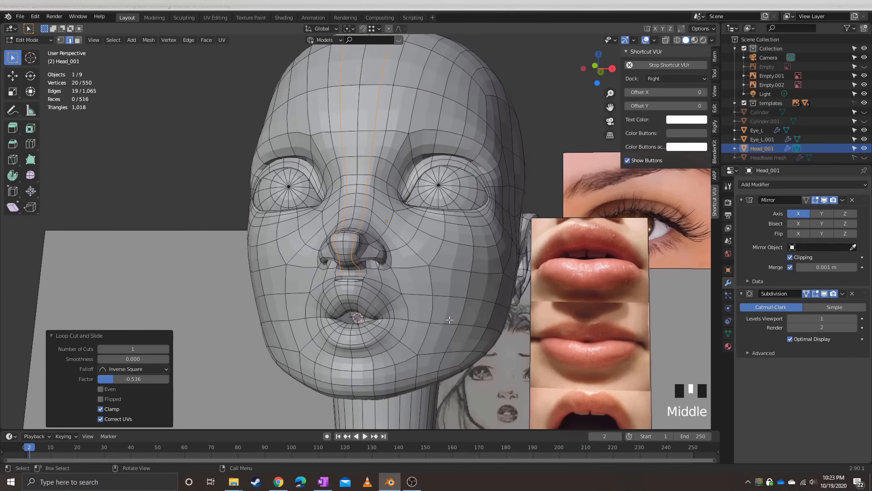
pyautogui.click(817, 293)
# Fill the gap between the nose base and the upper lip with two new faces
pyautogui.scroll(2, 475, 315)
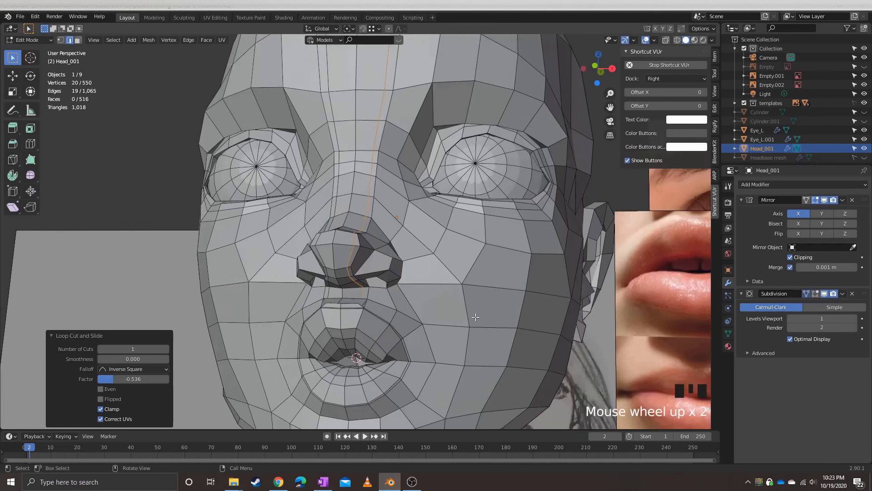
pyautogui.keyDown('shift'); pyautogui.moveTo(336, 341); pyautogui.dragTo(381, 269, button='middle'); pyautogui.keyUp('shift')
pyautogui.scroll(2, 363, 300)
pyautogui.click(381, 269)
pyautogui.press('f')
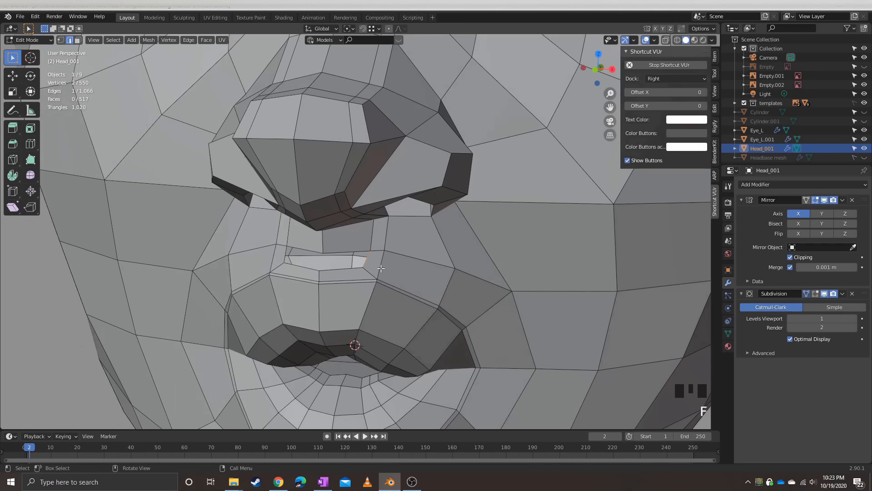
pyautogui.press('f')
# Move the two edges of the newly filled faces above the upper lip slightly inward to follow the surrounding surface
pyautogui.moveTo(321, 260); pyautogui.dragTo(181, 219, button='middle')
pyautogui.press('g')
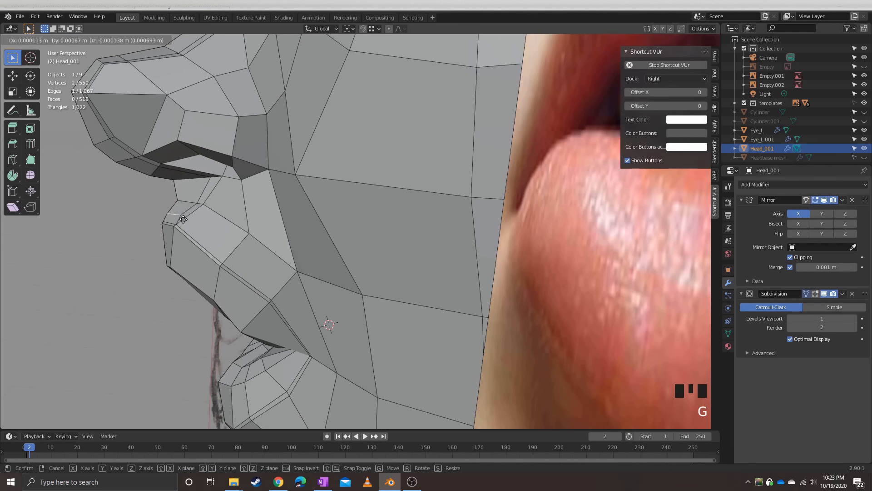
pyautogui.click(187, 215)
pyautogui.click(187, 201)
pyautogui.press('g')
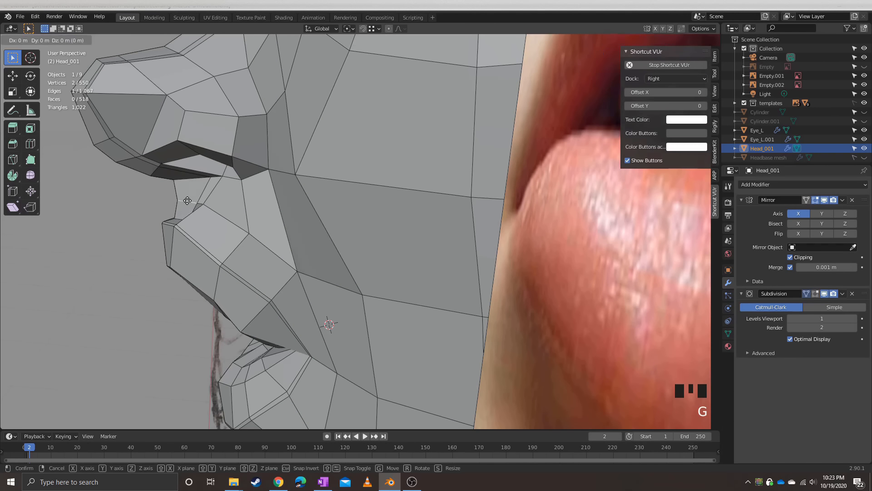
pyautogui.click(195, 203)
pyautogui.moveTo(196, 202); pyautogui.dragTo(322, 218, button='middle')
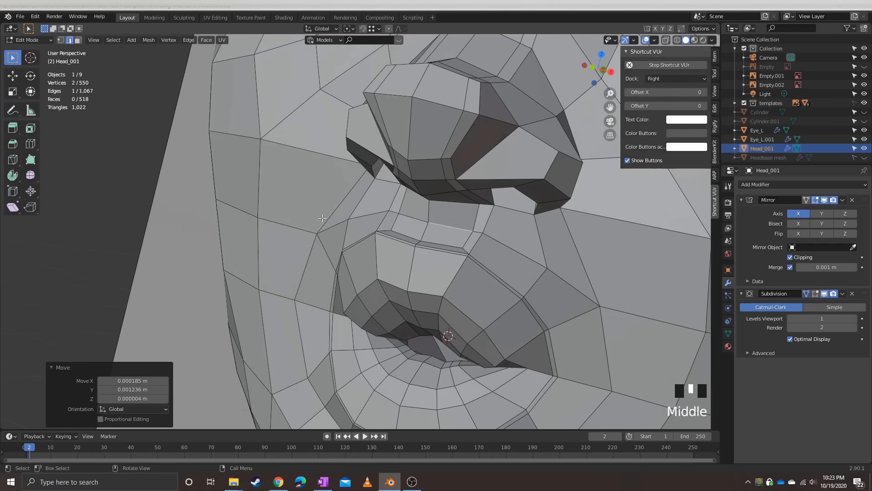
# Slide the edge along the upper lip's top border toward the nose with a factor of about 0.257
pyautogui.click(466, 248)
pyautogui.press('g')
pyautogui.press('g')
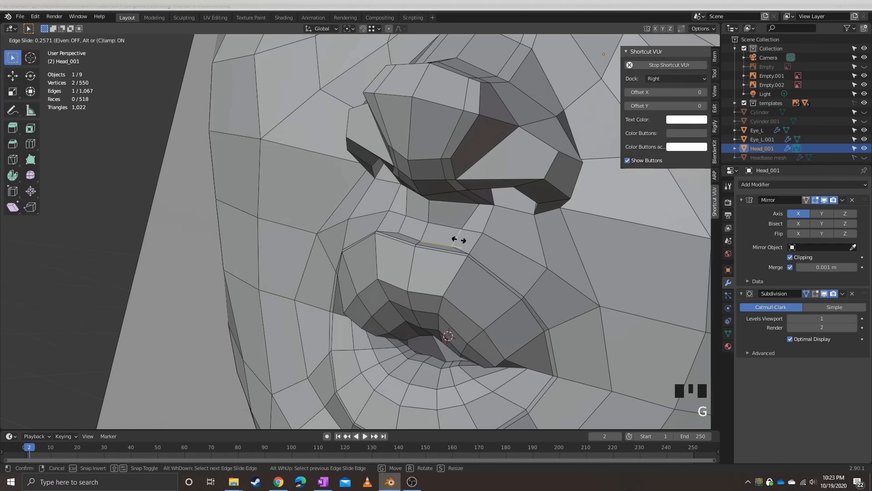
pyautogui.click(460, 240)
pyautogui.scroll(-2, 460, 239)
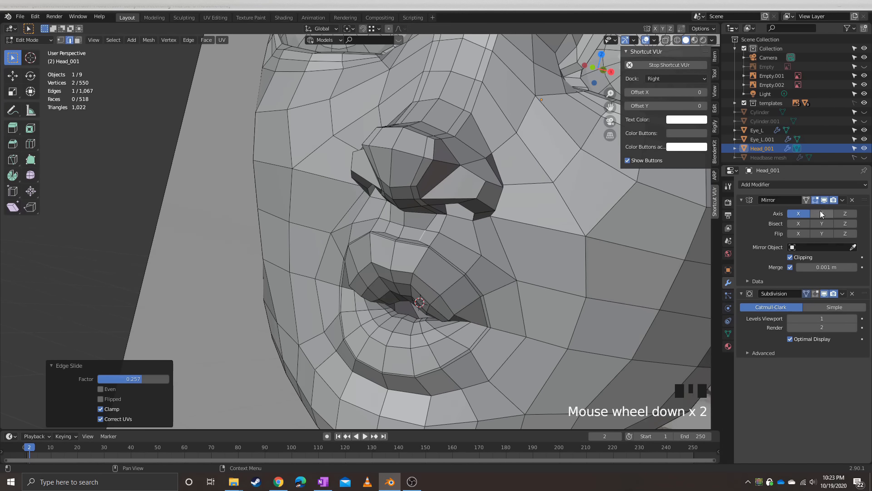
# Turn on the Subdivision modifier's Edit Mode display and examine the smoothed nose and lips in Object Mode
pyautogui.click(816, 294)
pyautogui.scroll(-1, 555, 239)
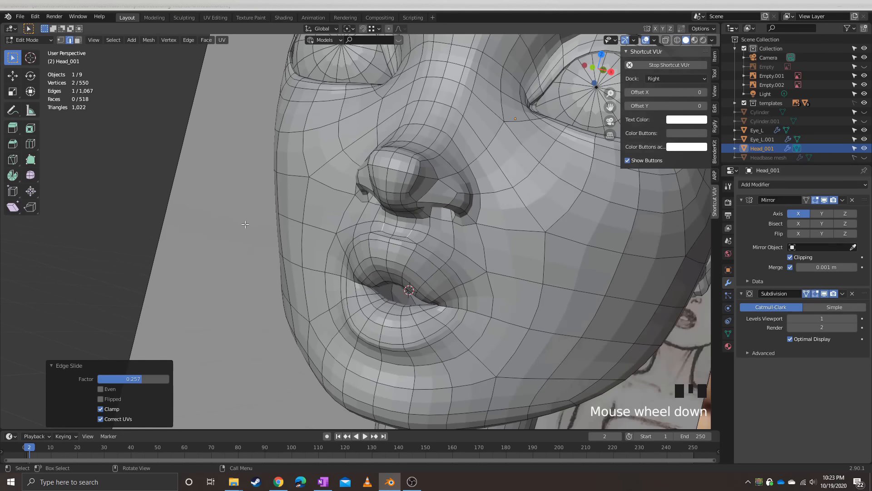
pyautogui.click(130, 211)
pyautogui.press('Tab')
pyautogui.moveTo(297, 233); pyautogui.dragTo(344, 227, button='middle')
pyautogui.hotkey('shift', 'z')
pyautogui.scroll(-2, 352, 253)
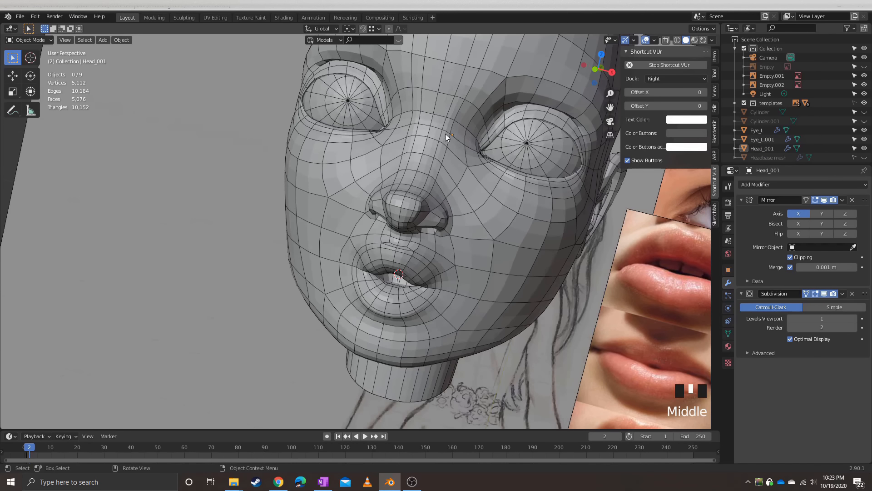
pyautogui.moveTo(445, 133); pyautogui.dragTo(350, 153, button='middle')
pyautogui.scroll(-2, 329, 222)
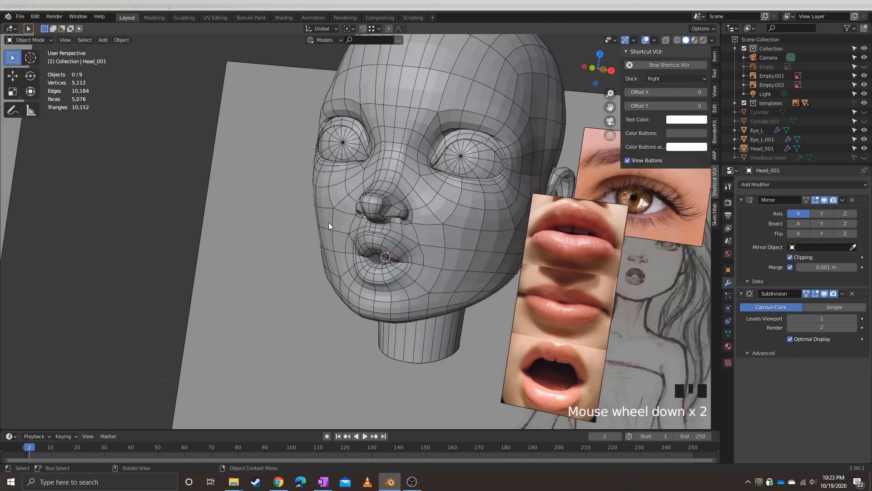
pyautogui.moveTo(329, 222); pyautogui.dragTo(379, 205, button='middle')
pyautogui.scroll(5, 306, 244)
# In Edit Mode, move the outer upper-lip vertex outward by about 0.002 m with smooth proportional editing at size 0.02
pyautogui.press('Tab')
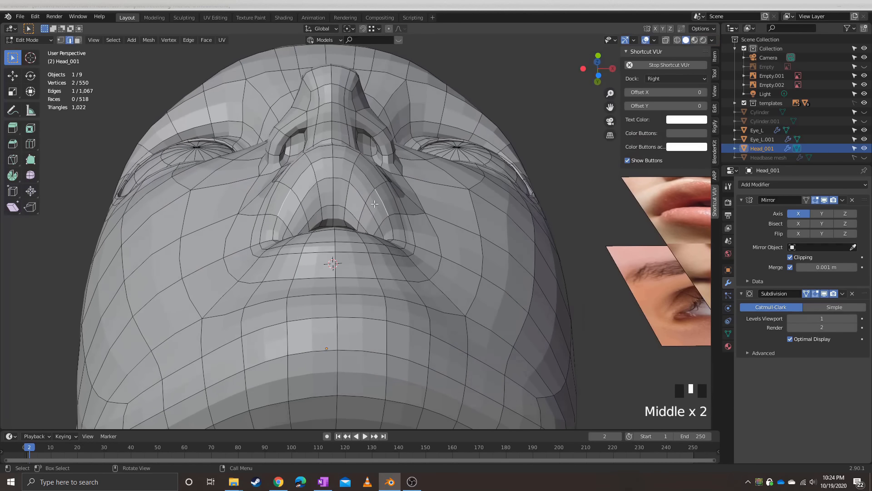
pyautogui.scroll(1, 392, 200)
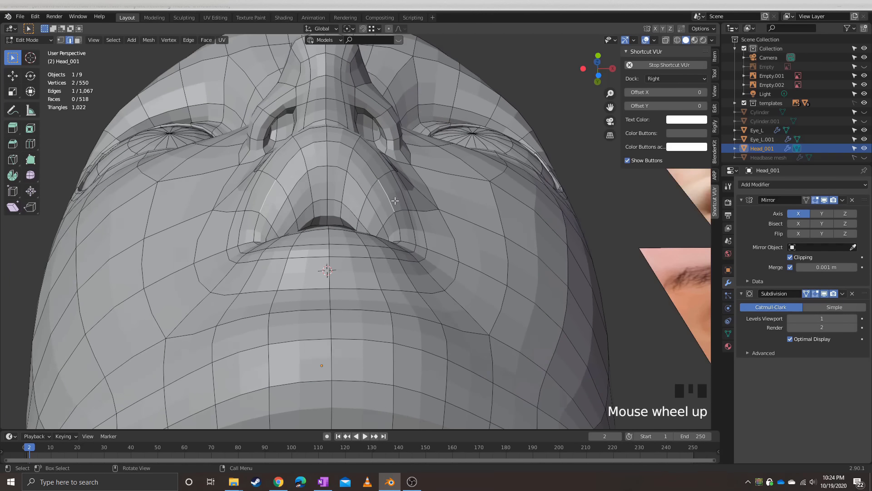
pyautogui.scroll(1, 392, 200)
pyautogui.press('1')
pyautogui.moveTo(392, 200); pyautogui.dragTo(398, 168, button='middle')
pyautogui.click(390, 166)
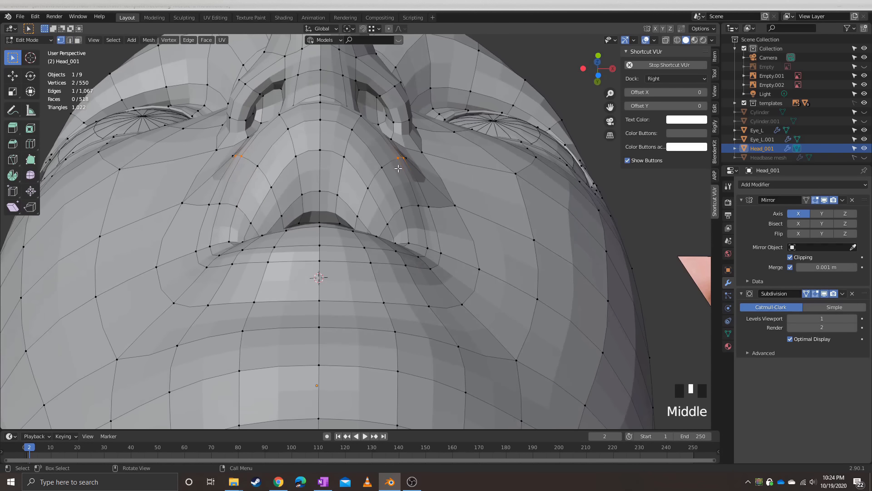
pyautogui.press('g')
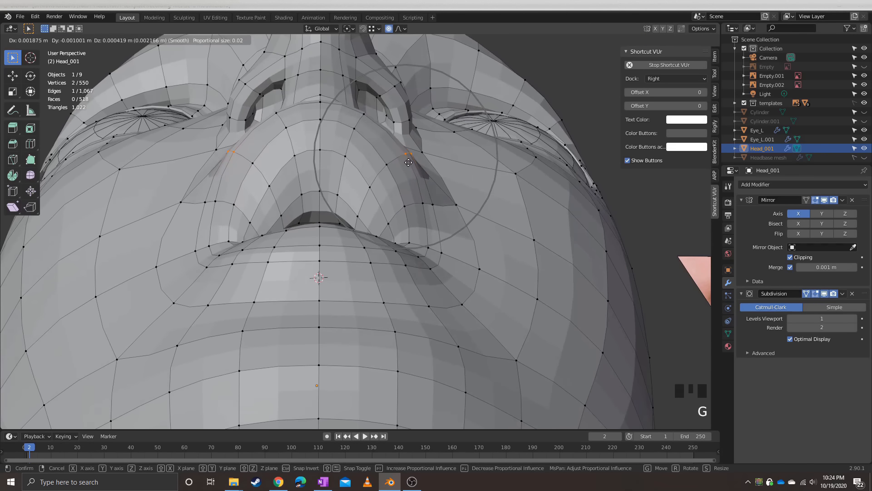
pyautogui.click(409, 162)
# Move the central vertices of the upper lip's inner edge about -0.0038 m along Y with smooth proportional size 0.01
pyautogui.moveTo(410, 161); pyautogui.dragTo(320, 204, button='middle')
pyautogui.moveTo(308, 240); pyautogui.dragTo(358, 229)
pyautogui.moveTo(353, 230)
pyautogui.mouseDown(button='middle')
pyautogui.moveTo(349, 195)
pyautogui.moveTo(349, 254)
pyautogui.moveTo(284, 211)
pyautogui.moveTo(318, 245)
pyautogui.mouseUp(button='middle')
pyautogui.hotkey('alt', 'z')
pyautogui.hotkey('alt', 'z')
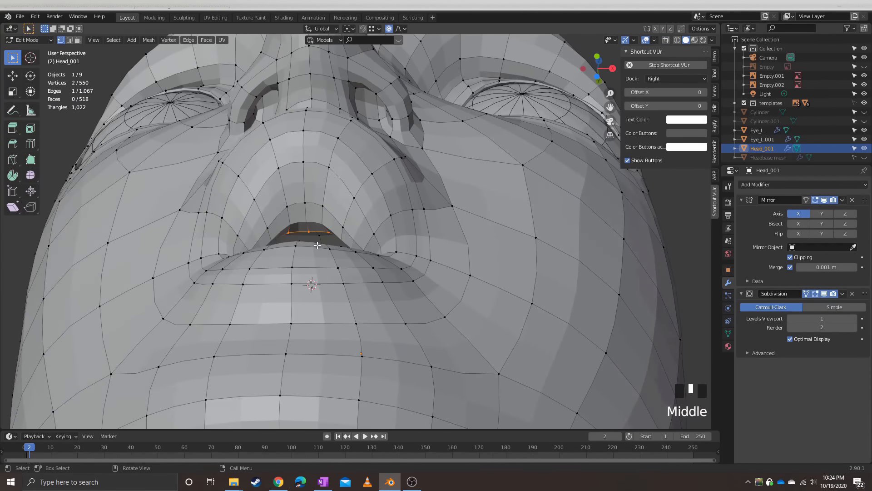
pyautogui.press('g')
pyautogui.press('y')
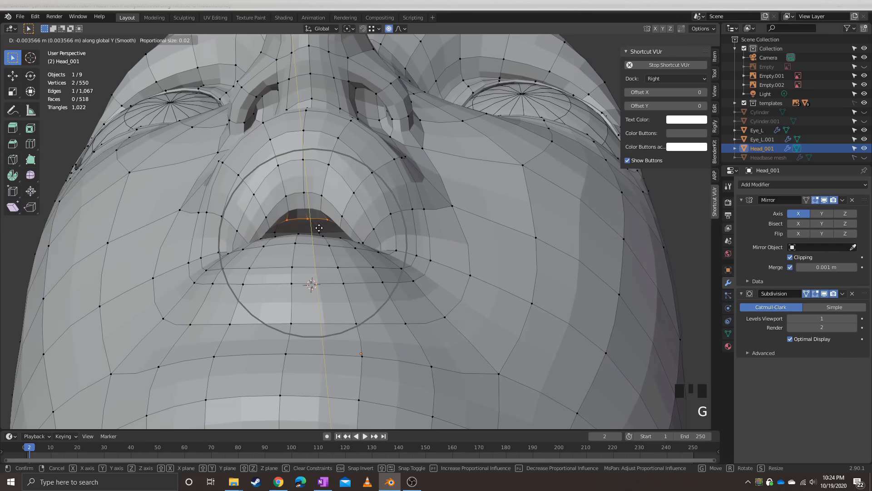
pyautogui.scroll(5, 319, 228)
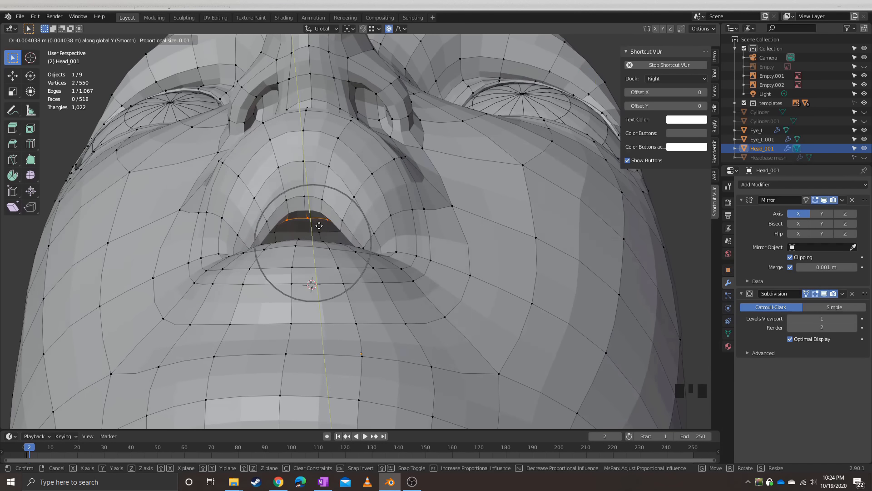
pyautogui.click(320, 227)
pyautogui.moveTo(319, 226); pyautogui.dragTo(340, 205, button='middle')
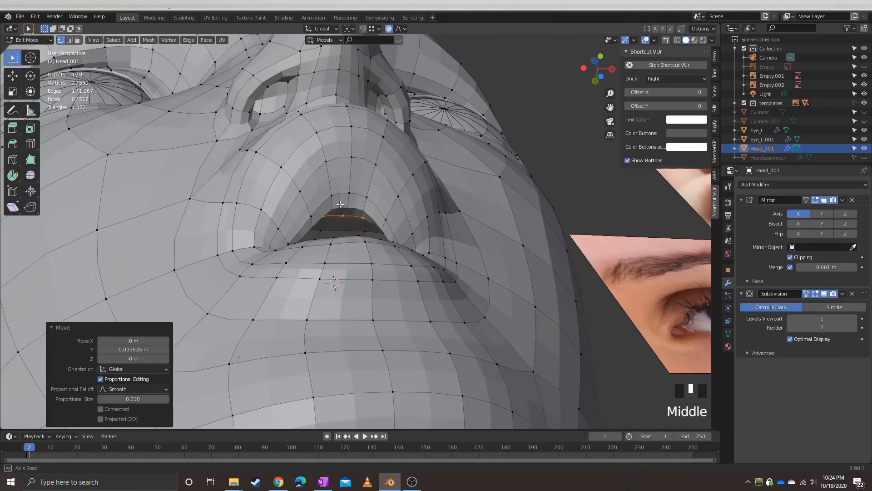
# Move the central vertices of the adjacent upper-lip row about -0.0025 m along Y with smooth proportional size 0.01
pyautogui.click(332, 196)
pyautogui.keyDown('ctrl'); pyautogui.click(361, 195); pyautogui.keyUp('ctrl')
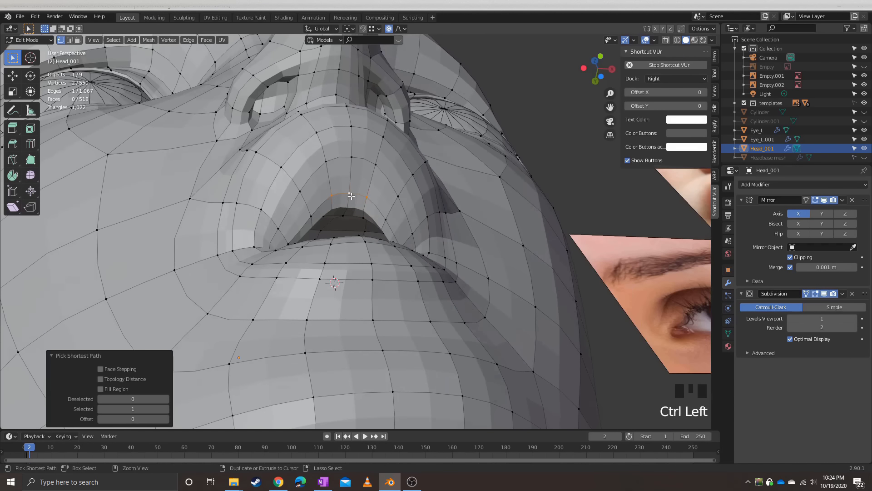
pyautogui.press('g')
pyautogui.click(353, 190)
pyautogui.moveTo(353, 190); pyautogui.dragTo(349, 302, button='middle')
pyautogui.scroll(-2, 336, 236)
pyautogui.scroll(-2, 266, 282)
pyautogui.scroll(2, 349, 302)
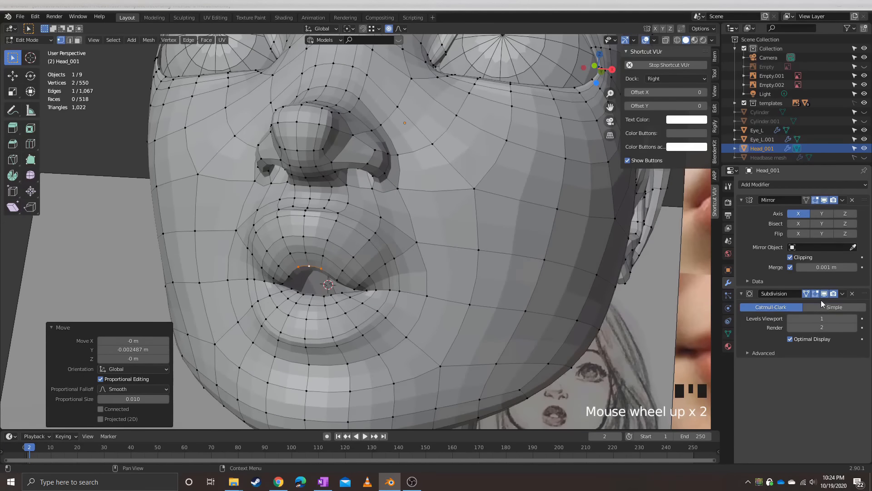
# Pull the lower lip's upper vertices forward in side view, turning proportional editing off for the final move of about 0.001 m
pyautogui.moveTo(409, 255); pyautogui.dragTo(266, 241, button='middle')
pyautogui.click(395, 228)
pyautogui.click(259, 244)
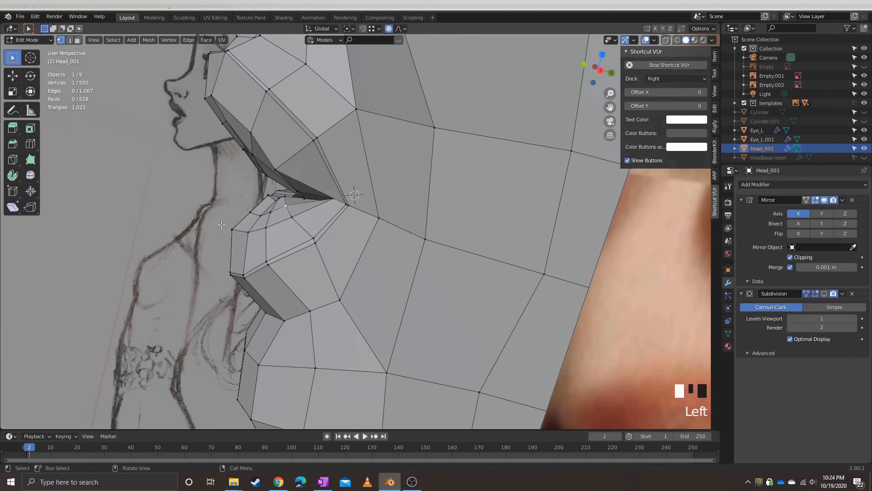
pyautogui.press('g')
pyautogui.click(239, 243)
pyautogui.click(255, 216)
pyautogui.press('o')
pyautogui.press('g')
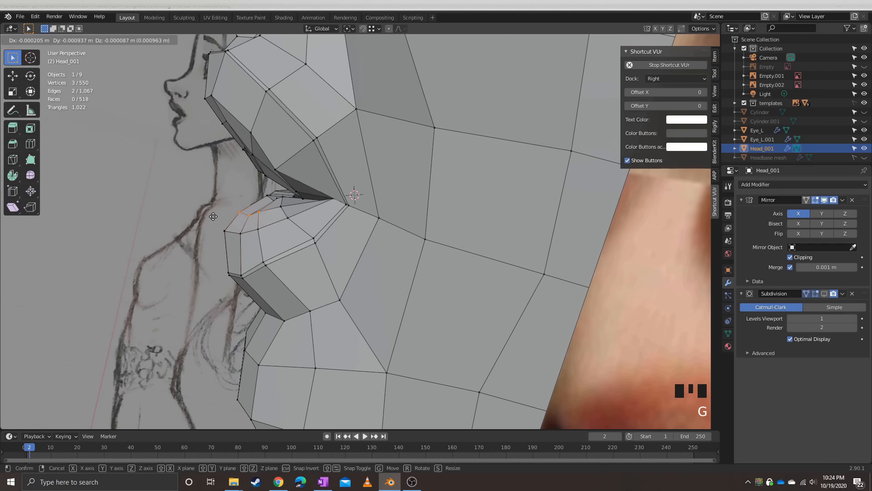
pyautogui.click(219, 218)
# Adjust the lower-lip vertex near the mouth corner, with a final move of about 0.0008 m in X and 0.0015 m in Z
pyautogui.moveTo(221, 219); pyautogui.dragTo(366, 236, button='middle')
pyautogui.scroll(2, 391, 232)
pyautogui.click(387, 215)
pyautogui.press('g')
pyautogui.click(403, 223)
pyautogui.press('g')
pyautogui.click(432, 220)
pyautogui.scroll(-2, 385, 240)
pyautogui.scroll(-2, 377, 254)
pyautogui.scroll(-2, 399, 243)
pyautogui.scroll(2, 382, 220)
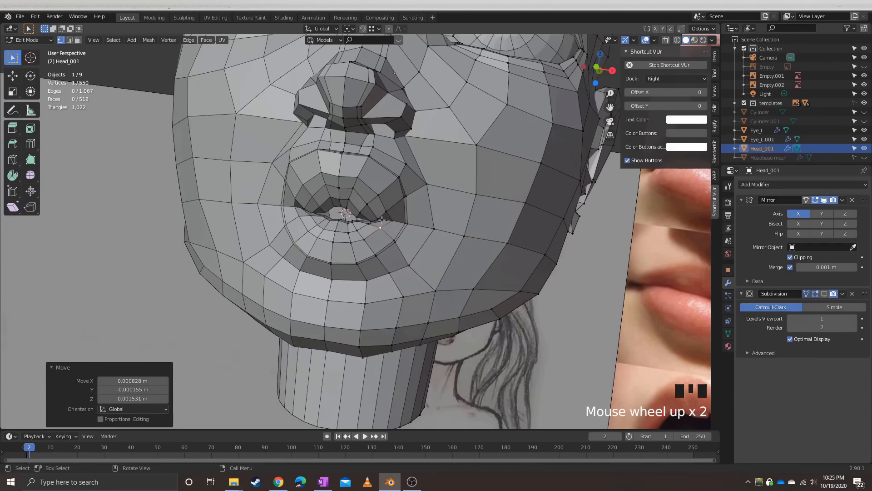
# Move the outer upper-lip border edge inward and down by about 0.0005 m in X and Z
pyautogui.click(395, 177)
pyautogui.press('g')
pyautogui.press('g')
pyautogui.click(371, 177)
pyautogui.moveTo(371, 178); pyautogui.dragTo(295, 196, button='middle')
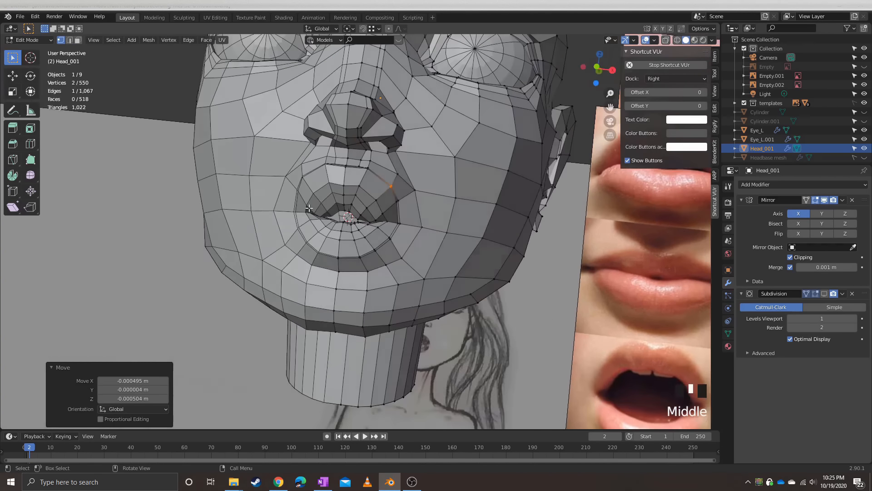
# Turn on the Subdivision modifier's viewport display and examine the smoothed lips in Object and Edit Mode
pyautogui.scroll(2, 295, 196)
pyautogui.scroll(-2, 566, 196)
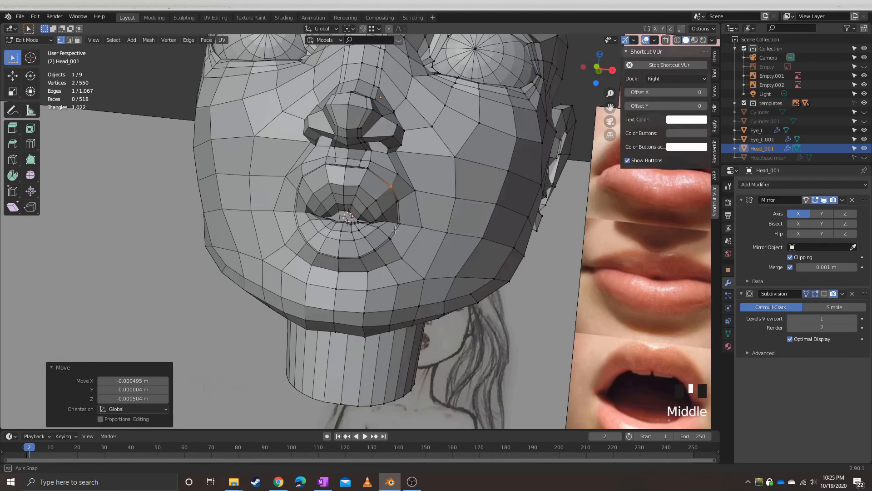
pyautogui.moveTo(395, 231); pyautogui.dragTo(339, 278, button='middle')
pyautogui.click(826, 294)
pyautogui.click(806, 293)
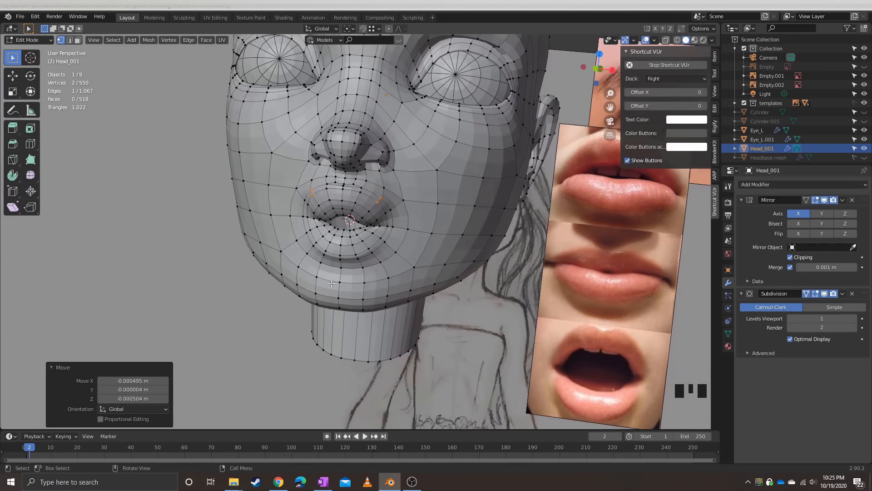
pyautogui.scroll(2, 338, 286)
pyautogui.press('Tab')
pyautogui.press('Tab')
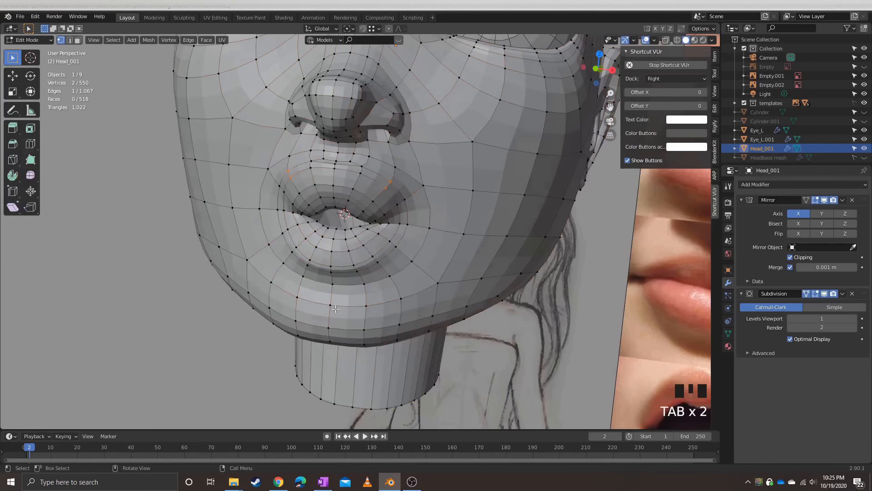
# Compare the modelled lips with the mouth in the front reference sketch
pyautogui.scroll(-3, 324, 287)
pyautogui.moveTo(324, 286); pyautogui.dragTo(321, 285, button='middle')
pyautogui.scroll(-2, 319, 285)
pyautogui.scroll(-2, 318, 288)
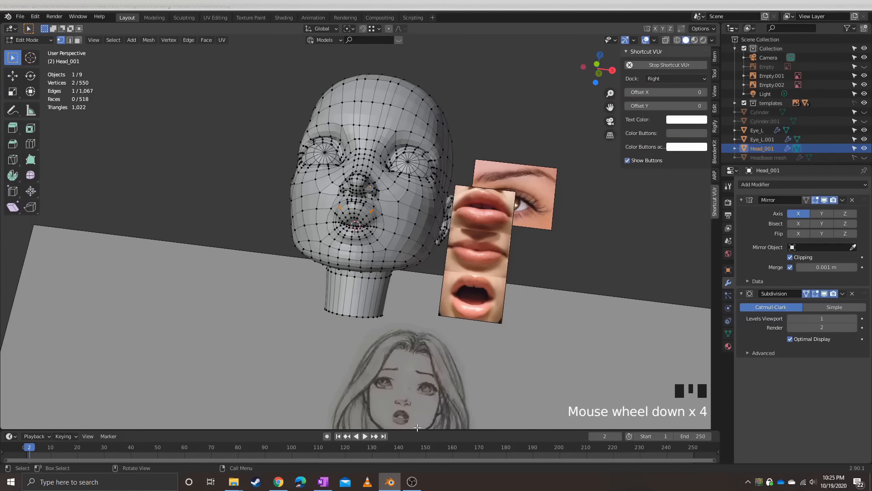
pyautogui.moveTo(399, 412)
pyautogui.keyDown('shift'); pyautogui.mouseDown(button='middle')
pyautogui.moveTo(391, 332)
pyautogui.moveTo(371, 404)
pyautogui.mouseUp(button='middle'); pyautogui.keyUp('shift')
pyautogui.scroll(5, 390, 331)
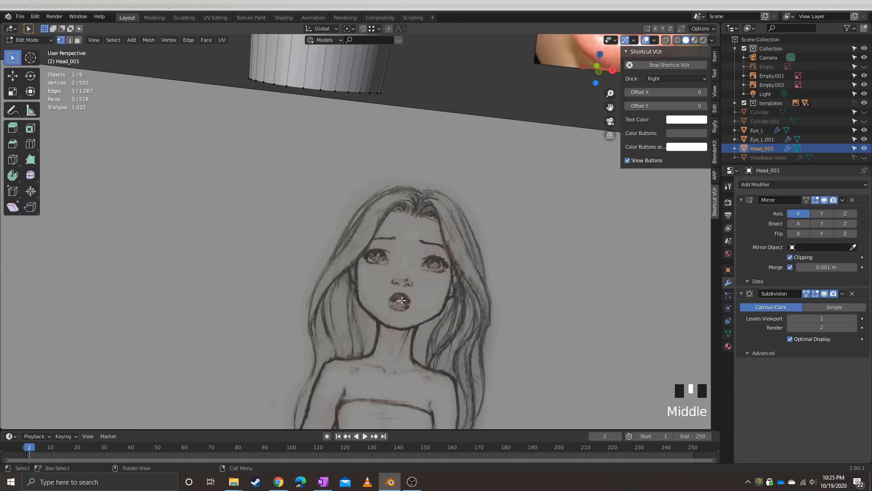
pyautogui.keyDown('shift'); pyautogui.moveTo(399, 296); pyautogui.dragTo(340, 261, button='middle'); pyautogui.keyUp('shift')
pyautogui.scroll(3, 340, 259)
# Turn off the Subdivision modifier's viewport display in Object Mode and return to Edit Mode with edge selection
pyautogui.press('Tab')
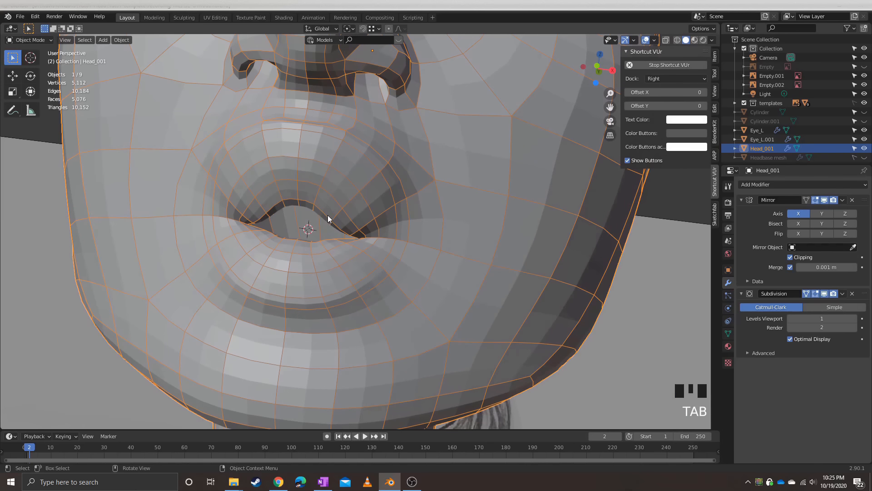
pyautogui.click(825, 293)
pyautogui.keyDown('shift'); pyautogui.moveTo(377, 204); pyautogui.dragTo(336, 257, button='middle'); pyautogui.keyUp('shift')
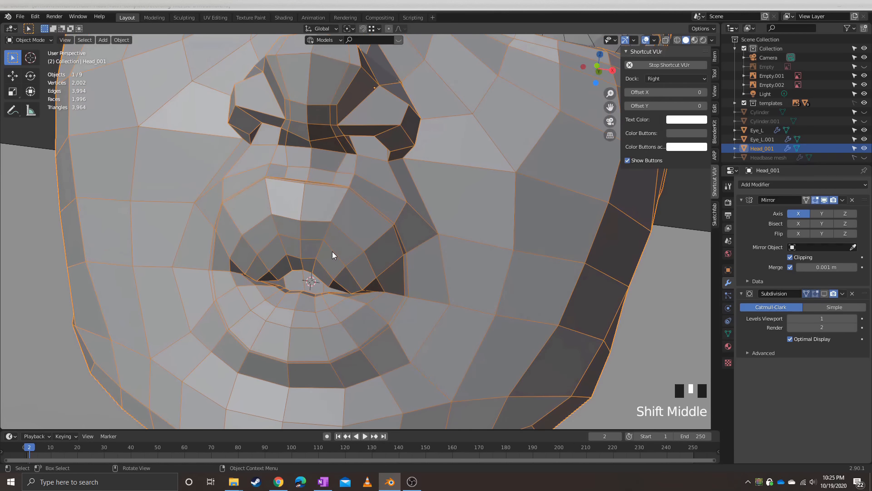
pyautogui.press('Tab')
pyautogui.scroll(-2, 305, 241)
pyautogui.moveTo(305, 241); pyautogui.dragTo(270, 283, button='middle')
pyautogui.scroll(-2, 270, 271)
pyautogui.moveTo(332, 284); pyautogui.dragTo(336, 261, button='middle')
pyautogui.scroll(2, 334, 273)
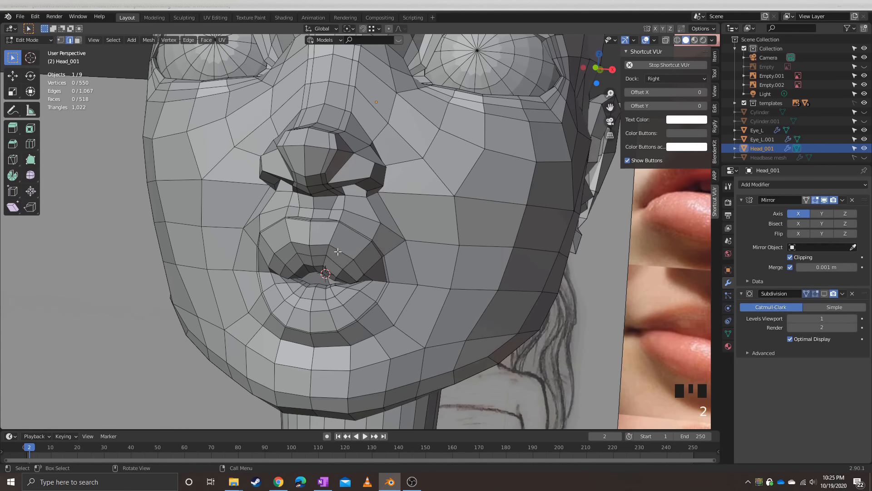
# Try a centred loop cut running through the side of the upper lip, nose and chin
pyautogui.hotkey('ctrl', 'r')
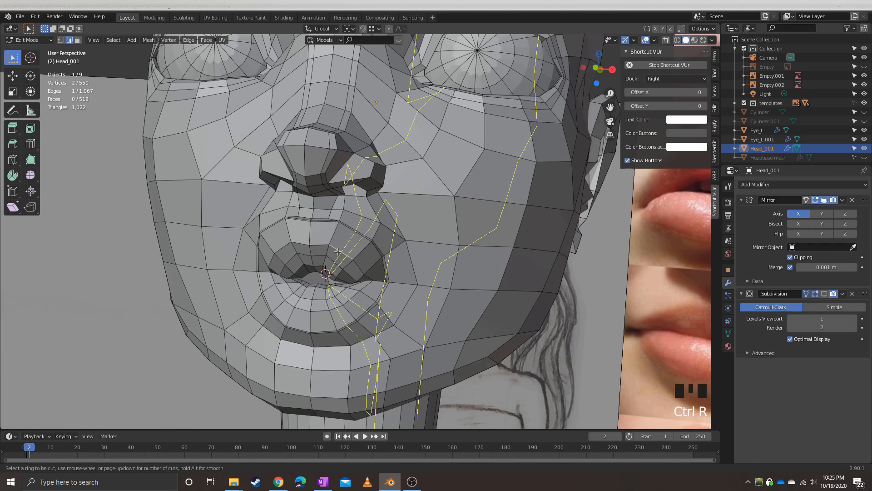
pyautogui.click(338, 251)
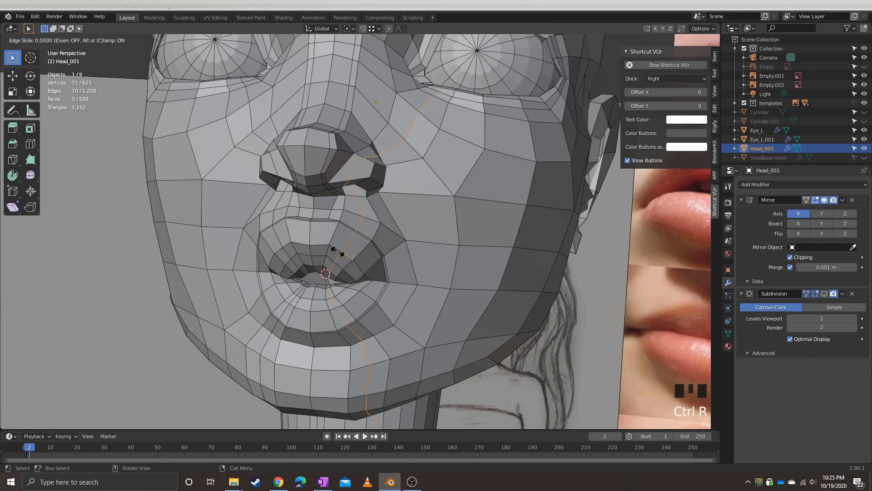
pyautogui.rightClick(338, 252)
pyautogui.scroll(-4, 339, 254)
pyautogui.moveTo(340, 255); pyautogui.dragTo(339, 299, button='middle')
pyautogui.scroll(2, 359, 238)
pyautogui.hotkey('ctrl', 'z')
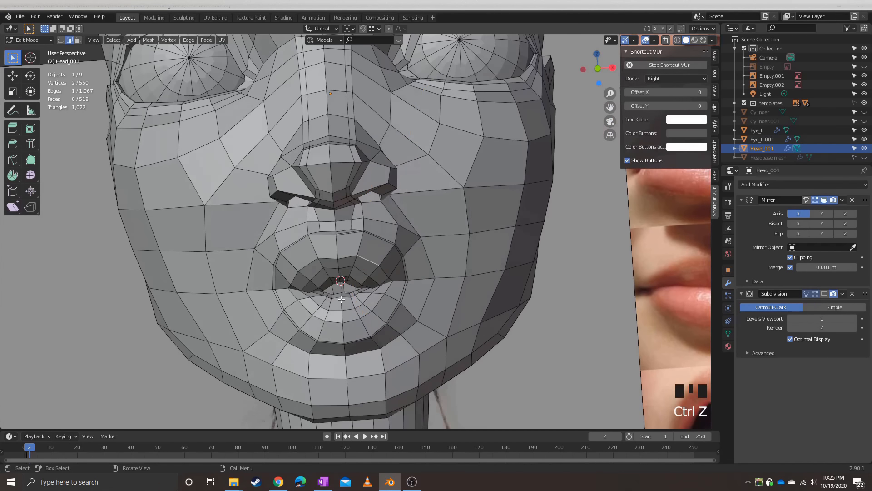
# Turn off the Mirror modifier's viewport display and view the inside of the half head
pyautogui.click(825, 200)
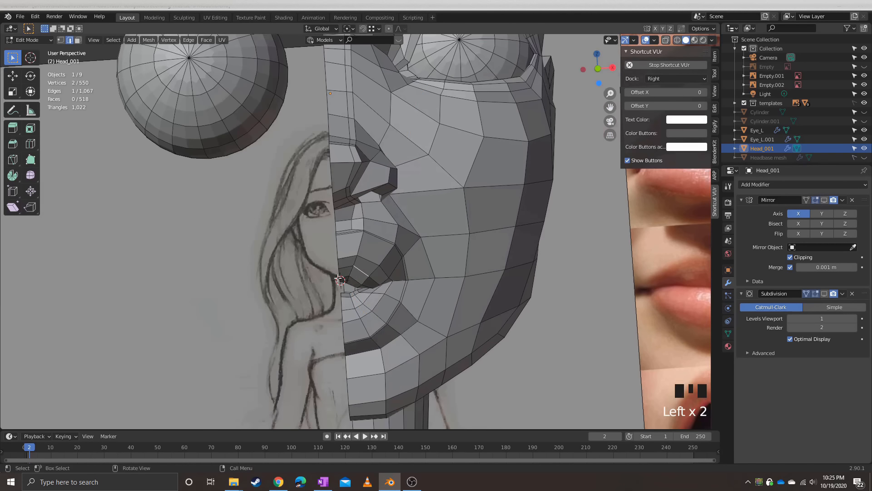
pyautogui.moveTo(257, 307); pyautogui.dragTo(387, 162, button='middle')
# Try a loop cut through the lips from inside the head, slid to a factor of 0.241
pyautogui.hotkey('ctrl', 'r')
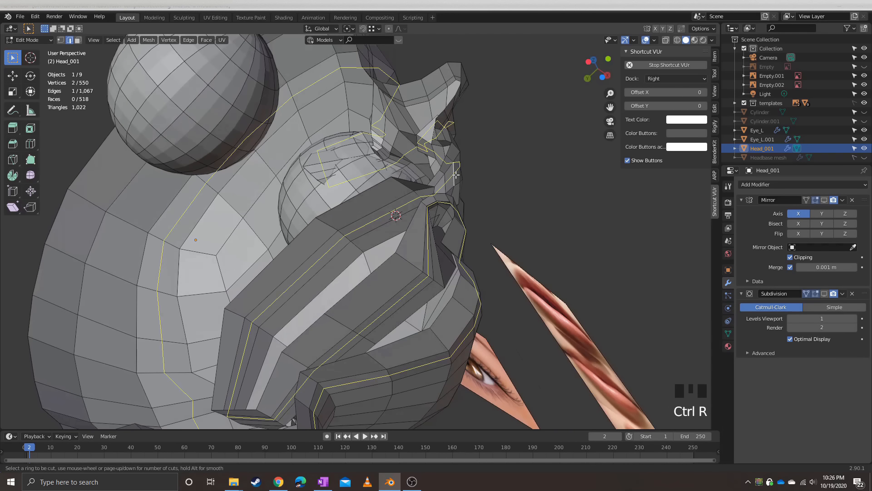
pyautogui.click(383, 217)
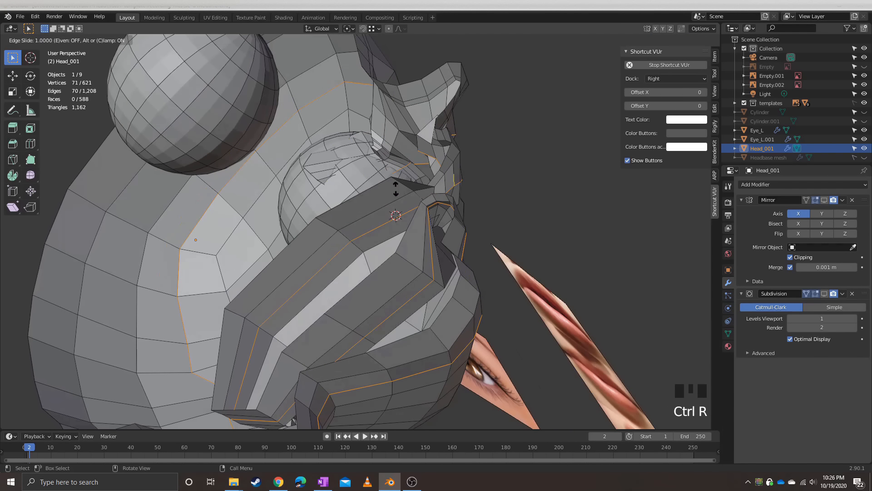
pyautogui.click(380, 194)
pyautogui.moveTo(334, 246)
pyautogui.mouseDown(button='middle')
pyautogui.moveTo(325, 255)
pyautogui.moveTo(345, 240)
pyautogui.mouseUp(button='middle')
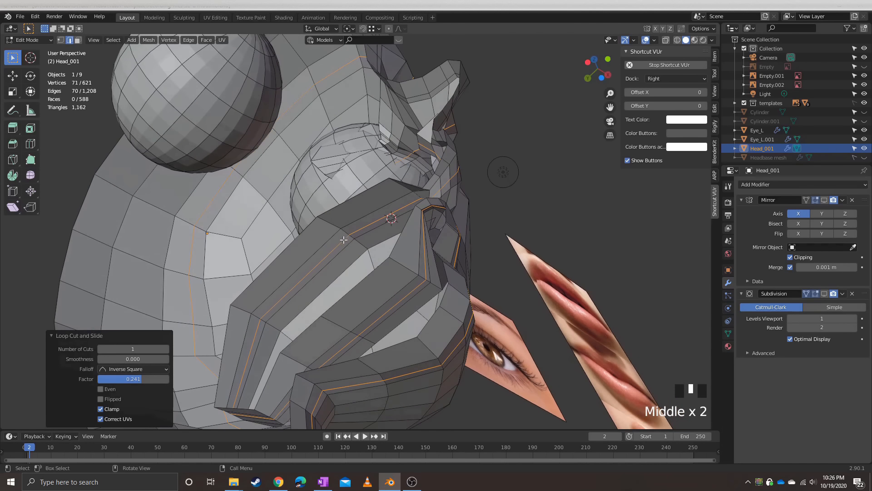
pyautogui.hotkey('ctrl', 'r')
pyautogui.press('Escape')
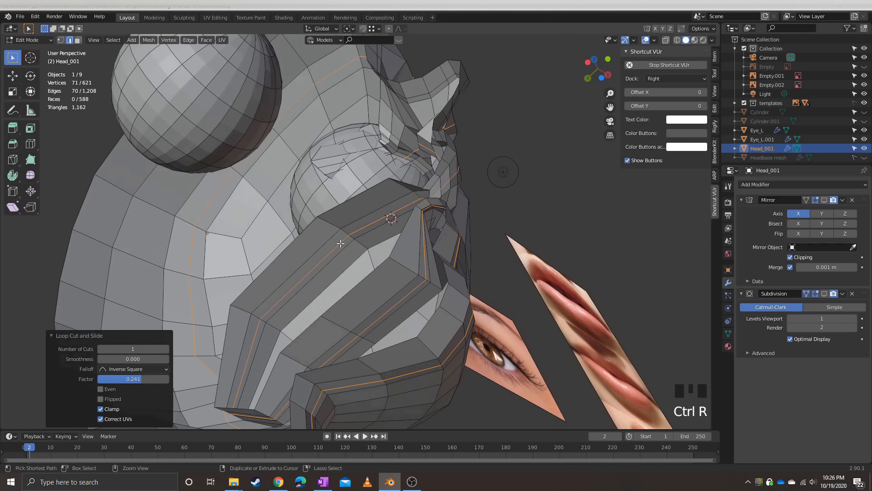
pyautogui.hotkey('ctrl', 'z')
# Merge the two neighbouring vertices on the inside of the upper lip at the first one selected
pyautogui.press('1')
pyautogui.click(342, 229)
pyautogui.keyDown('ctrl'); pyautogui.click(342, 234); pyautogui.keyUp('ctrl')
pyautogui.press('m')
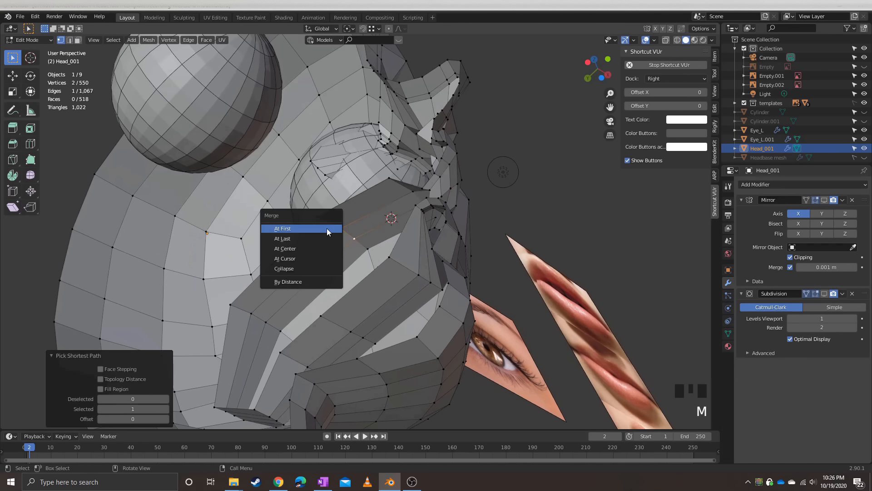
pyautogui.click(326, 228)
pyautogui.moveTo(327, 226); pyautogui.dragTo(416, 205, button='middle')
# Try a single centred loop cut that ends at the merged upper-lip vertex
pyautogui.press('2')
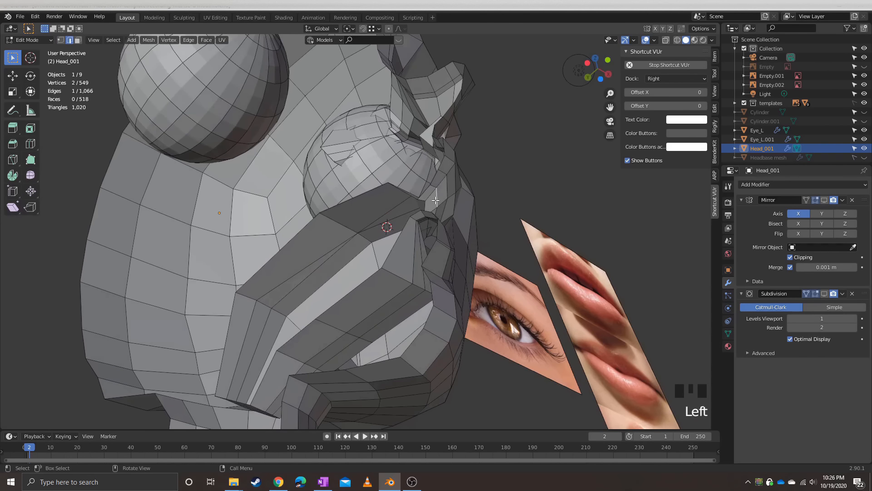
pyautogui.click(436, 201)
pyautogui.rightClick(435, 201)
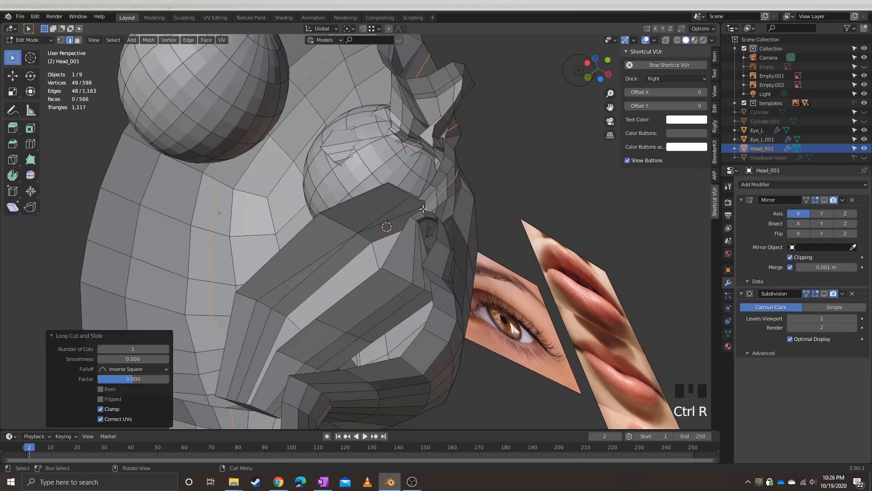
pyautogui.moveTo(435, 201); pyautogui.dragTo(333, 231, button='middle')
pyautogui.hotkey('ctrl', 'z')
# Retry the centred loop cut from the upper lip and check its path through the nose and forehead
pyautogui.scroll(-2, 278, 272)
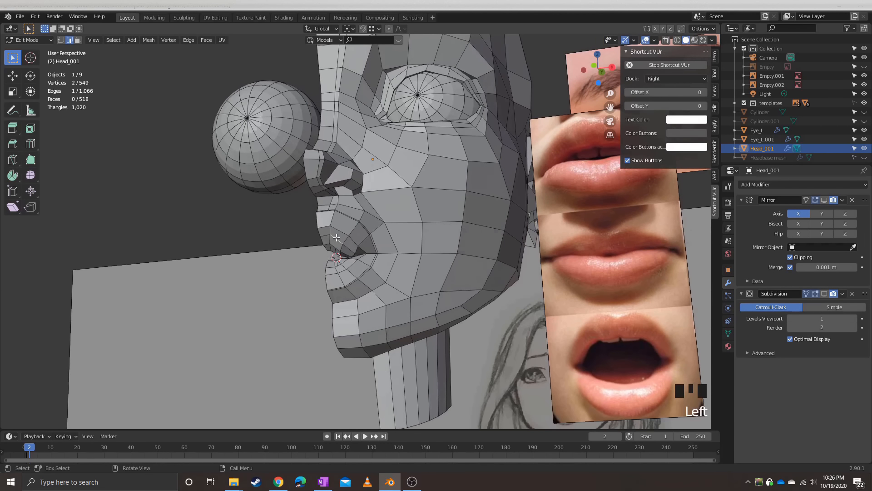
pyautogui.click(336, 237)
pyautogui.rightClick(336, 237)
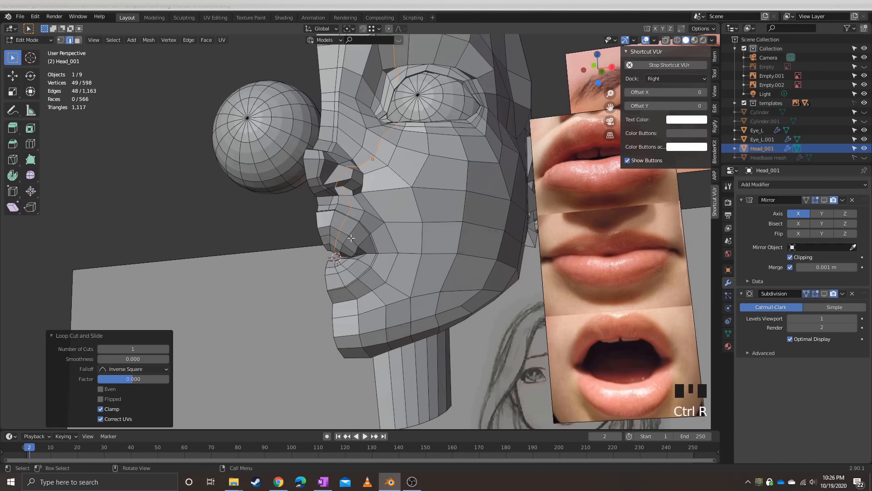
pyautogui.scroll(2, 336, 237)
pyautogui.moveTo(336, 237); pyautogui.dragTo(384, 144, button='middle')
pyautogui.scroll(-1, 354, 249)
pyautogui.scroll(2, 357, 251)
pyautogui.scroll(1, 361, 253)
pyautogui.scroll(-5, 384, 198)
pyautogui.scroll(1, 382, 169)
pyautogui.scroll(1, 382, 169)
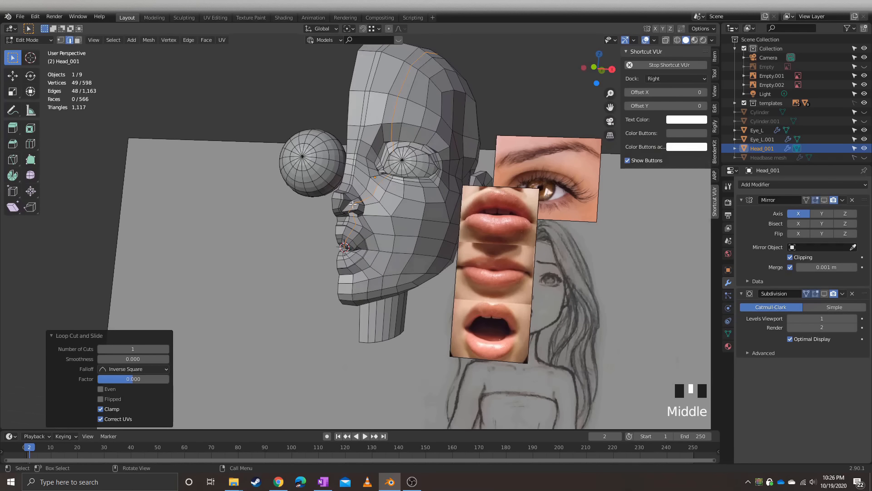
pyautogui.hotkey('ctrl', 'z')
# Add one centred loop cut from the upper lip through the nose and forehead, and view the head in Object Mode
pyautogui.moveTo(357, 199); pyautogui.dragTo(337, 221, button='middle')
pyautogui.scroll(3, 337, 221)
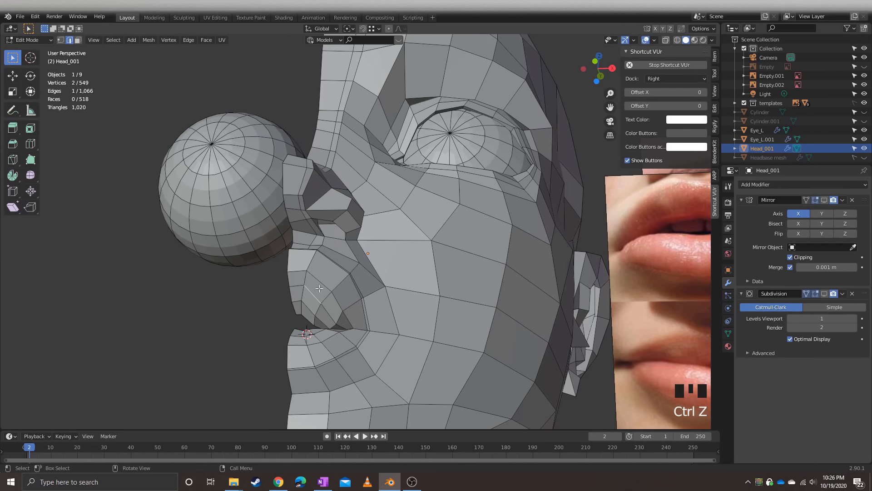
pyautogui.hotkey('ctrl', 'e')
pyautogui.click(326, 268)
pyautogui.rightClick(326, 269)
pyautogui.moveTo(326, 269); pyautogui.dragTo(355, 264, button='middle')
pyautogui.scroll(-2, 295, 268)
pyautogui.scroll(-3, 334, 301)
pyautogui.scroll(2, 300, 259)
pyautogui.scroll(2, 327, 237)
pyautogui.scroll(-2, 353, 205)
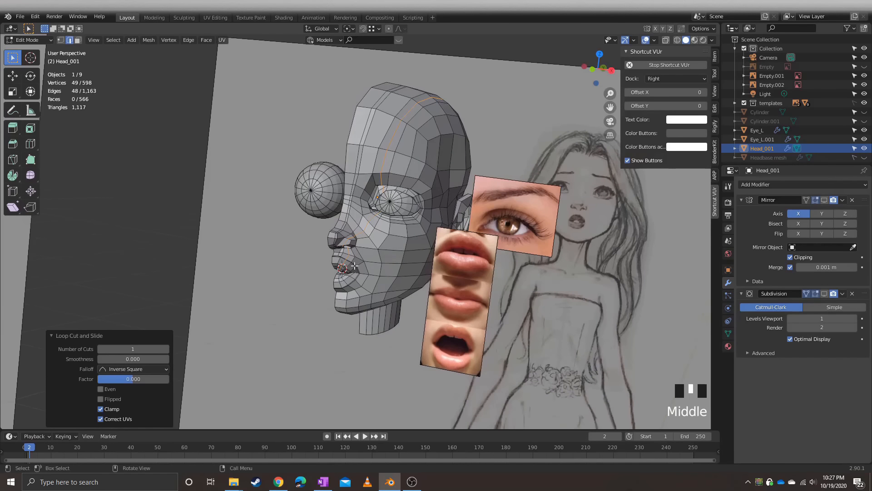
pyautogui.scroll(3, 355, 264)
pyautogui.press('Tab')
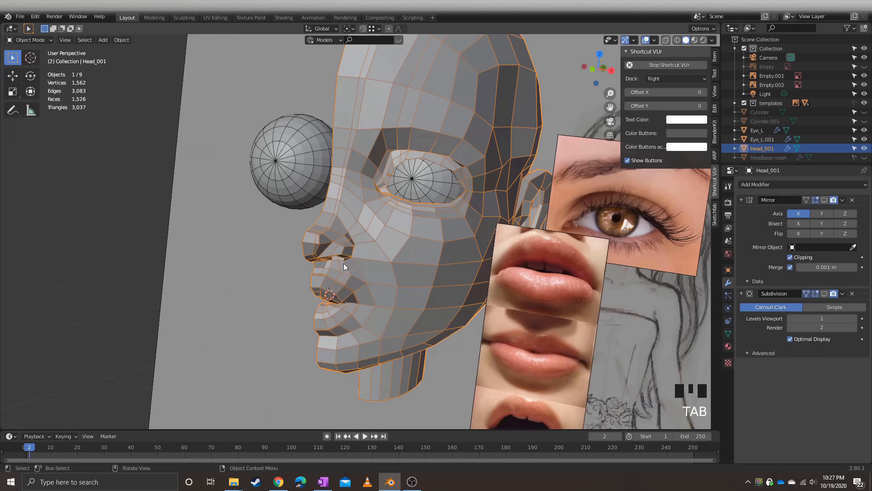
# Undo the last upper-lip loop cut, isolate the head in local view, and frame the selected edge inside the eye socket
pyautogui.click(334, 255)
pyautogui.hotkey('ctrl', 'z')
pyautogui.hotkey('ctrl', 'z')
pyautogui.hotkey('ctrl', 'z')
pyautogui.press('/')
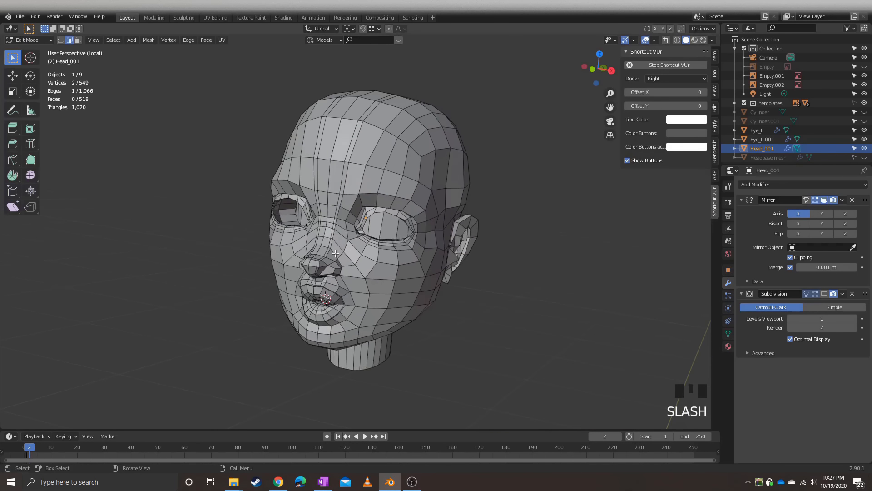
pyautogui.scroll(4, 377, 232)
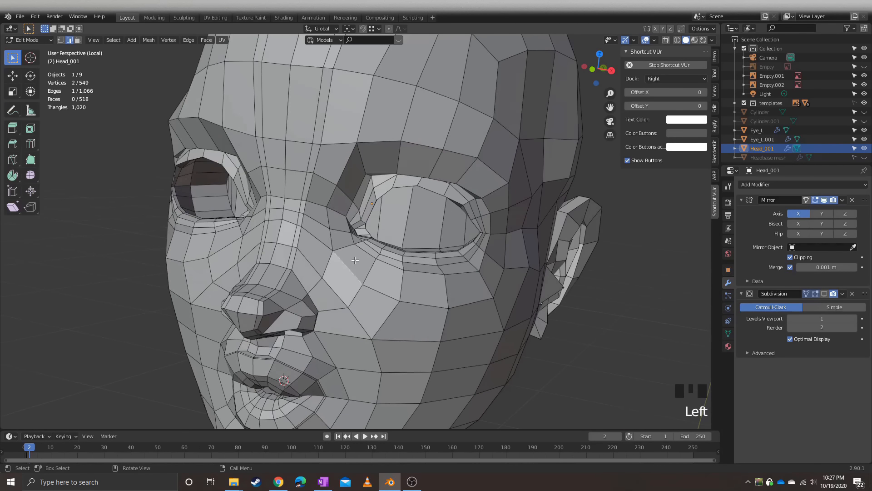
pyautogui.moveTo(355, 260); pyautogui.dragTo(453, 263, button='middle')
pyautogui.scroll(2, 314, 312)
pyautogui.press('KP_Decimal')
pyautogui.scroll(-2, 139, 258)
pyautogui.scroll(-2, 391, 255)
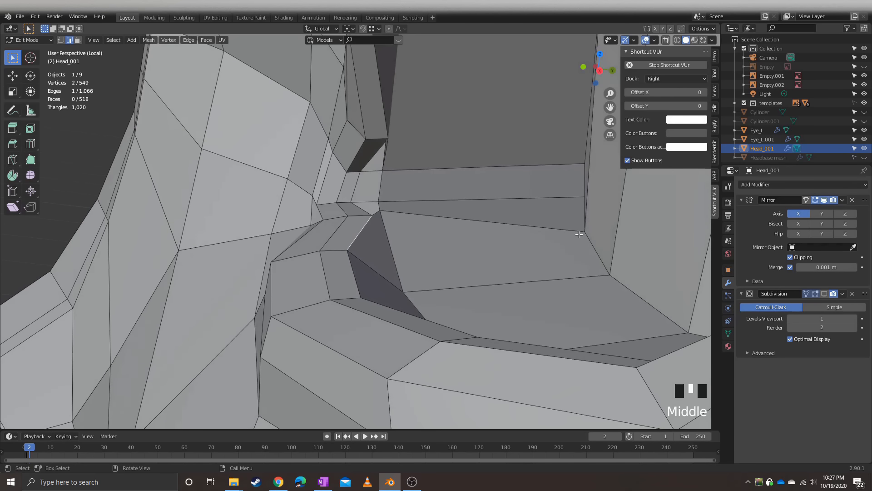
# Try to merge the two neighbouring vertices on the lower inner wall of the eye socket
pyautogui.moveTo(563, 252); pyautogui.dragTo(563, 279, button='middle')
pyautogui.keyDown('ctrl'); pyautogui.click(564, 285); pyautogui.keyUp('ctrl')
pyautogui.press('m')
pyautogui.click(519, 261)
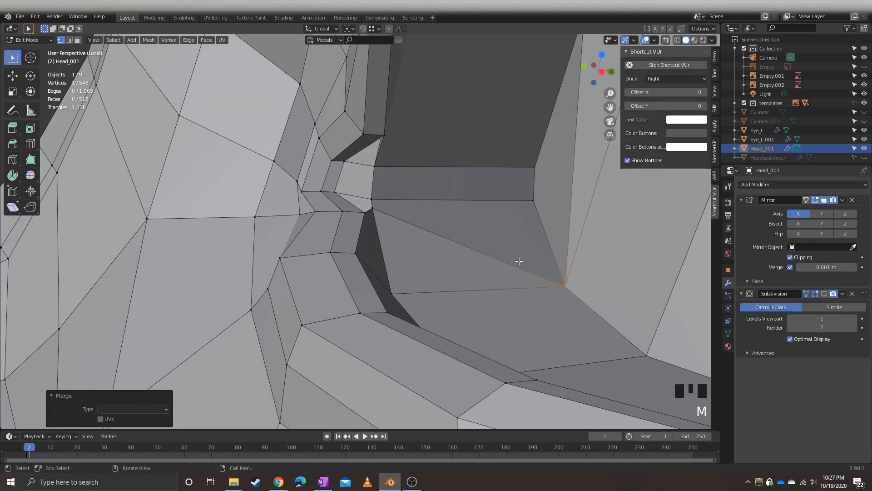
pyautogui.hotkey('ctrl', 'z')
pyautogui.keyDown('ctrl'); pyautogui.click(559, 282); pyautogui.keyUp('ctrl')
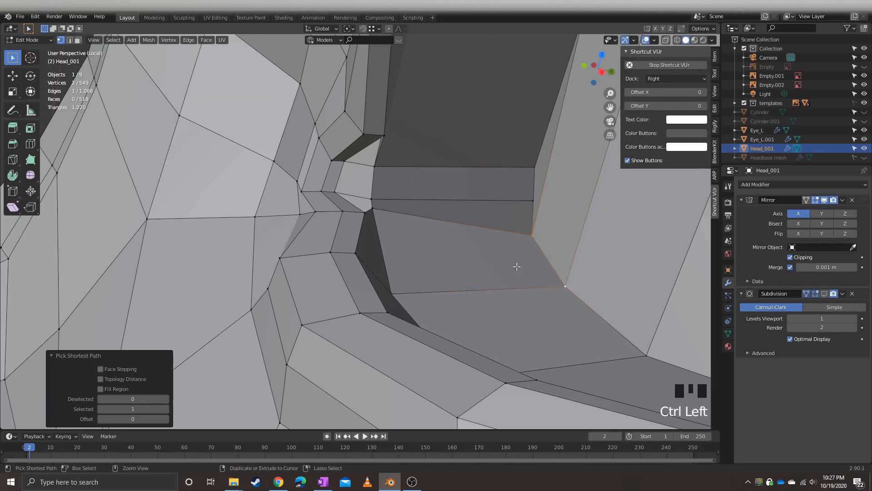
pyautogui.press('m')
pyautogui.click(482, 251)
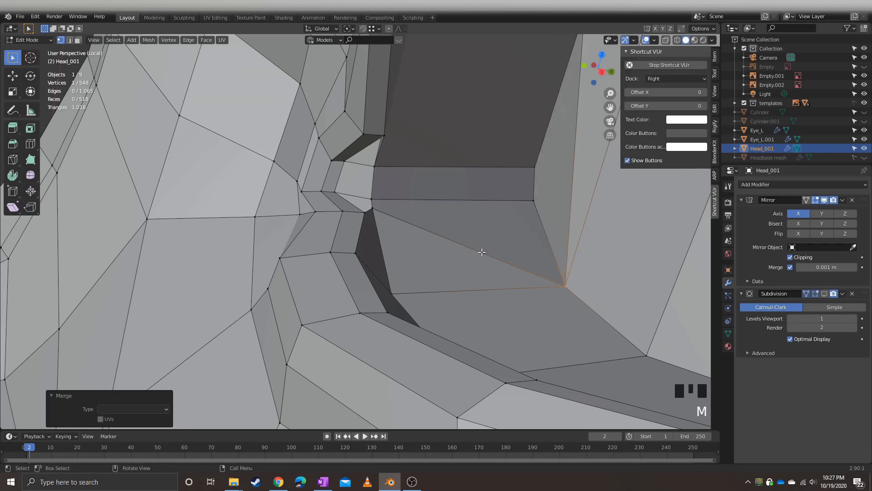
pyautogui.hotkey('ctrl', 'z')
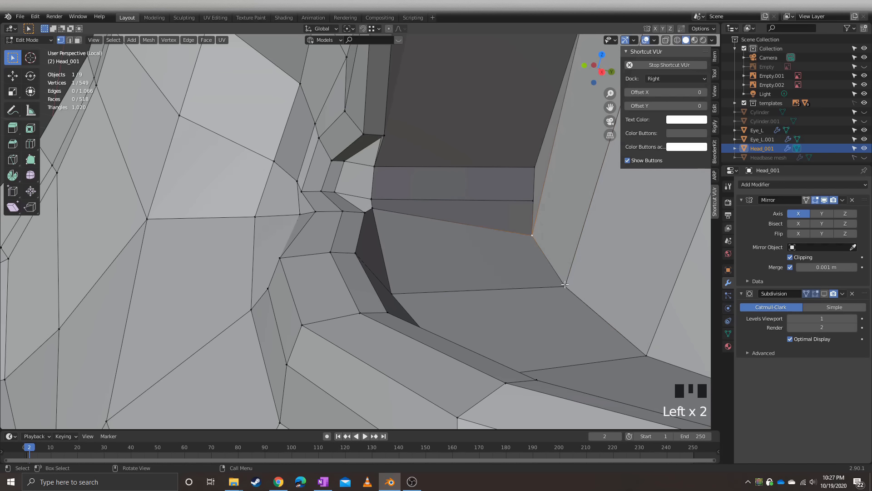
# Merge the two neighbouring eye-socket vertices and view the head in Object Mode
pyautogui.keyDown('ctrl'); pyautogui.click(550, 279); pyautogui.keyUp('ctrl')
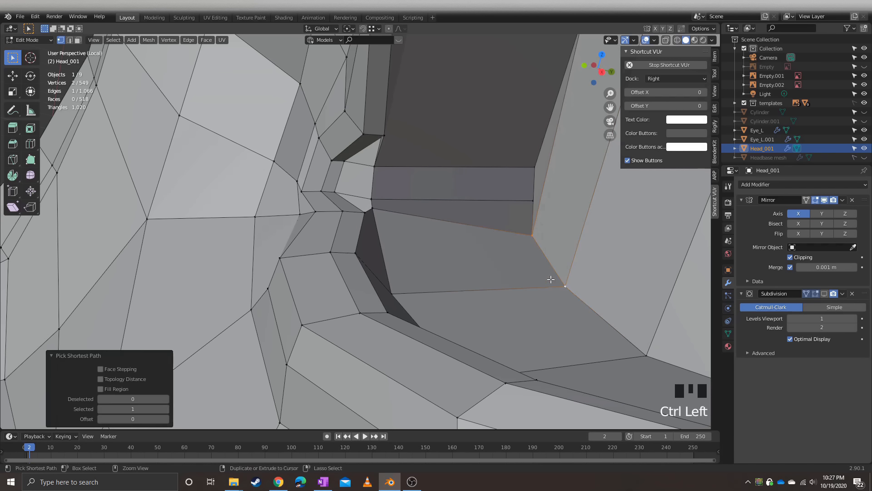
pyautogui.press('m')
pyautogui.click(500, 259)
pyautogui.scroll(-2, 499, 259)
pyautogui.moveTo(499, 259); pyautogui.dragTo(434, 289, button='middle')
pyautogui.scroll(-3, 348, 293)
pyautogui.press('Tab')
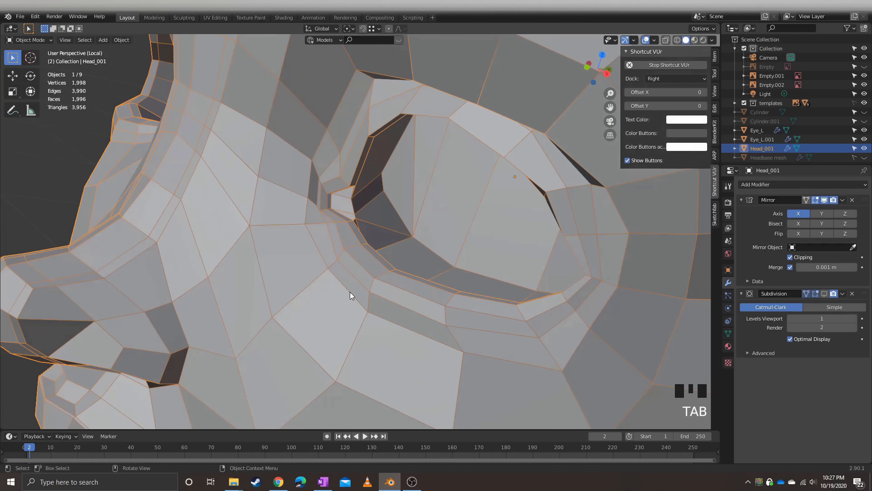
# Add one loop cut running from the upper lip through the nostril and cheek towards the inner eye corner
pyautogui.scroll(-3, 348, 292)
pyautogui.moveTo(254, 314); pyautogui.dragTo(316, 284, button='middle')
pyautogui.press('Tab')
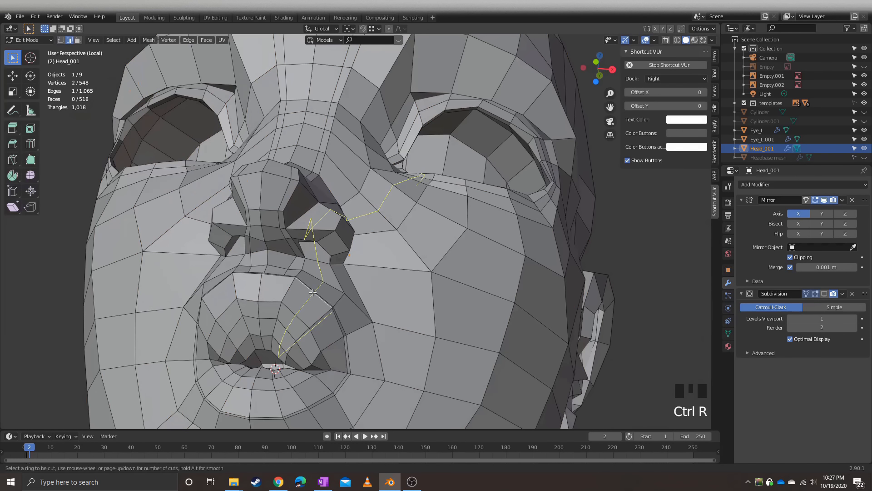
pyautogui.press('Tab')
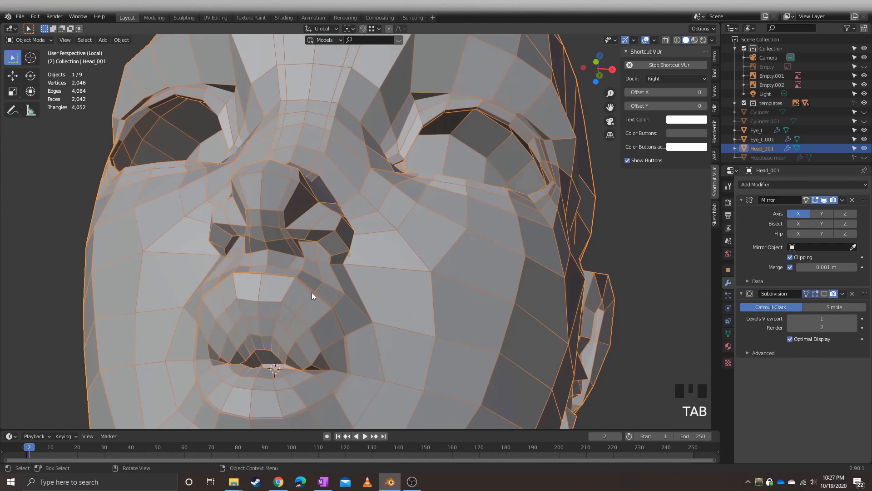
# Examine the edge flow around the lips, nose and eyes from several angles with the head deselected
pyautogui.scroll(-2, 312, 293)
pyautogui.click(56, 253)
pyautogui.moveTo(56, 252); pyautogui.dragTo(328, 255, button='middle')
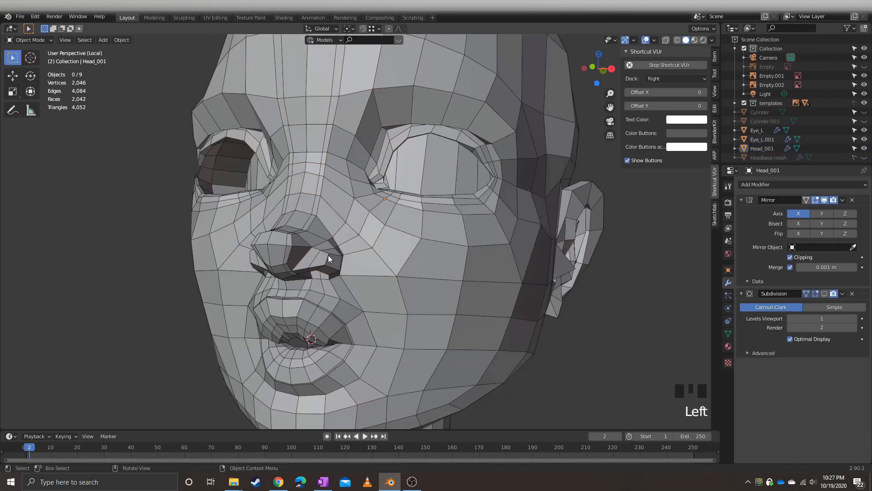
pyautogui.moveTo(385, 237); pyautogui.dragTo(383, 260, button='middle')
pyautogui.moveTo(282, 304); pyautogui.dragTo(293, 276, button='middle')
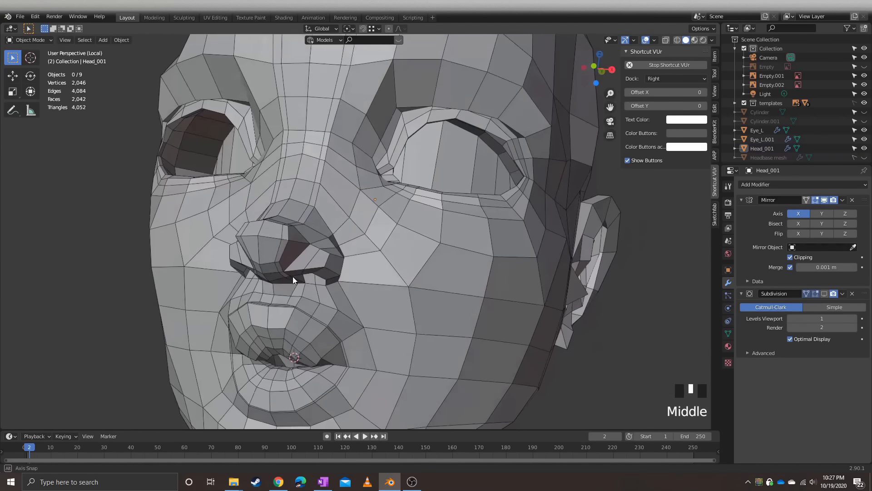
pyautogui.moveTo(299, 325)
pyautogui.mouseDown(button='middle')
pyautogui.moveTo(333, 279)
pyautogui.moveTo(313, 319)
pyautogui.moveTo(307, 278)
pyautogui.moveTo(298, 325)
pyautogui.mouseUp(button='middle')
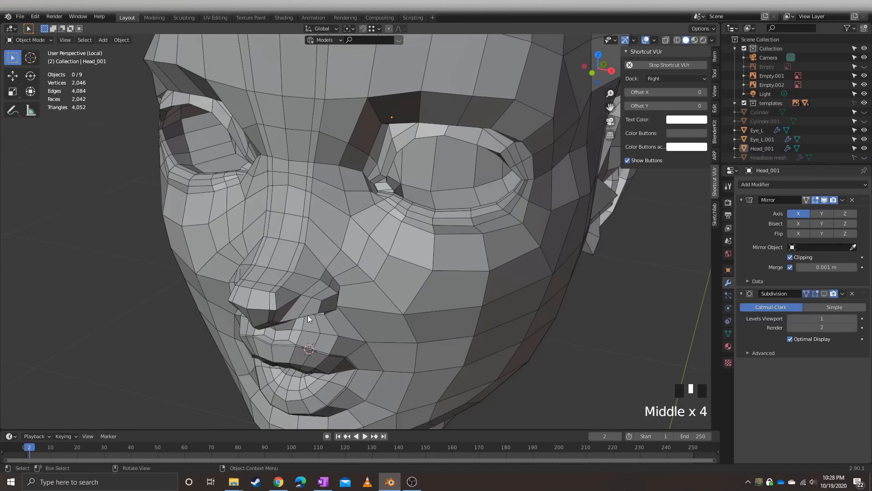
pyautogui.moveTo(349, 284); pyautogui.dragTo(361, 214, button='middle')
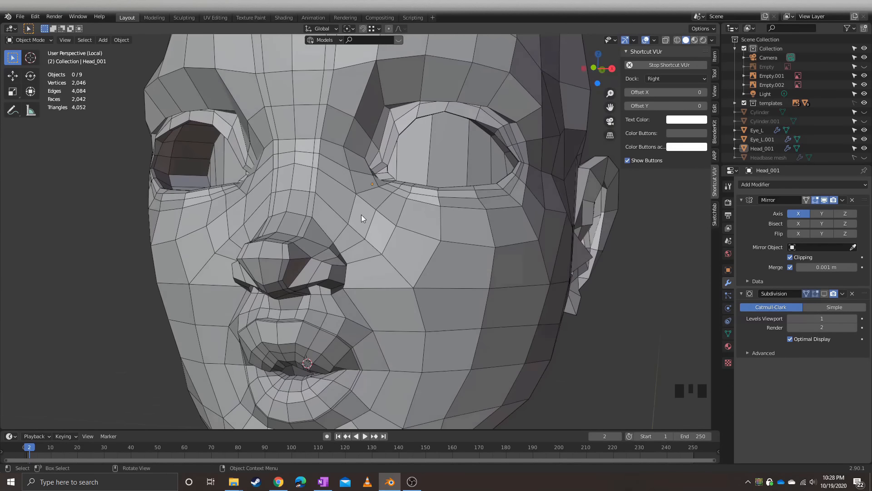
pyautogui.moveTo(374, 245); pyautogui.dragTo(324, 289, button='middle')
pyautogui.scroll(-2, 358, 247)
# Restore the full scene in front view and move the lips reference image directly below the eye reference, about 0.017 m in X and -0.018 m in Z
pyautogui.press('/')
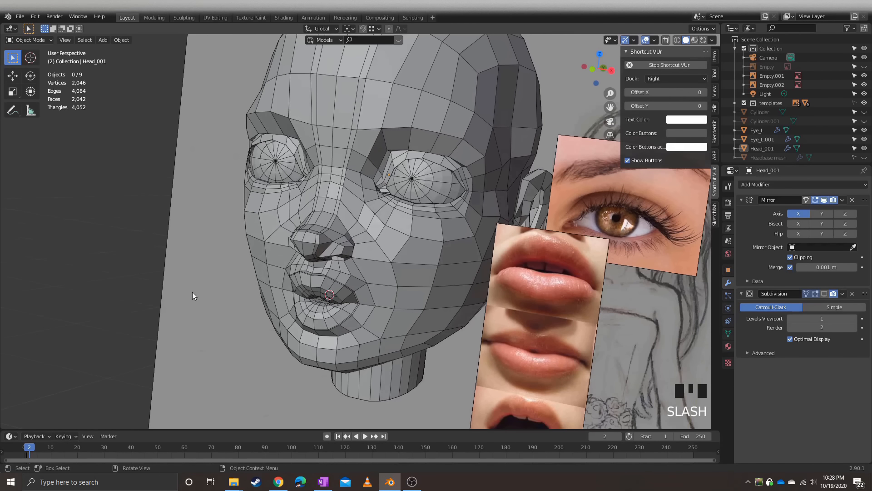
pyautogui.click(272, 261)
pyautogui.press('Tab')
pyautogui.press('Tab')
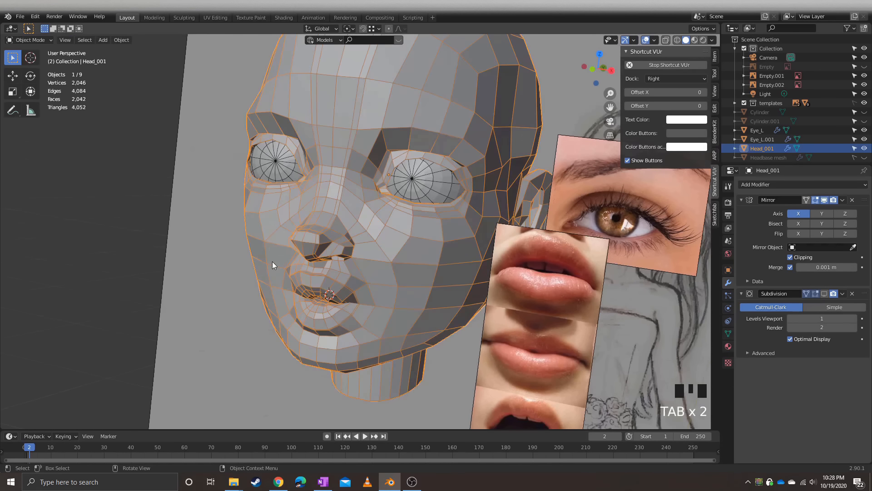
pyautogui.press('KP_1')
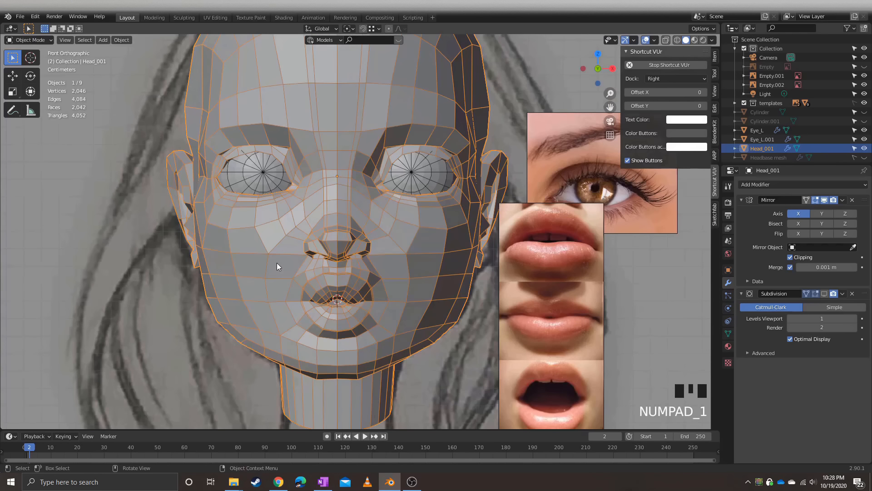
pyautogui.press('KP_Decimal')
pyautogui.click(229, 262)
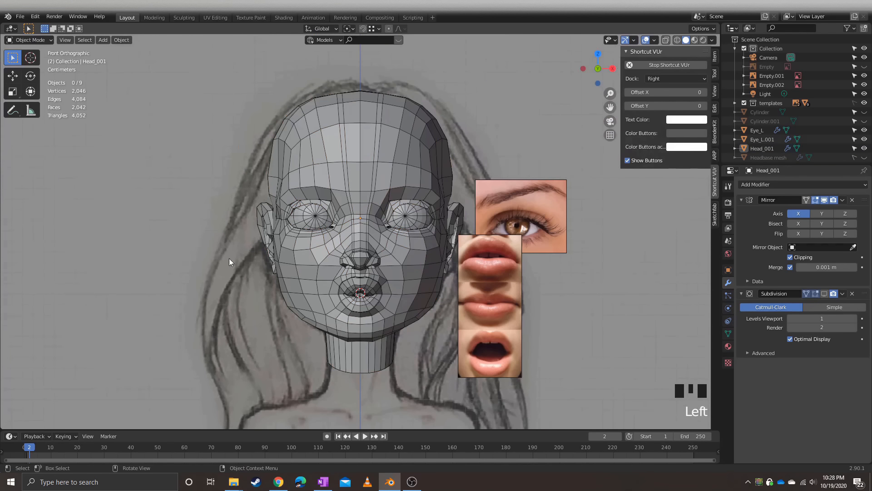
pyautogui.click(476, 296)
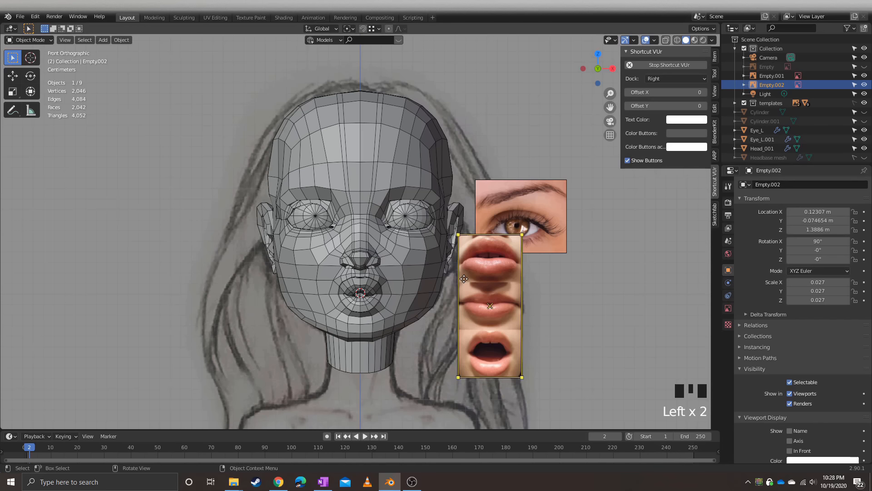
pyautogui.press('g')
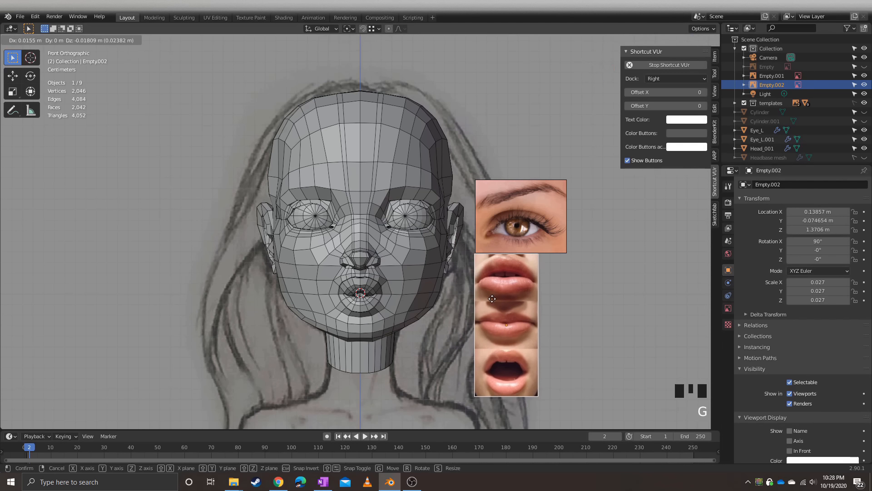
pyautogui.click(493, 298)
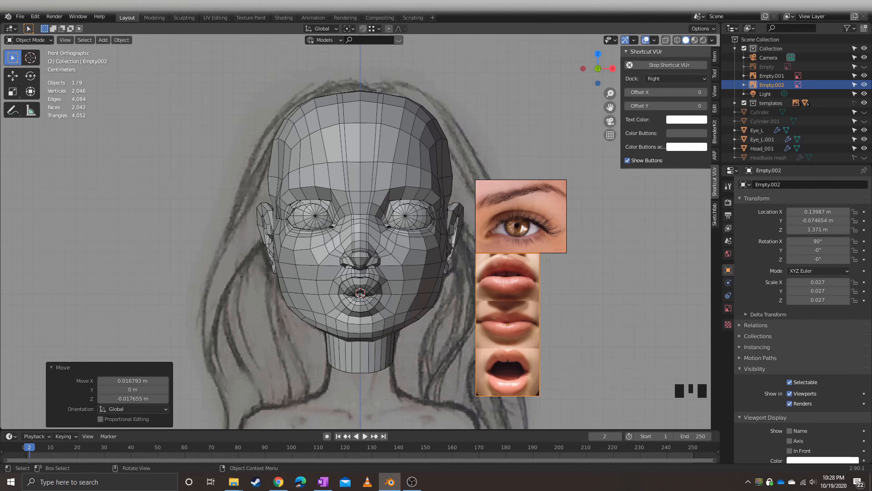
# Show the head's subdivision in the viewport and switch the head to Sculpt Mode
pyautogui.click(330, 290)
pyautogui.scroll(3, 330, 290)
pyautogui.keyDown('shift'); pyautogui.moveTo(330, 289); pyautogui.dragTo(305, 232, button='middle'); pyautogui.keyUp('shift')
pyautogui.scroll(2, 304, 233)
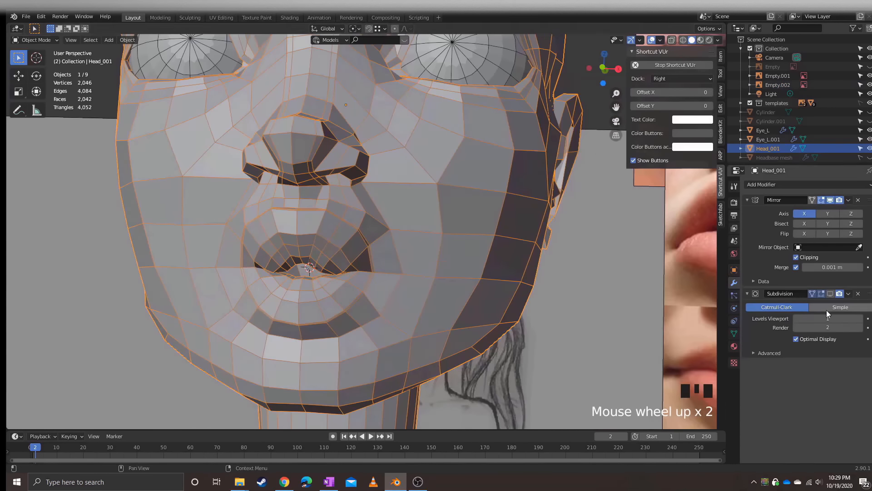
pyautogui.press('Tab')
pyautogui.moveTo(368, 245); pyautogui.dragTo(381, 254, button='middle')
pyautogui.scroll(3, 381, 253)
pyautogui.click(26, 40)
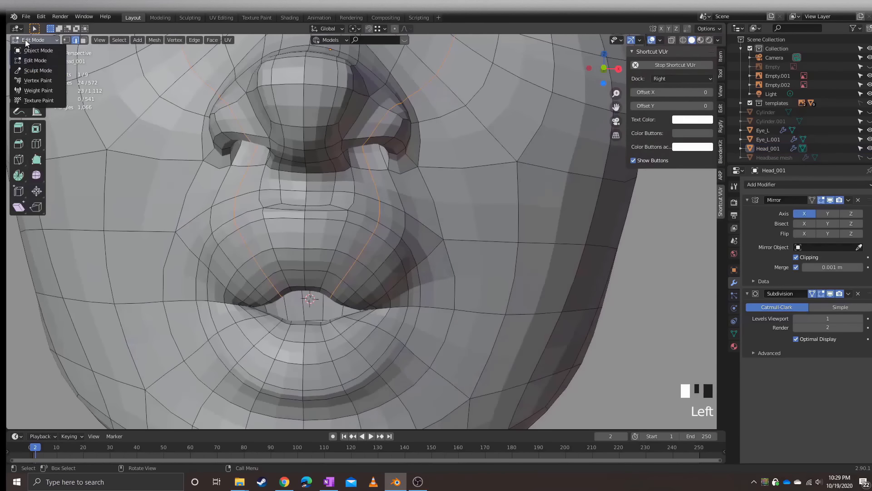
pyautogui.click(37, 71)
# Reshape the mouth opening and the middle of the lower lip with short Elastic Deform strokes
pyautogui.scroll(2, 309, 282)
pyautogui.moveTo(309, 313)
pyautogui.keyDown('shift'); pyautogui.mouseDown(button='middle')
pyautogui.moveTo(329, 232)
pyautogui.moveTo(354, 222)
pyautogui.mouseUp(button='middle'); pyautogui.keyUp('shift')
pyautogui.moveTo(355, 221); pyautogui.dragTo(359, 234)
pyautogui.moveTo(366, 259); pyautogui.dragTo(364, 238)
pyautogui.scroll(-2, 321, 255)
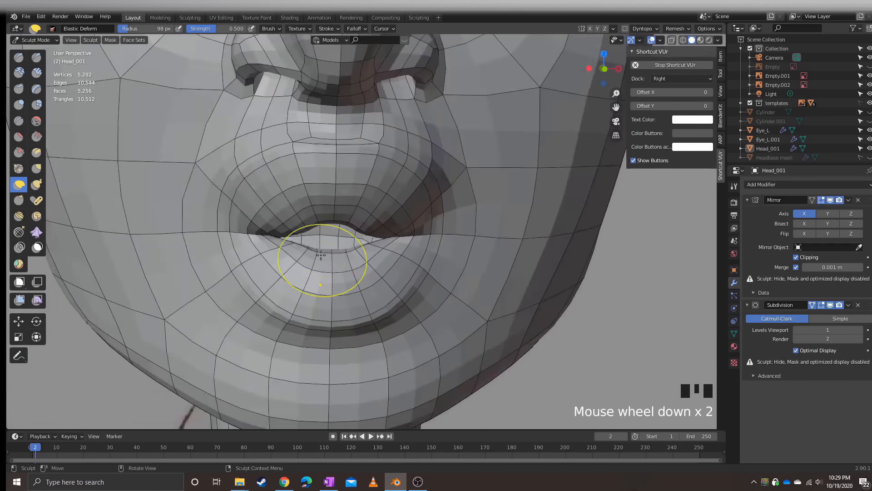
pyautogui.moveTo(321, 254); pyautogui.dragTo(313, 223, button='middle')
pyautogui.moveTo(313, 213); pyautogui.dragTo(314, 203)
pyautogui.moveTo(312, 205); pyautogui.dragTo(312, 191)
pyautogui.moveTo(311, 191); pyautogui.dragTo(317, 218, button='middle')
pyautogui.moveTo(317, 207); pyautogui.dragTo(317, 191)
pyautogui.moveTo(317, 191)
pyautogui.mouseDown(button='middle')
pyautogui.moveTo(331, 172)
pyautogui.moveTo(330, 191)
pyautogui.mouseUp(button='middle')
# Reposition the vertices along the upper lip's inner edge in Edit Mode, sliding the second selection along its edges
pyautogui.press('Tab')
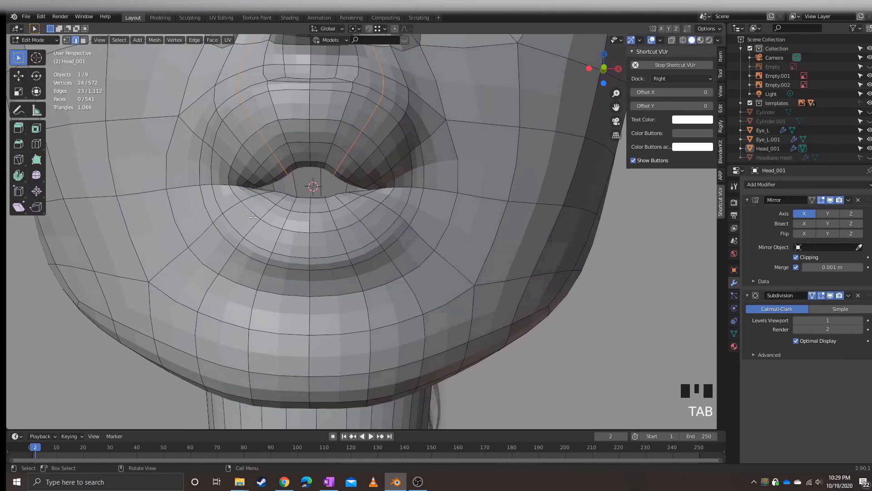
pyautogui.scroll(5, 560, 256)
pyautogui.click(328, 137)
pyautogui.keyDown('ctrl'); pyautogui.click(318, 155); pyautogui.keyUp('ctrl')
pyautogui.press('g')
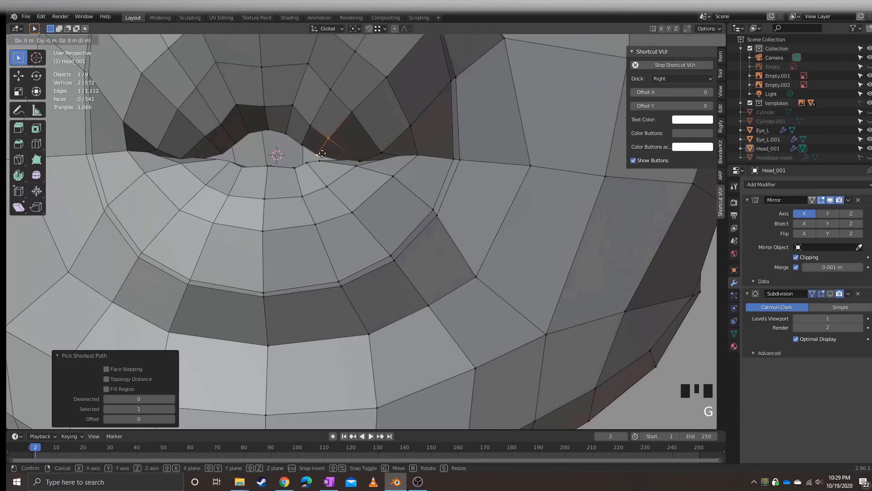
pyautogui.click(320, 155)
pyautogui.click(302, 145)
pyautogui.keyDown('ctrl'); pyautogui.click(309, 128); pyautogui.keyUp('ctrl')
pyautogui.press('g')
pyautogui.press('g')
pyautogui.click(315, 133)
# Select another pair of lip vertices from a turned view and move them to refine the lip contour
pyautogui.moveTo(315, 134); pyautogui.dragTo(391, 244, button='middle')
pyautogui.moveTo(390, 243); pyautogui.dragTo(391, 245)
pyautogui.scroll(-2, 392, 244)
pyautogui.moveTo(391, 245); pyautogui.dragTo(523, 223, button='middle')
pyautogui.click(424, 204)
pyautogui.keyDown('ctrl'); pyautogui.click(404, 169); pyautogui.keyUp('ctrl')
pyautogui.press('g')
pyautogui.middleClick(412, 173)
pyautogui.click(410, 195)
# Undo the last lip edit and move a face on the inner upper lip about 0.0012 m in X, 0.0006 m in Y and -0.0003 m in Z
pyautogui.moveTo(410, 194); pyautogui.dragTo(325, 211, button='middle')
pyautogui.scroll(-2, 389, 180)
pyautogui.click(407, 207)
pyautogui.scroll(3, 343, 239)
pyautogui.scroll(-6, 350, 241)
pyautogui.scroll(5, 346, 231)
pyautogui.hotkey('ctrl', 'z')
pyautogui.click(377, 225)
pyautogui.scroll(-3, 371, 227)
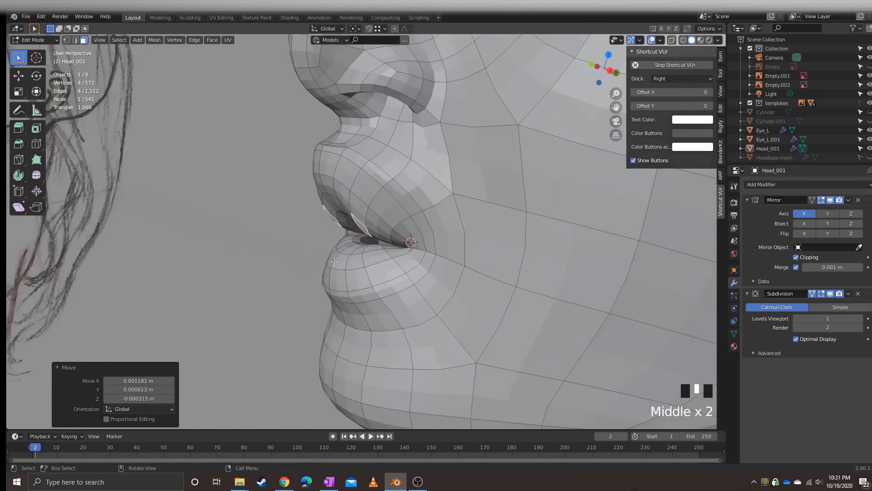
# Lower the centre vertex on the front of the upper lip by about 0.0009 m along Z
pyautogui.click(328, 250)
pyautogui.moveTo(328, 250); pyautogui.dragTo(345, 208, button='middle')
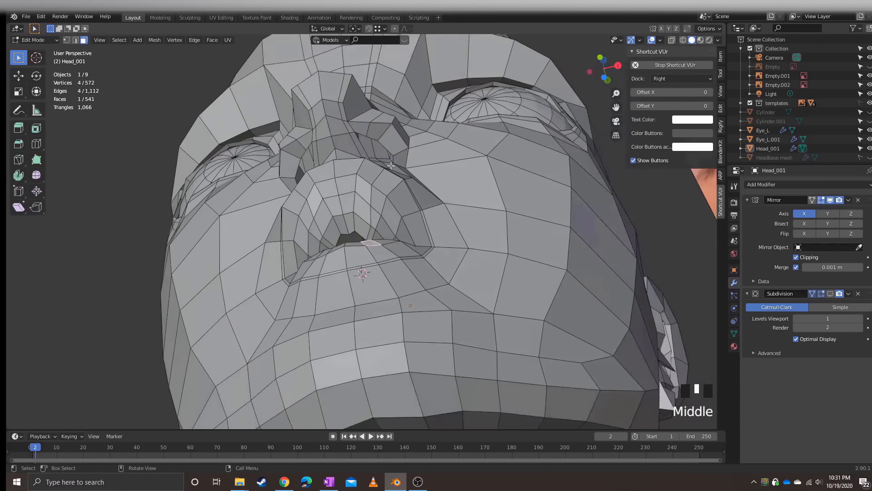
pyautogui.scroll(2, 374, 165)
pyautogui.moveTo(366, 232)
pyautogui.mouseDown(button='middle')
pyautogui.moveTo(374, 165)
pyautogui.moveTo(318, 199)
pyautogui.moveTo(224, 203)
pyautogui.moveTo(403, 257)
pyautogui.moveTo(378, 228)
pyautogui.mouseUp(button='middle')
pyautogui.keyDown('shift'); pyautogui.click(339, 194); pyautogui.keyUp('shift')
pyautogui.click(268, 208)
pyautogui.click(318, 152)
pyautogui.press('g')
pyautogui.press('z')
pyautogui.click(318, 159)
pyautogui.moveTo(346, 181); pyautogui.dragTo(364, 214, button='middle')
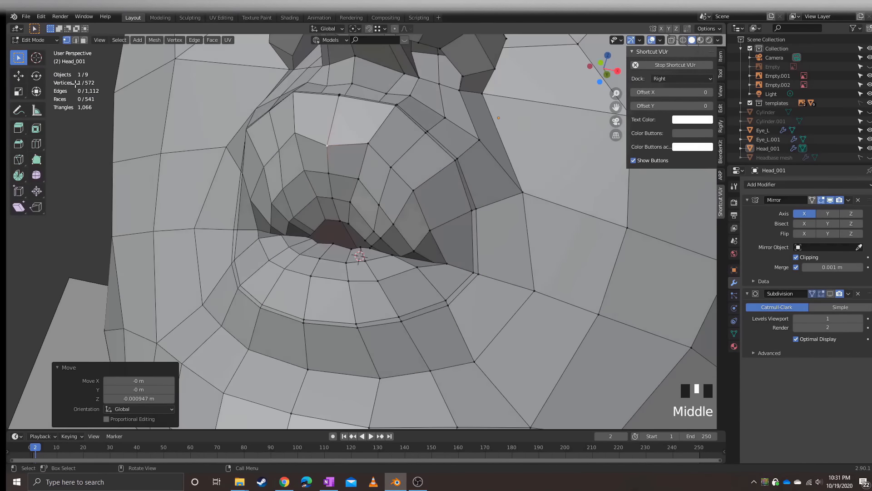
# Smooth the surface of the upper and lower lips in Sculpt Mode
pyautogui.click(35, 40)
pyautogui.click(35, 69)
pyautogui.keyDown('shift'); pyautogui.moveTo(364, 200); pyautogui.dragTo(382, 191); pyautogui.keyUp('shift')
pyautogui.moveTo(381, 200); pyautogui.dragTo(382, 181, button='middle')
pyautogui.keyDown('shift'); pyautogui.click(382, 182); pyautogui.keyUp('shift')
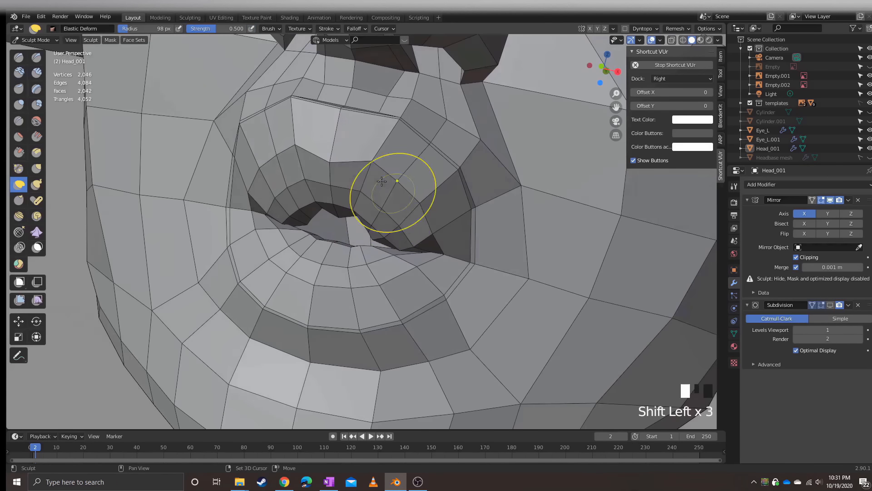
pyautogui.keyDown('shift'); pyautogui.click(337, 263); pyautogui.keyUp('shift')
pyautogui.moveTo(338, 273)
pyautogui.mouseDown(button='middle')
pyautogui.moveTo(361, 234)
pyautogui.moveTo(324, 234)
pyautogui.moveTo(249, 179)
pyautogui.mouseUp(button='middle')
pyautogui.keyDown('shift'); pyautogui.click(345, 250); pyautogui.keyUp('shift')
# Return to Edit Mode and adjust the selected lip geometry along the Z axis
pyautogui.press('Tab')
pyautogui.press('g')
pyautogui.press('z')
pyautogui.click(325, 237)
# Rotate the row of four faces along the upper lip's lower edge by about 2 degrees in side view
pyautogui.click(281, 196)
pyautogui.keyDown('shift'); pyautogui.click(290, 211); pyautogui.keyUp('shift')
pyautogui.moveTo(291, 211); pyautogui.dragTo(347, 218, button='middle')
pyautogui.moveTo(400, 205); pyautogui.dragTo(315, 202, button='middle')
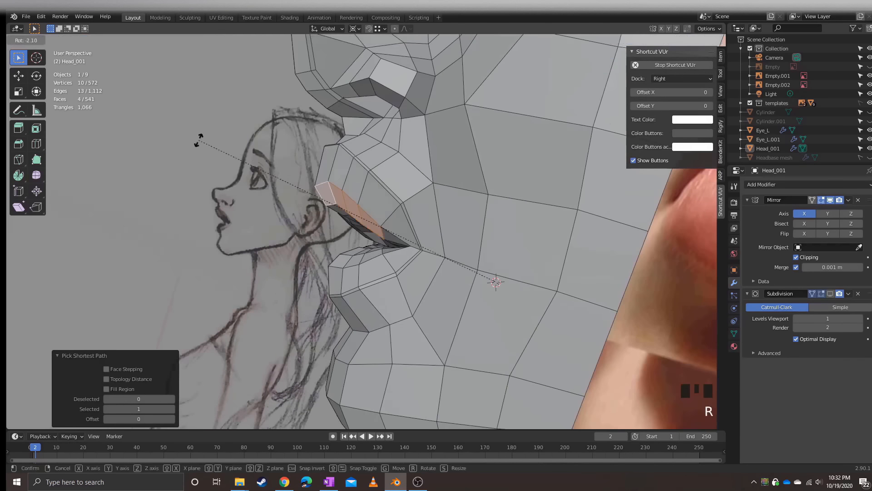
pyautogui.click(199, 140)
pyautogui.moveTo(198, 140); pyautogui.dragTo(290, 178, button='middle')
pyautogui.scroll(-4, 290, 191)
pyautogui.click(163, 196)
# Adjust the position of a face on the lower lip's inner edge beside the mouth opening
pyautogui.scroll(6, 364, 236)
pyautogui.click(380, 255)
pyautogui.press('g')
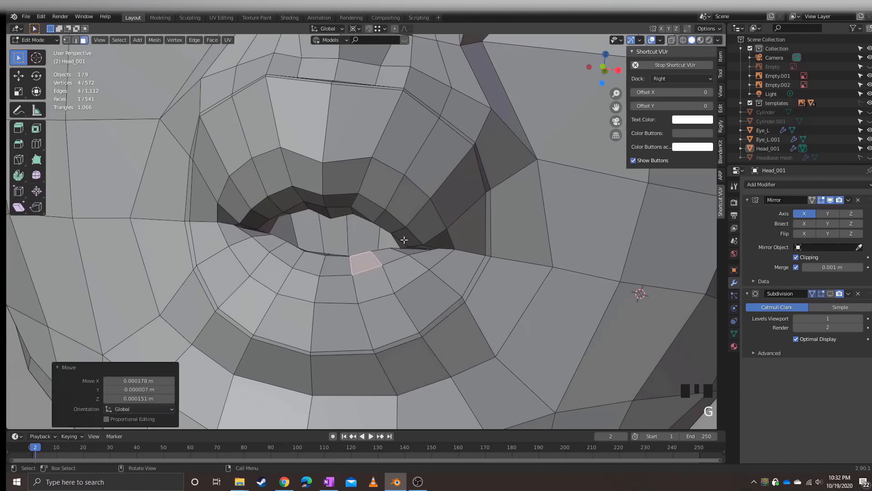
pyautogui.press('g')
pyautogui.click(408, 245)
# Move a single vertex near the mouth corner about 0.0008 m in X and -0.0016 m in Z
pyautogui.press('1')
pyautogui.click(473, 228)
pyautogui.press('g')
pyautogui.click(477, 234)
# Slide the upper-lip border vertices along their edges, and show the subdivided head in Sculpt Mode
pyautogui.moveTo(477, 234); pyautogui.dragTo(289, 141, button='middle')
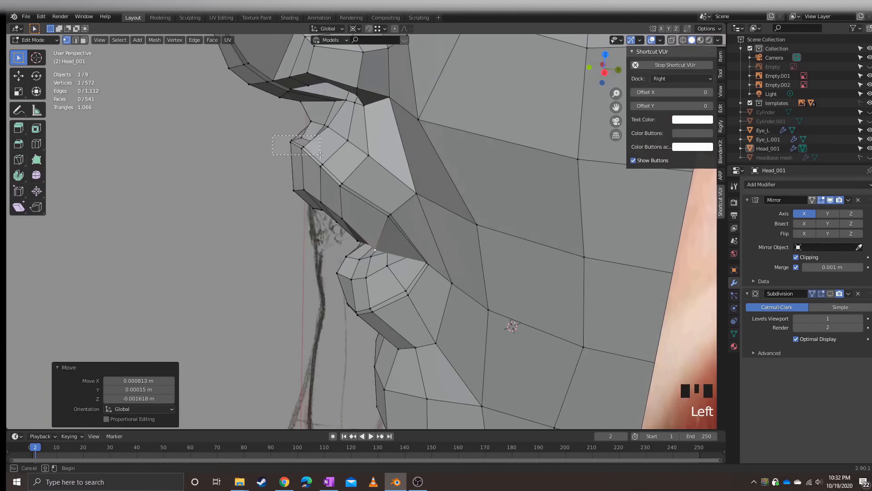
pyautogui.moveTo(289, 141); pyautogui.dragTo(312, 151)
pyautogui.moveTo(248, 144); pyautogui.dragTo(239, 136, button='middle')
pyautogui.click(329, 166)
pyautogui.moveTo(330, 166); pyautogui.dragTo(432, 159, button='middle')
pyautogui.keyDown('ctrl'); pyautogui.click(432, 156); pyautogui.keyUp('ctrl')
pyautogui.press('g')
pyautogui.press('g')
pyautogui.click(434, 159)
pyautogui.click(830, 293)
pyautogui.hotkey('shift', 'z')
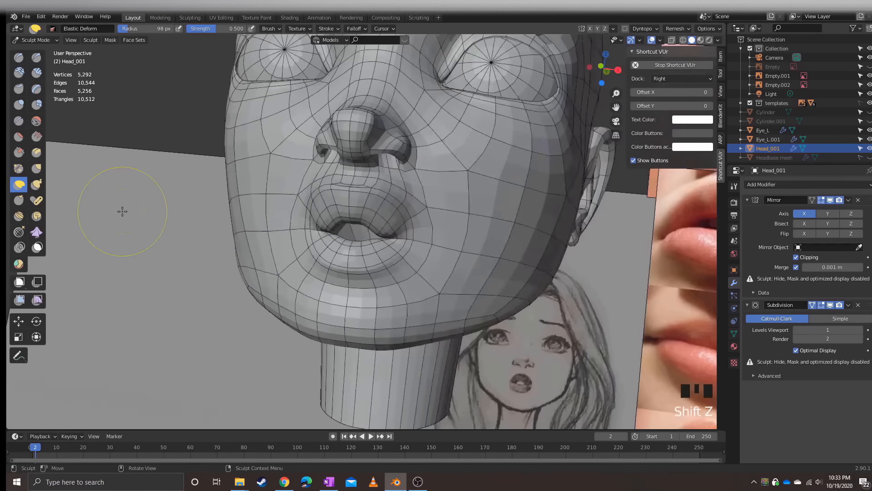
# Reshape the middle of the upper lip with the Elastic Deform brush at a 74 px radius
pyautogui.moveTo(122, 212); pyautogui.dragTo(430, 197, button='middle')
pyautogui.scroll(3, 410, 238)
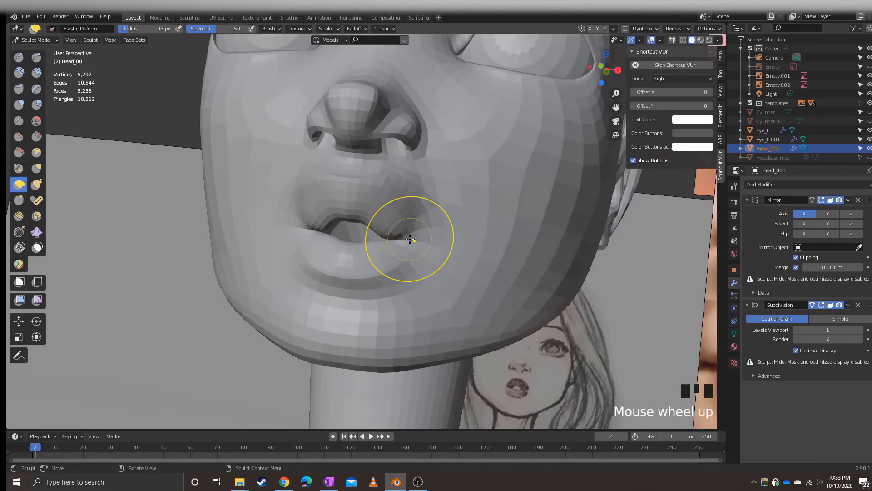
pyautogui.moveTo(362, 264); pyautogui.dragTo(333, 190, button='middle')
pyautogui.scroll(2, 333, 191)
pyautogui.moveTo(333, 191); pyautogui.dragTo(333, 179)
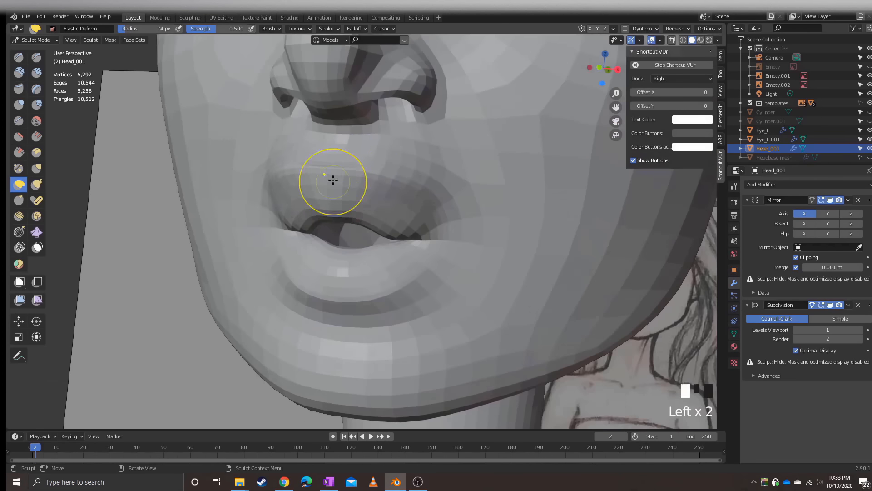
pyautogui.scroll(-5, 333, 179)
# Smooth the nose bridge with a 133 px brush, and reshape the inner eye corner with Elastic Deform at 47 px
pyautogui.moveTo(334, 179)
pyautogui.mouseDown(button='middle')
pyautogui.moveTo(245, 218)
pyautogui.moveTo(373, 178)
pyautogui.mouseUp(button='middle')
pyautogui.scroll(5, 246, 218)
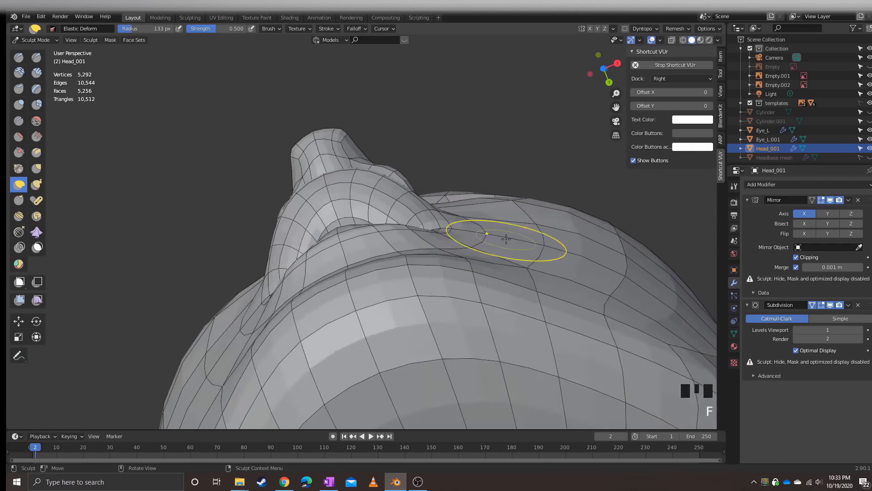
pyautogui.moveTo(506, 238); pyautogui.dragTo(458, 227, button='middle')
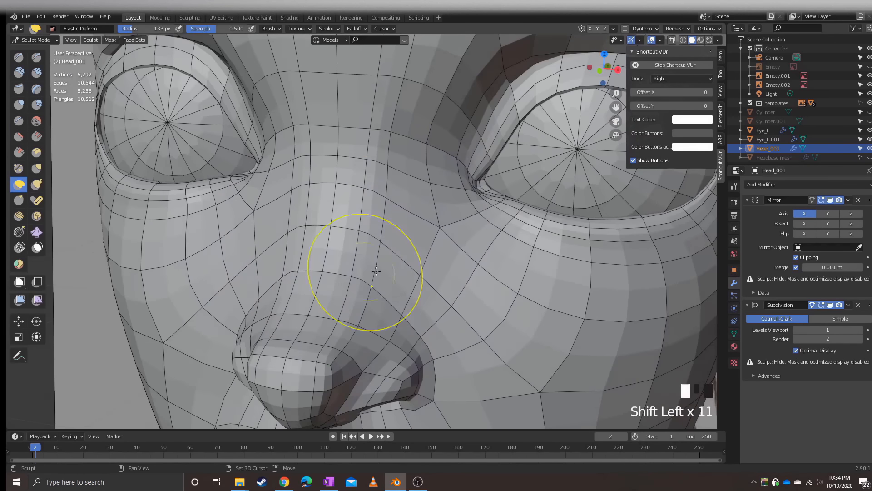
pyautogui.moveTo(376, 271); pyautogui.dragTo(488, 233, button='middle')
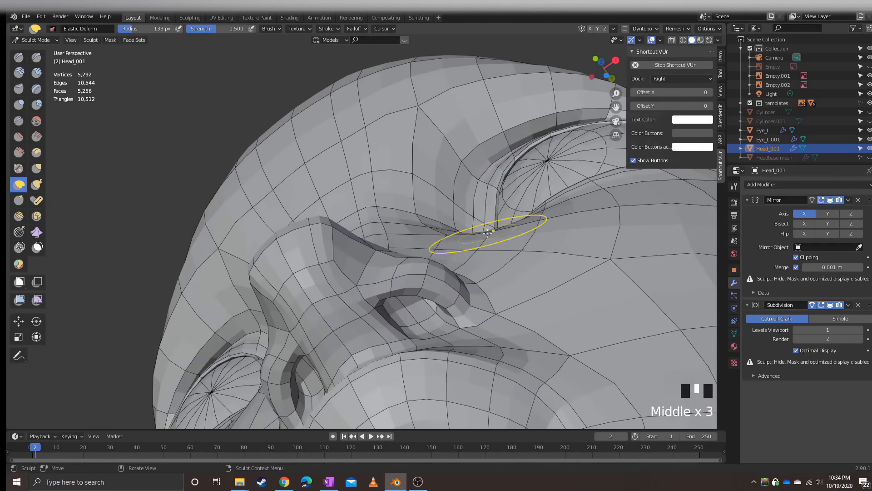
pyautogui.scroll(2, 472, 157)
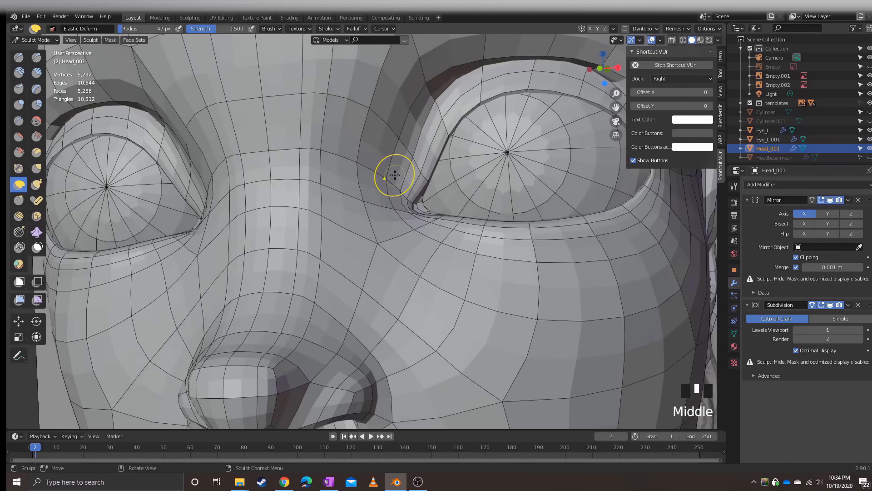
pyautogui.moveTo(394, 175); pyautogui.dragTo(412, 91)
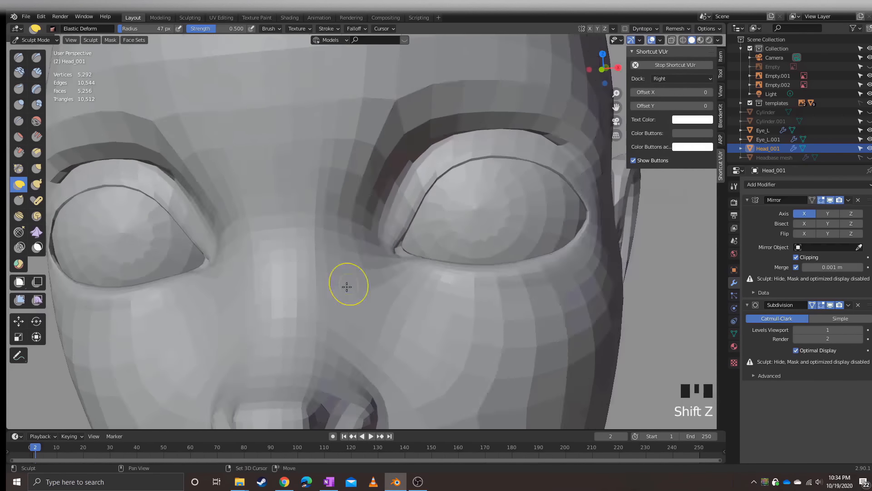
# Refine the middle of the face with a short Elastic Deform stroke at a 47 px radius
pyautogui.moveTo(346, 287); pyautogui.dragTo(379, 253, button='middle')
pyautogui.moveTo(369, 293)
pyautogui.mouseDown(button='middle')
pyautogui.moveTo(370, 232)
pyautogui.moveTo(357, 237)
pyautogui.moveTo(379, 294)
pyautogui.mouseUp(button='middle')
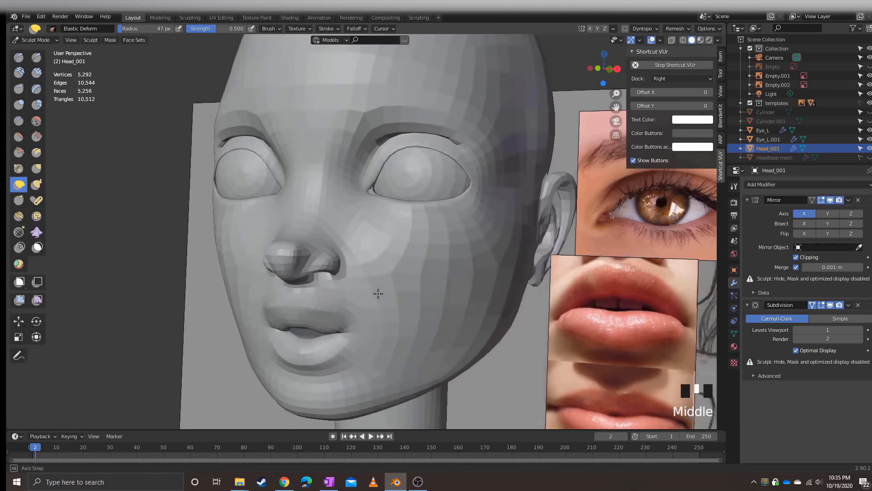
pyautogui.moveTo(329, 264); pyautogui.dragTo(359, 255, button='middle')
pyautogui.scroll(5, 364, 321)
pyautogui.moveTo(312, 300); pyautogui.dragTo(302, 284)
pyautogui.moveTo(327, 254); pyautogui.dragTo(314, 268, button='middle')
pyautogui.moveTo(325, 259)
pyautogui.mouseDown(button='middle')
pyautogui.moveTo(311, 329)
pyautogui.moveTo(343, 169)
pyautogui.moveTo(460, 253)
pyautogui.moveTo(193, 193)
pyautogui.moveTo(318, 254)
pyautogui.mouseUp(button='middle')
# Show the wireframe without subdivision, and in Edit Mode slide the vertex below the inner eye corner by a factor of about 0.247
pyautogui.hotkey('shift', 'z')
pyautogui.scroll(-4, 318, 255)
pyautogui.moveTo(318, 255)
pyautogui.keyDown('shift'); pyautogui.mouseDown(button='middle')
pyautogui.moveTo(393, 298)
pyautogui.moveTo(350, 291)
pyautogui.mouseUp(button='middle'); pyautogui.keyUp('shift')
pyautogui.press('Tab')
pyautogui.press('Tab')
pyautogui.scroll(1, 475, 294)
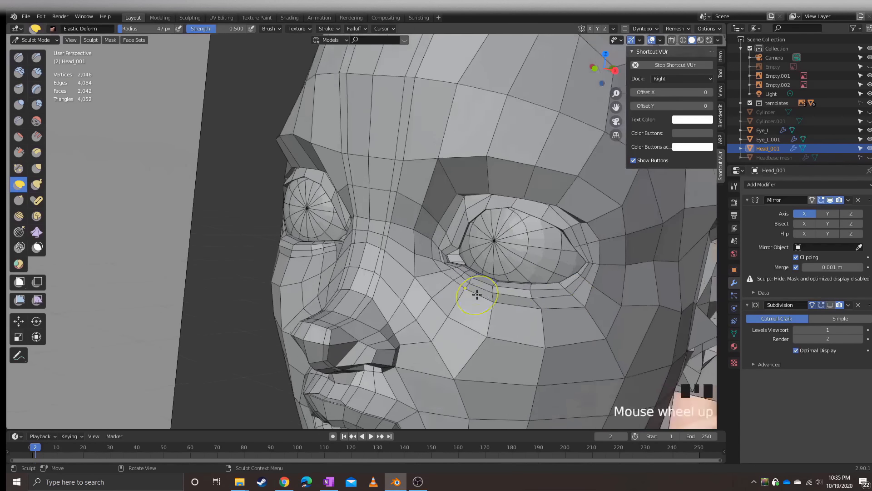
pyautogui.press('Tab')
pyautogui.keyDown('shift'); pyautogui.moveTo(475, 294); pyautogui.dragTo(372, 253, button='middle'); pyautogui.keyUp('shift')
pyautogui.scroll(1, 372, 252)
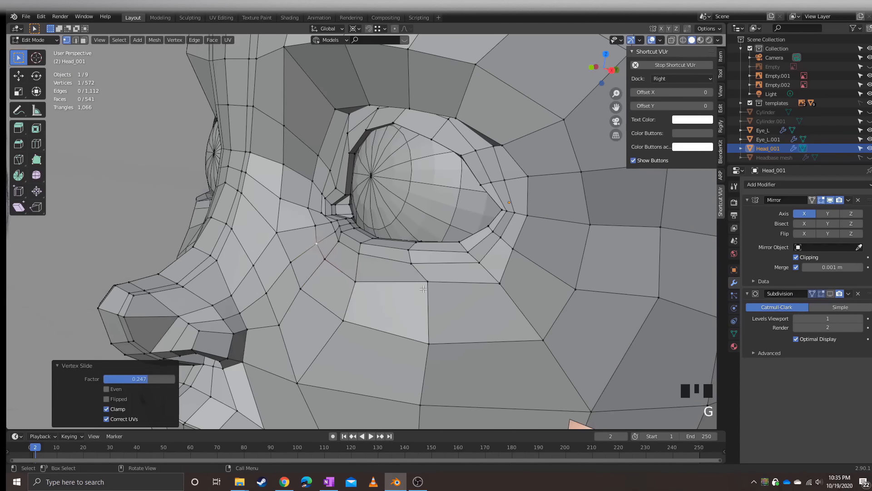
# Raise the edges along the inner half of the lower eyelid about 0.0003 m in Z
pyautogui.moveTo(423, 289); pyautogui.dragTo(341, 280, button='middle')
pyautogui.keyDown('ctrl'); pyautogui.click(391, 264); pyautogui.keyUp('ctrl')
pyautogui.moveTo(312, 247); pyautogui.dragTo(376, 264, button='middle')
pyautogui.click(362, 257)
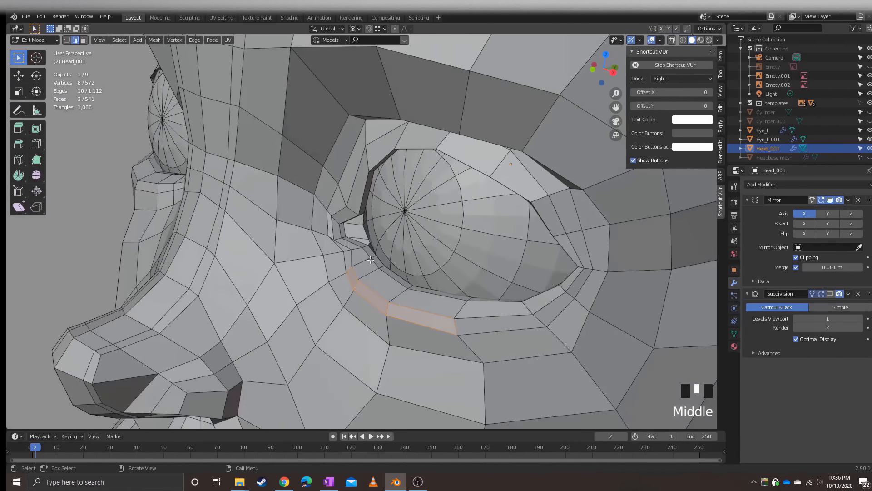
pyautogui.moveTo(426, 296); pyautogui.dragTo(311, 211, button='middle')
pyautogui.scroll(2, 274, 237)
pyautogui.click(268, 239)
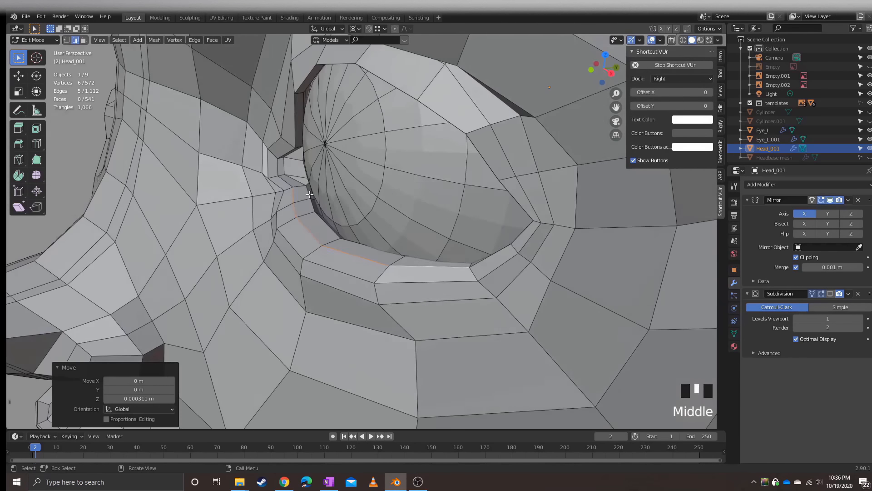
pyautogui.click(312, 211)
# Compare the lower eyelid with the subdivision preview off and on, and leave the preview on
pyautogui.scroll(-3, 312, 210)
pyautogui.click(830, 293)
pyautogui.click(830, 293)
pyautogui.moveTo(364, 281); pyautogui.dragTo(370, 263, button='middle')
pyautogui.moveTo(370, 263); pyautogui.dragTo(328, 235, button='middle')
pyautogui.click(830, 294)
pyautogui.moveTo(499, 254); pyautogui.dragTo(432, 250, button='middle')
pyautogui.scroll(-2, 432, 250)
pyautogui.press("'")
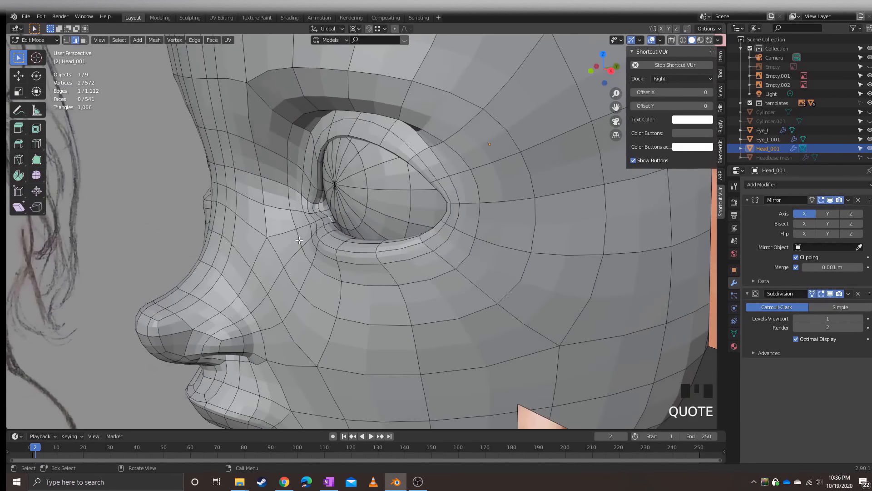
# Isolate the head in local view and hide its mirrored half to expose the inside of the eye socket
pyautogui.press('/')
pyautogui.click(831, 200)
pyautogui.click(831, 200)
pyautogui.click(812, 200)
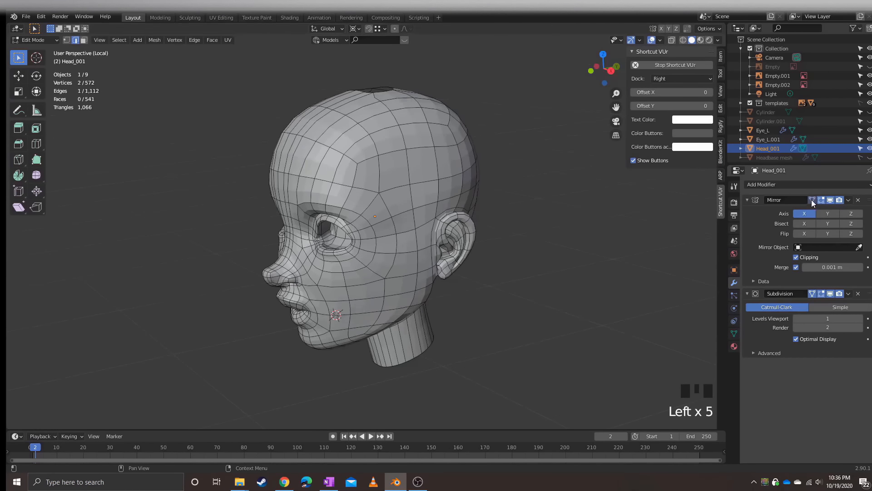
pyautogui.moveTo(591, 345); pyautogui.dragTo(549, 301, button='middle')
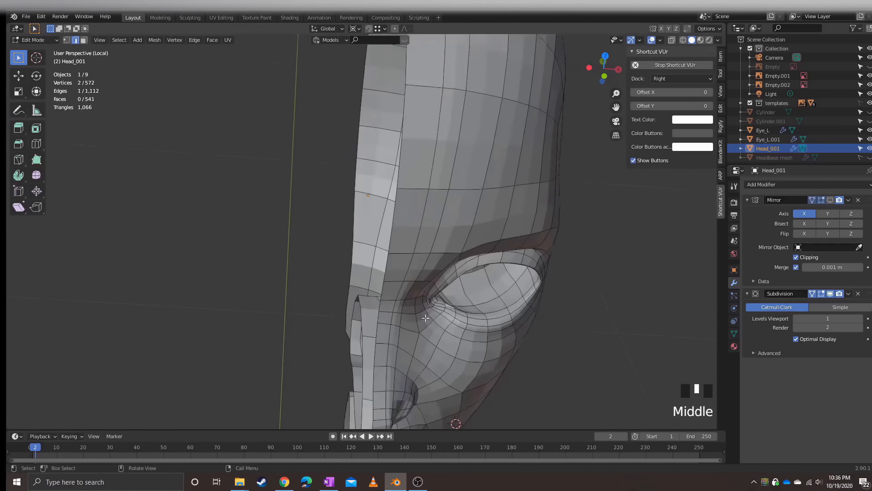
# Add edge loops around the rim of the eye opening with the mirrored half hidden
pyautogui.click(549, 302)
pyautogui.scroll(-7, 424, 257)
pyautogui.moveTo(424, 257); pyautogui.dragTo(272, 262, button='middle')
pyautogui.click(831, 293)
pyautogui.click(267, 290)
pyautogui.click(829, 294)
pyautogui.moveTo(345, 263); pyautogui.dragTo(513, 259, button='middle')
# Leave local view, restore the mirrored half, and check the subdivided eye in Object Mode
pyautogui.press('KP_Divide')
pyautogui.scroll(3, 298, 233)
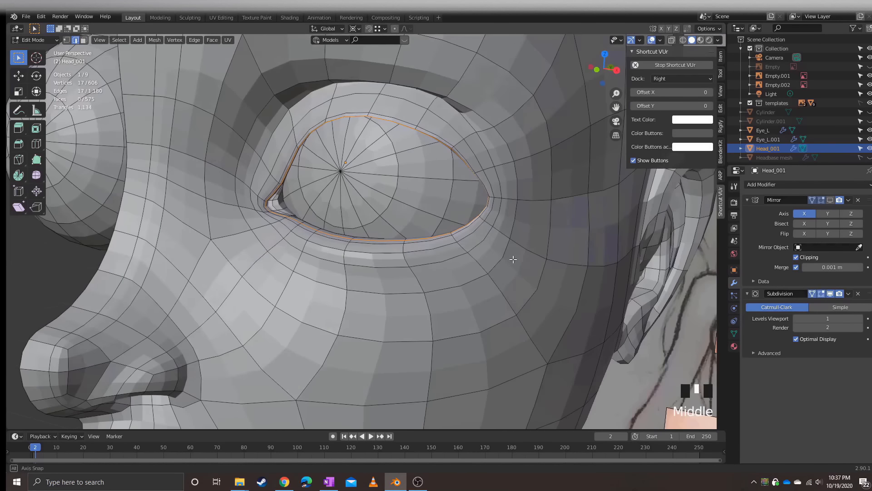
pyautogui.click(831, 200)
pyautogui.press('Tab')
pyautogui.scroll(-3, 387, 252)
pyautogui.scroll(3, 309, 262)
pyautogui.press('Tab')
# Hide the subdivision preview and move the edge below the inner eye corner about -0.00165 m in Y, then show the subdivision again
pyautogui.click(830, 293)
pyautogui.moveTo(345, 259)
pyautogui.mouseDown(button='middle')
pyautogui.moveTo(282, 262)
pyautogui.moveTo(285, 300)
pyautogui.mouseUp(button='middle')
pyautogui.scroll(2, 273, 262)
pyautogui.keyDown('ctrl'); pyautogui.click(282, 291); pyautogui.keyUp('ctrl')
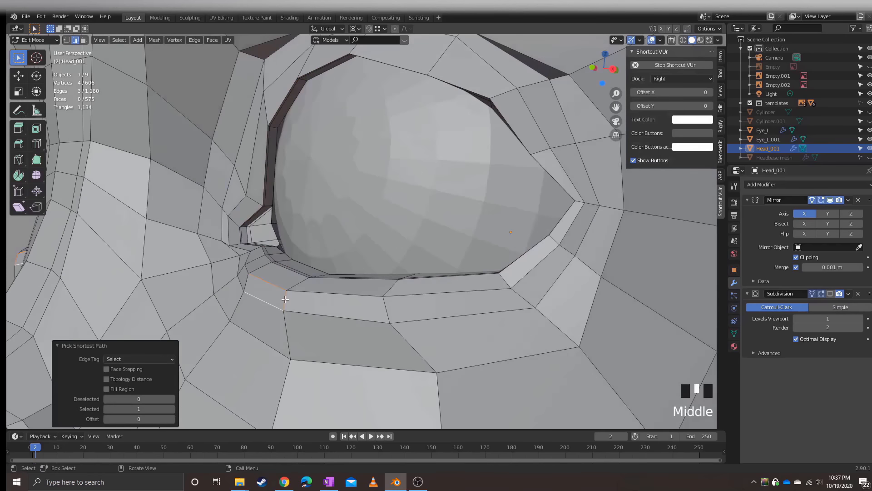
pyautogui.click(329, 317)
pyautogui.click(376, 322)
pyautogui.moveTo(376, 322); pyautogui.dragTo(463, 275, button='middle')
pyautogui.press('y')
pyautogui.click(382, 289)
pyautogui.moveTo(382, 289); pyautogui.dragTo(273, 314, button='middle')
pyautogui.click(830, 294)
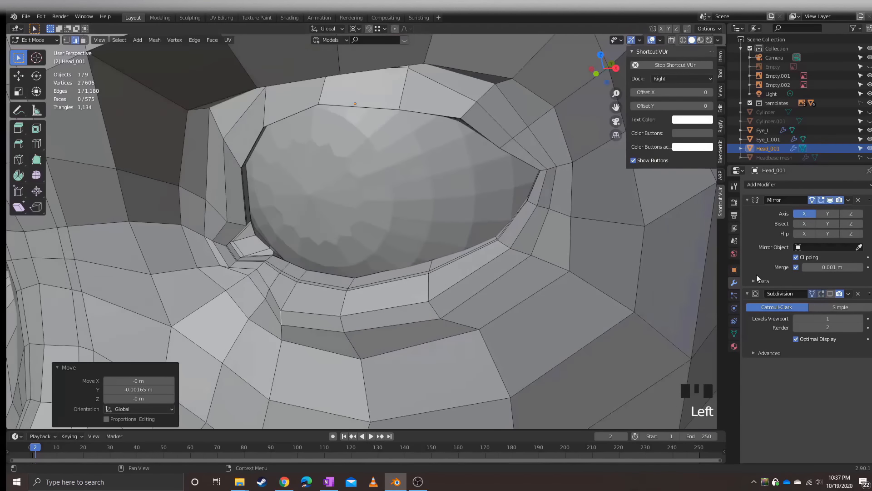
# Adjust the edges around the eye opening on the unsubdivided mesh
pyautogui.scroll(-3, 373, 209)
pyautogui.moveTo(373, 209)
pyautogui.keyDown('shift'); pyautogui.mouseDown(button='middle')
pyautogui.moveTo(364, 215)
pyautogui.moveTo(356, 266)
pyautogui.moveTo(253, 292)
pyautogui.moveTo(340, 278)
pyautogui.moveTo(344, 364)
pyautogui.mouseUp(button='middle'); pyautogui.keyUp('shift')
pyautogui.hotkey('shift', '2')
pyautogui.scroll(3, 344, 318)
pyautogui.press('Tab')
pyautogui.click(830, 293)
pyautogui.moveTo(409, 273)
pyautogui.mouseDown(button='middle')
pyautogui.moveTo(364, 291)
pyautogui.moveTo(336, 273)
pyautogui.mouseUp(button='middle')
pyautogui.scroll(4, 336, 272)
pyautogui.click(323, 279)
pyautogui.click(263, 265)
pyautogui.moveTo(262, 265); pyautogui.dragTo(327, 273, button='middle')
pyautogui.press('g')
# Close the hole on the crown of the head with new faces, and show the subdivided head without wireframe
pyautogui.click(254, 212)
pyautogui.click(307, 315)
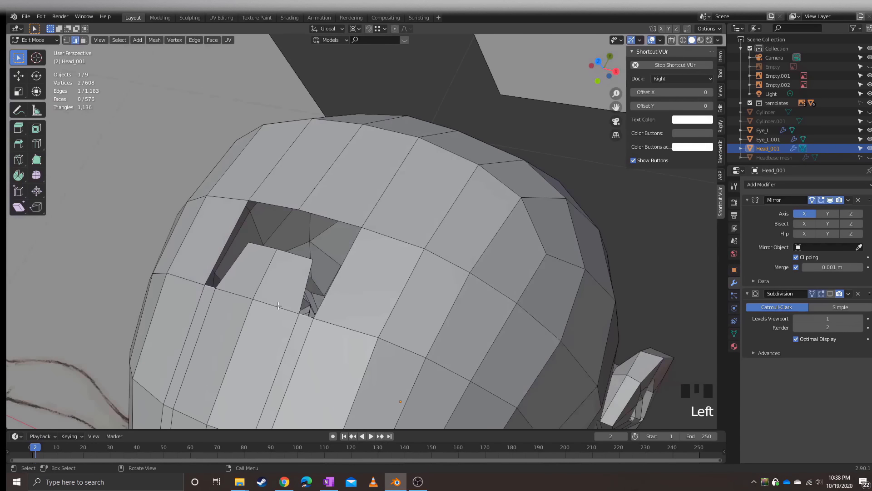
pyautogui.press('Tab')
pyautogui.moveTo(273, 306); pyautogui.dragTo(126, 271, button='middle')
pyautogui.click(834, 294)
pyautogui.hotkey('shift', 'z')
pyautogui.scroll(-2, 263, 250)
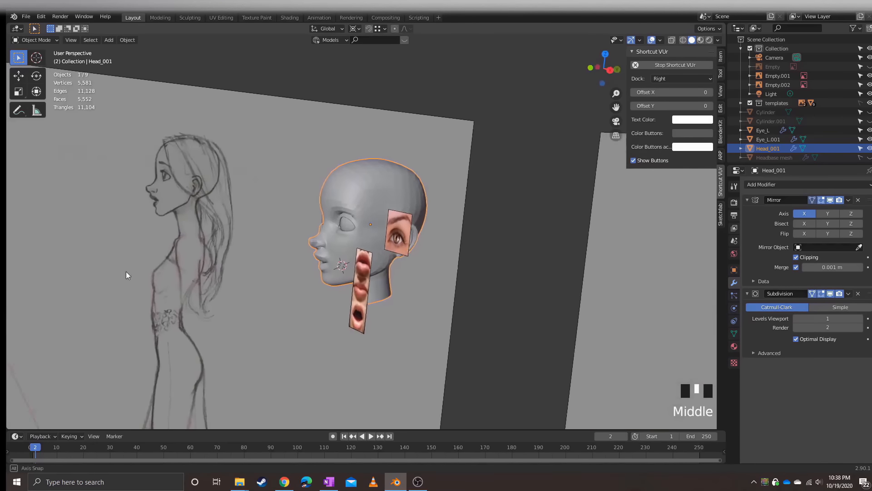
# In right side view, move the upper nose-tip vertices by about 0.0011 m in Y and 0.0003 m in Z to match the sketch
pyautogui.press('KP_3')
pyautogui.scroll(4, 182, 268)
pyautogui.press('Tab')
pyautogui.scroll(2, 186, 281)
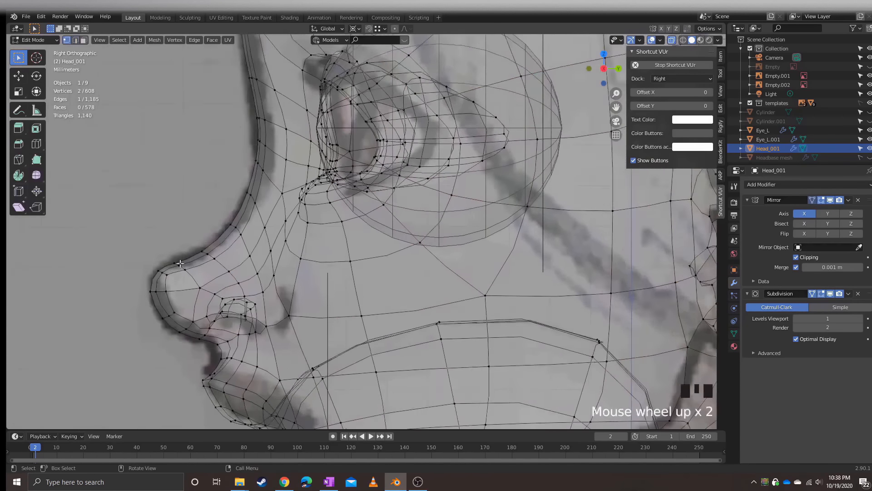
pyautogui.moveTo(163, 285); pyautogui.dragTo(188, 287)
pyautogui.click(148, 274)
pyautogui.scroll(-2, 147, 266)
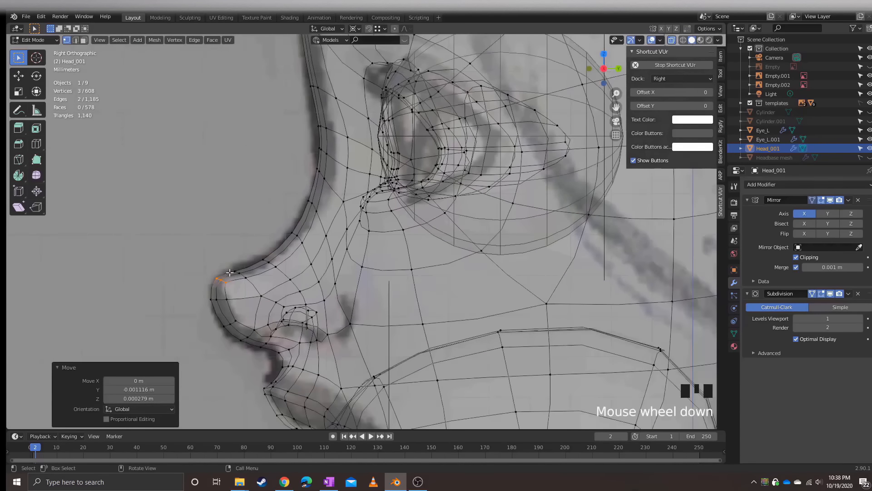
# Move the vertices just behind the nose tip by about 0.003 m in Y, and align the lower-bridge vertices with the sketch
pyautogui.click(150, 260)
pyautogui.click(132, 260)
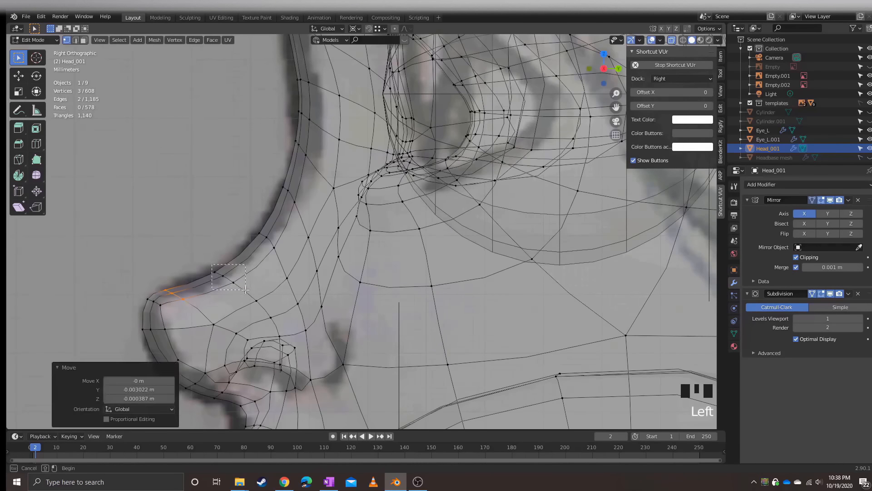
pyautogui.press('g')
pyautogui.click(133, 261)
pyautogui.scroll(-2, 136, 261)
pyautogui.keyDown('shift'); pyautogui.moveTo(136, 261); pyautogui.dragTo(151, 219, button='middle'); pyautogui.keyUp('shift')
pyautogui.scroll(2, 150, 219)
# Move and slide the vertices on the front and underside of the nose tip to follow the sketched profile
pyautogui.moveTo(154, 259); pyautogui.dragTo(195, 279)
pyautogui.press('g')
pyautogui.moveTo(171, 317); pyautogui.dragTo(204, 295)
pyautogui.press('g')
pyautogui.press('g')
pyautogui.click(206, 307)
pyautogui.moveTo(200, 335); pyautogui.dragTo(220, 318)
pyautogui.press('g')
pyautogui.press('g')
pyautogui.click(223, 319)
# Align the vertex groups along the nose bridge with the sketched profile
pyautogui.scroll(-3, 284, 311)
pyautogui.scroll(2, 284, 311)
pyautogui.moveTo(208, 221); pyautogui.dragTo(240, 246)
pyautogui.moveTo(249, 208); pyautogui.dragTo(285, 231)
pyautogui.click(278, 235)
# Move the three lower nose-bridge vertices about 0.0011 m in Y using smooth proportional editing with size 0.01
pyautogui.scroll(-4, 291, 195)
pyautogui.keyDown('shift'); pyautogui.moveTo(300, 177); pyautogui.dragTo(281, 259, button='middle'); pyautogui.keyUp('shift')
pyautogui.scroll(2, 282, 254)
pyautogui.moveTo(298, 219); pyautogui.dragTo(331, 255)
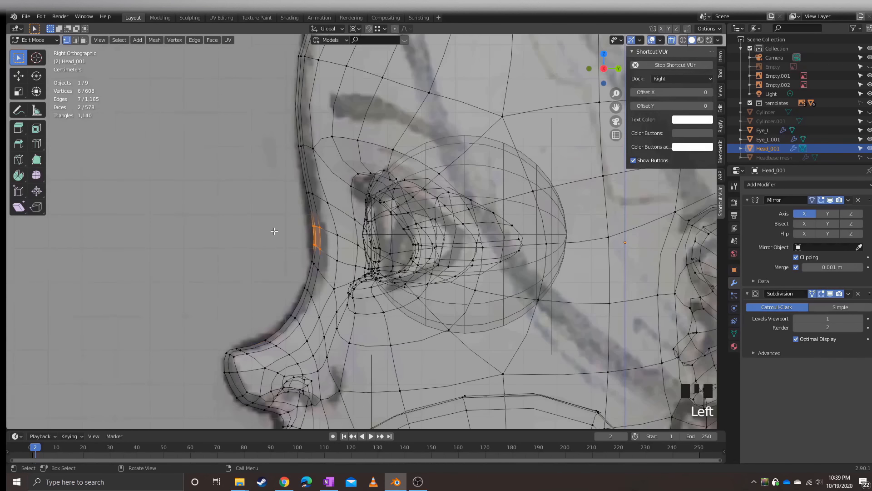
pyautogui.click(279, 231)
pyautogui.click(279, 230)
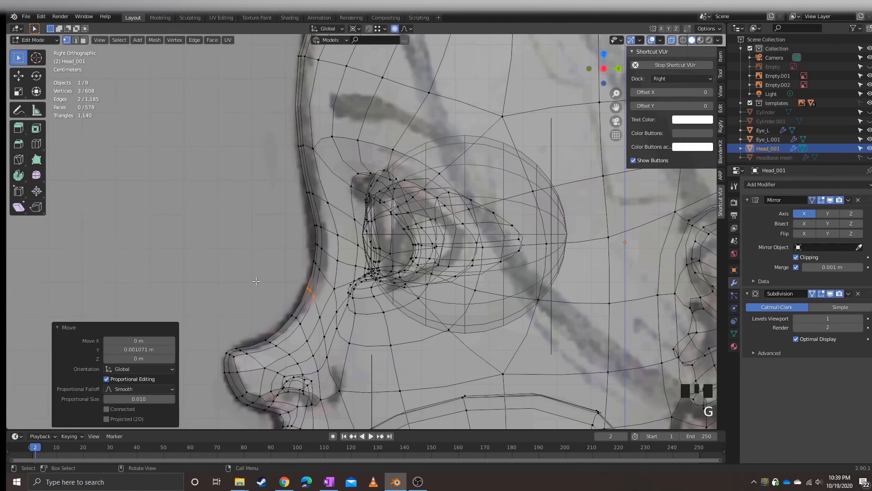
# Compare the head's side profile with the sketch, switching between solid and see-through display
pyautogui.keyDown('shift'); pyautogui.moveTo(279, 230); pyautogui.dragTo(276, 313, button='middle'); pyautogui.keyUp('shift')
pyautogui.scroll(3, 275, 313)
pyautogui.scroll(-3, 276, 313)
pyautogui.scroll(-2, 471, 303)
pyautogui.moveTo(468, 366)
pyautogui.keyDown('shift'); pyautogui.mouseDown(button='middle')
pyautogui.moveTo(471, 303)
pyautogui.moveTo(386, 306)
pyautogui.mouseUp(button='middle'); pyautogui.keyUp('shift')
pyautogui.hotkey('shift', 'z')
pyautogui.hotkey('shift', 'z')
pyautogui.scroll(-1, 390, 305)
pyautogui.hotkey('alt', 'z')
pyautogui.hotkey('alt', 'z')
pyautogui.hotkey('alt', 'z')
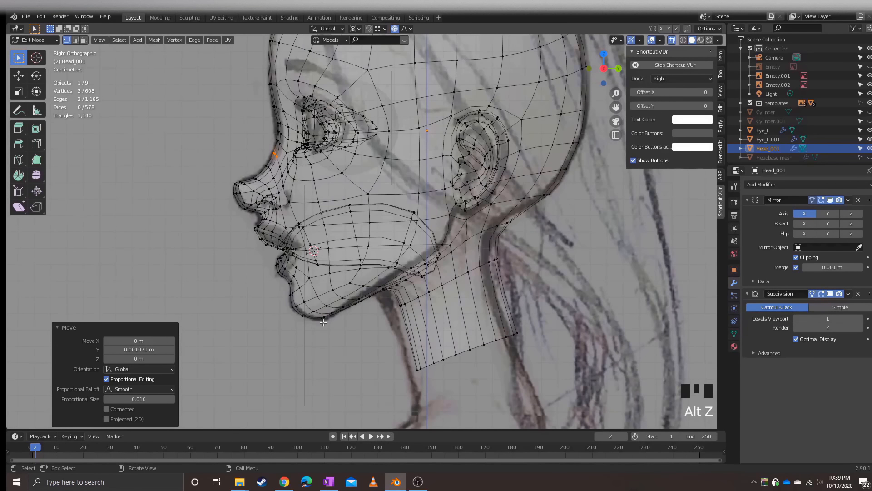
# Raise the three vertices under the jaw about 0.002 m with proportional size 0.04, adjust a neighbouring vertex, and return to Object Mode
pyautogui.click(387, 308)
pyautogui.scroll(1, 385, 312)
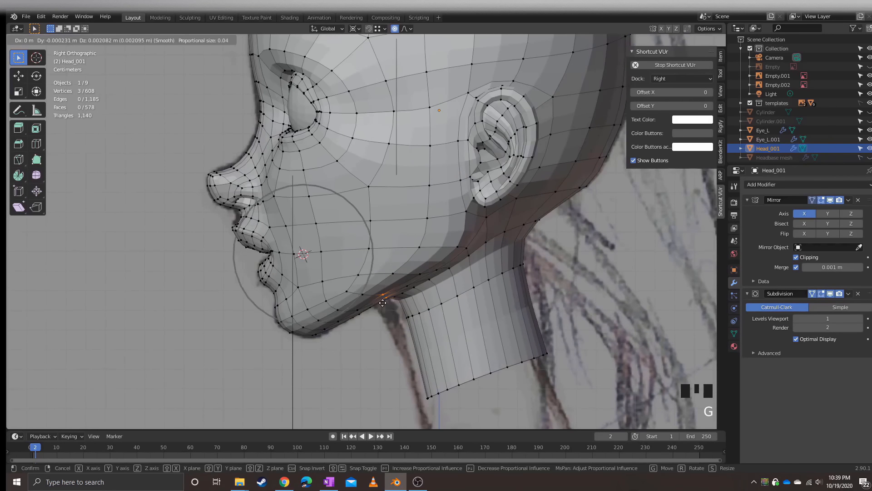
pyautogui.click(384, 305)
pyautogui.moveTo(384, 305); pyautogui.dragTo(368, 266, button='middle')
pyautogui.click(355, 273)
pyautogui.press('g')
pyautogui.click(354, 271)
pyautogui.press('Tab')
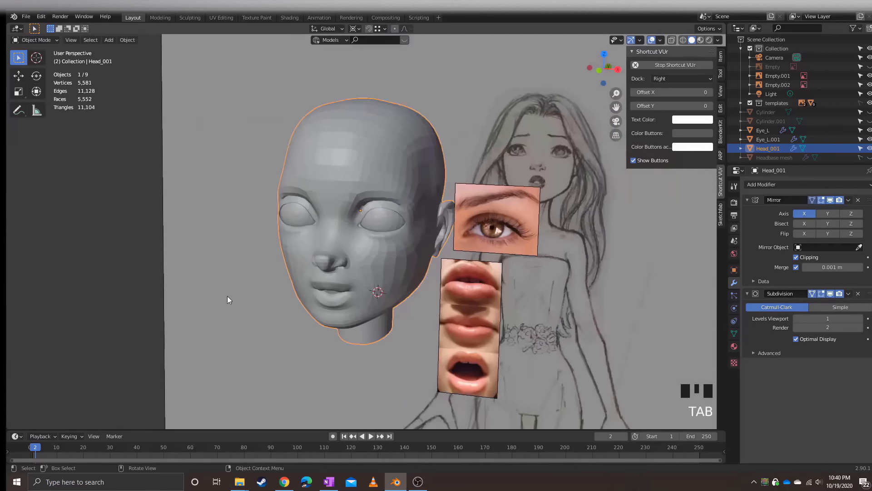
# Put the head in Edit Mode without its subdivision preview and select mesh along the left eye's upper eyelid
pyautogui.keyDown('shift'); pyautogui.moveTo(228, 298); pyautogui.dragTo(826, 296, button='middle'); pyautogui.keyUp('shift')
pyautogui.scroll(-2, 295, 279)
pyautogui.press('Tab')
pyautogui.click(829, 294)
pyautogui.scroll(2, 363, 218)
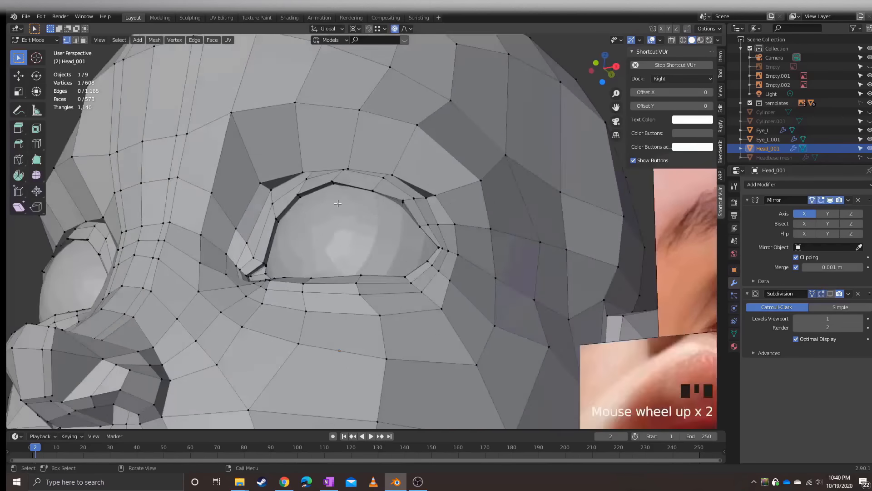
pyautogui.scroll(2, 363, 219)
pyautogui.moveTo(195, 159); pyautogui.dragTo(377, 218)
pyautogui.moveTo(345, 200); pyautogui.dragTo(282, 200, button='middle')
pyautogui.scroll(2, 355, 214)
pyautogui.keyDown('ctrl'); pyautogui.click(327, 196); pyautogui.keyUp('ctrl')
pyautogui.click(313, 182)
pyautogui.hotkey('alt', 'z')
# Select four faces along the left upper eyelid fold and rotate them slightly with smooth proportional editing, size 0.01
pyautogui.press('3')
pyautogui.click(407, 185)
pyautogui.keyDown('ctrl'); pyautogui.click(367, 186); pyautogui.keyUp('ctrl')
pyautogui.scroll(-5, 363, 214)
pyautogui.scroll(4, 357, 200)
pyautogui.keyDown('ctrl'); pyautogui.click(320, 211); pyautogui.keyUp('ctrl')
pyautogui.moveTo(337, 278); pyautogui.dragTo(273, 277, button='middle')
pyautogui.keyDown('shift'); pyautogui.rightClick(401, 287); pyautogui.keyUp('shift')
pyautogui.click(830, 293)
pyautogui.moveTo(345, 286); pyautogui.dragTo(436, 291, button='middle')
pyautogui.click(830, 293)
pyautogui.moveTo(337, 248); pyautogui.dragTo(303, 245, button='middle')
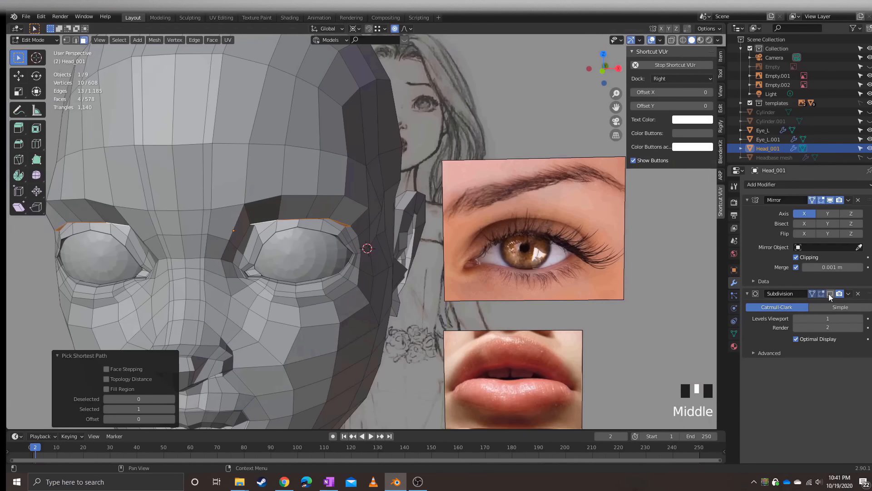
pyautogui.click(828, 294)
pyautogui.click(828, 294)
pyautogui.click(828, 293)
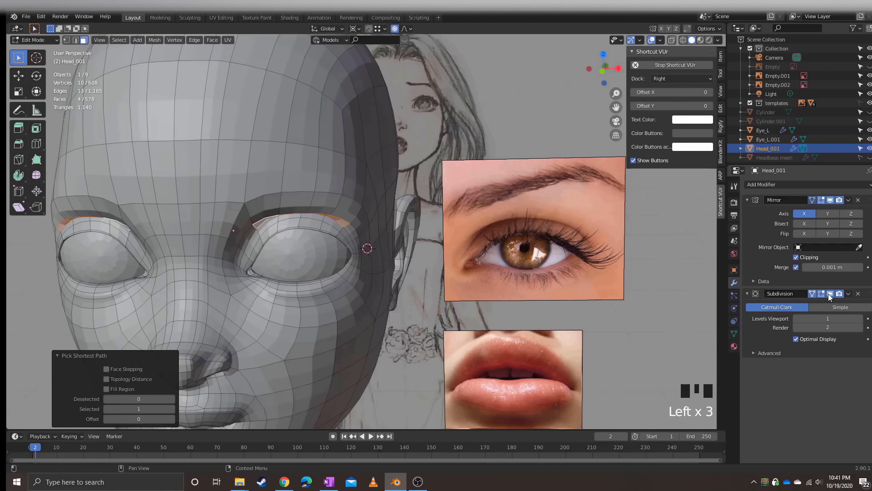
pyautogui.moveTo(318, 241); pyautogui.dragTo(253, 237, button='middle')
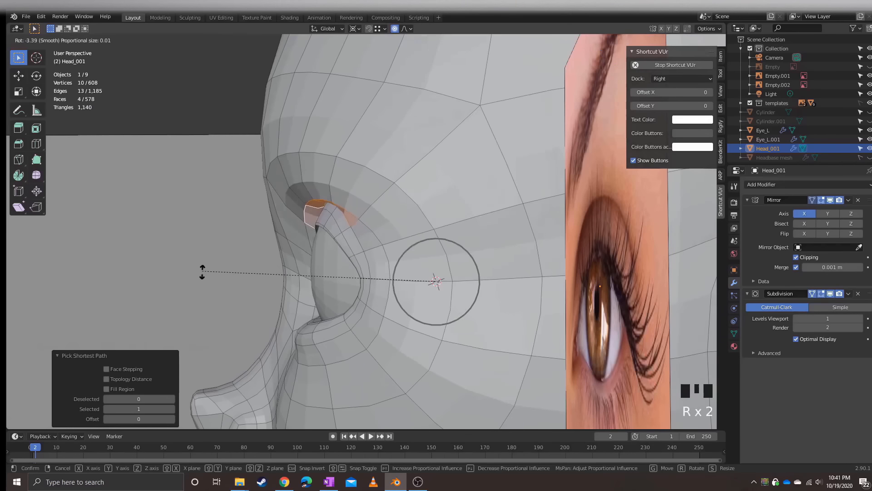
pyautogui.click(207, 285)
# Extend the face selection along the upper eyelid fold, rotate it freely, and toggle the subdivision preview
pyautogui.scroll(-3, 207, 286)
pyautogui.moveTo(207, 285); pyautogui.dragTo(270, 266, button='middle')
pyautogui.click(829, 294)
pyautogui.scroll(2, 266, 241)
pyautogui.keyDown('ctrl'); pyautogui.click(278, 223); pyautogui.keyUp('ctrl')
pyautogui.press('r')
pyautogui.press('r')
pyautogui.click(195, 234)
pyautogui.scroll(-2, 372, 256)
pyautogui.click(828, 294)
# Move the thin face at the eyelid corner about 0.0007 m in X and 0.0005 m in Z, with proportional size 0.002
pyautogui.scroll(3, 383, 264)
pyautogui.scroll(2, 318, 254)
pyautogui.scroll(-1, 271, 266)
pyautogui.scroll(3, 270, 266)
pyautogui.click(830, 294)
pyautogui.moveTo(472, 268)
pyautogui.mouseDown(button='middle')
pyautogui.moveTo(445, 237)
pyautogui.moveTo(472, 255)
pyautogui.mouseUp(button='middle')
pyautogui.scroll(2, 445, 237)
pyautogui.scroll(3, 472, 255)
pyautogui.click(830, 294)
pyautogui.moveTo(396, 266); pyautogui.dragTo(294, 310, button='middle')
pyautogui.scroll(3, 361, 278)
pyautogui.press('g')
pyautogui.click(329, 244)
pyautogui.press('g')
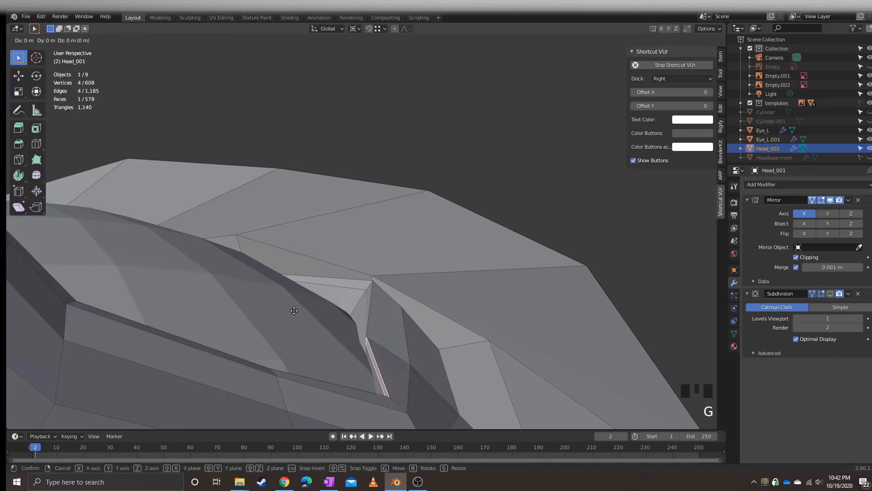
pyautogui.click(350, 304)
pyautogui.moveTo(350, 304); pyautogui.dragTo(273, 355, button='middle')
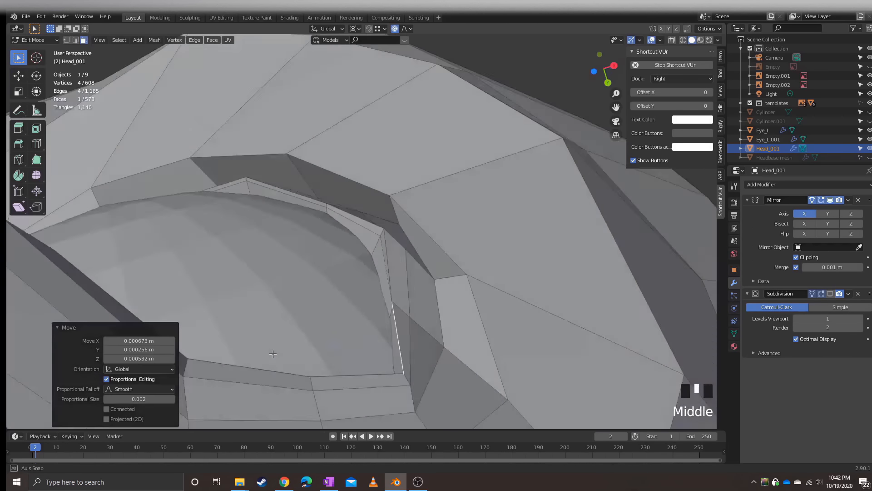
# Select the neighbouring part of the eyelid rim and reposition it with the subdivision preview toggled
pyautogui.click(356, 289)
pyautogui.moveTo(357, 288); pyautogui.dragTo(494, 301, button='middle')
pyautogui.click(830, 294)
pyautogui.press('g')
pyautogui.click(405, 314)
# Select the connected edges along the eyelid's inner rim and move them about 0.0004 m in X
pyautogui.click(413, 306)
pyautogui.click(393, 296)
pyautogui.scroll(-3, 494, 300)
pyautogui.moveTo(438, 366); pyautogui.dragTo(478, 341, button='middle')
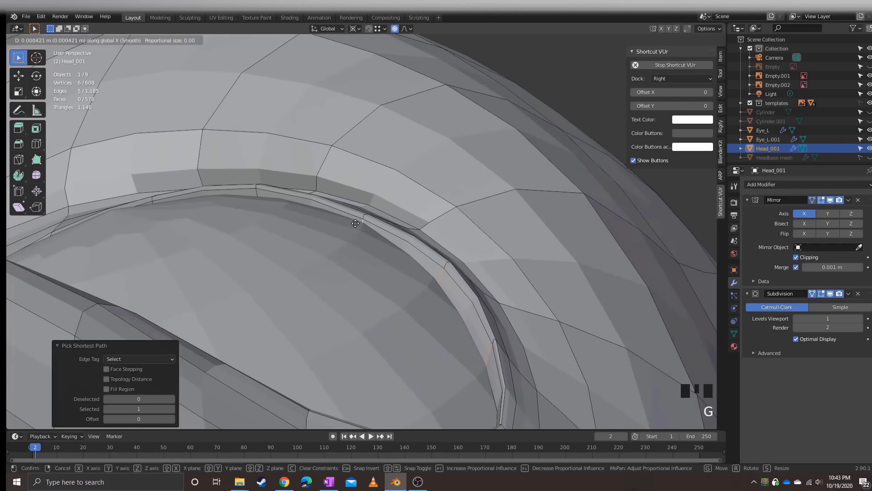
pyautogui.click(362, 207)
# Examine the eyelid rim edges and the smoothed left eye in Object Mode from several angles
pyautogui.moveTo(362, 207); pyautogui.dragTo(318, 200, button='middle')
pyautogui.click(349, 183)
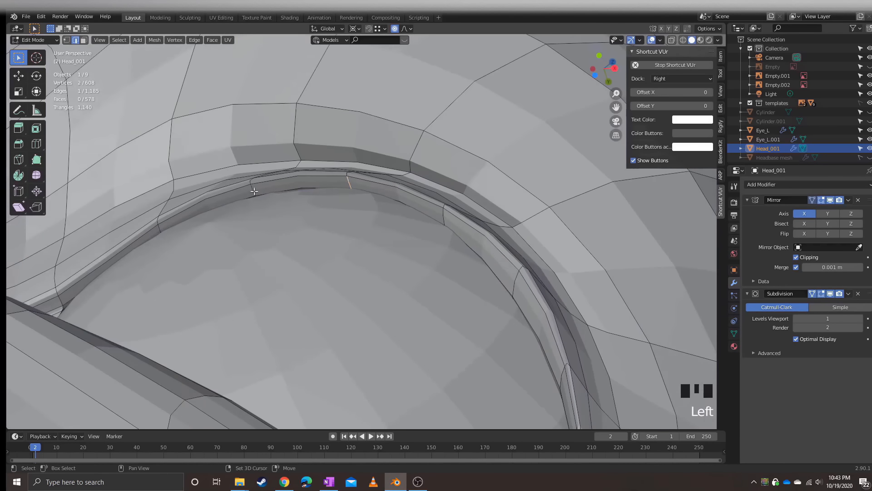
pyautogui.click(163, 235)
pyautogui.click(164, 229)
pyautogui.press('KP_Decimal')
pyautogui.moveTo(164, 230); pyautogui.dragTo(348, 312, button='middle')
pyautogui.scroll(-5, 348, 312)
pyautogui.press('Tab')
pyautogui.scroll(-2, 285, 245)
pyautogui.moveTo(285, 246); pyautogui.dragTo(240, 218, button='middle')
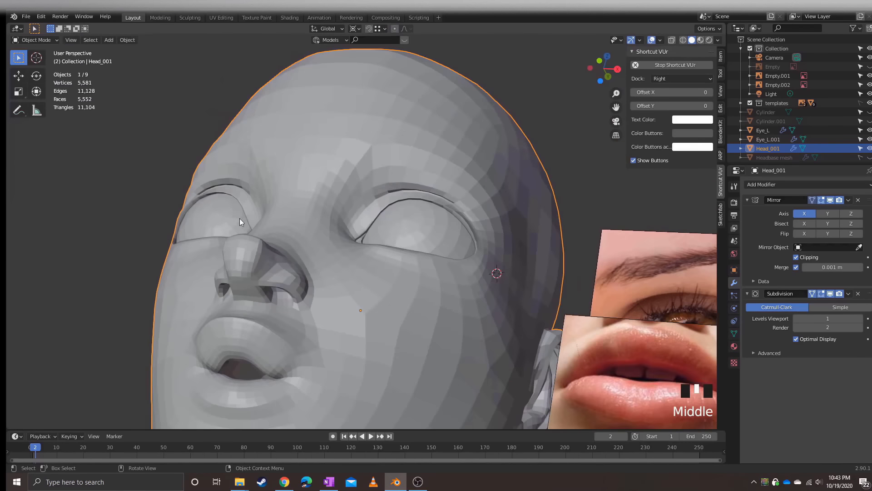
pyautogui.scroll(5, 385, 241)
pyautogui.moveTo(386, 241); pyautogui.dragTo(413, 261, button='middle')
pyautogui.scroll(3, 331, 147)
pyautogui.moveTo(618, 252); pyautogui.dragTo(227, 173, button='middle')
# In Edit Mode, select edges along the upper eyelid's inner rim and shift them together
pyautogui.press('Tab')
pyautogui.keyDown('ctrl'); pyautogui.click(379, 170); pyautogui.keyUp('ctrl')
pyautogui.moveTo(350, 173)
pyautogui.mouseDown(button='middle')
pyautogui.moveTo(328, 174)
pyautogui.moveTo(353, 190)
pyautogui.mouseUp(button='middle')
pyautogui.rightClick(323, 160)
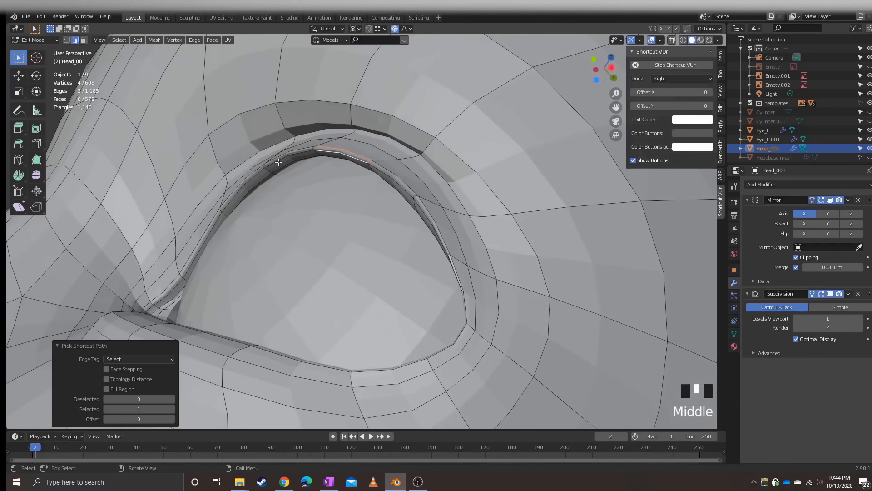
pyautogui.keyDown('ctrl'); pyautogui.click(243, 178); pyautogui.keyUp('ctrl')
pyautogui.moveTo(243, 178); pyautogui.dragTo(263, 200, button='middle')
pyautogui.keyDown('shift'); pyautogui.click(383, 194); pyautogui.keyUp('shift')
pyautogui.keyDown('shift'); pyautogui.click(431, 231); pyautogui.keyUp('shift')
pyautogui.press('g')
pyautogui.click(261, 183)
# Extend the selection along the upper eyelid rim, move it, and compare the shape with and without subdivision
pyautogui.moveTo(350, 183); pyautogui.dragTo(256, 125, button='middle')
pyautogui.keyDown('ctrl'); pyautogui.keyDown('shift'); pyautogui.click(329, 118); pyautogui.keyUp('shift'); pyautogui.keyUp('ctrl')
pyautogui.press('g')
pyautogui.click(299, 152)
pyautogui.moveTo(300, 152); pyautogui.dragTo(395, 198, button='middle')
pyautogui.click(830, 294)
pyautogui.moveTo(568, 205)
pyautogui.mouseDown(button='middle')
pyautogui.moveTo(459, 191)
pyautogui.moveTo(568, 204)
pyautogui.mouseUp(button='middle')
pyautogui.click(831, 293)
# Select one edge on the inner side of the upper eyelid and move it about -0.00033 m in X and -0.00025 m in Z
pyautogui.moveTo(364, 219); pyautogui.dragTo(272, 213, button='middle')
pyautogui.click(273, 225)
pyautogui.press('KP_Decimal')
pyautogui.scroll(-6, 346, 272)
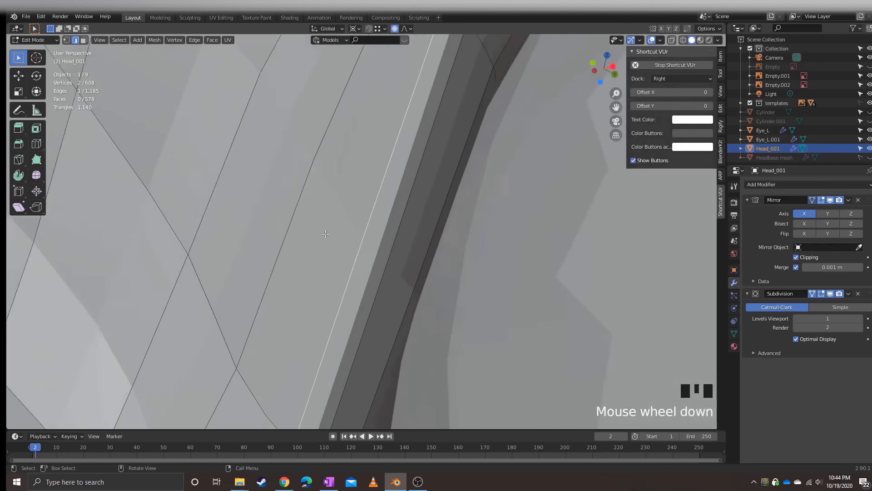
pyautogui.moveTo(364, 287); pyautogui.dragTo(373, 293, button='middle')
pyautogui.scroll(2, 372, 293)
pyautogui.moveTo(345, 259); pyautogui.dragTo(327, 238, button='middle')
pyautogui.scroll(2, 342, 271)
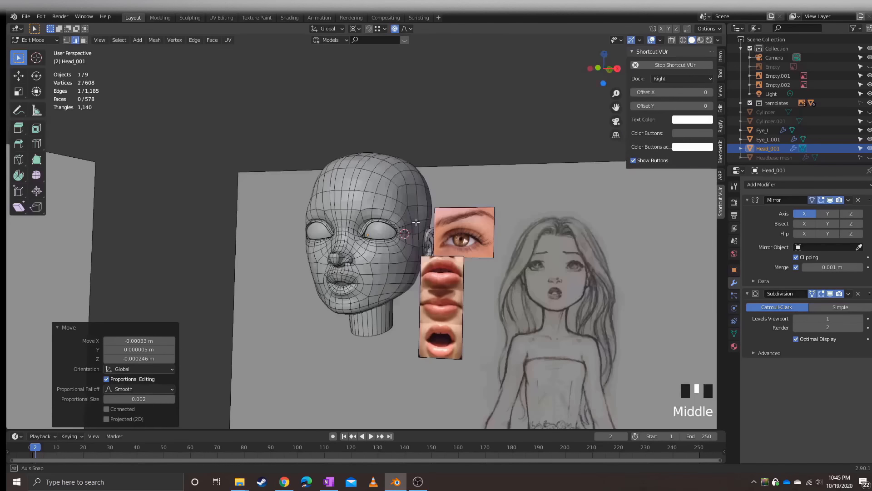
pyautogui.scroll(3, 414, 210)
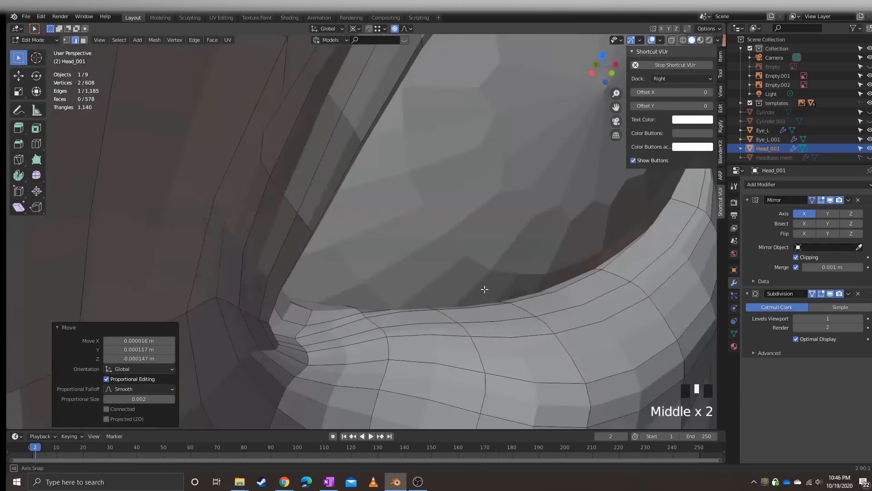
# Isolate the head and slide two vertices at the inner eye corner by factors of about 0.036 and 0.037
pyautogui.moveTo(485, 289); pyautogui.dragTo(300, 271, button='middle')
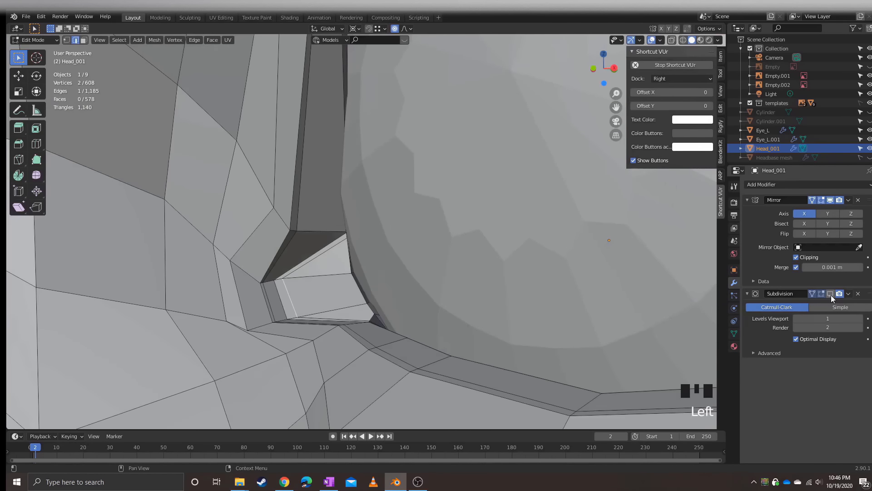
pyautogui.press('/')
pyautogui.press('KP_Decimal')
pyautogui.scroll(-4, 526, 245)
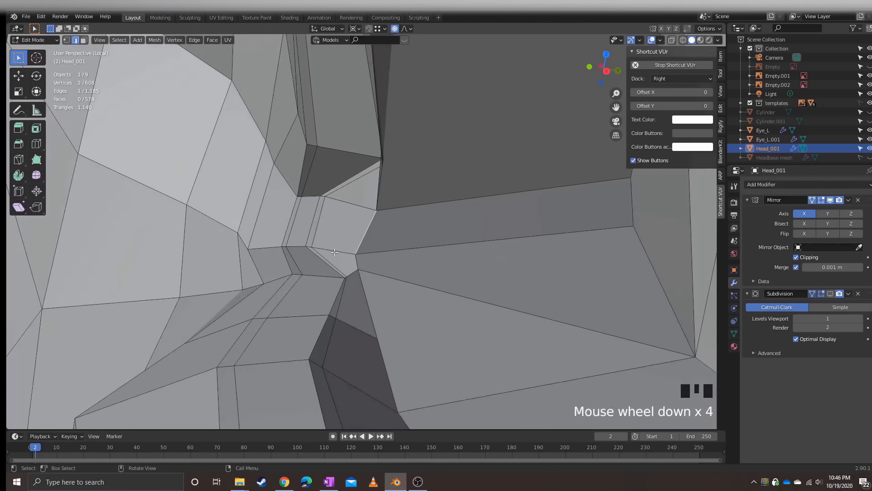
pyautogui.press('1')
pyautogui.click(379, 215)
pyautogui.moveTo(379, 215); pyautogui.dragTo(332, 201, button='middle')
pyautogui.press('g')
pyautogui.click(342, 201)
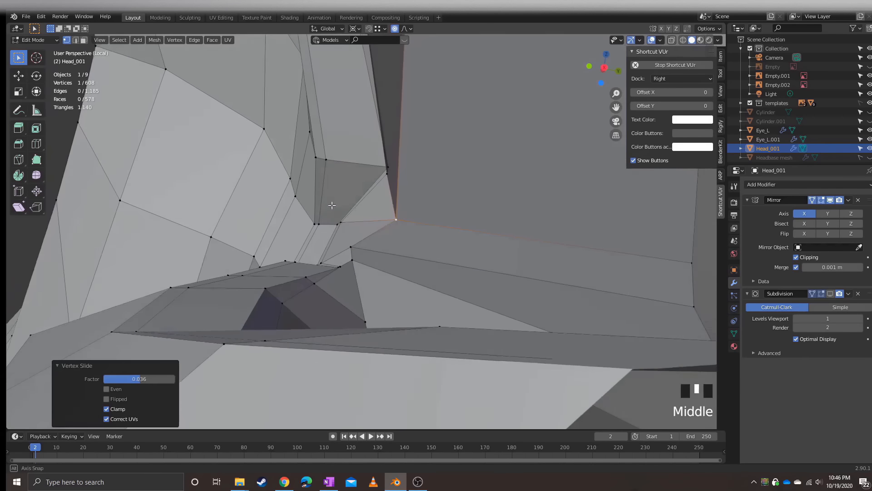
pyautogui.moveTo(390, 162); pyautogui.dragTo(745, 279, button='middle')
pyautogui.click(363, 256)
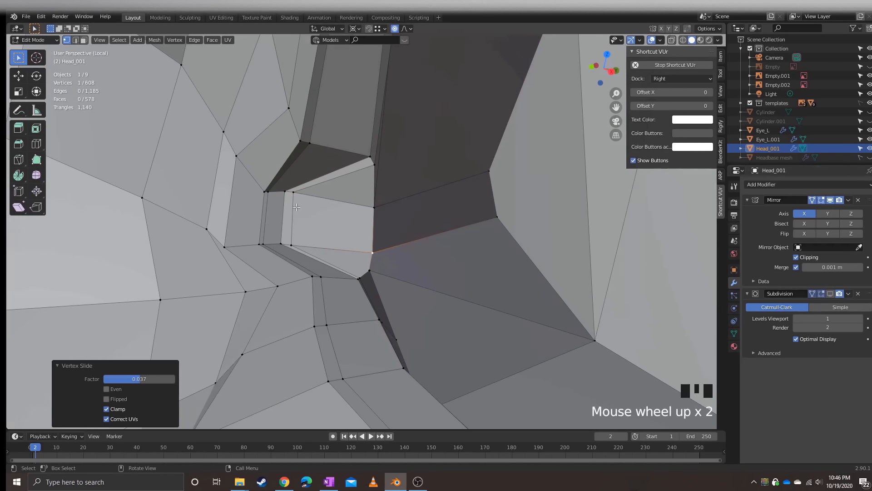
# Try sliding the inner eye corner's edge toward the eyeball with factor -0.910, and undo it
pyautogui.press('g')
pyautogui.press('g')
pyautogui.click(357, 229)
pyautogui.moveTo(357, 229); pyautogui.dragTo(386, 226, button='middle')
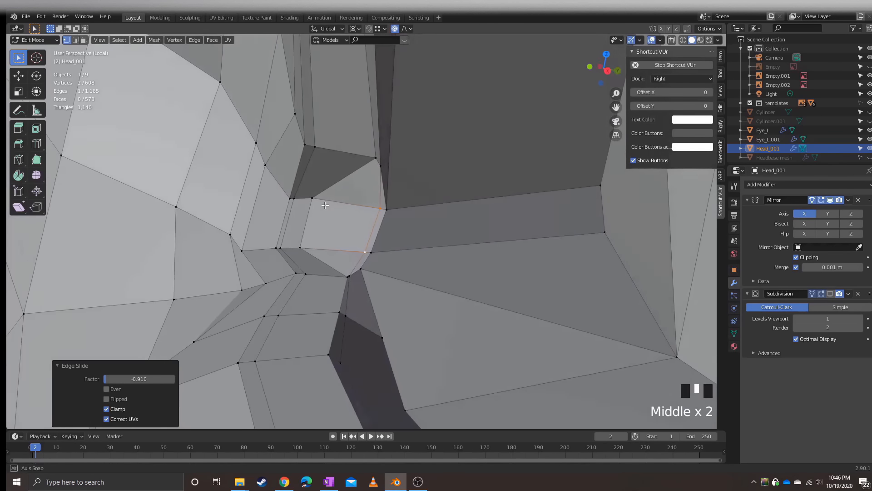
pyautogui.click(830, 294)
pyautogui.scroll(-2, 386, 226)
pyautogui.hotkey('ctrl', 'z')
# Move the inner eye corner's vertex pair and lower the upper-lid vertex beside it about 0.0012 m in Z
pyautogui.moveTo(313, 214); pyautogui.dragTo(279, 265, button='middle')
pyautogui.press('g')
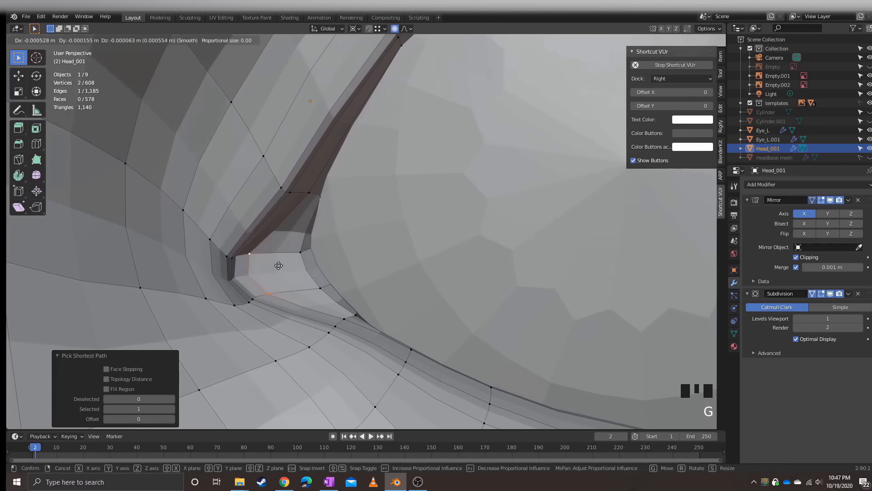
pyautogui.click(306, 218)
pyautogui.moveTo(307, 217); pyautogui.dragTo(307, 202, button='middle')
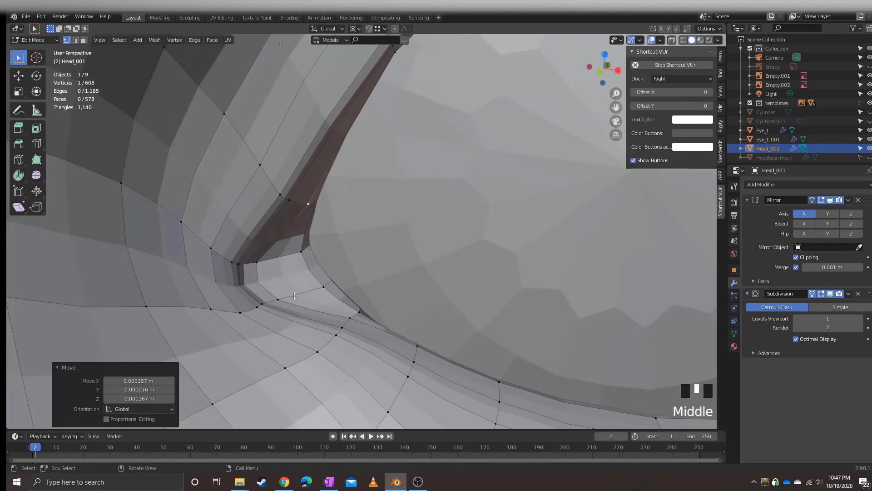
# Nudge two single vertices on the lower side of the inner eye corner one after the other
pyautogui.click(312, 282)
pyautogui.press('g')
pyautogui.click(308, 275)
pyautogui.moveTo(309, 274); pyautogui.dragTo(307, 248, button='middle')
pyautogui.click(272, 299)
pyautogui.press('g')
pyautogui.click(284, 285)
# Box-select the vertices where the lower eyelid meets the inner eye corner and shift them slightly
pyautogui.scroll(-4, 265, 289)
pyautogui.moveTo(264, 289); pyautogui.dragTo(291, 284, button='middle')
pyautogui.scroll(4, 291, 284)
pyautogui.moveTo(314, 277); pyautogui.dragTo(292, 290)
pyautogui.press('g')
pyautogui.click(292, 286)
# Move the adjacent lower-eyelid vertex pair about -0.003 m in X and 0.0012 m in Z without proportional editing
pyautogui.moveTo(366, 284); pyautogui.dragTo(349, 294)
pyautogui.press('g')
pyautogui.click(346, 291)
pyautogui.press('g')
pyautogui.click(316, 278)
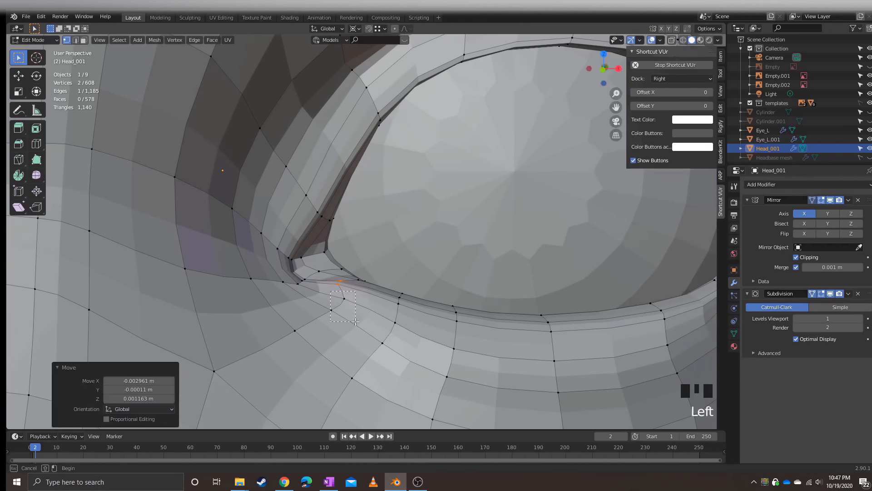
# Return to Object Mode and compare the smoothed head with the sketch in front orthographic view
pyautogui.press('Tab')
pyautogui.scroll(-2, 327, 247)
pyautogui.scroll(-4, 328, 246)
pyautogui.click(242, 255)
pyautogui.moveTo(242, 255)
pyautogui.mouseDown(button='middle')
pyautogui.moveTo(262, 256)
pyautogui.moveTo(232, 249)
pyautogui.moveTo(259, 257)
pyautogui.mouseUp(button='middle')
pyautogui.press('KP_1')
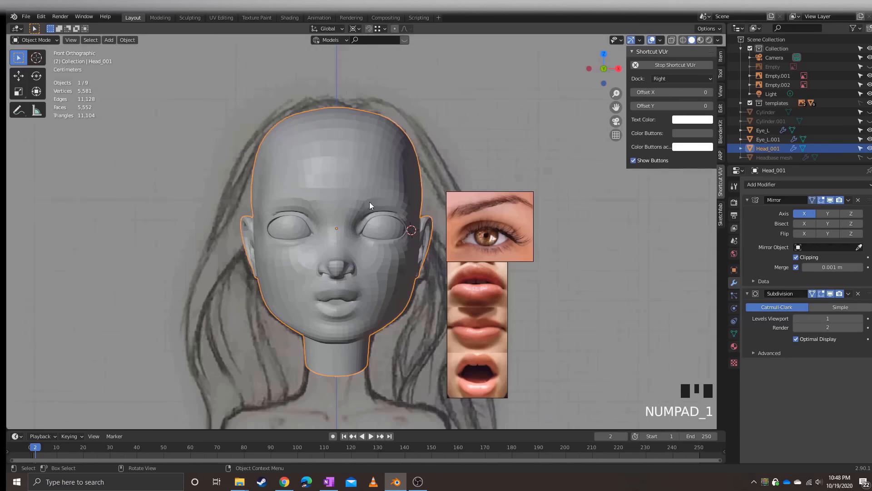
# Select the strip of five brow faces above the eye on the head mesh in face select mode
pyautogui.scroll(2, 364, 223)
pyautogui.hotkey('alt', 'z')
pyautogui.press('Tab')
pyautogui.keyDown('shift'); pyautogui.moveTo(370, 204); pyautogui.dragTo(329, 266, button='middle'); pyautogui.keyUp('shift')
pyautogui.click(84, 40)
pyautogui.keyDown('ctrl'); pyautogui.click(336, 223); pyautogui.keyUp('ctrl')
pyautogui.keyDown('ctrl'); pyautogui.click(390, 231); pyautogui.keyUp('ctrl')
pyautogui.moveTo(359, 227); pyautogui.dragTo(208, 229, button='middle')
pyautogui.keyDown('ctrl'); pyautogui.click(408, 236); pyautogui.keyUp('ctrl')
# Duplicate the selected brow faces and move the copy about -0.0012 m in Y, just in front of the forehead
pyautogui.press('KP_3')
pyautogui.press('KP_1')
pyautogui.scroll(-2, 318, 230)
pyautogui.hotkey('shift', 'd')
pyautogui.rightClick(309, 230)
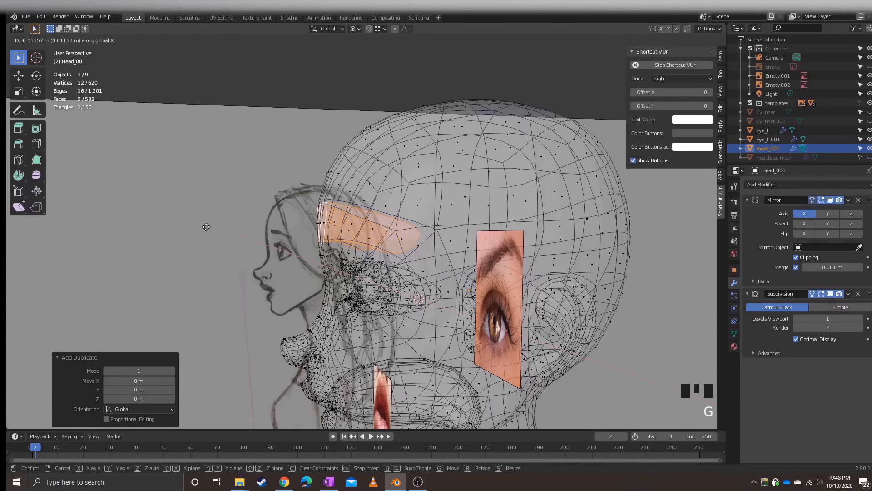
pyautogui.press('g')
pyautogui.click(208, 229)
# Separate the duplicated brow strip into its own object and open its mesh for editing in front X-ray view
pyautogui.click(155, 40)
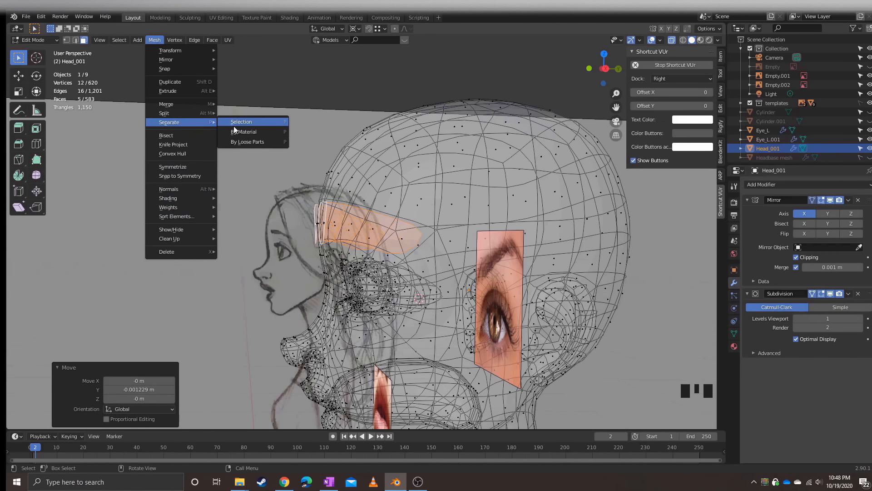
pyautogui.click(239, 123)
pyautogui.press('Tab')
pyautogui.hotkey('shift', 'z')
pyautogui.hotkey('alt', 'z')
pyautogui.press('Tab')
pyautogui.click(282, 213)
pyautogui.press('Tab')
pyautogui.click(312, 226)
pyautogui.click(312, 226)
pyautogui.press('KP_1')
pyautogui.hotkey('alt', 'z')
pyautogui.press('Tab')
pyautogui.scroll(3, 350, 241)
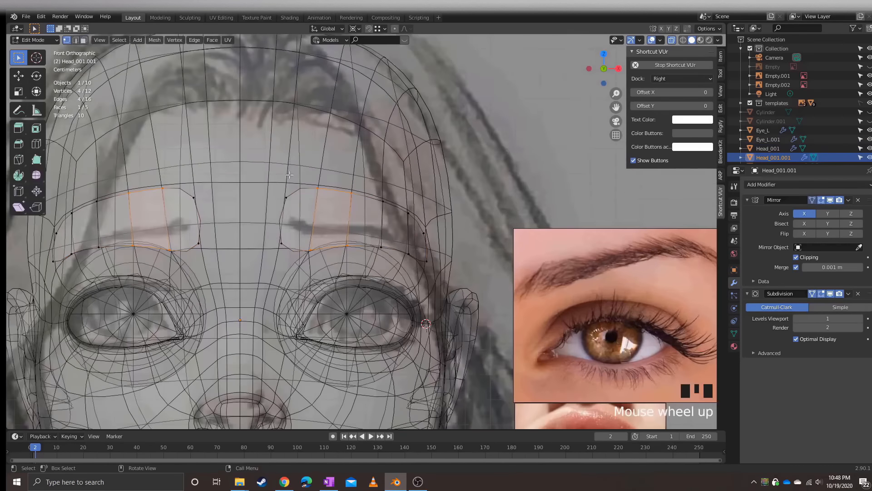
# Slide the upper and lower edges of the brow strip closer together to match the thickness of the sketched eyebrow
pyautogui.press('g')
pyautogui.press('g')
pyautogui.click(348, 218)
pyautogui.press('g')
pyautogui.press('g')
pyautogui.click(348, 225)
pyautogui.press('g')
pyautogui.press('g')
pyautogui.click(337, 237)
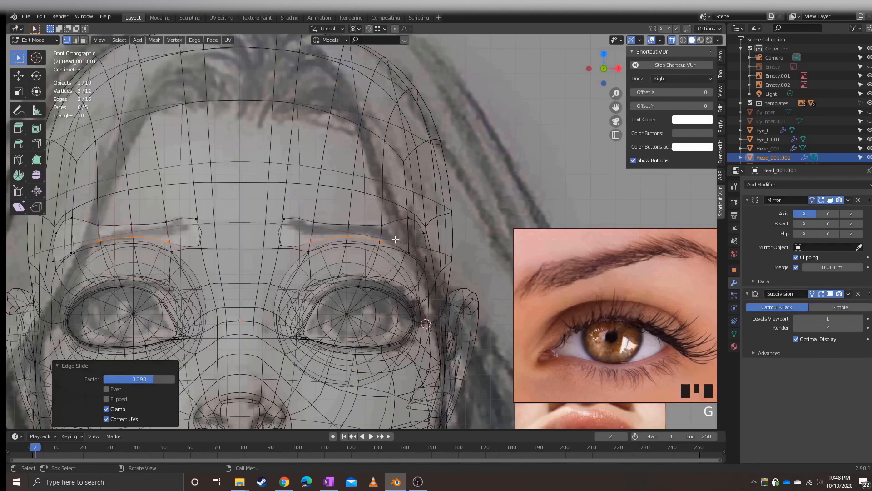
# Reposition the lower vertex at the brow strip's inner end and slide an outer vertex along the sketched eyebrow line
pyautogui.click(285, 243)
pyautogui.press('g')
pyautogui.click(302, 213)
pyautogui.keyDown('shift'); pyautogui.moveTo(411, 220); pyautogui.dragTo(293, 216, button='middle'); pyautogui.keyUp('shift')
pyautogui.click(290, 213)
pyautogui.press('g')
pyautogui.press('g')
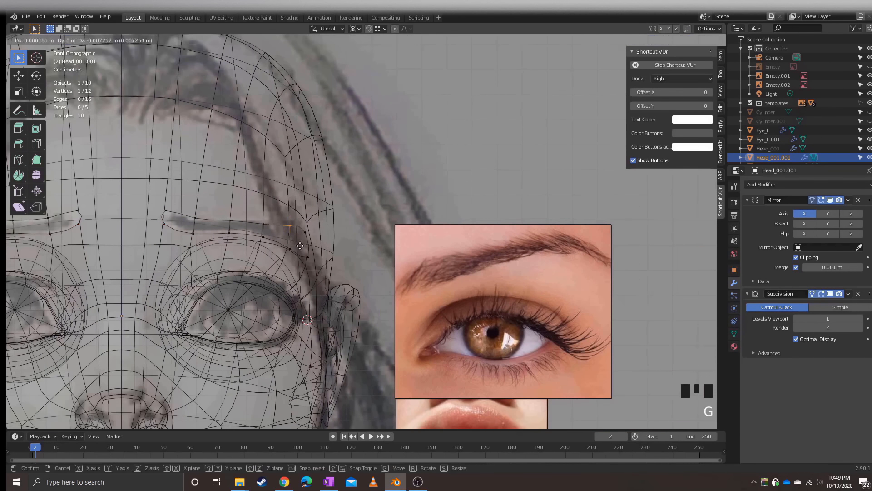
pyautogui.click(300, 218)
pyautogui.hotkey('ctrl', 'z')
pyautogui.press('g')
pyautogui.press('g')
pyautogui.click(304, 220)
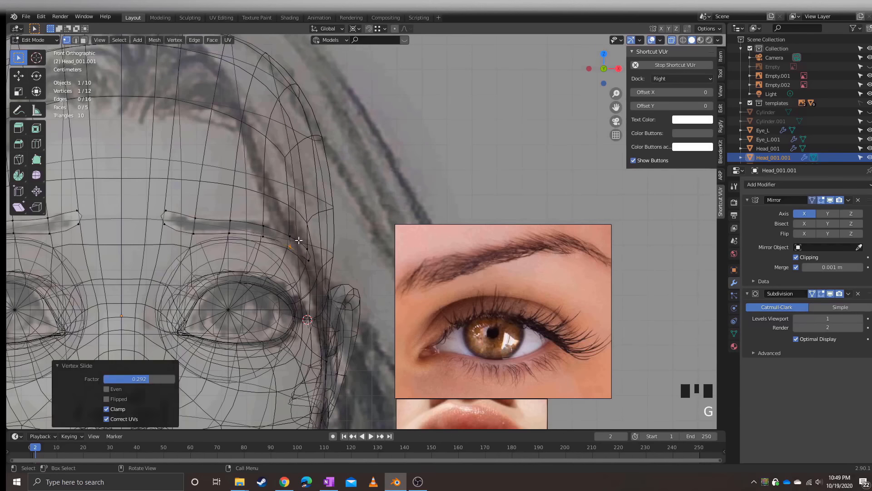
# Slide the outer-end vertices of the brow strip to refine its taper around the side of the forehead
pyautogui.scroll(-5, 298, 238)
pyautogui.moveTo(298, 238); pyautogui.dragTo(318, 204, button='middle')
pyautogui.press('Tab')
pyautogui.press('Tab')
pyautogui.scroll(2, 302, 250)
pyautogui.press('g')
pyautogui.press('g')
pyautogui.click(334, 245)
pyautogui.click(340, 238)
pyautogui.press('g')
pyautogui.press('g')
pyautogui.click(338, 240)
# Slide one more brow strip vertex to even out its outline and return to Object Mode
pyautogui.click(343, 249)
pyautogui.scroll(-2, 343, 250)
pyautogui.press('g')
pyautogui.press('g')
pyautogui.click(253, 236)
pyautogui.scroll(10, 245, 236)
pyautogui.press('Tab')
pyautogui.scroll(-10, 252, 221)
# Switch from the brow strip to the head object and open its mesh for editing around the nose
pyautogui.click(252, 221)
pyautogui.keyDown('shift'); pyautogui.moveTo(319, 204); pyautogui.dragTo(345, 253, button='middle'); pyautogui.keyUp('shift')
pyautogui.scroll(2, 335, 251)
pyautogui.click(345, 252)
pyautogui.press('Tab')
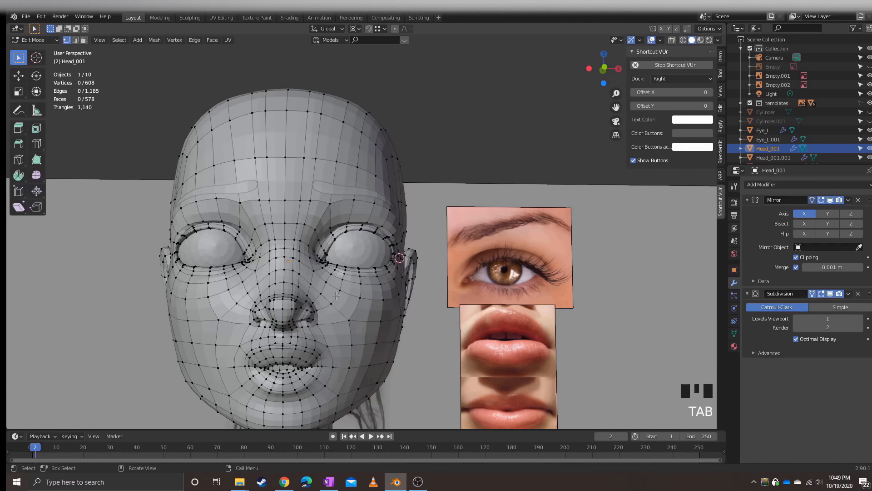
pyautogui.scroll(-1, 280, 319)
pyautogui.press('Tab')
pyautogui.hotkey('shift', 'z')
pyautogui.moveTo(336, 314); pyautogui.dragTo(255, 295, button='middle')
pyautogui.scroll(-4, 294, 325)
pyautogui.scroll(5, 397, 239)
pyautogui.press('Tab')
# Slide two selected sets of mesh elements beside the nostril to smooth the transition from nose to cheek
pyautogui.keyDown('ctrl'); pyautogui.click(316, 300); pyautogui.keyUp('ctrl')
pyautogui.press('g')
pyautogui.press('g')
pyautogui.click(326, 289)
pyautogui.moveTo(314, 300); pyautogui.dragTo(389, 247, button='middle')
pyautogui.click(356, 309)
pyautogui.keyDown('ctrl'); pyautogui.click(373, 299); pyautogui.keyUp('ctrl')
pyautogui.press('g')
pyautogui.press('g')
pyautogui.click(347, 278)
# Toggle the subdivision viewport display and move a single vertex above the nostril wing slightly down
pyautogui.click(830, 293)
pyautogui.click(377, 236)
pyautogui.click(358, 264)
pyautogui.press('g')
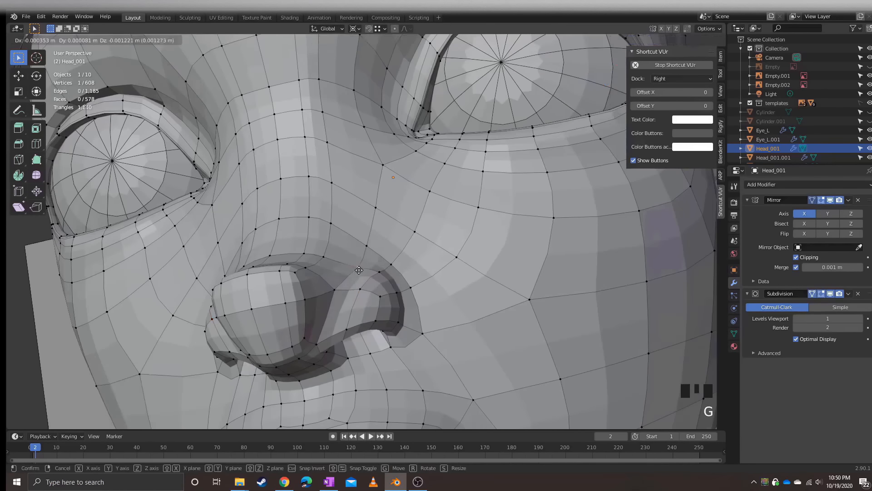
pyautogui.click(369, 274)
# Add one centred loop cut across the outer nostril wing and hide the subdivision smoothing in the viewport
pyautogui.moveTo(369, 274); pyautogui.dragTo(400, 226, button='middle')
pyautogui.click(831, 294)
pyautogui.scroll(1, 376, 277)
pyautogui.hotkey('ctrl', 'r')
pyautogui.click(400, 287)
pyautogui.rightClick(400, 286)
pyautogui.click(829, 294)
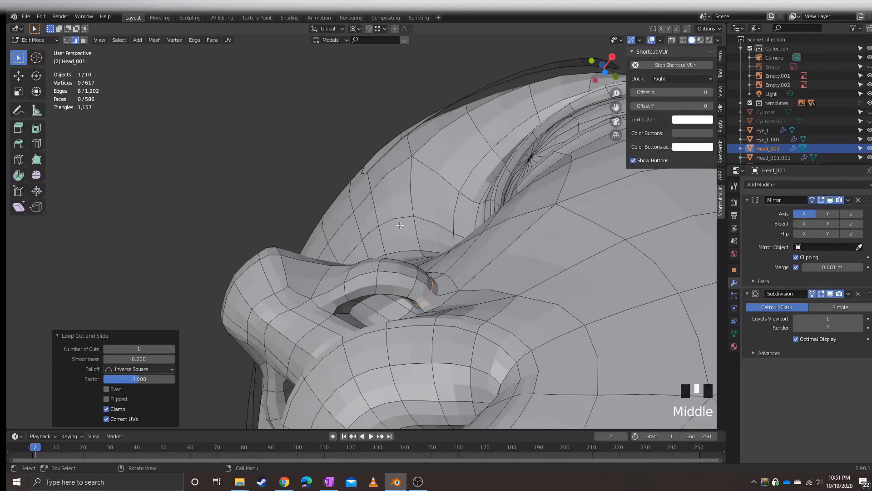
# Slide an edge on the nostril's lower rim and check the unsmoothed nose in Object Mode
pyautogui.moveTo(449, 274); pyautogui.dragTo(427, 295, button='middle')
pyautogui.click(390, 321)
pyautogui.press('g')
pyautogui.press('g')
pyautogui.click(386, 341)
pyautogui.moveTo(386, 341); pyautogui.dragTo(347, 364, button='middle')
pyautogui.press('Tab')
pyautogui.press('Tab')
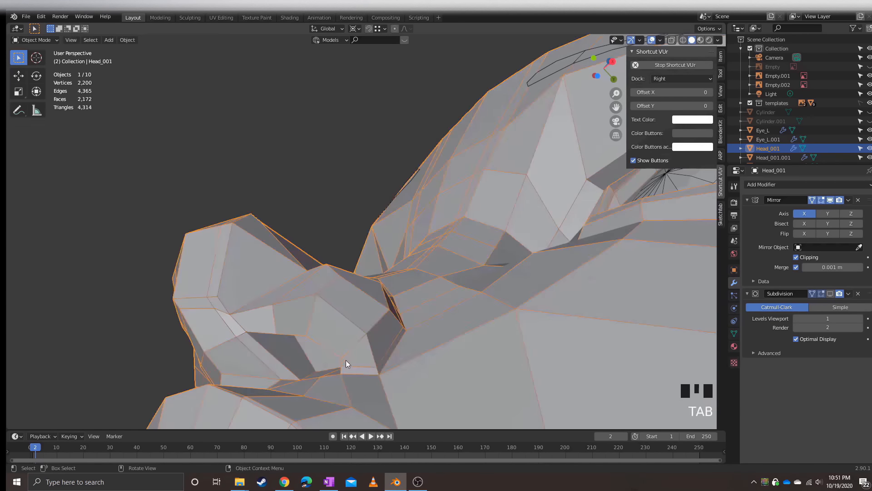
# Slide a single vertex on the nostril wing in vertex select mode
pyautogui.press('1')
pyautogui.press('1')
pyautogui.press('1')
pyautogui.click(329, 359)
pyautogui.moveTo(346, 327); pyautogui.dragTo(380, 341, button='middle')
pyautogui.click(355, 257)
pyautogui.press('g')
pyautogui.press('g')
pyautogui.click(357, 257)
# Check the nostril with subdivision shown, hide it again, and move the edge where the wing meets the cheek
pyautogui.click(830, 293)
pyautogui.click(380, 341)
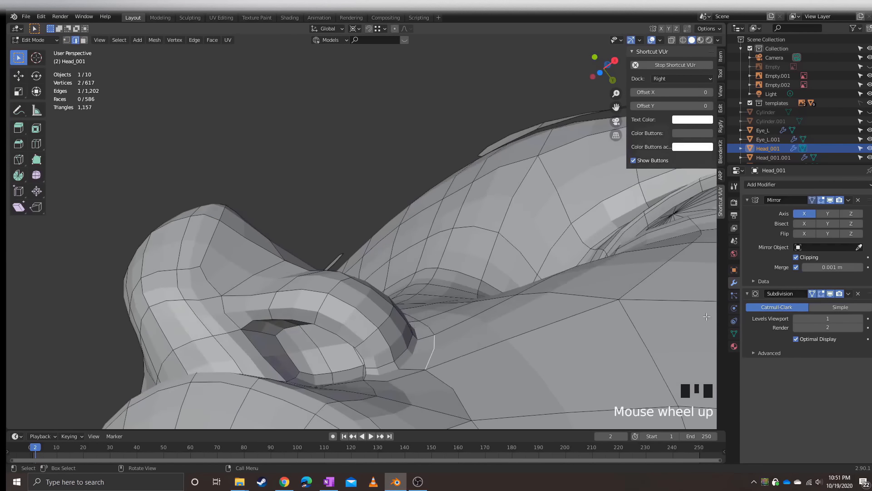
pyautogui.click(829, 293)
pyautogui.moveTo(523, 309); pyautogui.dragTo(348, 254, button='middle')
pyautogui.press('g')
pyautogui.click(348, 254)
pyautogui.press('g')
pyautogui.click(302, 247)
# Zoom in on the nostril crease and move two of its corner vertices one after the other in vertex select mode
pyautogui.press('KP_Decimal')
pyautogui.moveTo(454, 200); pyautogui.dragTo(419, 181, button='middle')
pyautogui.press('1')
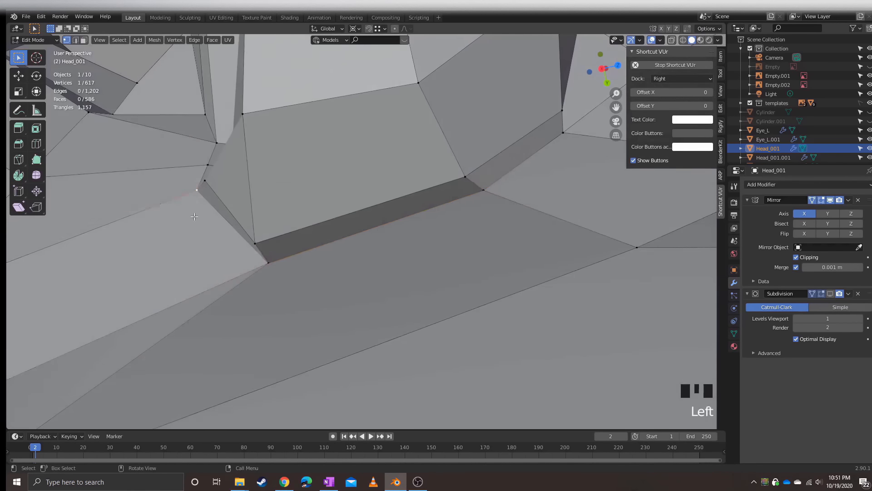
pyautogui.click(196, 187)
pyautogui.press('g')
pyautogui.click(196, 183)
pyautogui.moveTo(197, 183); pyautogui.dragTo(136, 190, button='middle')
pyautogui.click(461, 193)
pyautogui.press('g')
pyautogui.moveTo(462, 193); pyautogui.dragTo(328, 275, button='middle')
# Reposition the remaining vertices along the nostril crease, including a pair moved together, to even out the fold
pyautogui.click(418, 258)
pyautogui.press('g')
pyautogui.click(376, 288)
pyautogui.click(377, 288)
pyautogui.press('g')
pyautogui.click(345, 291)
pyautogui.click(269, 311)
pyautogui.keyDown('shift'); pyautogui.click(303, 306); pyautogui.keyUp('shift')
pyautogui.press('g')
pyautogui.click(290, 317)
# Move the vertex pair under the nose tip about -0.0018 m in X and -0.0008 m in Z
pyautogui.moveTo(290, 317); pyautogui.dragTo(345, 227, button='middle')
pyautogui.moveTo(285, 208); pyautogui.dragTo(396, 212, button='middle')
pyautogui.rightClick(315, 105)
pyautogui.press('Escape')
pyautogui.scroll(-4, 351, 236)
pyautogui.press('g')
pyautogui.press('g')
pyautogui.click(347, 250)
pyautogui.moveTo(346, 250); pyautogui.dragTo(355, 273, button='middle')
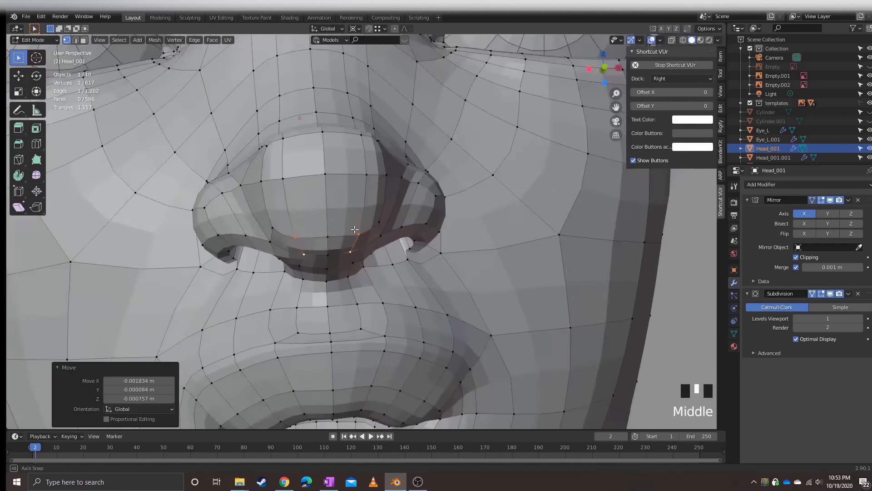
# Edge-slide the vertex beside the nose tip and check the nose outside edit mode
pyautogui.click(389, 175)
pyautogui.press('g')
pyautogui.press('g')
pyautogui.click(377, 181)
pyautogui.press('Tab')
pyautogui.scroll(-6, 250, 244)
pyautogui.scroll(-2, 249, 244)
pyautogui.moveTo(291, 231); pyautogui.dragTo(332, 220, button='middle')
pyautogui.moveTo(362, 259); pyautogui.dragTo(400, 239, button='middle')
pyautogui.press('Tab')
pyautogui.scroll(6, 363, 232)
pyautogui.moveTo(327, 218); pyautogui.dragTo(359, 247, button='middle')
pyautogui.press('g')
pyautogui.press('g')
pyautogui.click(300, 205)
pyautogui.hotkey('ctrl', 'z')
# Slide the selected nose geometry along its edges, then slide the edge loop below the nose wing and check the head outside edit mode
pyautogui.press('g')
pyautogui.press('g')
pyautogui.click(352, 227)
pyautogui.keyDown('alt'); pyautogui.click(372, 245); pyautogui.keyUp('alt')
pyautogui.press('g')
pyautogui.press('g')
pyautogui.click(327, 197)
pyautogui.press('Tab')
pyautogui.scroll(3, 363, 243)
pyautogui.press('KP_3')
pyautogui.press('KP_1')
# Compare the head with the eye anatomy reference, then select Head_001 and show its transform and dimension values
pyautogui.click(163, 184)
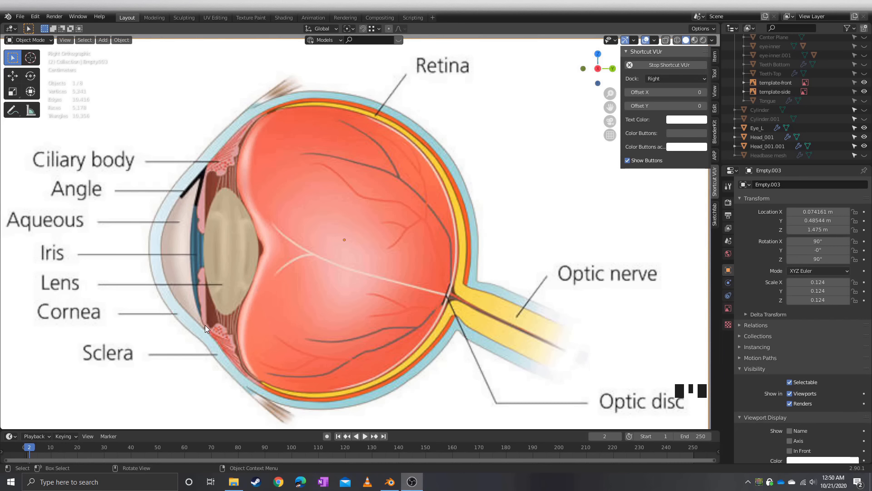
pyautogui.scroll(-2, 210, 309)
pyautogui.scroll(-4, 201, 239)
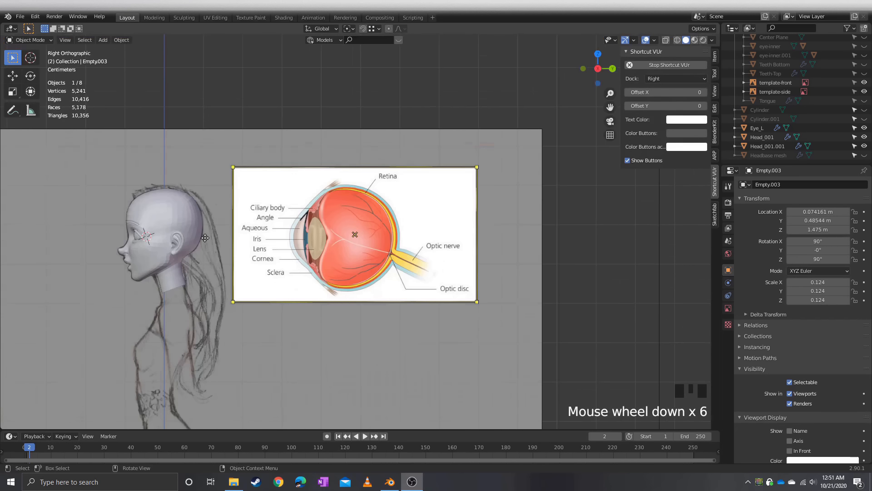
pyautogui.moveTo(119, 234); pyautogui.dragTo(192, 267, button='middle')
pyautogui.scroll(3, 170, 255)
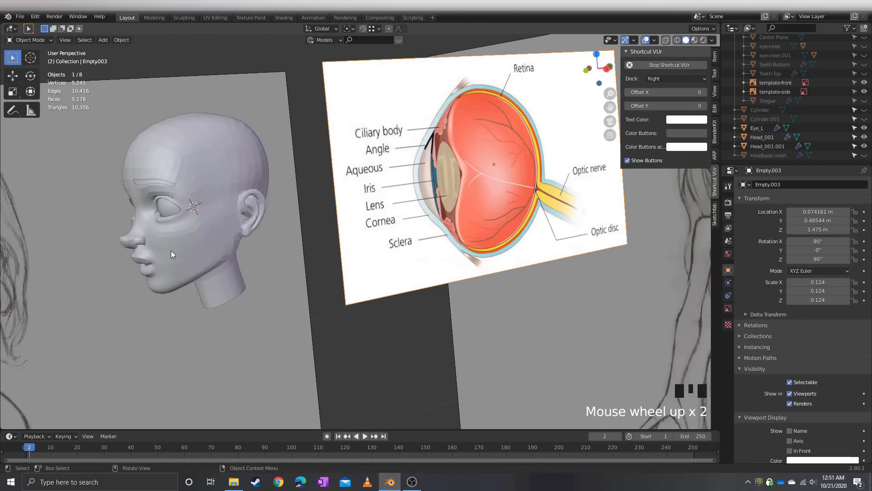
pyautogui.keyDown('shift'); pyautogui.moveTo(165, 220); pyautogui.dragTo(243, 226, button='middle'); pyautogui.keyUp('shift')
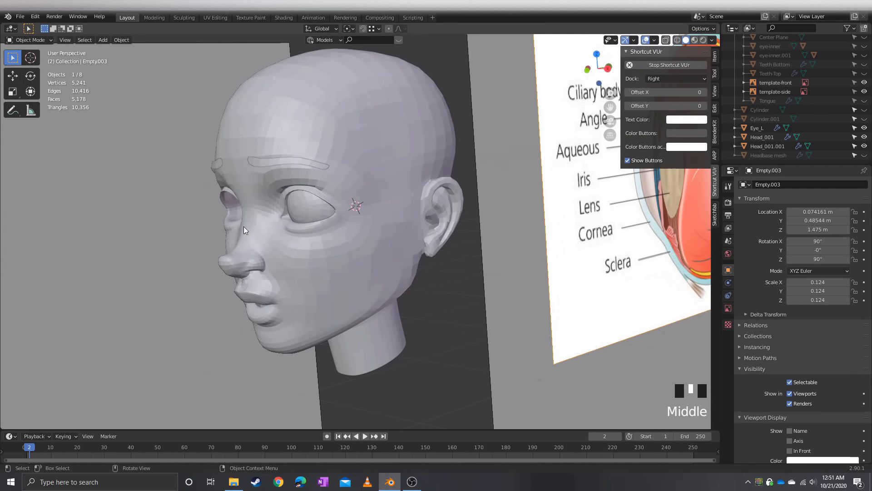
pyautogui.click(357, 170)
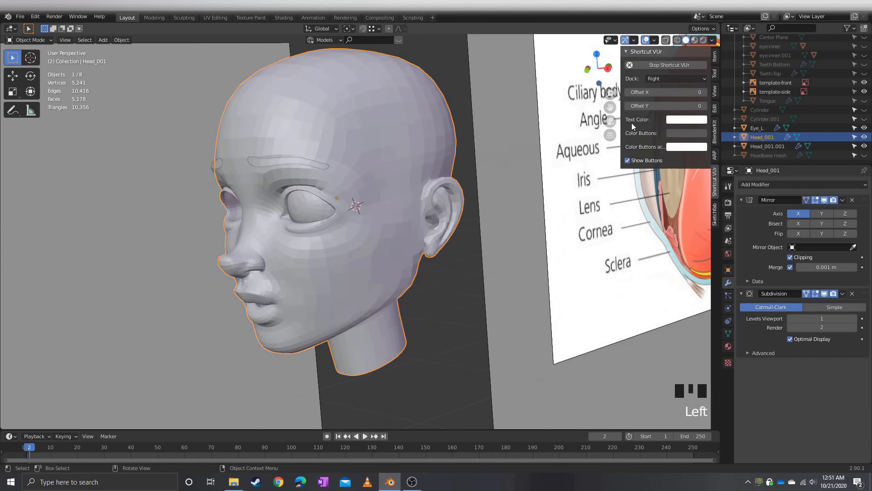
pyautogui.click(715, 55)
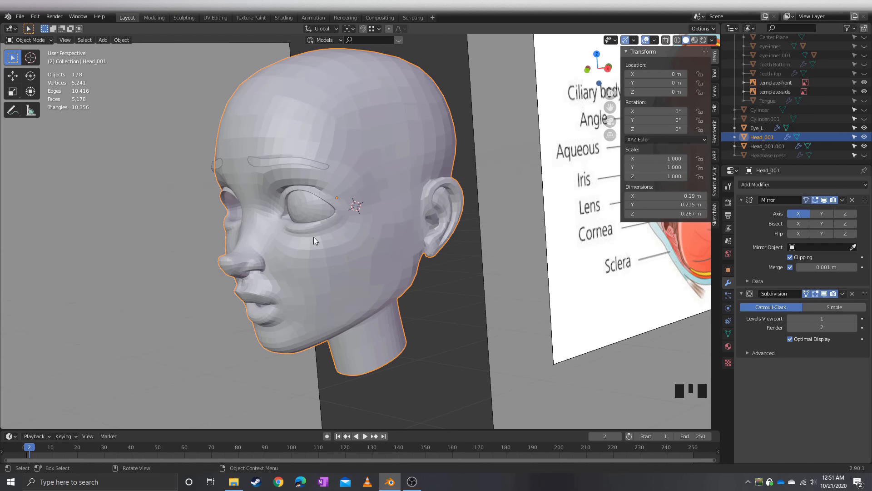
# Select the Eye_L eyeball and snap the 3D cursor to its centre
pyautogui.click(297, 211)
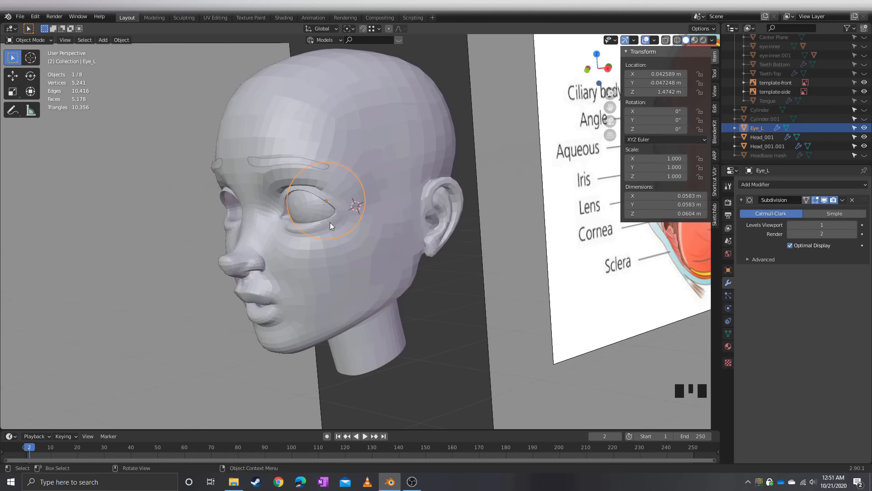
pyautogui.moveTo(315, 217); pyautogui.dragTo(341, 213, button='middle')
pyautogui.scroll(-2, 337, 210)
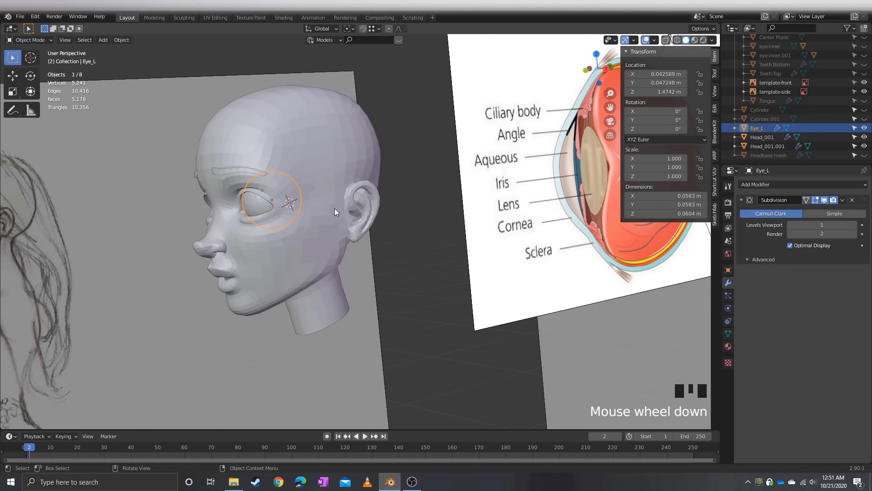
pyautogui.moveTo(232, 213); pyautogui.dragTo(280, 238, button='middle')
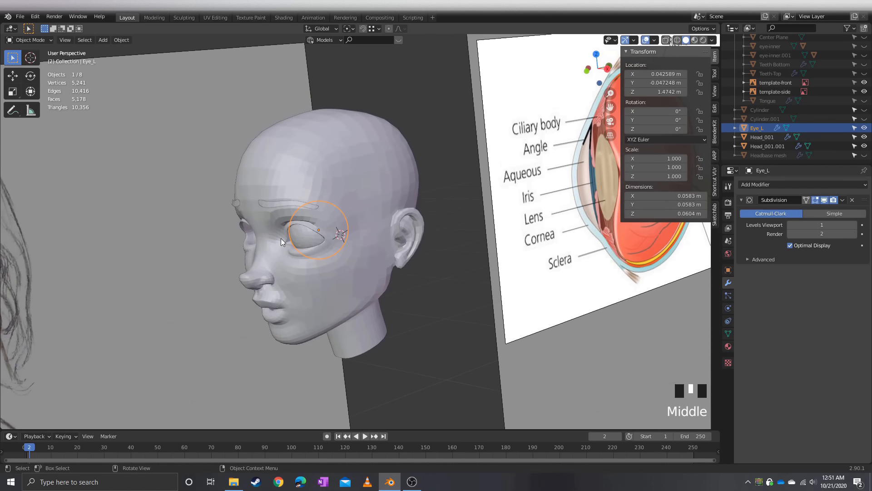
pyautogui.scroll(2, 290, 243)
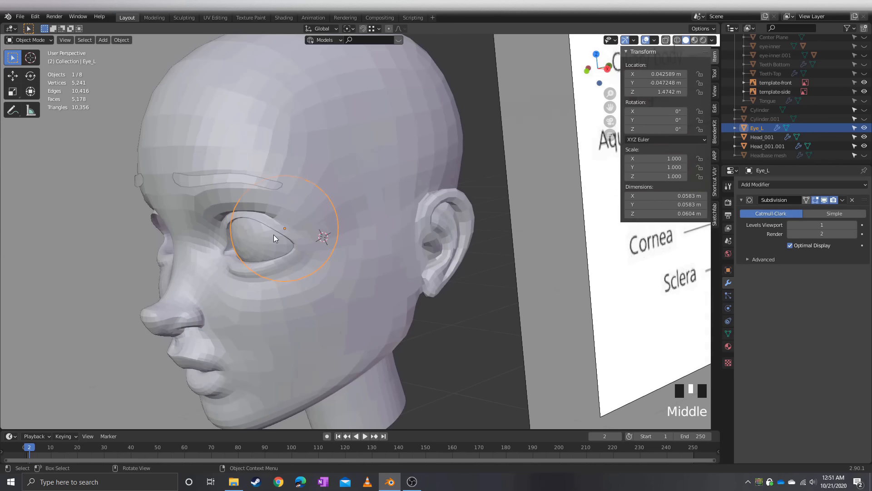
pyautogui.hotkey('shift', 's')
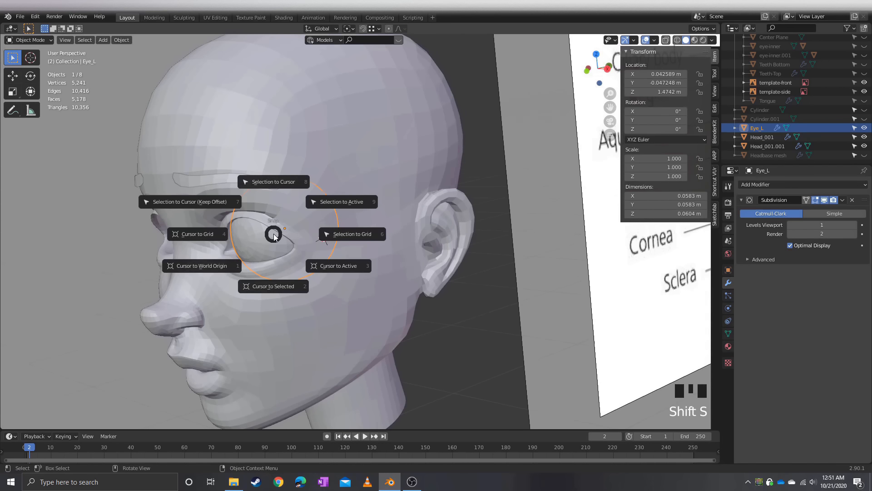
pyautogui.click(275, 285)
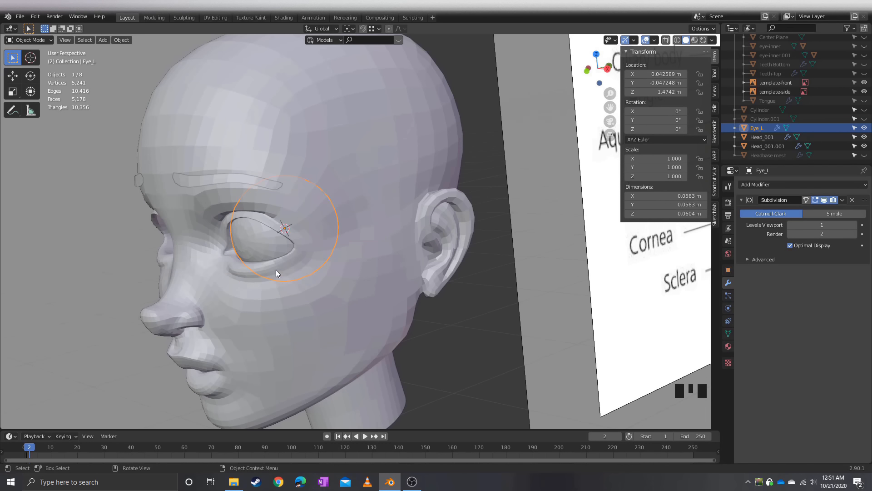
# Hide the Eye_L eyeball and add a Round Cube mesh at the 3D cursor
pyautogui.scroll(-2, 276, 269)
pyautogui.moveTo(299, 249); pyautogui.dragTo(378, 239, button='middle')
pyautogui.scroll(1, 377, 241)
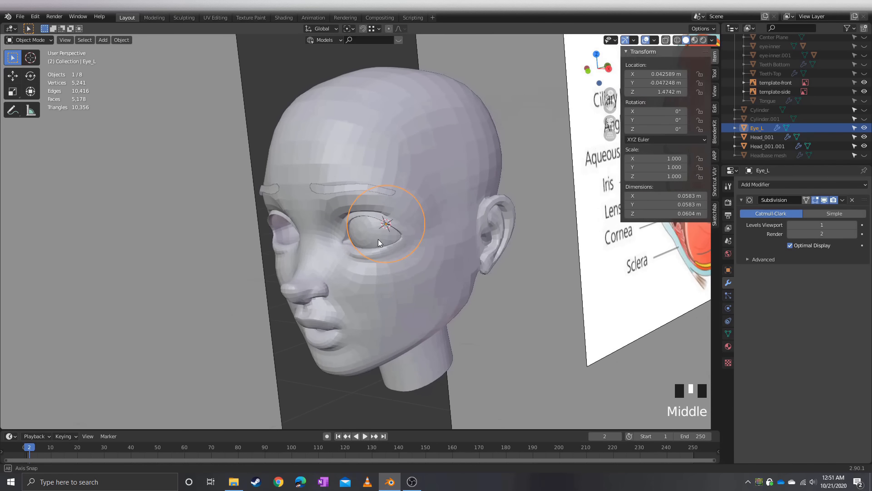
pyautogui.click(364, 238)
pyautogui.click(365, 239)
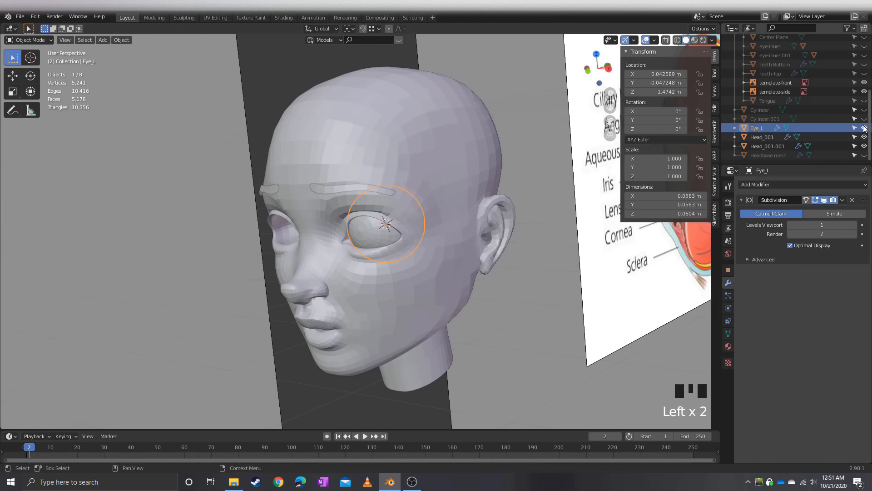
pyautogui.hotkey('shift', 'a')
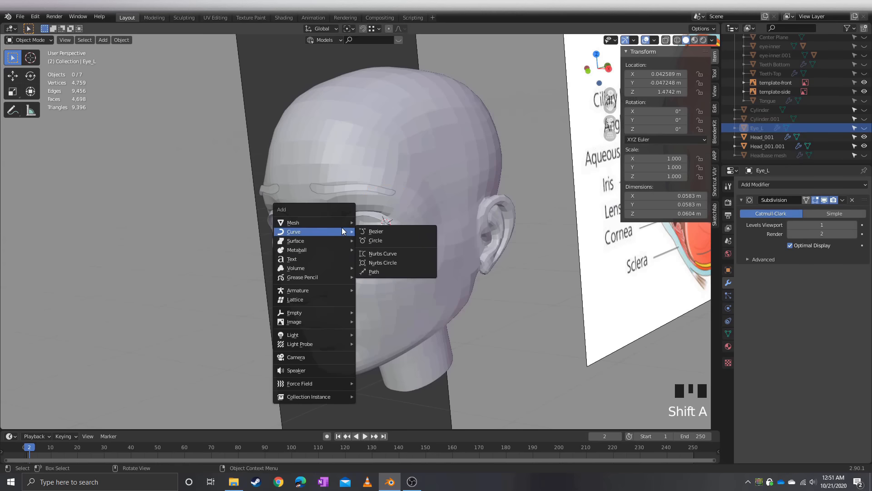
pyautogui.moveTo(339, 222)
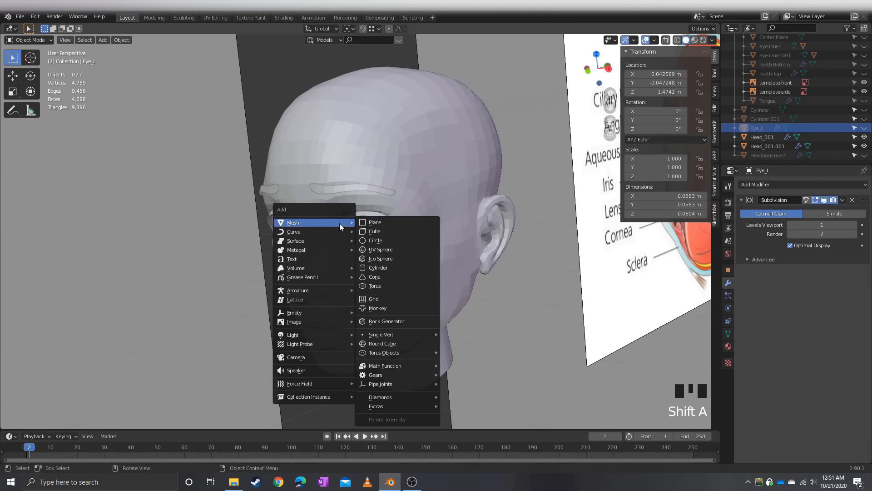
pyautogui.click(399, 346)
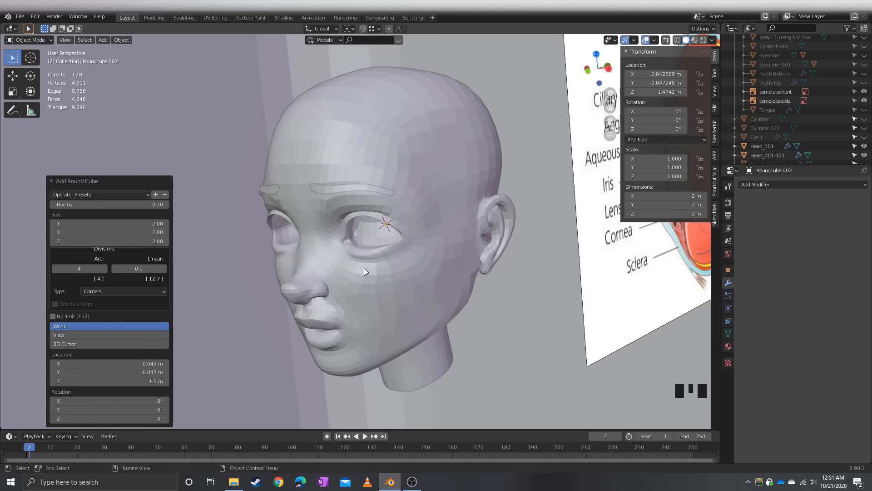
# Set the round cube's radius to 1 to make it a sphere
pyautogui.scroll(-10, 233, 278)
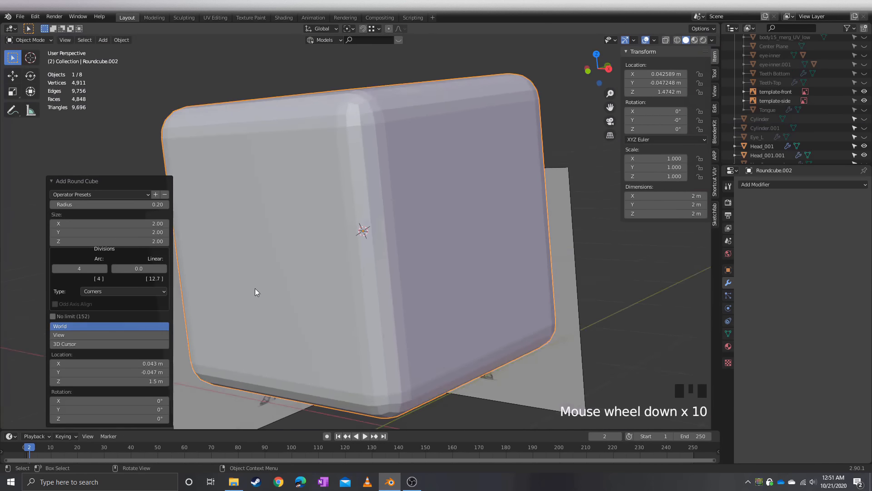
pyautogui.scroll(2, 255, 289)
pyautogui.click(148, 204)
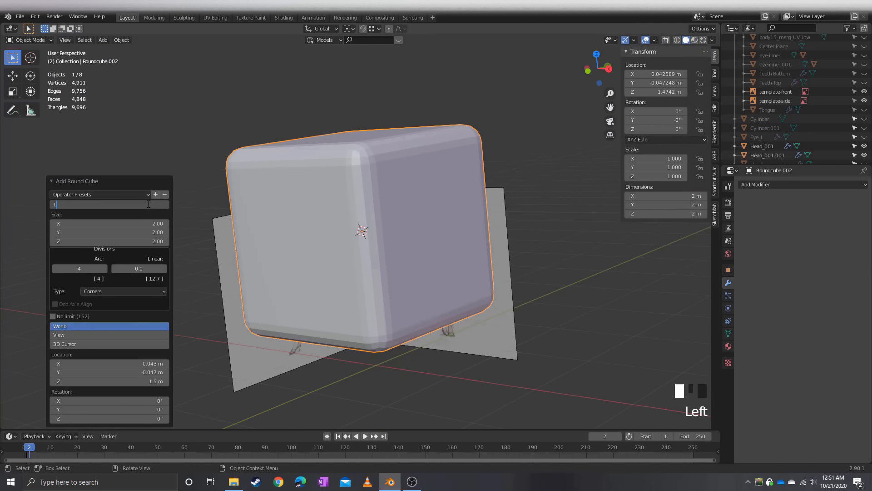
pyautogui.write('1')
pyautogui.press('Return')
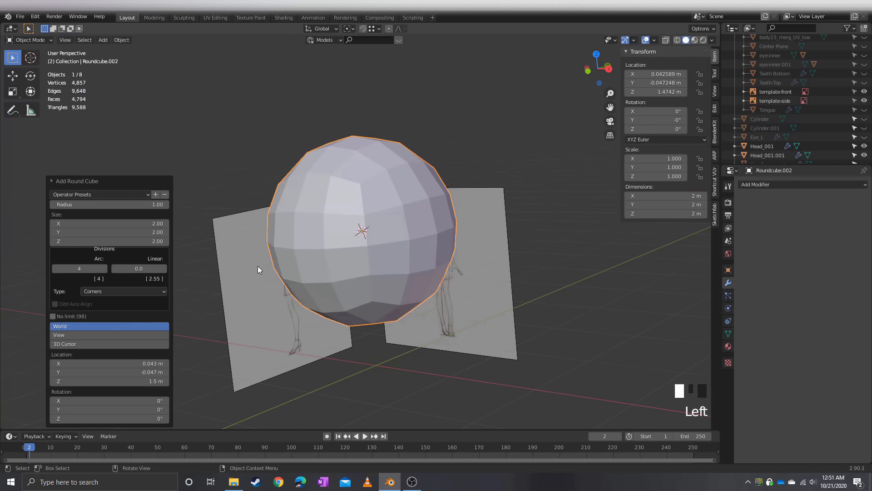
# Scale the sphere down to eyeball size, about 0.067 m across, inside the eye socket
pyautogui.moveTo(296, 250); pyautogui.dragTo(331, 256, button='middle')
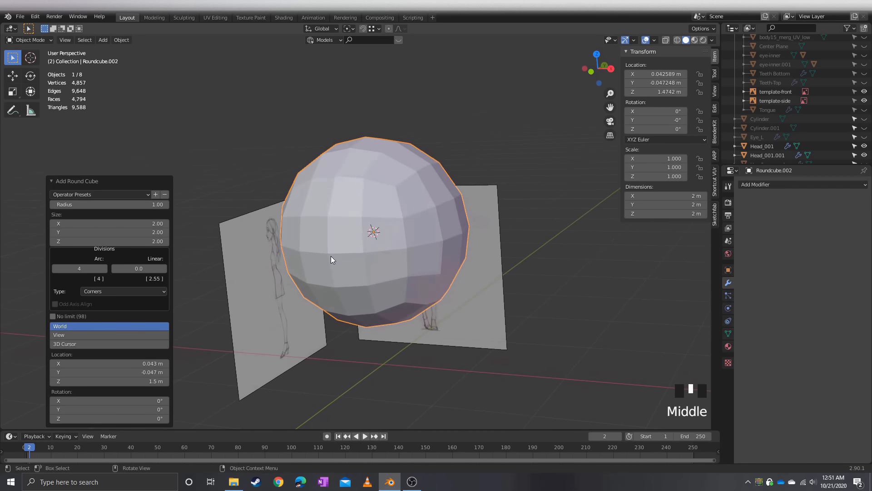
pyautogui.scroll(2, 325, 242)
pyautogui.press('s')
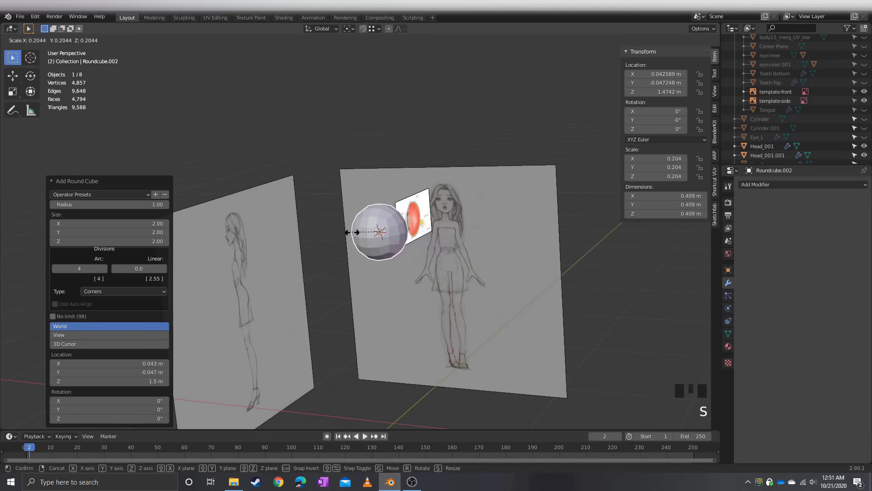
pyautogui.click(355, 242)
pyautogui.press('KP_Decimal')
pyautogui.press('s')
pyautogui.click(289, 265)
pyautogui.press('KP_Decimal')
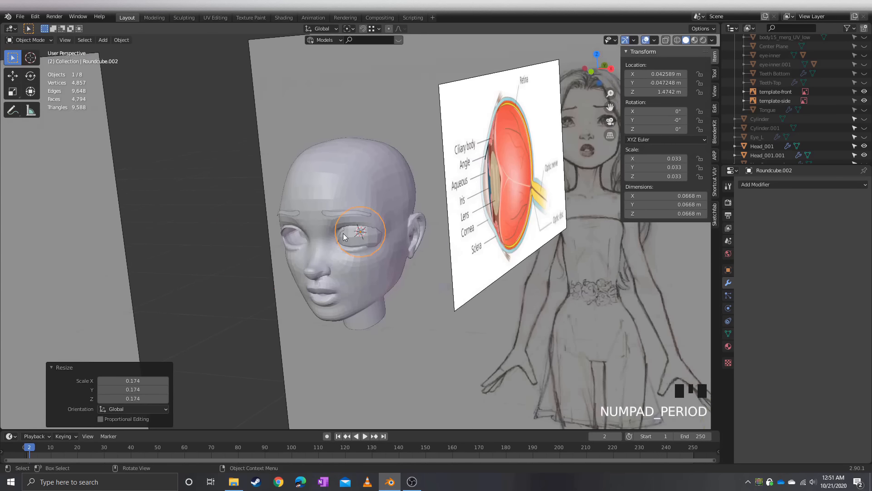
# Add a Subdivision Surface modifier to the new eyeball and scale it by about 0.941 to fit inside the eyelids
pyautogui.moveTo(290, 266); pyautogui.dragTo(303, 254, button='middle')
pyautogui.click(762, 185)
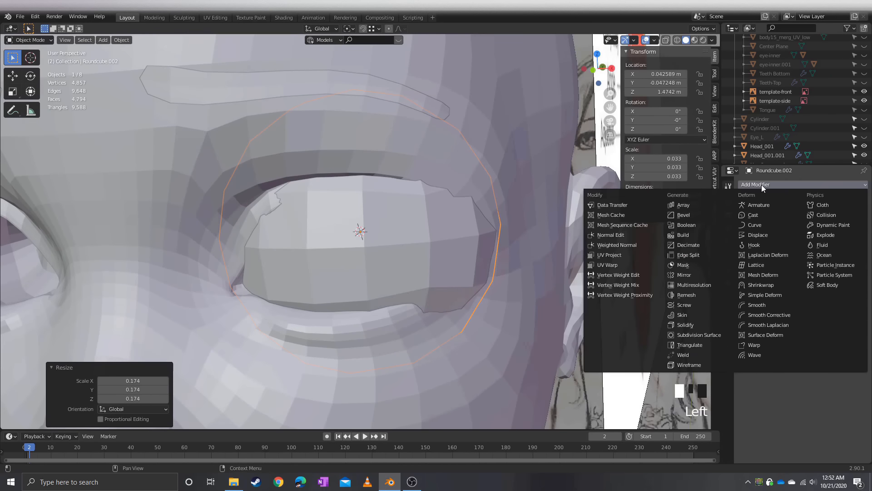
pyautogui.click(679, 335)
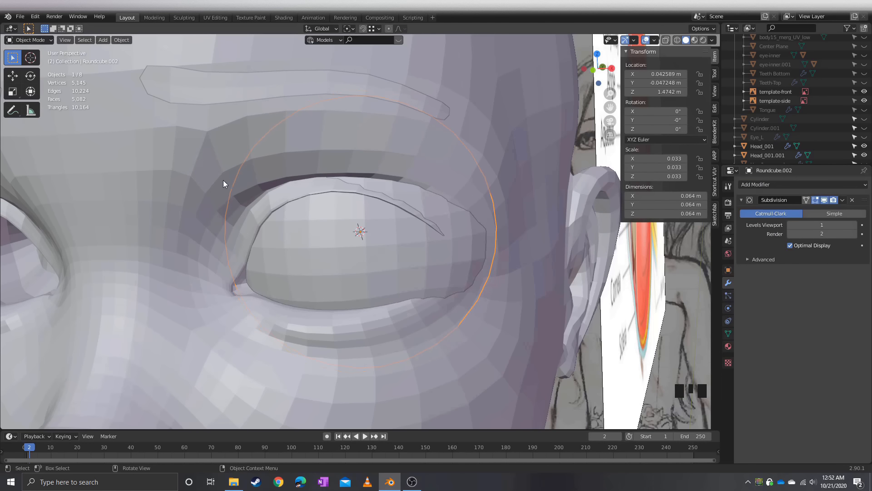
pyautogui.press('s')
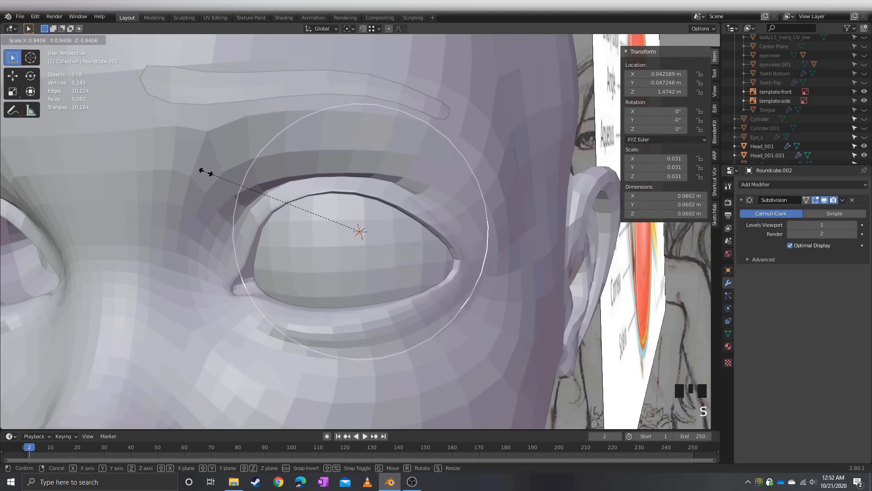
pyautogui.click(207, 171)
# Show the wireframe and inspect how the new eyeball fits against the eyelids and inner eye corner from several angles
pyautogui.moveTo(282, 247)
pyautogui.mouseDown(button='middle')
pyautogui.moveTo(298, 241)
pyautogui.moveTo(289, 244)
pyautogui.mouseUp(button='middle')
pyautogui.scroll(2, 223, 257)
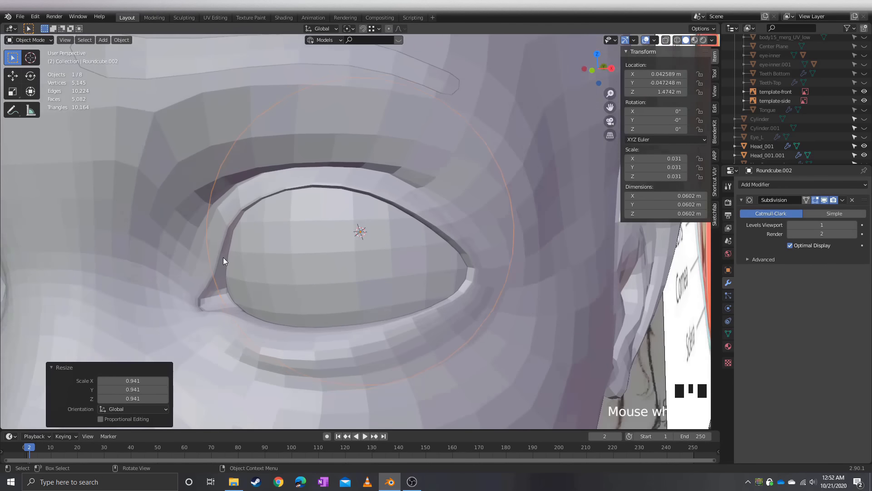
pyautogui.moveTo(224, 258); pyautogui.dragTo(185, 265, button='middle')
pyautogui.hotkey('shift', 'z')
pyautogui.keyDown('shift'); pyautogui.moveTo(185, 265); pyautogui.dragTo(184, 299, button='middle'); pyautogui.keyUp('shift')
pyautogui.scroll(1, 209, 257)
pyautogui.scroll(2, 260, 323)
pyautogui.moveTo(259, 323); pyautogui.dragTo(288, 190, button='middle')
pyautogui.scroll(2, 280, 135)
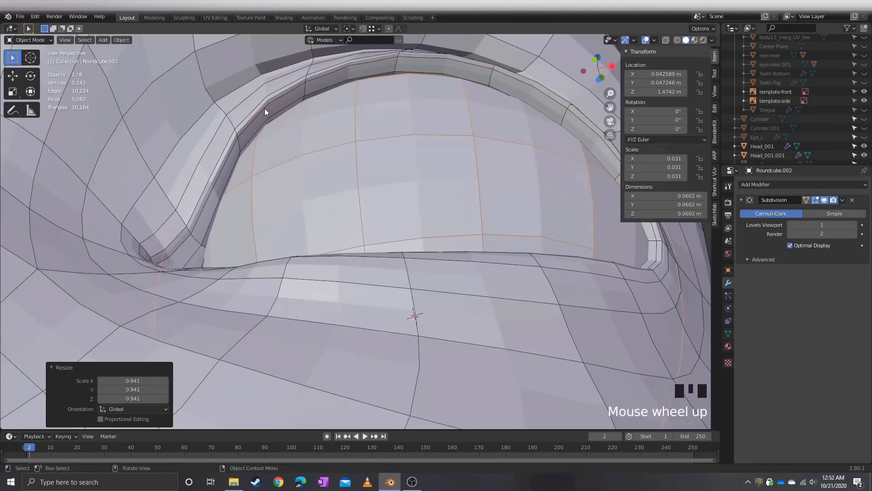
pyautogui.moveTo(266, 112); pyautogui.dragTo(253, 261, button='middle')
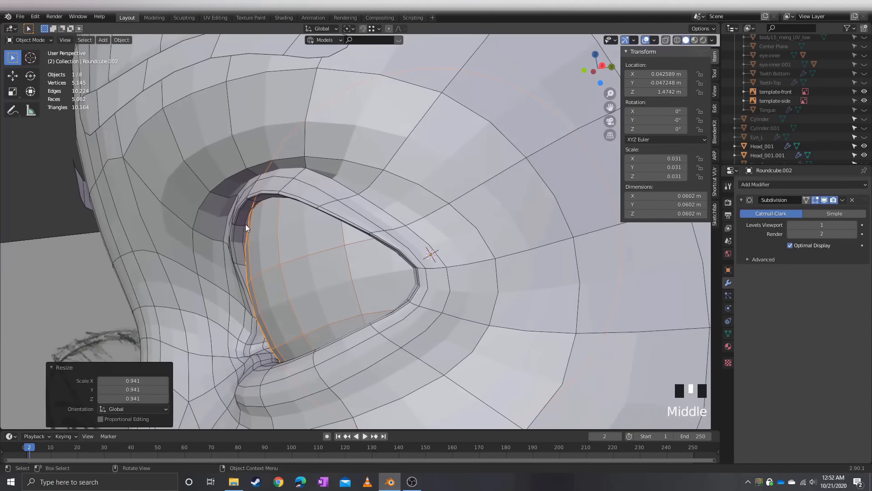
pyautogui.moveTo(270, 228); pyautogui.dragTo(340, 318, button='middle')
pyautogui.moveTo(301, 252); pyautogui.dragTo(364, 262, button='middle')
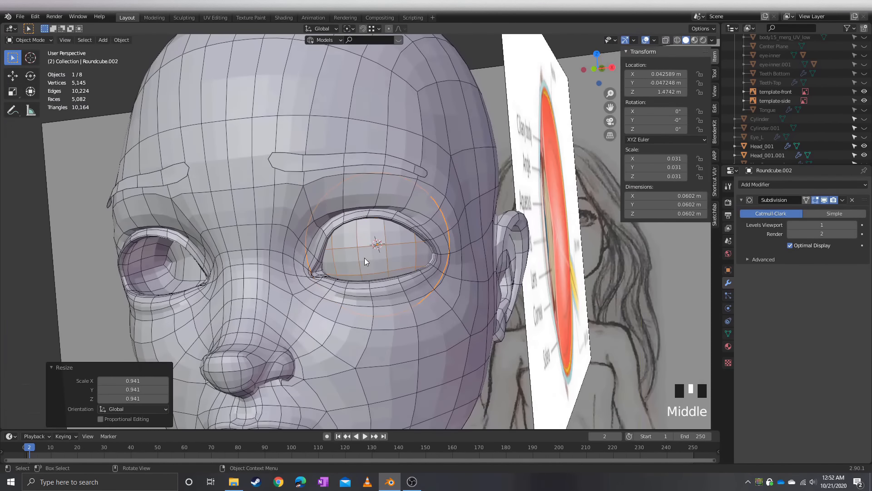
# Apply the new eyeball's rotation and scale to its delta transforms
pyautogui.press('Tab')
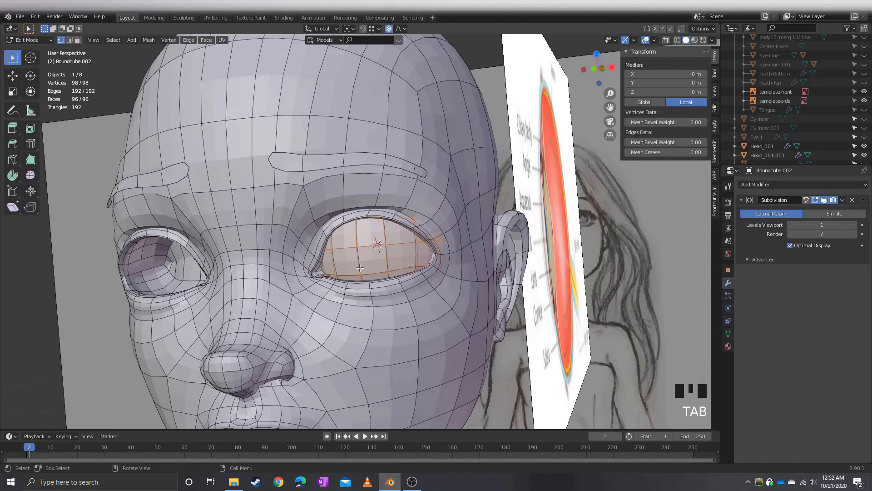
pyautogui.scroll(-2, 359, 263)
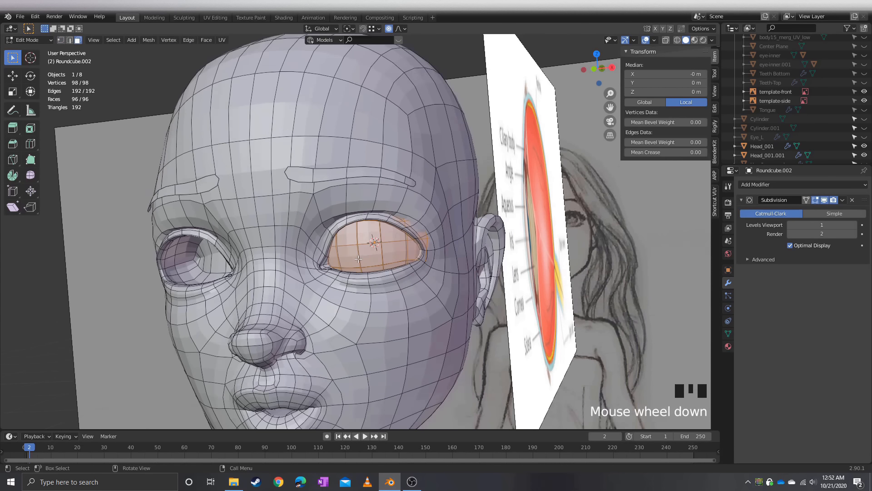
pyautogui.moveTo(359, 262); pyautogui.dragTo(354, 260, button='middle')
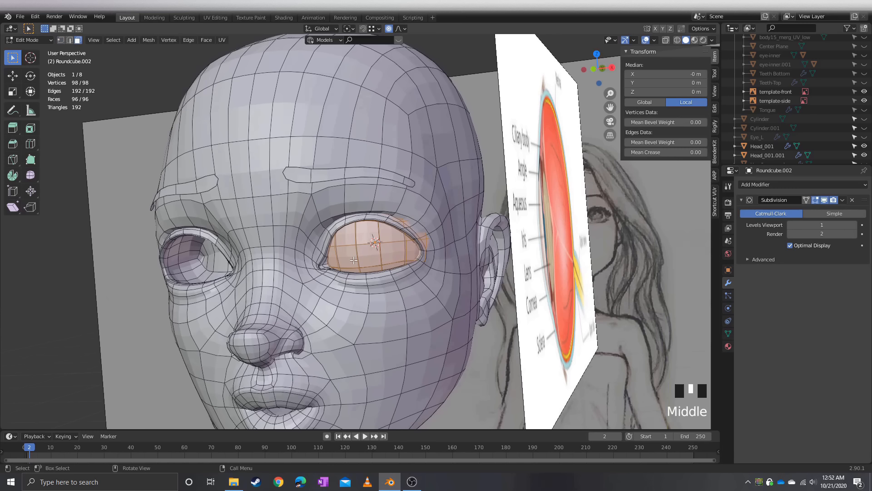
pyautogui.press('a')
pyautogui.press('Tab')
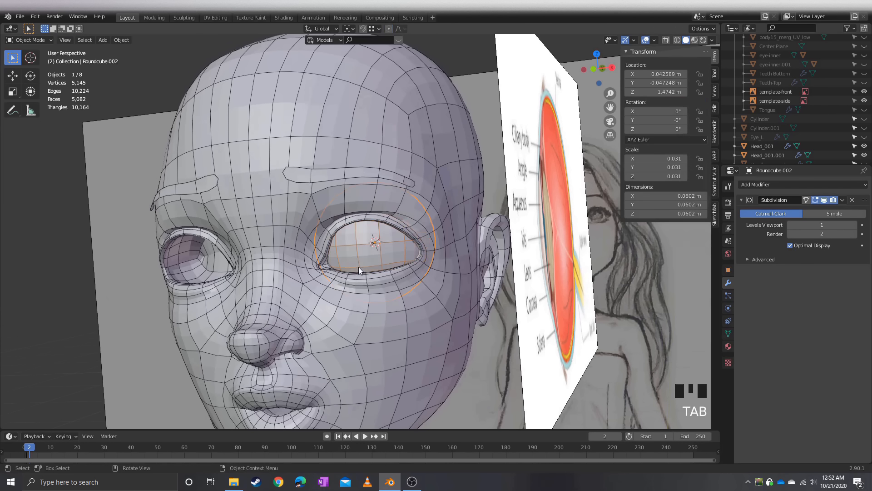
pyautogui.hotkey('ctrl', 'a')
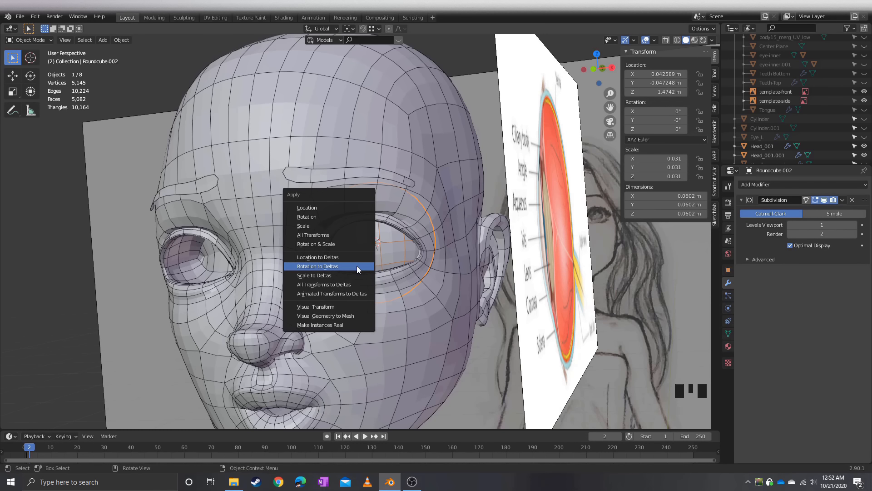
pyautogui.click(356, 266)
pyautogui.hotkey('ctrl', 'a')
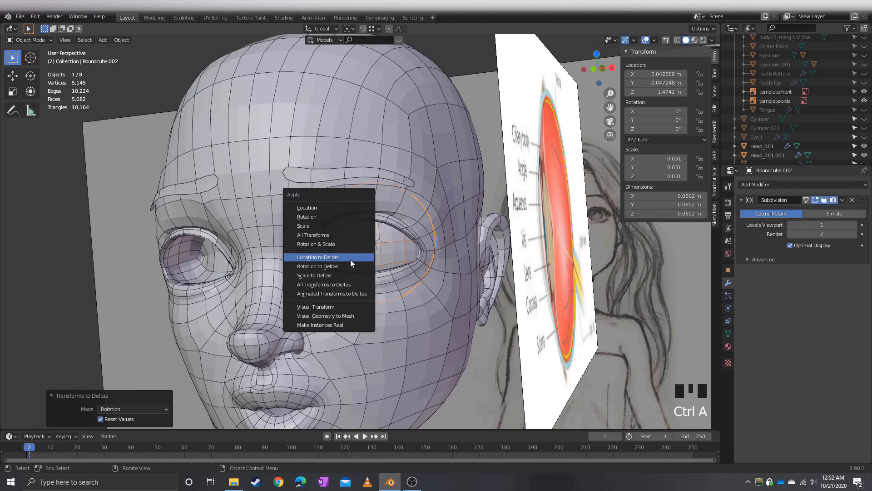
pyautogui.click(350, 274)
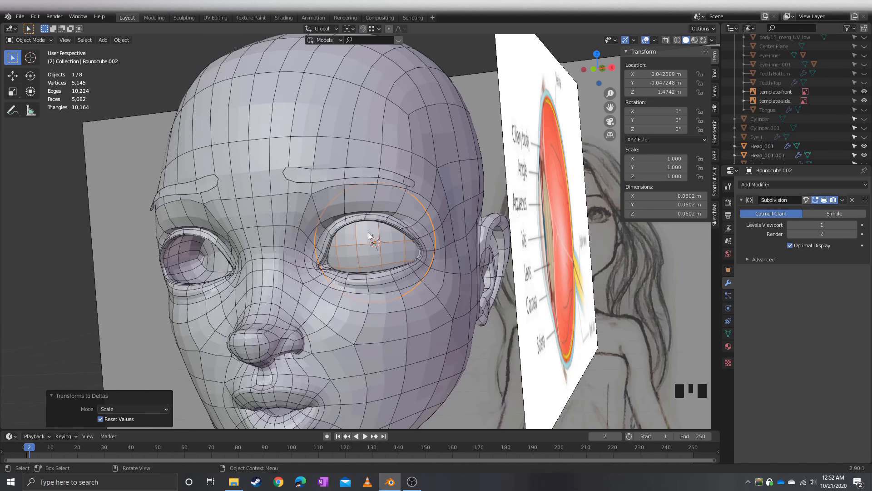
# Hide the eye anatomy reference image beside the head
pyautogui.moveTo(350, 274); pyautogui.dragTo(377, 223, button='middle')
pyautogui.scroll(-2, 375, 220)
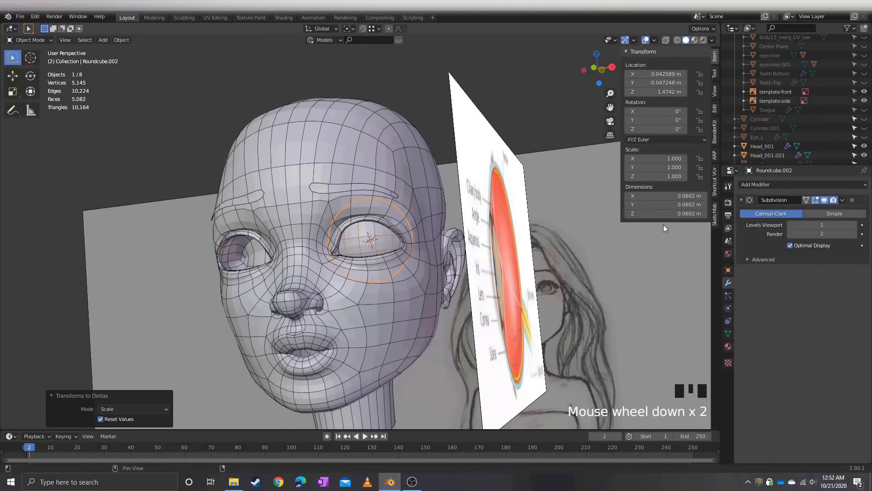
pyautogui.scroll(5, 798, 118)
pyautogui.click(864, 109)
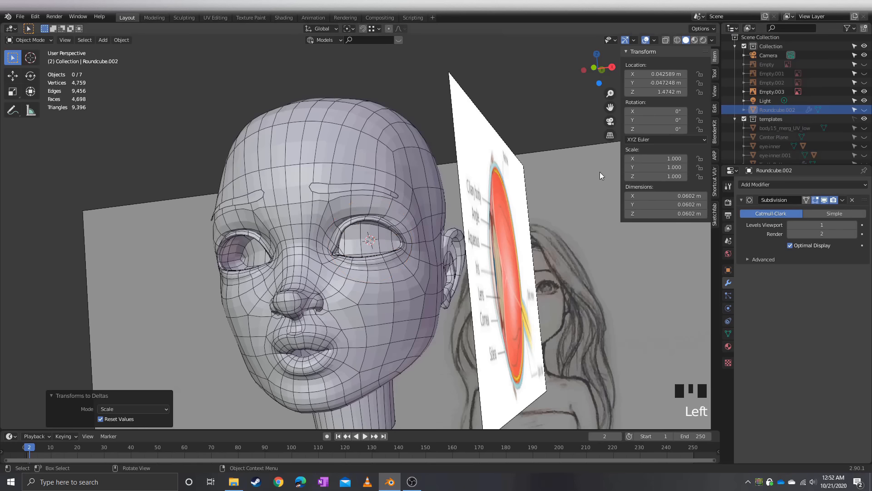
pyautogui.click(864, 110)
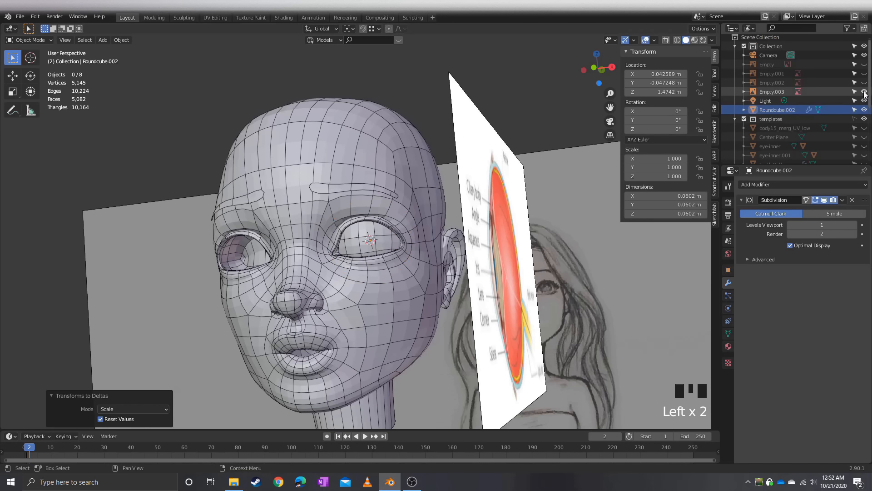
pyautogui.click(865, 91)
pyautogui.moveTo(537, 195)
pyautogui.mouseDown(button='middle')
pyautogui.moveTo(463, 213)
pyautogui.moveTo(492, 266)
pyautogui.moveTo(442, 276)
pyautogui.moveTo(471, 278)
pyautogui.mouseUp(button='middle')
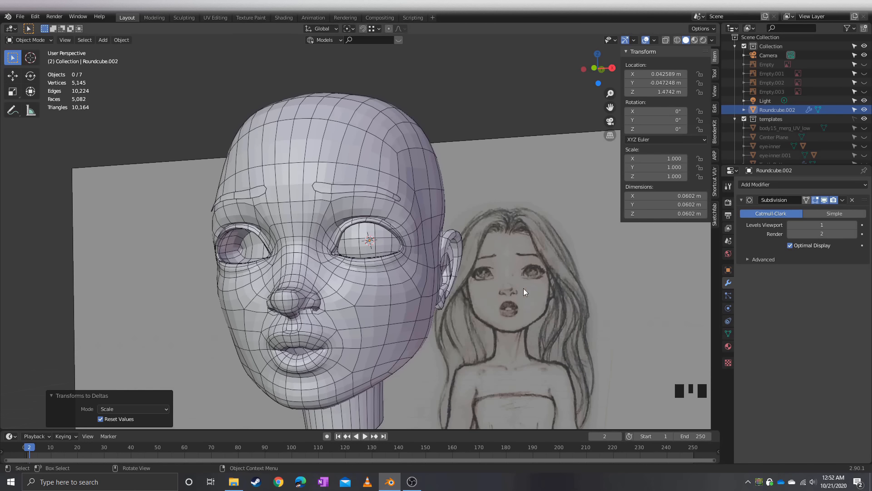
# Edit the eyeball mesh with its Subdivision viewport display turned off, and switch to edge selection
pyautogui.scroll(2, 405, 234)
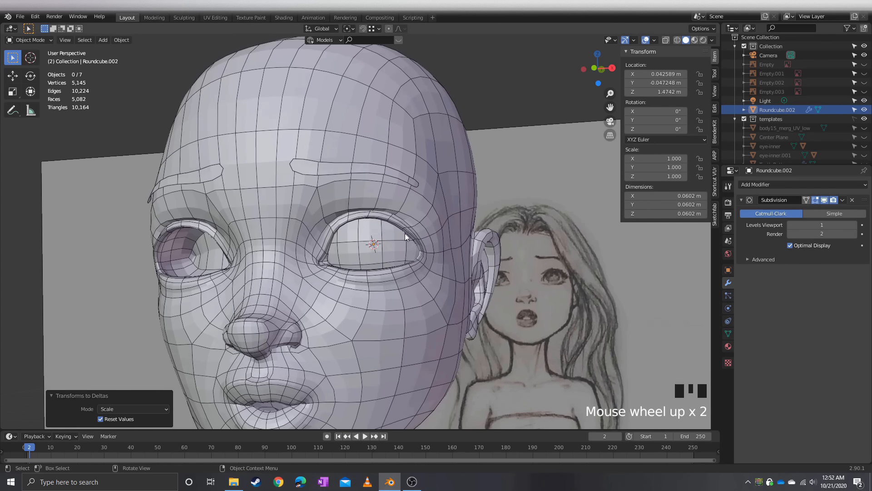
pyautogui.click(359, 234)
pyautogui.press('Tab')
pyautogui.scroll(1, 372, 241)
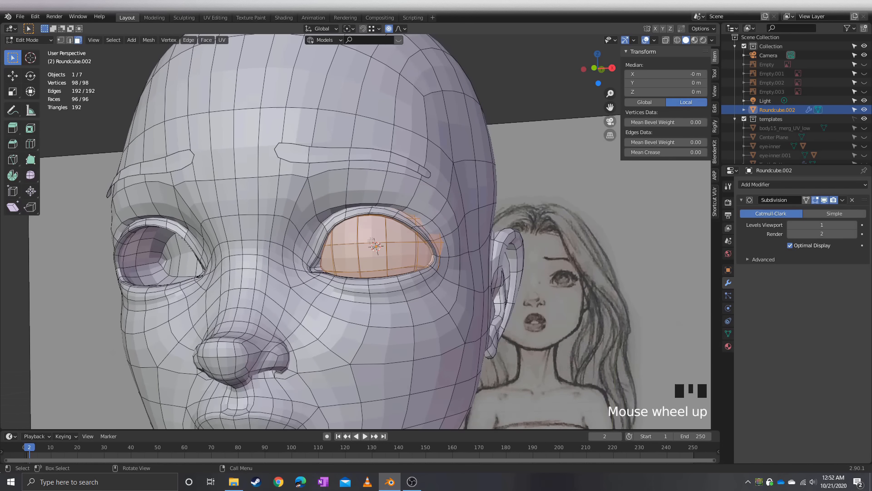
pyautogui.click(821, 201)
pyautogui.moveTo(373, 241); pyautogui.dragTo(384, 230, button='middle')
pyautogui.scroll(2, 382, 234)
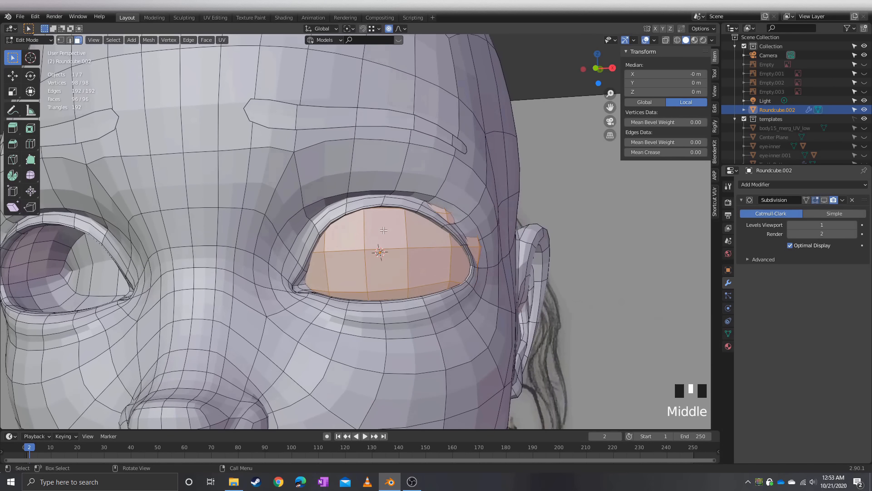
pyautogui.click(384, 229)
pyautogui.press('2')
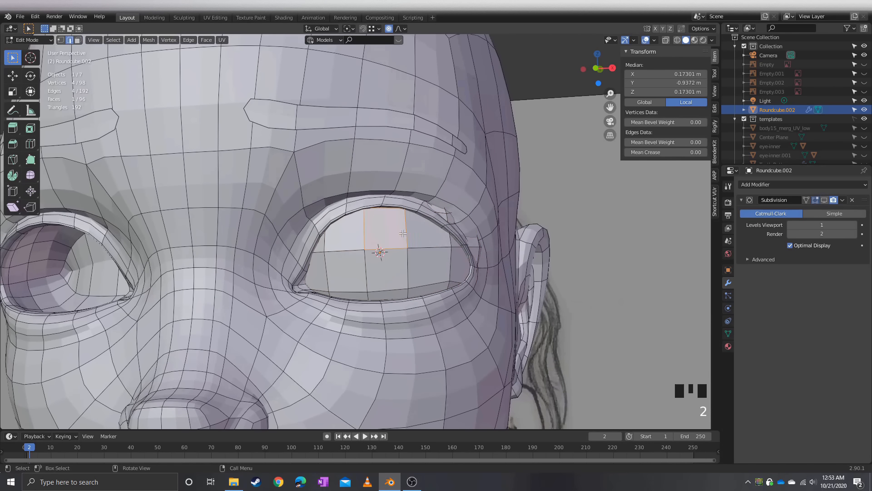
pyautogui.keyDown('ctrl'); pyautogui.click(406, 232); pyautogui.keyUp('ctrl')
pyautogui.click(407, 240)
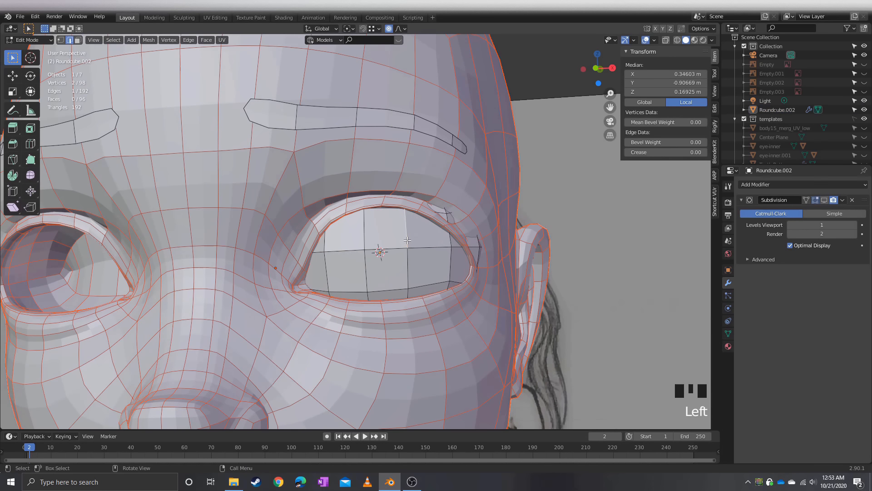
pyautogui.click(519, 218)
pyautogui.press('Tab')
pyautogui.click(549, 194)
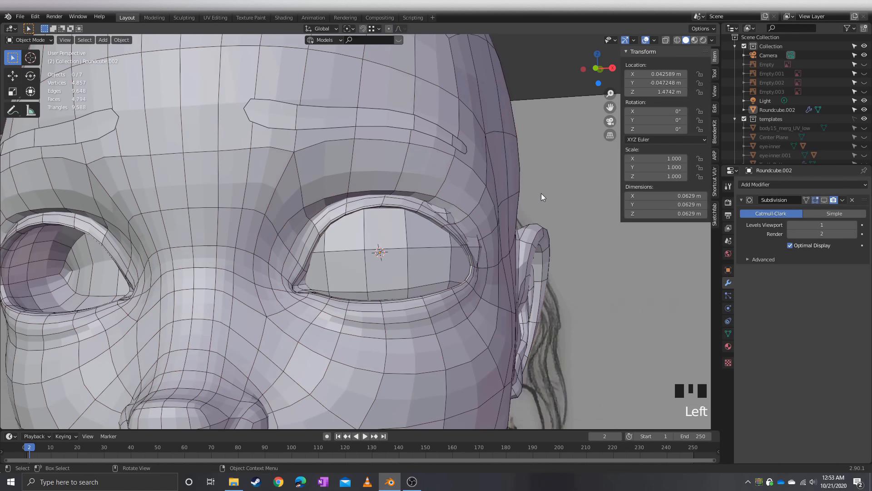
# Select the closed loop of eight edges around the four central faces at the front of the eyeball
pyautogui.click(385, 254)
pyautogui.press('Tab')
pyautogui.keyDown('ctrl'); pyautogui.click(406, 234); pyautogui.keyUp('ctrl')
pyautogui.keyDown('ctrl'); pyautogui.click(406, 269); pyautogui.keyUp('ctrl')
pyautogui.keyDown('ctrl'); pyautogui.keyDown('shift'); pyautogui.click(394, 288); pyautogui.keyUp('shift'); pyautogui.keyUp('ctrl')
pyautogui.keyDown('ctrl'); pyautogui.keyDown('shift'); pyautogui.click(356, 290); pyautogui.keyUp('shift'); pyautogui.keyUp('ctrl')
pyautogui.keyDown('ctrl'); pyautogui.keyDown('shift'); pyautogui.click(331, 282); pyautogui.keyUp('shift'); pyautogui.keyUp('ctrl')
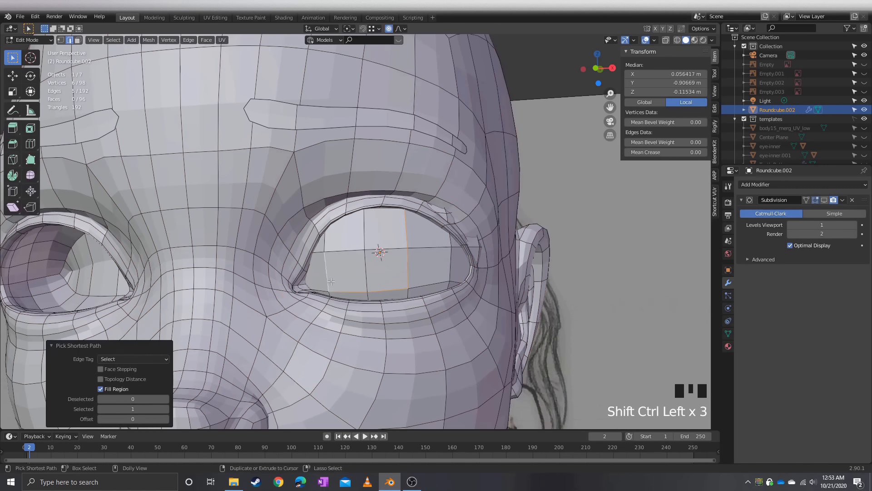
pyautogui.keyDown('ctrl'); pyautogui.keyDown('shift'); pyautogui.click(324, 244); pyautogui.keyUp('shift'); pyautogui.keyUp('ctrl')
pyautogui.hotkey('alt', 'z')
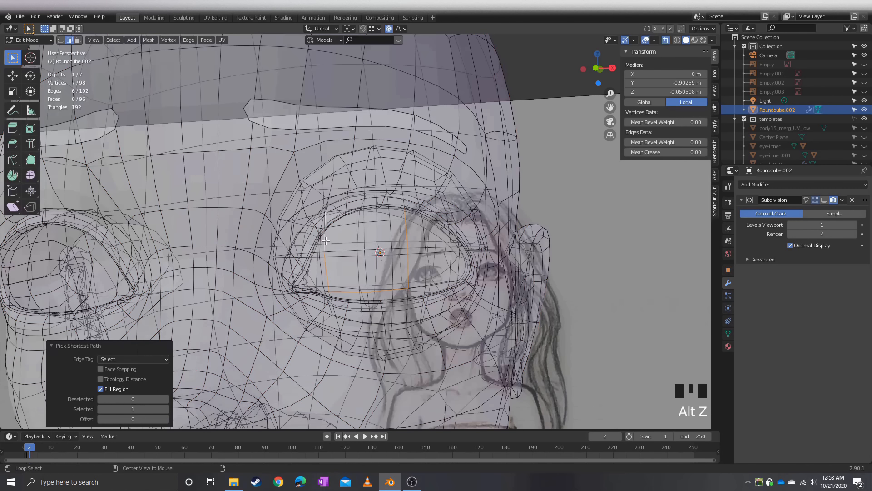
pyautogui.keyDown('ctrl'); pyautogui.keyDown('shift'); pyautogui.click(352, 212); pyautogui.keyUp('shift'); pyautogui.keyUp('ctrl')
pyautogui.keyDown('ctrl'); pyautogui.keyDown('shift'); pyautogui.click(375, 207); pyautogui.keyUp('shift'); pyautogui.keyUp('ctrl')
pyautogui.hotkey('alt', 'z')
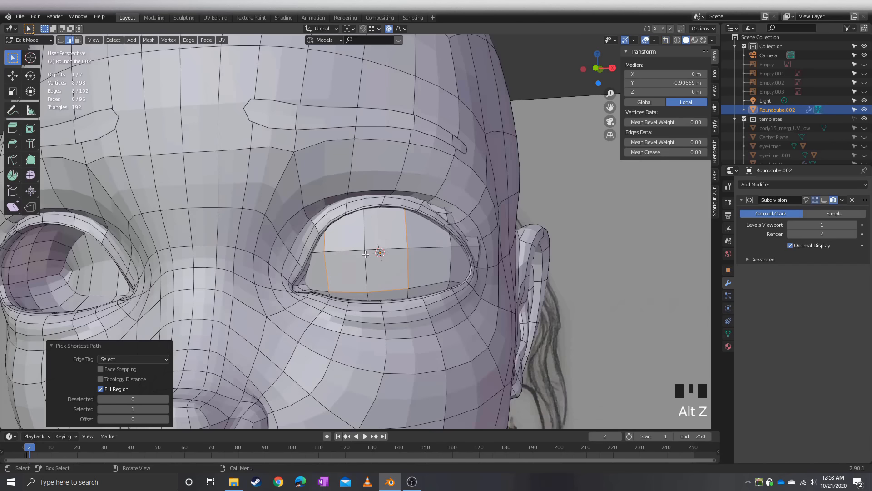
# Shape the selected edge loop into a regular circle for the iris outline with LoopTools Circle
pyautogui.rightClick(217, 195)
pyautogui.moveTo(206, 130)
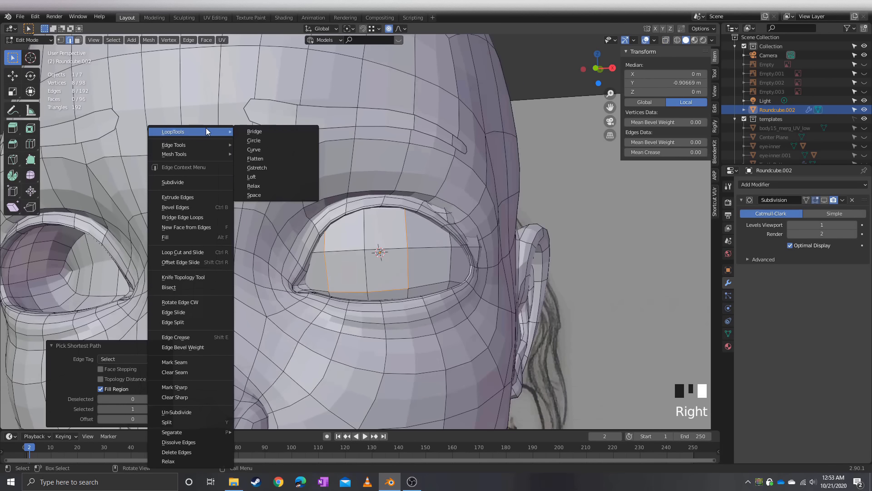
pyautogui.click(253, 142)
pyautogui.scroll(-3, 382, 207)
pyautogui.moveTo(393, 212)
pyautogui.mouseDown(button='middle')
pyautogui.moveTo(382, 208)
pyautogui.moveTo(388, 211)
pyautogui.mouseUp(button='middle')
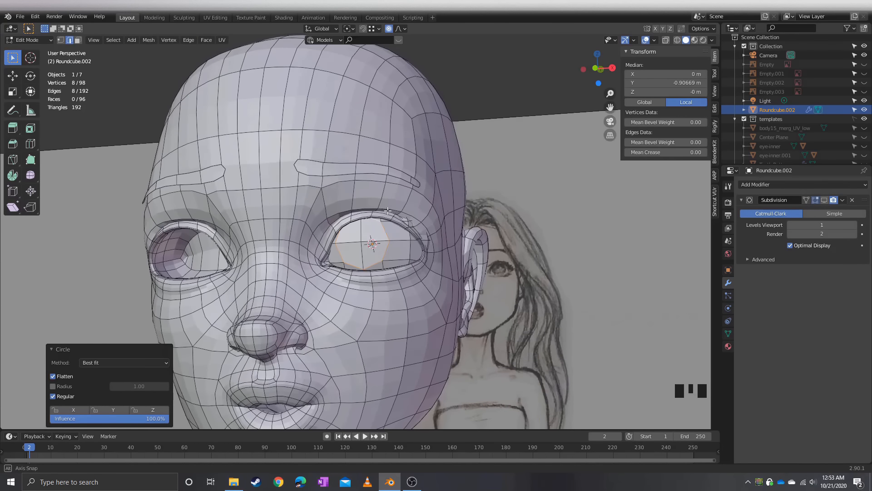
pyautogui.scroll(2, 387, 211)
pyautogui.moveTo(378, 244)
pyautogui.mouseDown(button='middle')
pyautogui.moveTo(385, 246)
pyautogui.moveTo(358, 223)
pyautogui.moveTo(366, 229)
pyautogui.mouseUp(button='middle')
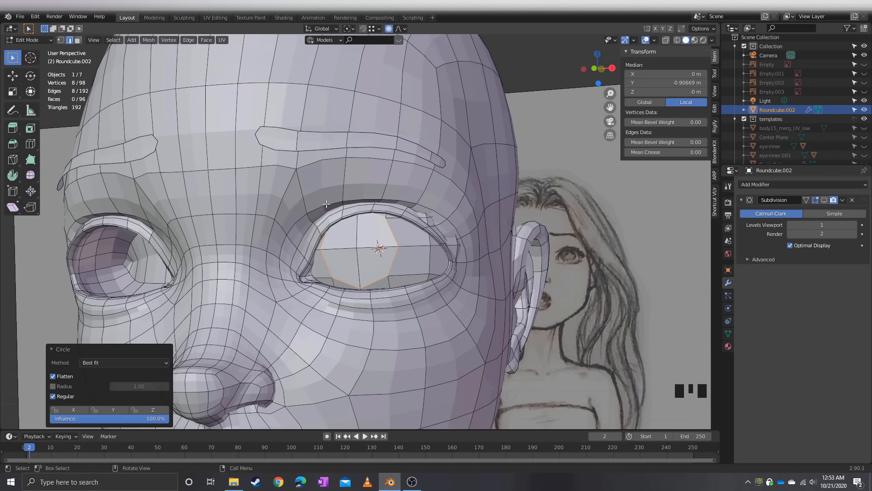
# Try to bevel the circular edge loop with a width of about 0.0685 m and two segments
pyautogui.hotkey('ctrl', 'e')
pyautogui.hotkey('ctrl', 'b')
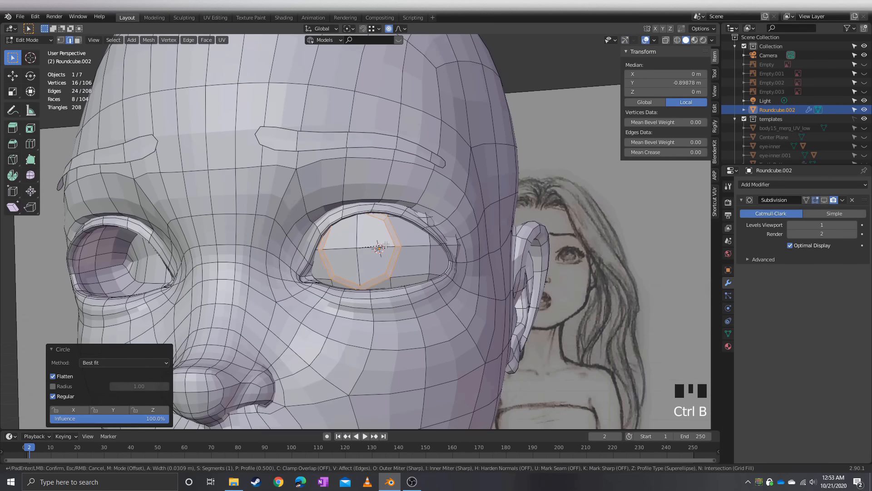
pyautogui.scroll(1, 385, 246)
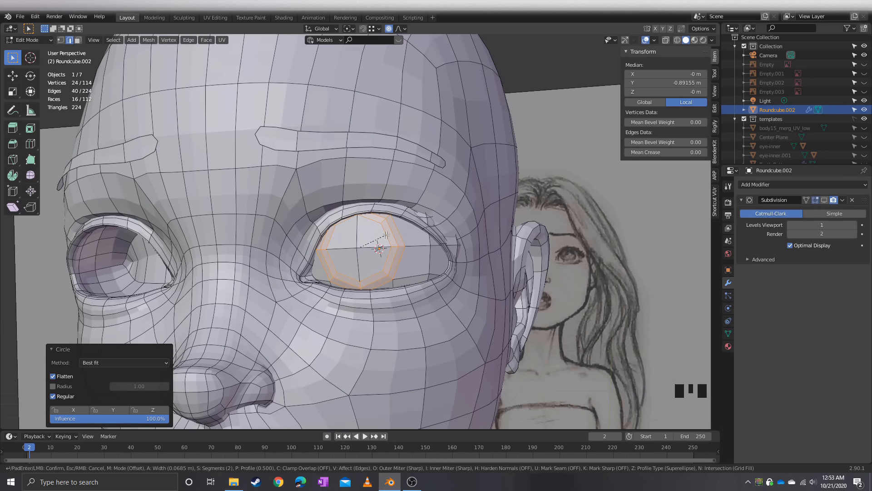
pyautogui.click(386, 234)
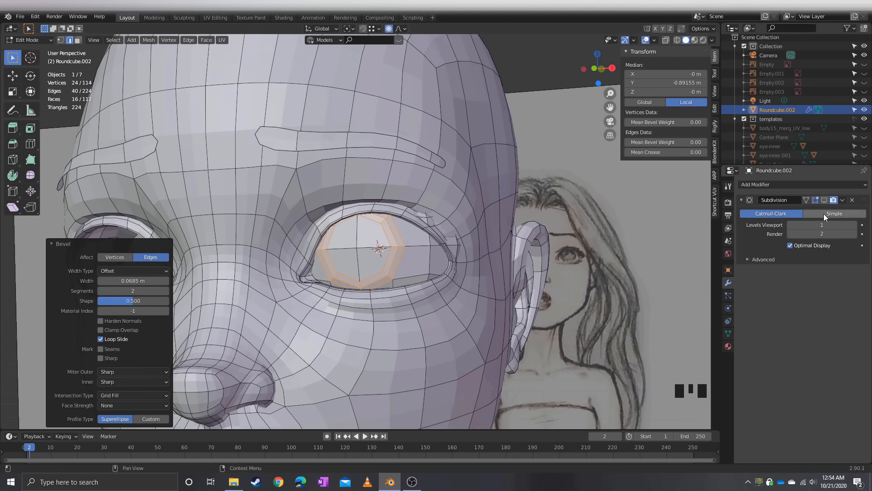
# Turn on the Subdivision modifier's viewport and on-cage display to preview the smoothed iris loop
pyautogui.click(824, 200)
pyautogui.click(807, 200)
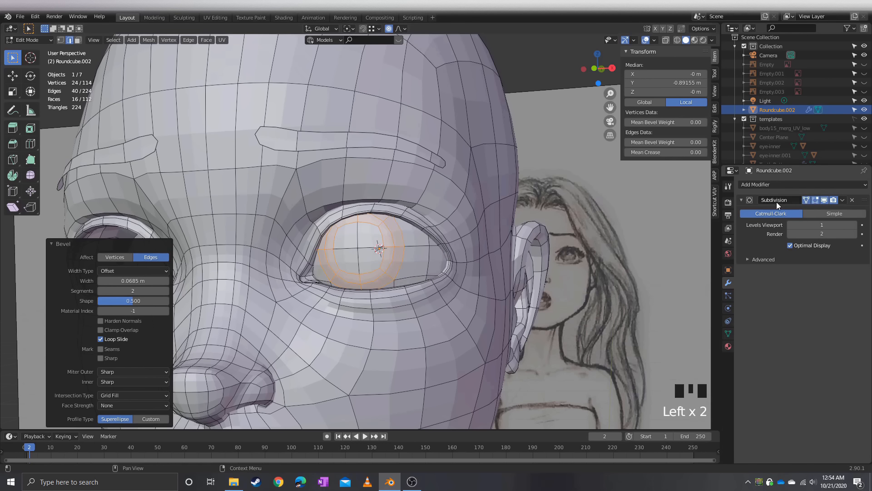
pyautogui.moveTo(400, 249); pyautogui.dragTo(355, 252, button='middle')
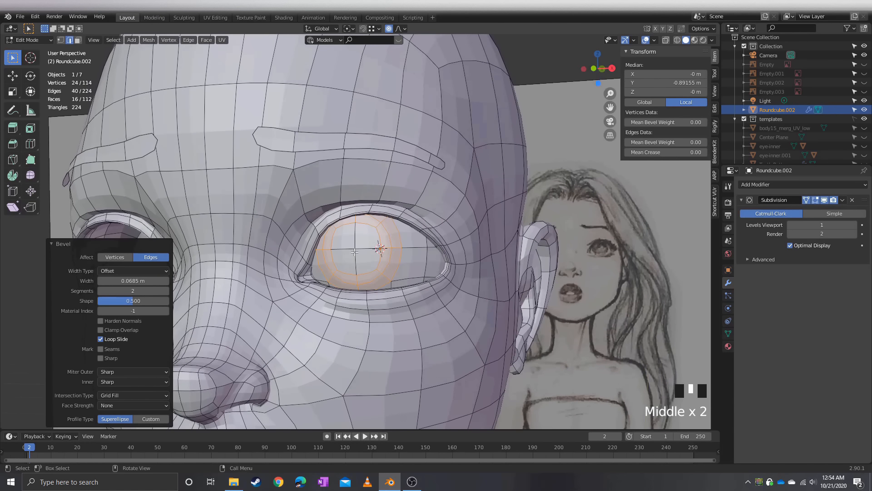
# Undo the bevel, try a narrower two-segment one of about 0.0118 m without subdivision display, and undo that too
pyautogui.hotkey('ctrl', 'z')
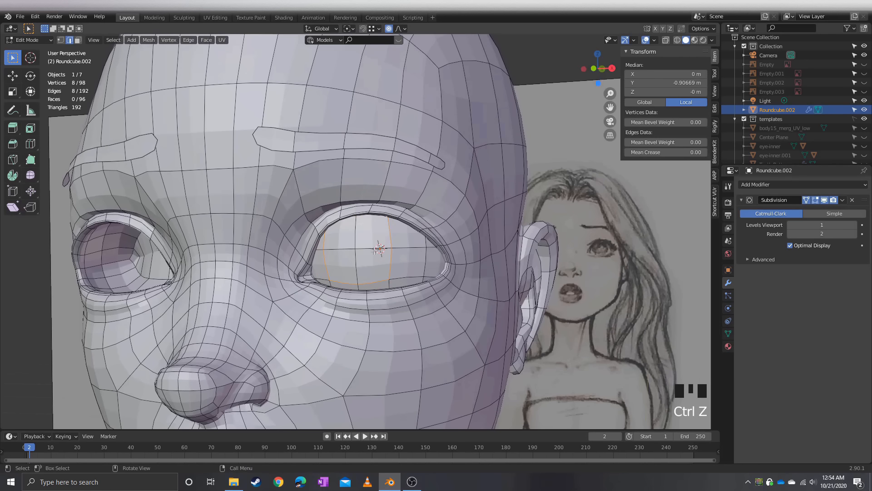
pyautogui.hotkey('ctrl', 'b')
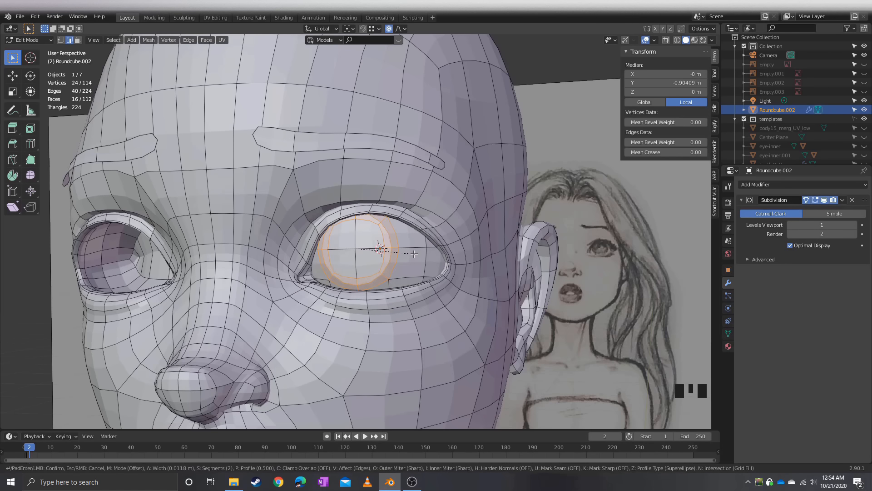
pyautogui.click(414, 254)
pyautogui.moveTo(364, 255); pyautogui.dragTo(366, 250, button='middle')
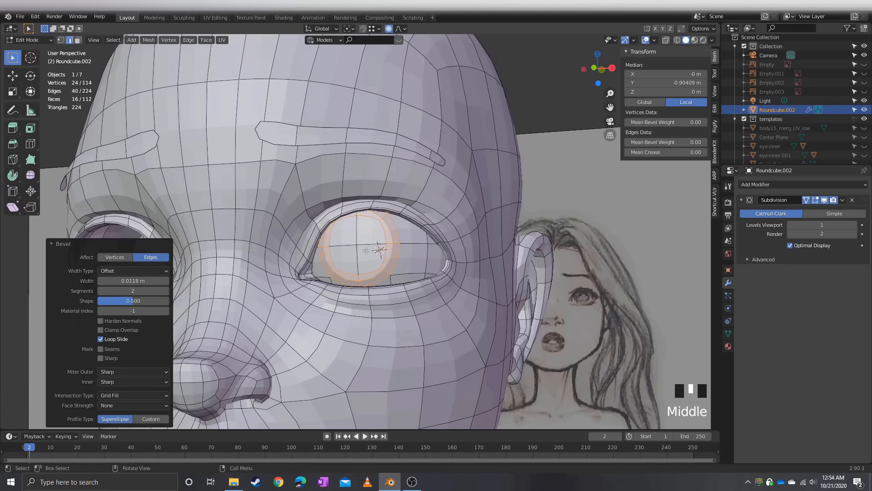
pyautogui.click(825, 200)
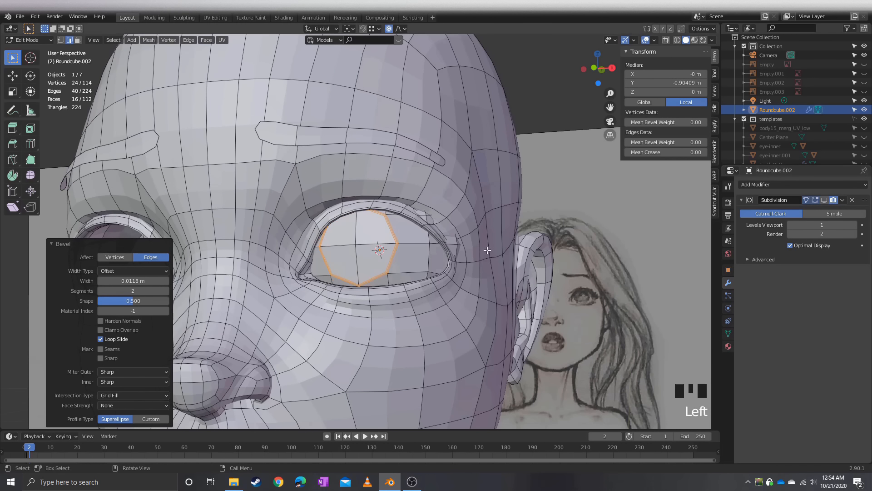
pyautogui.scroll(2, 418, 254)
pyautogui.scroll(2, 418, 253)
pyautogui.moveTo(418, 253); pyautogui.dragTo(409, 256, button='middle')
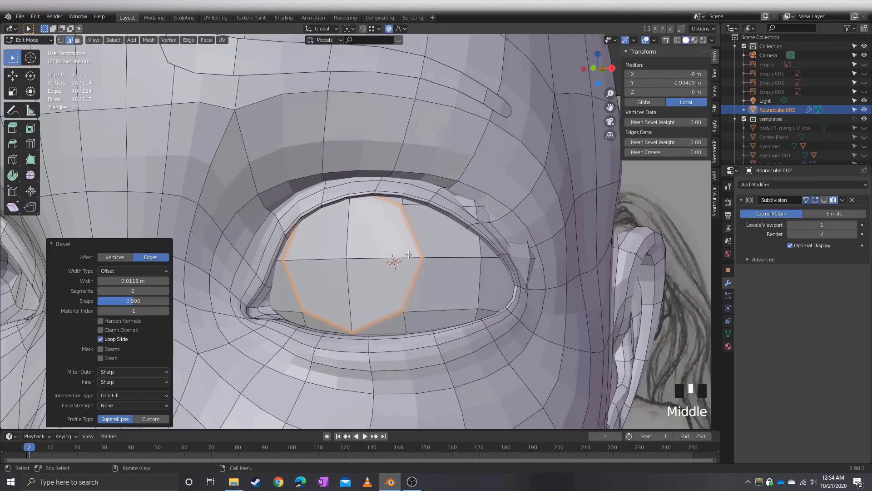
pyautogui.hotkey('ctrl', 'z')
# Bevel the circular iris loop about 0.0496 m wide with three segments and show the subdivided result
pyautogui.hotkey('ctrl', 'b')
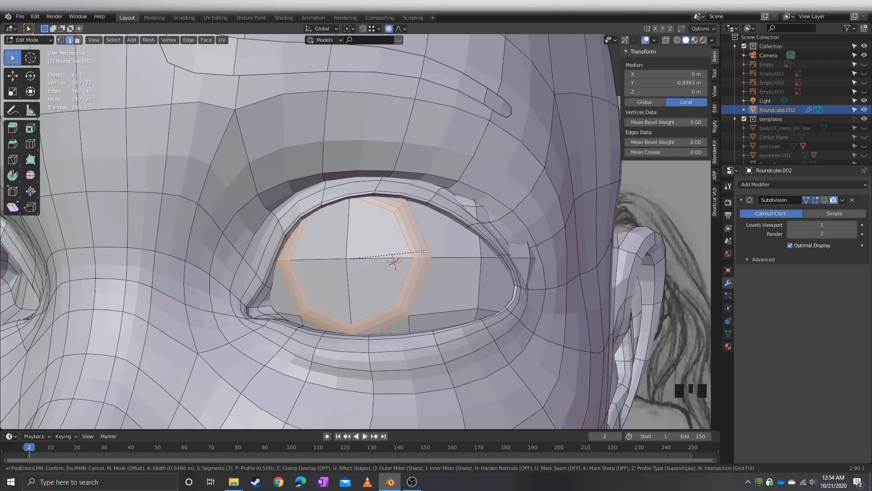
pyautogui.click(423, 251)
pyautogui.click(825, 201)
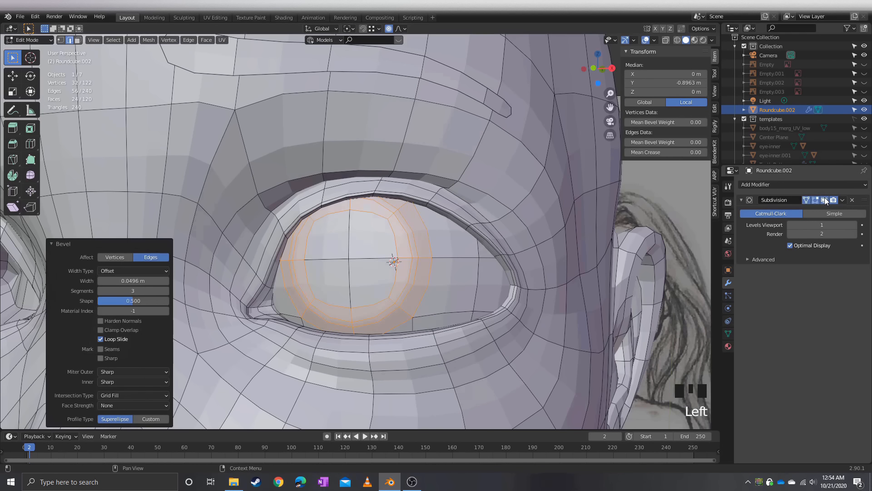
# Turn off the Subdivision modifier's viewport display and dissolve the outermost ring of edges around the beveled iris loop
pyautogui.click(825, 201)
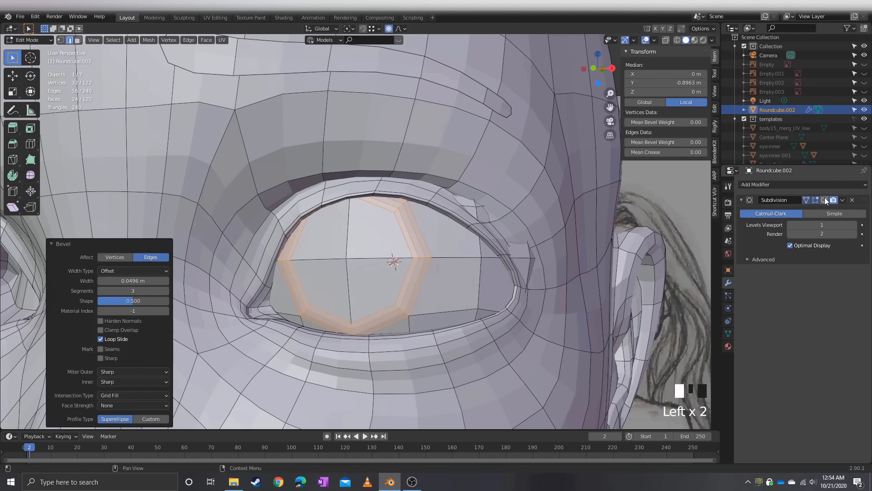
pyautogui.keyDown('alt'); pyautogui.click(424, 279); pyautogui.keyUp('alt')
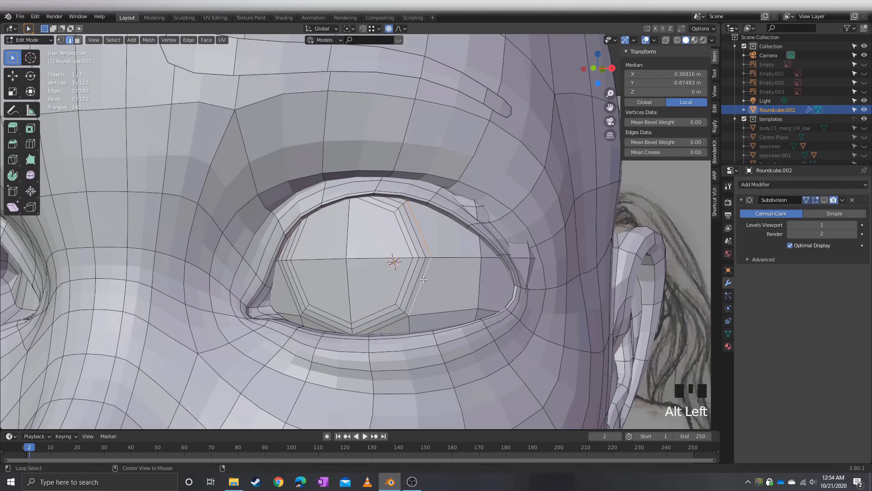
pyautogui.keyDown('alt'); pyautogui.keyDown('shift'); pyautogui.click(390, 323); pyautogui.keyUp('shift'); pyautogui.keyUp('alt')
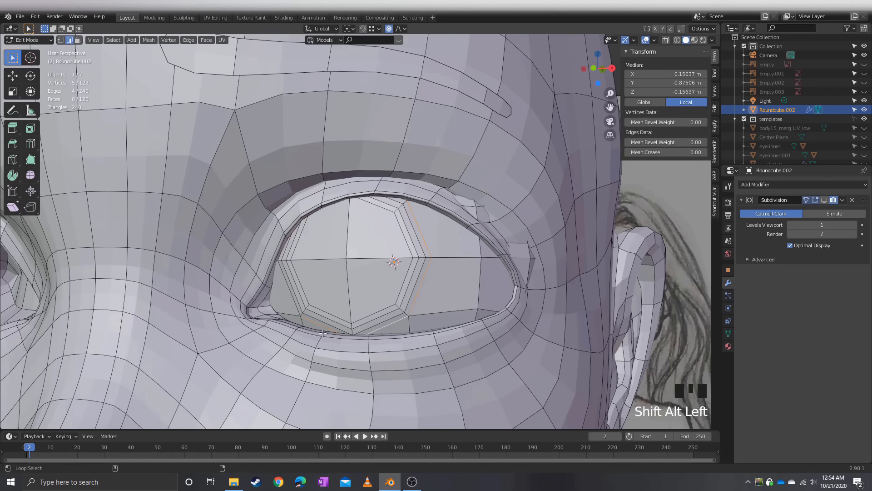
pyautogui.keyDown('alt'); pyautogui.keyDown('shift'); pyautogui.click(295, 304); pyautogui.keyUp('shift'); pyautogui.keyUp('alt')
pyautogui.moveTo(296, 304); pyautogui.dragTo(314, 275, button='middle')
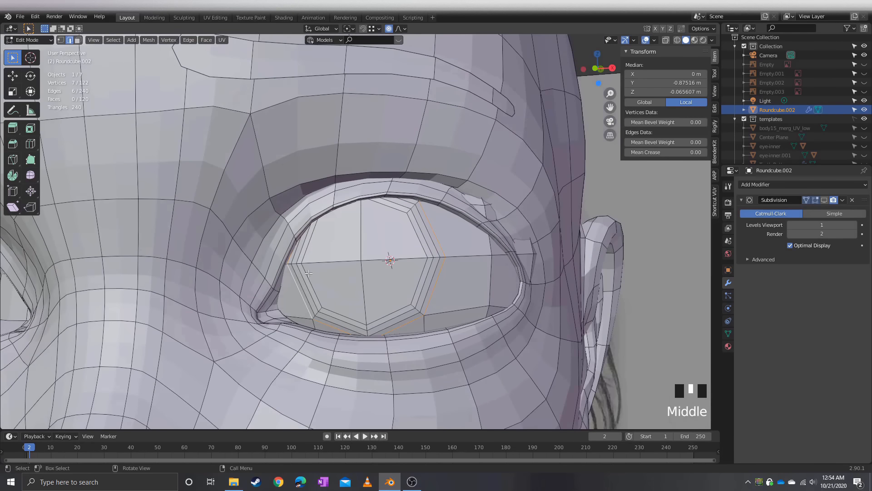
pyautogui.keyDown('alt'); pyautogui.keyDown('shift'); pyautogui.click(405, 197); pyautogui.keyUp('shift'); pyautogui.keyUp('alt')
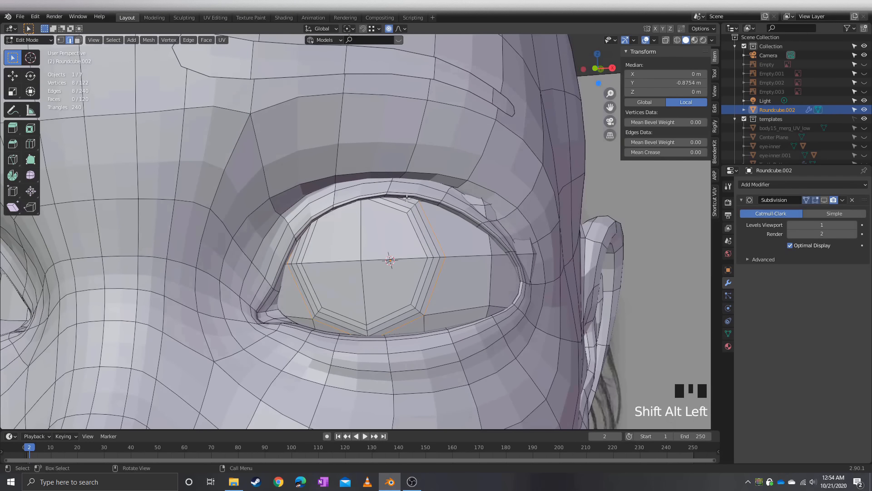
pyautogui.hotkey('alt', 'z')
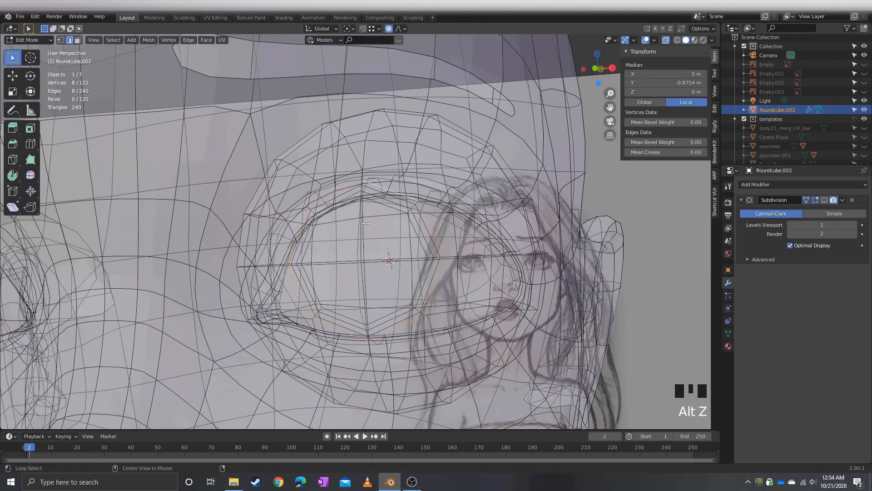
pyautogui.hotkey('alt', 'z')
pyautogui.moveTo(369, 224); pyautogui.dragTo(383, 269, button='middle')
pyautogui.press('x')
pyautogui.click(372, 249)
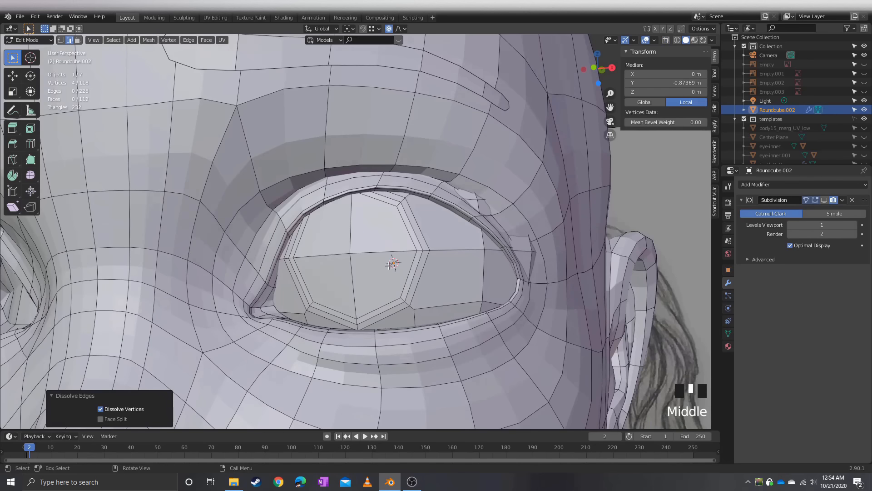
# Preview the iris loop between the eyelids with the Subdivision modifier's viewport display on, and turn that display off again
pyautogui.scroll(-2, 388, 265)
pyautogui.click(824, 200)
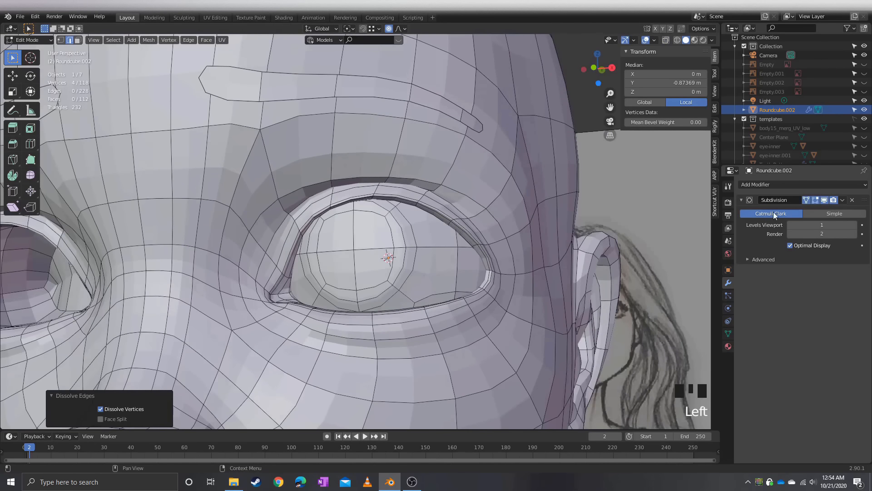
pyautogui.scroll(-2, 411, 241)
pyautogui.moveTo(411, 241); pyautogui.dragTo(424, 239, button='middle')
pyautogui.click(824, 200)
pyautogui.scroll(1, 412, 278)
pyautogui.scroll(1, 393, 270)
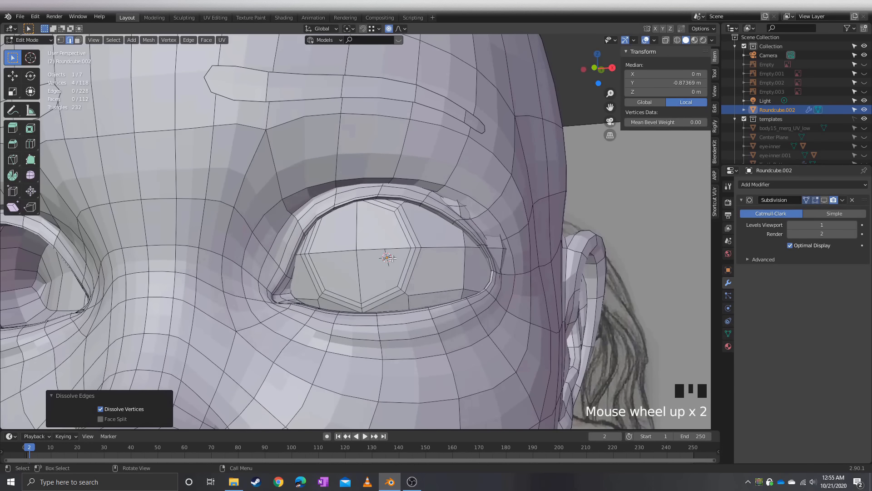
# Isolate the eyeball in local view and switch to vertex selection in Edit Mode
pyautogui.press('.')
pyautogui.press('/')
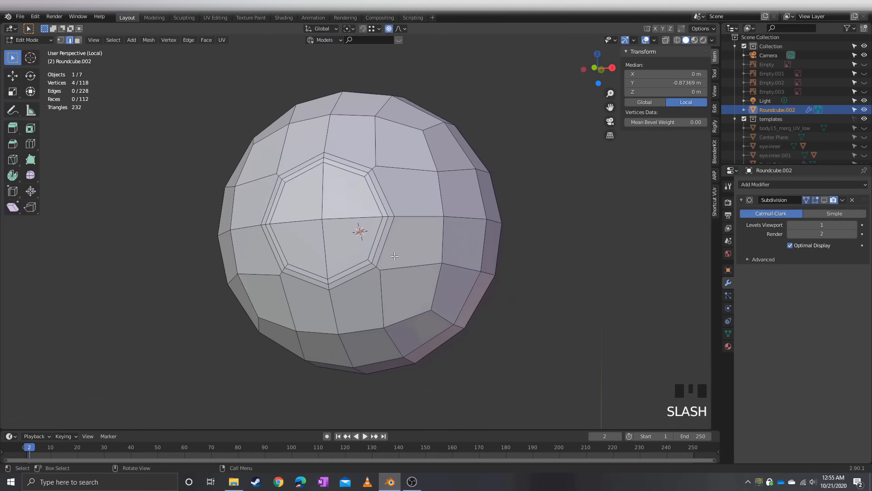
pyautogui.press('Tab')
pyautogui.press('1')
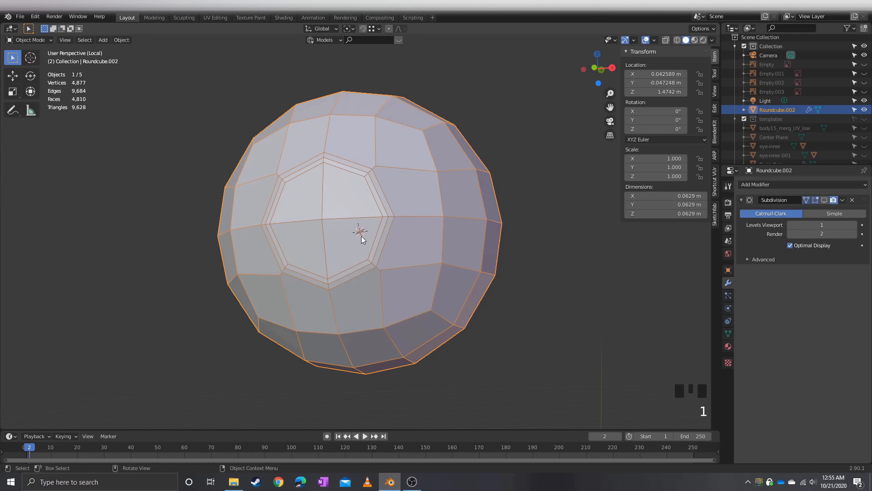
pyautogui.press('Tab')
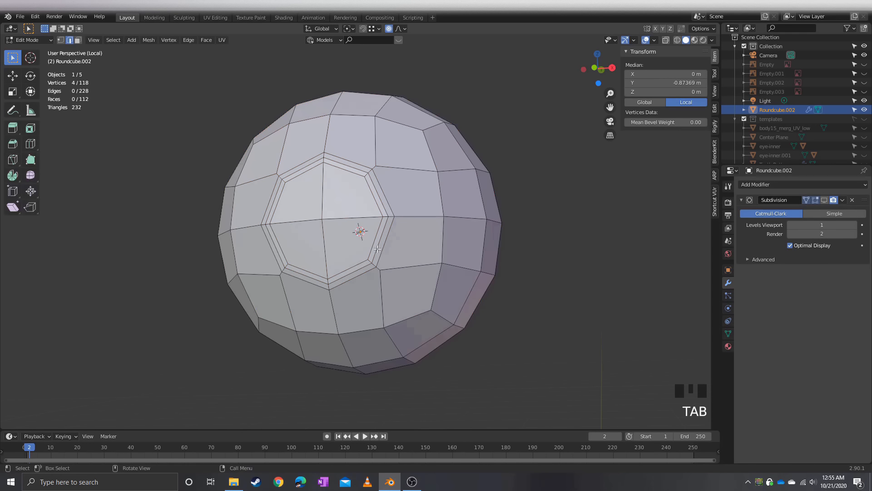
pyautogui.press('1')
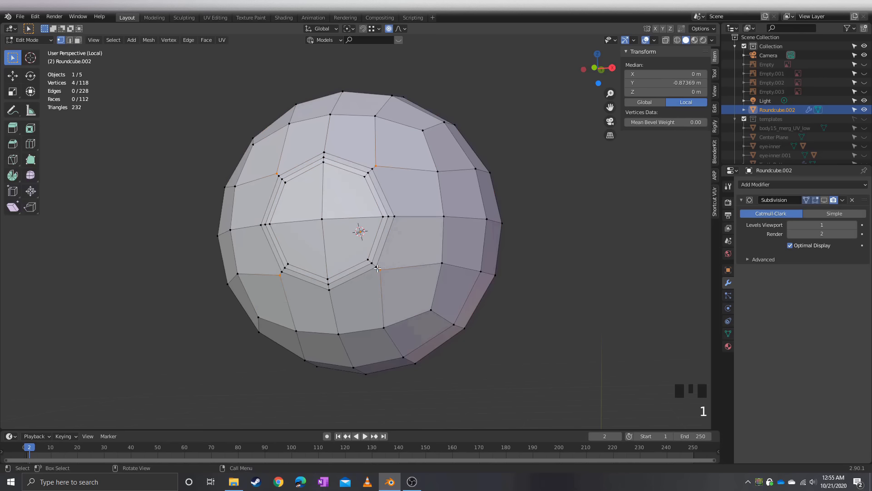
# Merge the doubled vertex pairs at the two lower corners of the iris loop using At First
pyautogui.click(373, 263)
pyautogui.keyDown('shift'); pyautogui.click(378, 268); pyautogui.keyUp('shift')
pyautogui.press('m')
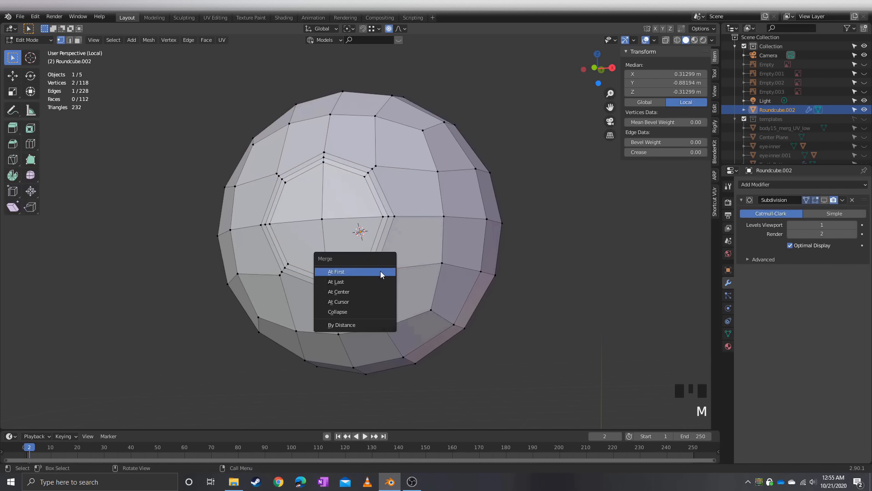
pyautogui.click(380, 271)
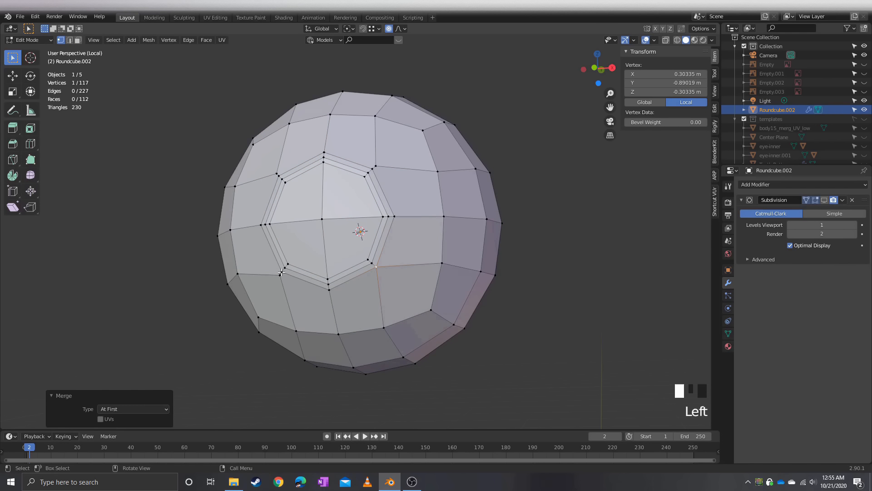
pyautogui.click(282, 273)
pyautogui.keyDown('shift'); pyautogui.click(283, 271); pyautogui.keyUp('shift')
pyautogui.press('m')
pyautogui.click(280, 277)
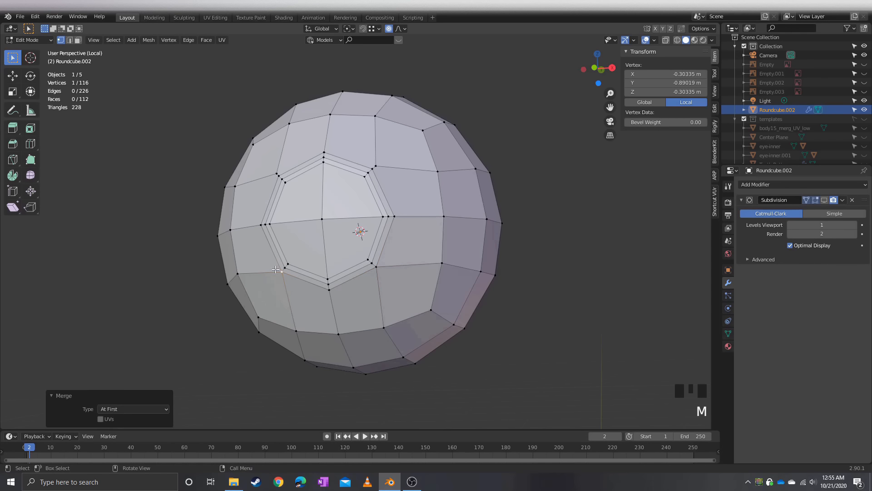
# Merge the doubled vertex pairs at the two upper corners of the iris loop using At First
pyautogui.click(278, 175)
pyautogui.keyDown('shift'); pyautogui.click(281, 179); pyautogui.keyUp('shift')
pyautogui.press('m')
pyautogui.click(276, 173)
pyautogui.click(369, 172)
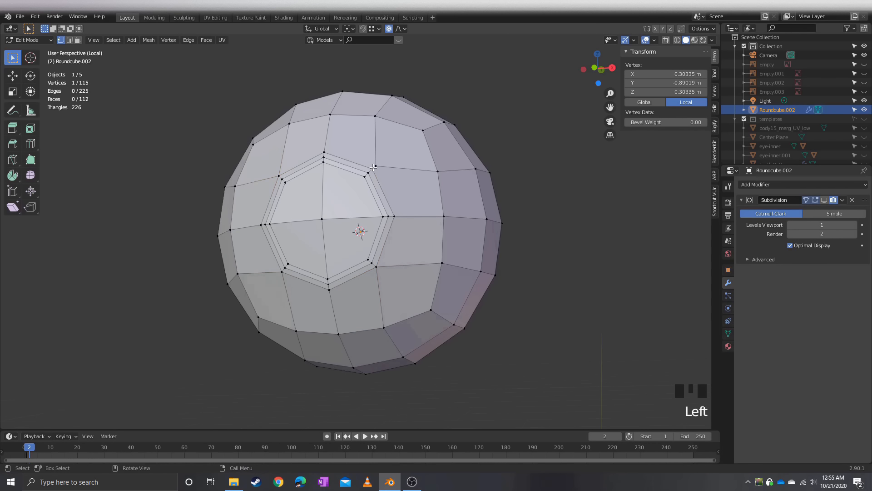
pyautogui.keyDown('shift'); pyautogui.click(374, 166); pyautogui.keyUp('shift')
pyautogui.press('m')
pyautogui.click(376, 163)
# Turn on the Subdivision modifier's viewport display and compare the iris loop with and without smoothing
pyautogui.press('Tab')
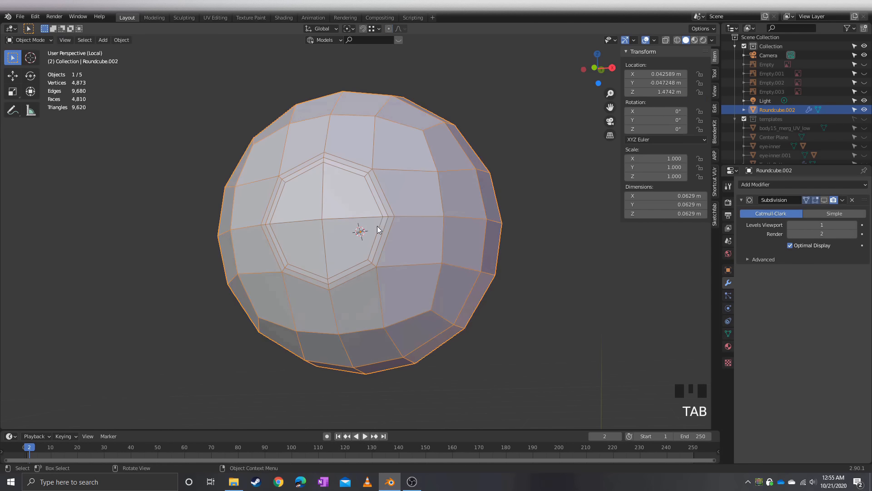
pyautogui.scroll(-2, 379, 220)
pyautogui.click(824, 200)
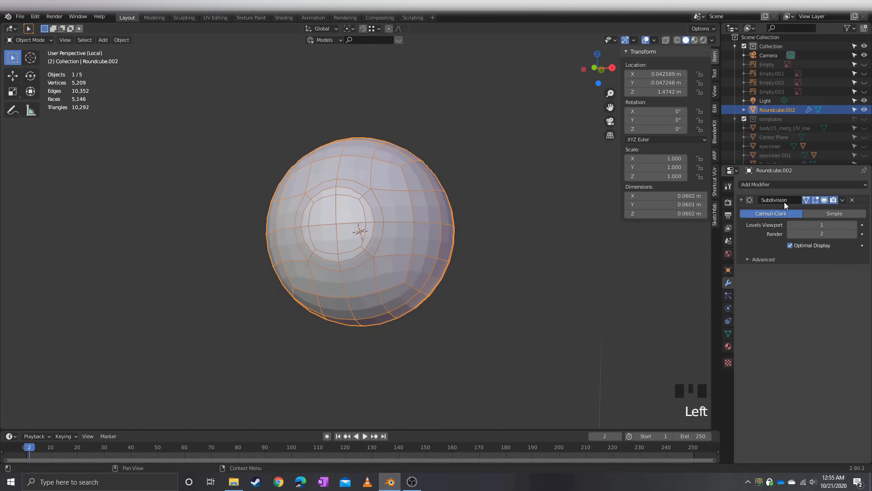
pyautogui.click(470, 164)
pyautogui.moveTo(469, 214); pyautogui.dragTo(420, 248, button='middle')
pyautogui.scroll(2, 466, 246)
pyautogui.press('Tab')
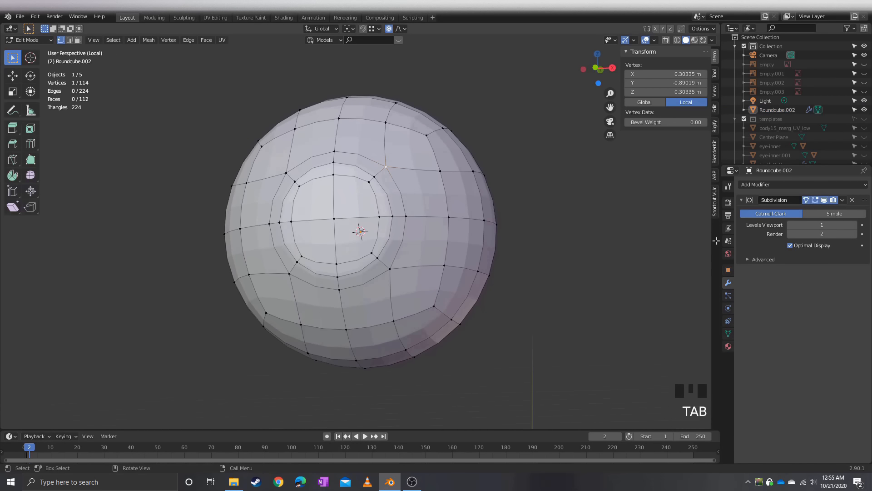
pyautogui.click(824, 200)
pyautogui.moveTo(459, 218); pyautogui.dragTo(463, 250, button='middle')
pyautogui.click(824, 200)
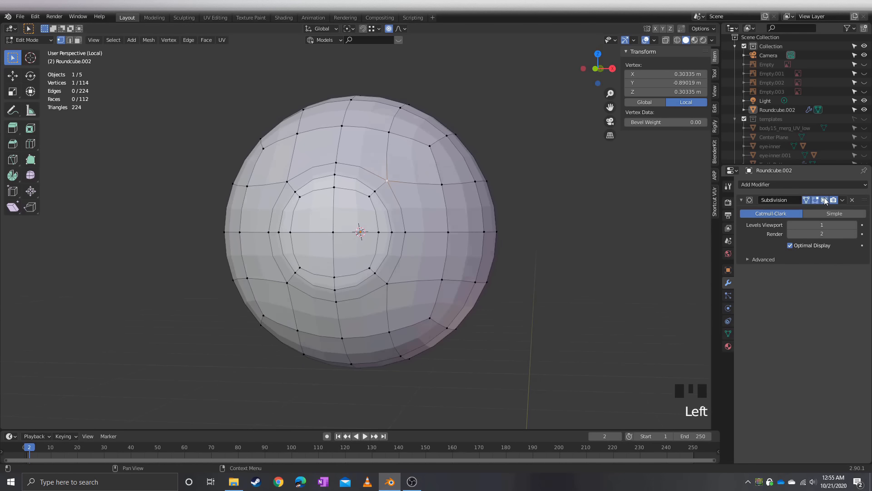
# Hide the wireframe overlay in Object Mode, exit local view and examine the eyeball within the whole head
pyautogui.press('Tab')
pyautogui.scroll(-1, 523, 247)
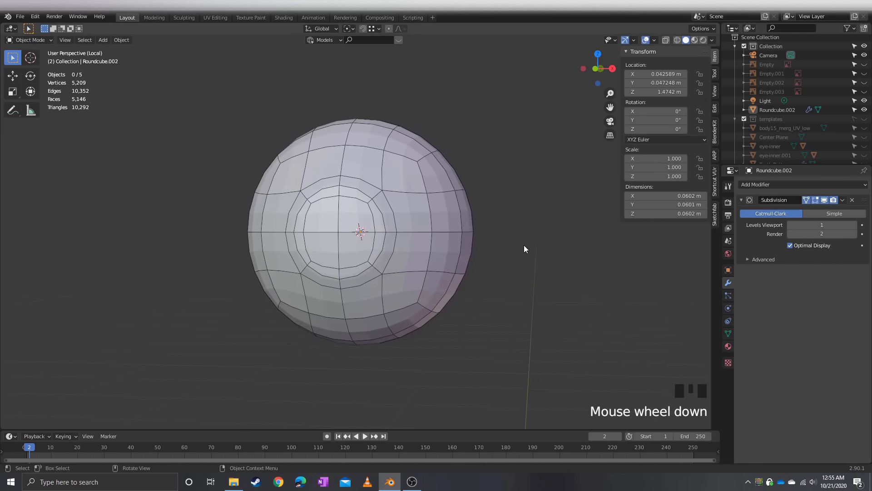
pyautogui.hotkey('shift', 'z')
pyautogui.moveTo(518, 249); pyautogui.dragTo(508, 287, button='middle')
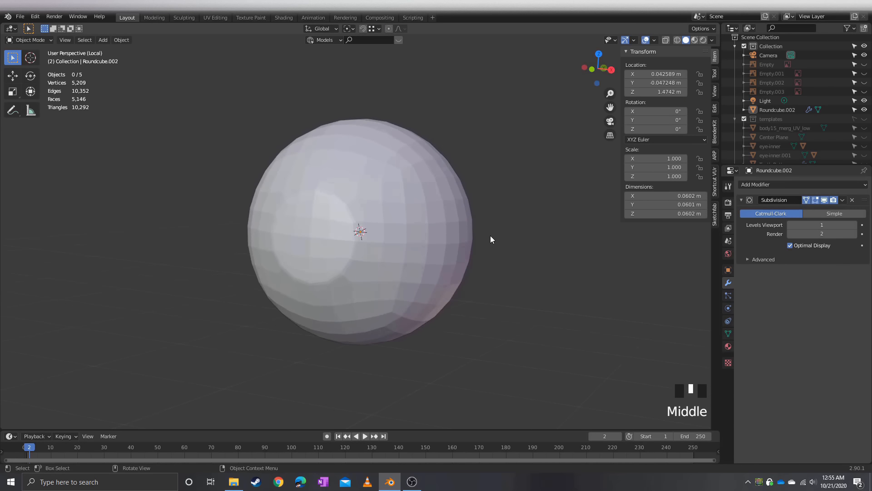
pyautogui.press('/')
pyautogui.scroll(-3, 492, 232)
pyautogui.scroll(2, 530, 236)
pyautogui.scroll(-4, 529, 236)
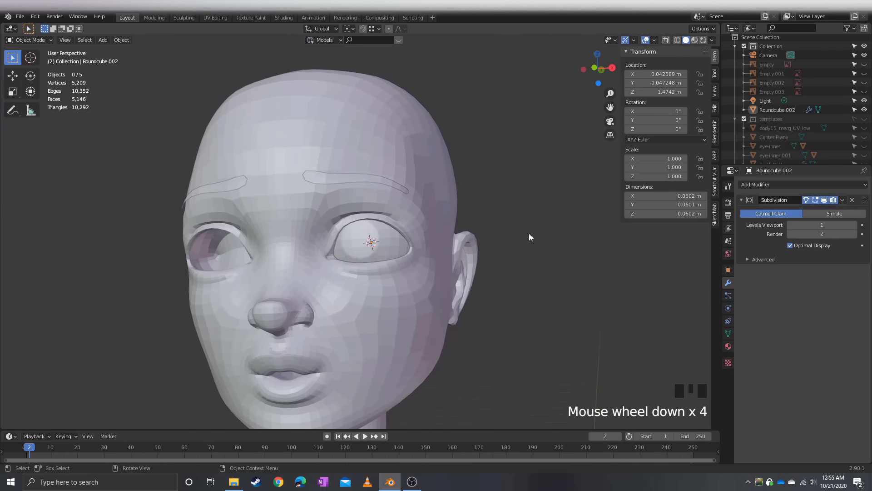
pyautogui.scroll(-5, 569, 224)
pyautogui.moveTo(568, 224); pyautogui.dragTo(601, 233, button='middle')
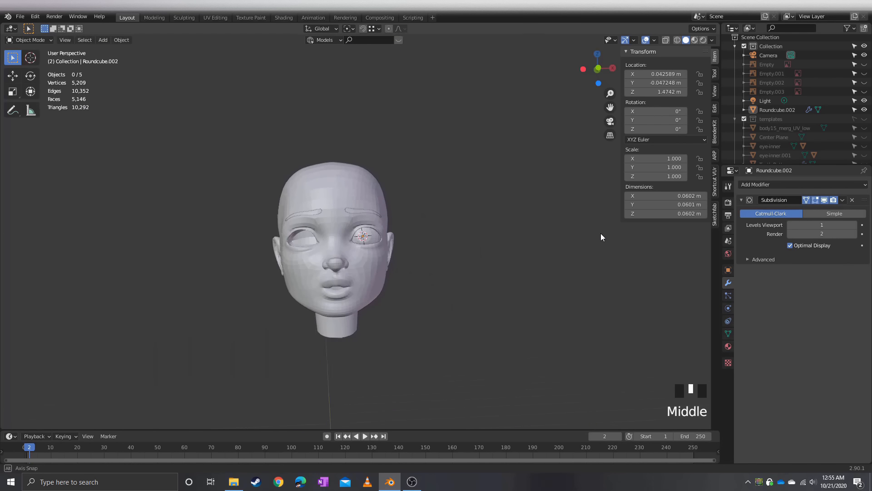
# Show the four Empty reference images beside the head and collapse the templates collection
pyautogui.scroll(4, 608, 218)
pyautogui.moveTo(864, 64); pyautogui.dragTo(863, 91)
pyautogui.scroll(-9, 860, 107)
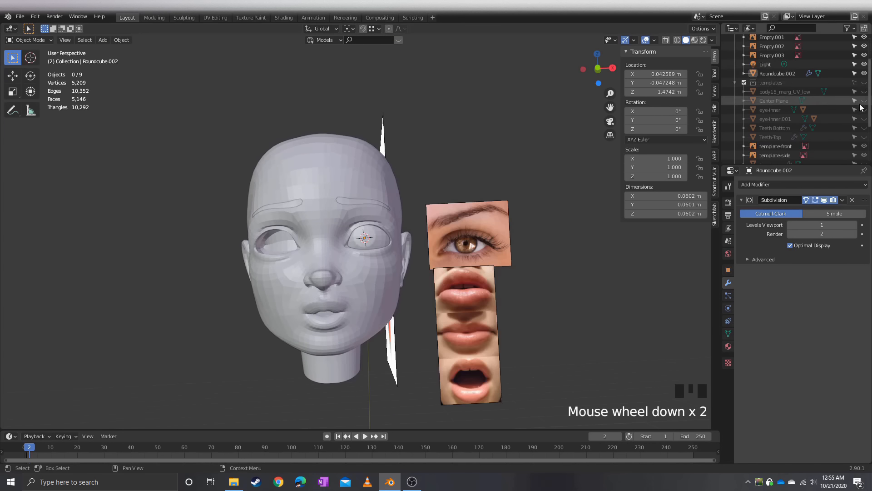
pyautogui.scroll(3, 832, 109)
pyautogui.click(863, 73)
pyautogui.click(736, 73)
pyautogui.moveTo(568, 150); pyautogui.dragTo(509, 161, button='middle')
pyautogui.moveTo(400, 191)
pyautogui.mouseDown(button='middle')
pyautogui.moveTo(357, 210)
pyautogui.moveTo(349, 227)
pyautogui.mouseUp(button='middle')
# Hide the reference images Empty.003, Empty.002 and Empty.001, leaving only the sketch reference shown
pyautogui.click(393, 114)
pyautogui.click(865, 73)
pyautogui.click(864, 64)
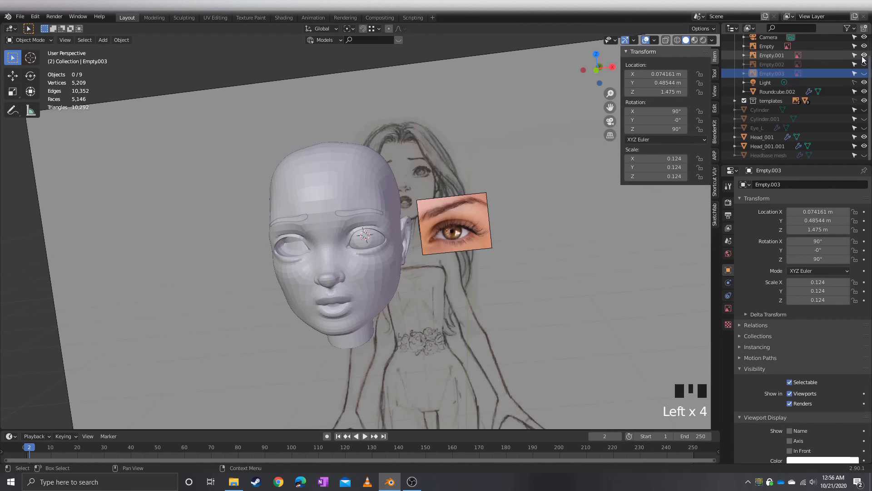
pyautogui.click(865, 55)
# Select the four front faces inside the eyeball's iris loop and scale them uniformly to 0.648
pyautogui.scroll(2, 430, 218)
pyautogui.moveTo(430, 218)
pyautogui.mouseDown(button='middle')
pyautogui.moveTo(356, 211)
pyautogui.moveTo(343, 197)
pyautogui.mouseUp(button='middle')
pyautogui.scroll(3, 356, 208)
pyautogui.scroll(1, 342, 200)
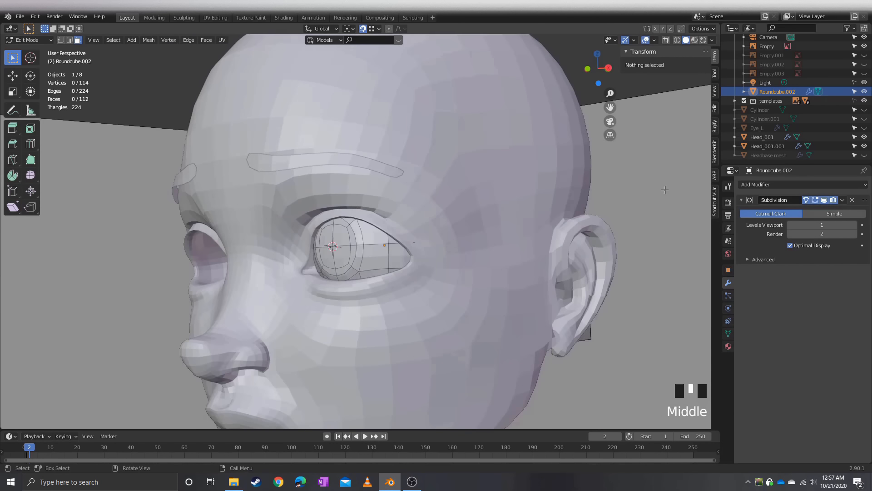
pyautogui.scroll(4, 375, 234)
pyautogui.moveTo(372, 232); pyautogui.dragTo(375, 234, button='middle')
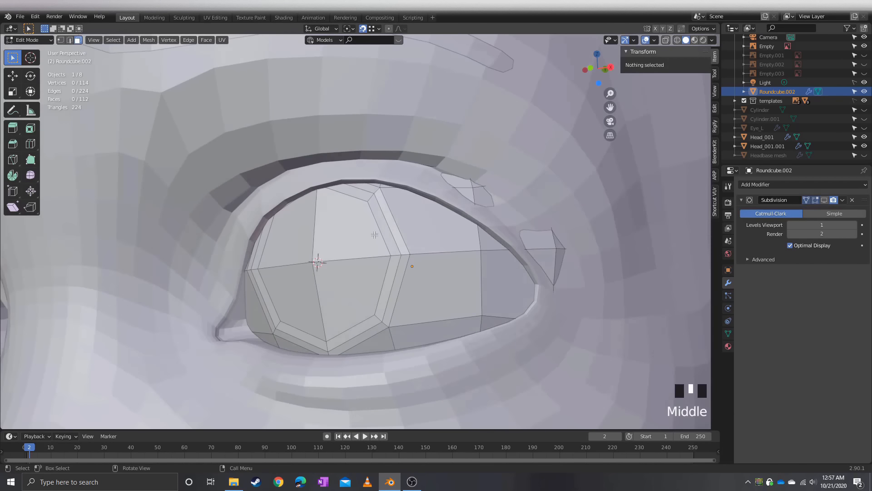
pyautogui.keyDown('shift'); pyautogui.click(353, 223); pyautogui.keyUp('shift')
pyautogui.keyDown('shift'); pyautogui.click(283, 237); pyautogui.keyUp('shift')
pyautogui.moveTo(283, 237); pyautogui.dragTo(318, 189, button='middle')
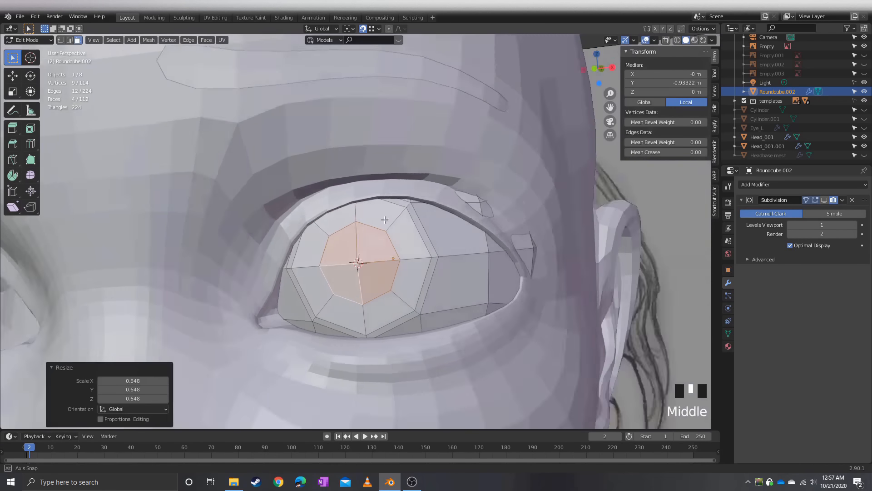
pyautogui.moveTo(385, 220); pyautogui.dragTo(302, 222, button='middle')
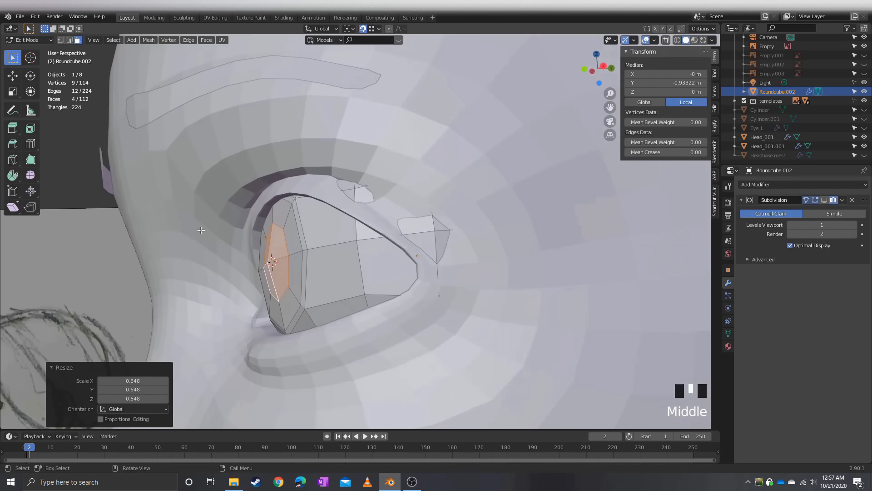
pyautogui.moveTo(306, 229)
pyautogui.mouseDown(button='middle')
pyautogui.moveTo(307, 220)
pyautogui.moveTo(406, 231)
pyautogui.moveTo(301, 237)
pyautogui.mouseUp(button='middle')
# Turn on the Subdivision modifier's viewport display and inspect the smoothed eyeball in Object Mode within the eyelids
pyautogui.click(824, 200)
pyautogui.press('Tab')
pyautogui.scroll(-2, 317, 242)
pyautogui.scroll(-1, 364, 224)
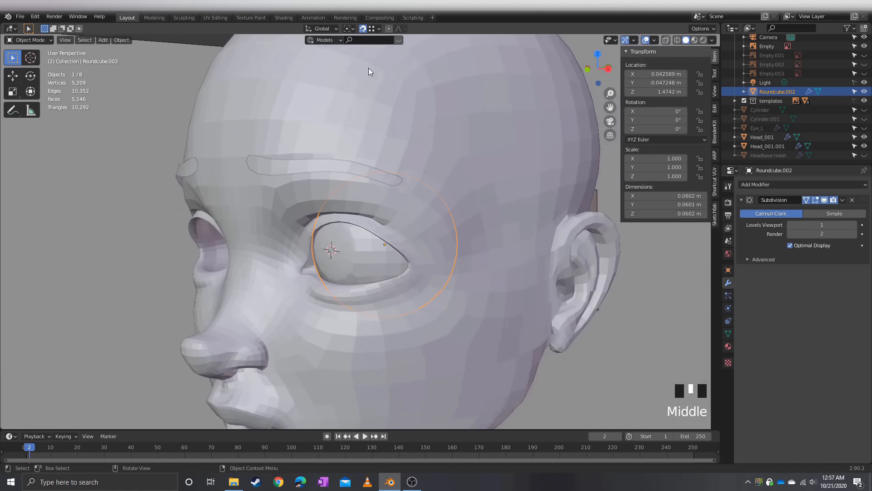
pyautogui.scroll(-2, 320, 166)
pyautogui.moveTo(320, 166); pyautogui.dragTo(364, 263, button='middle')
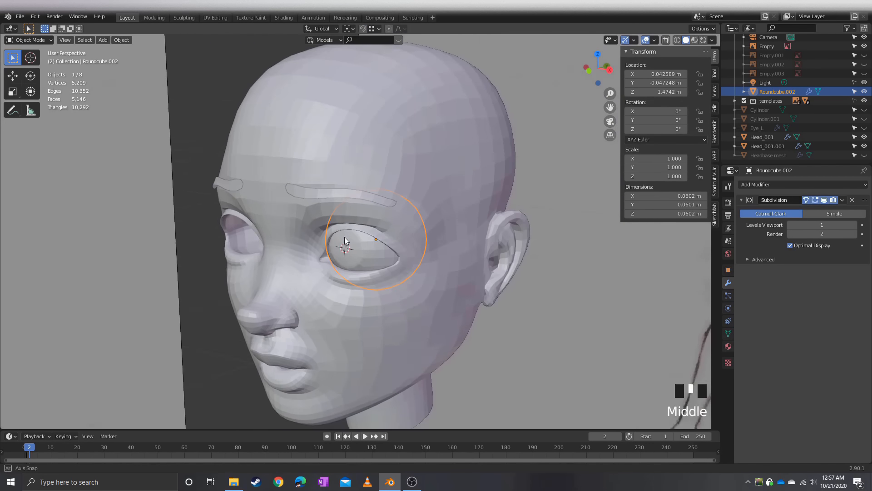
# Set the transform pivot point to Active Element
pyautogui.scroll(2, 364, 263)
pyautogui.click(349, 28)
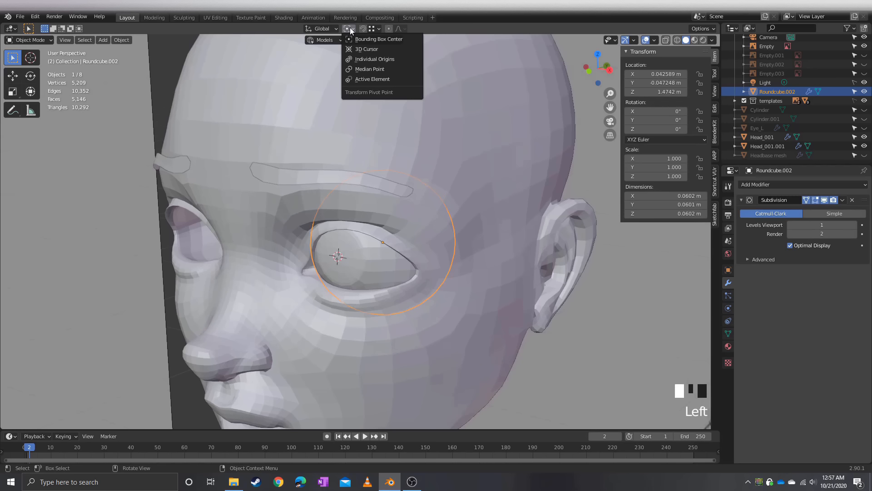
pyautogui.click(366, 79)
pyautogui.scroll(-1, 349, 204)
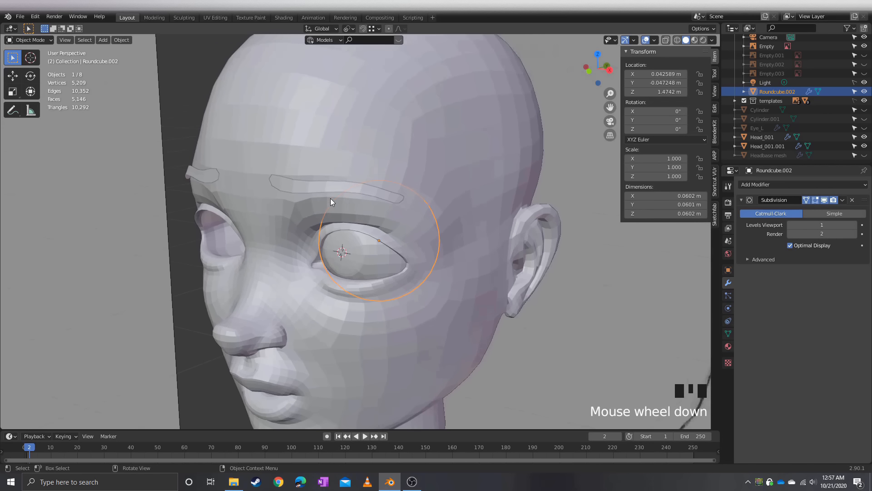
# Try rotating the eyeball about the global X and Z axes to test its fit within the eyelids
pyautogui.press('r')
pyautogui.press('x')
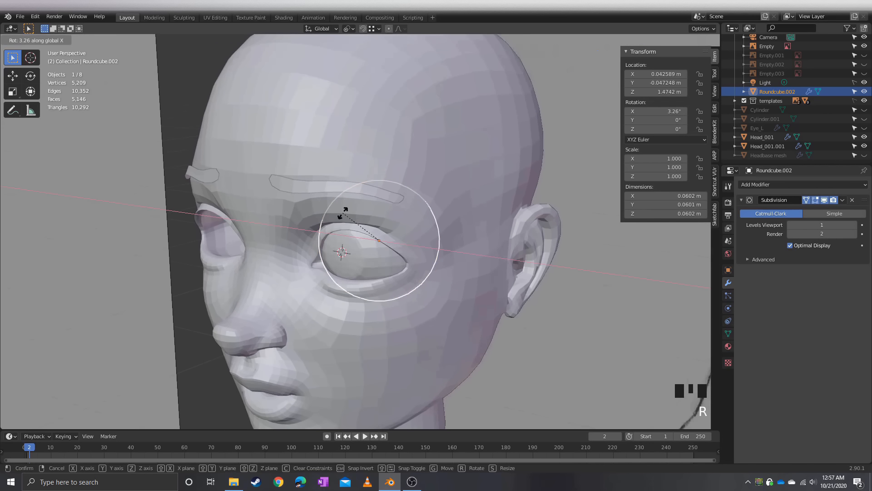
pyautogui.press('z')
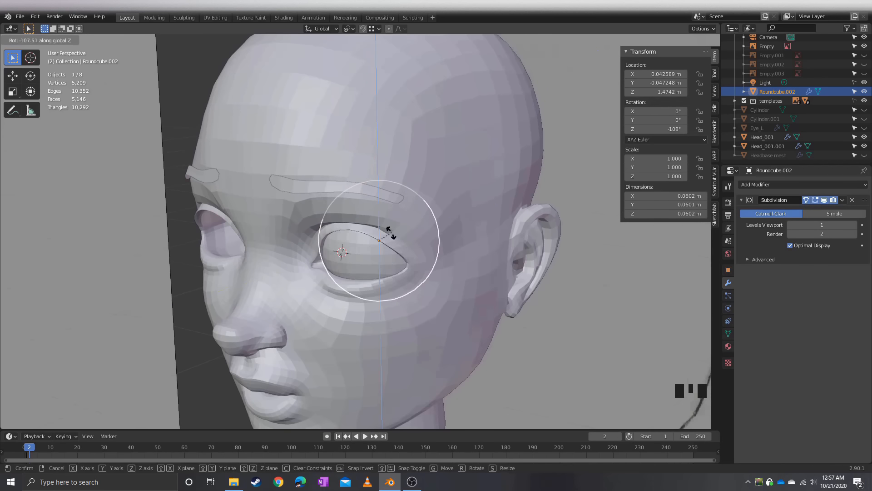
pyautogui.rightClick(358, 206)
pyautogui.press('r')
pyautogui.press('z')
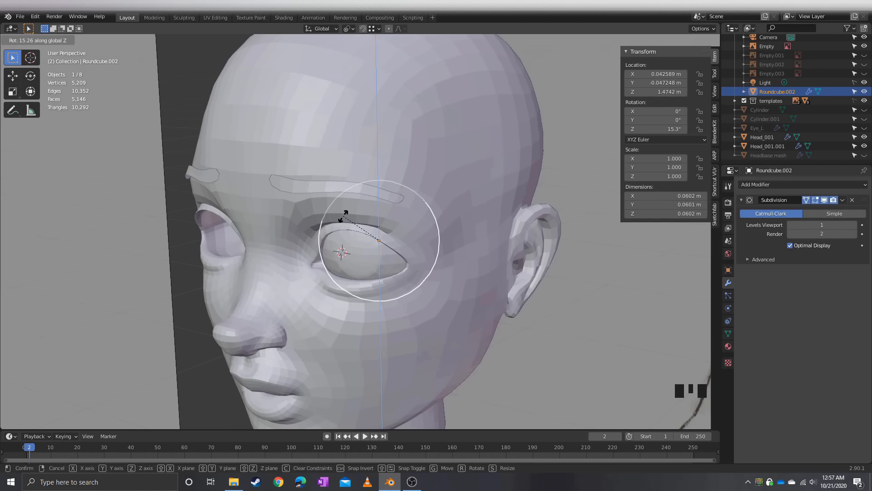
pyautogui.press('Escape')
# In Edit Mode, move the eyeball's four selected iris faces forward by -0.001536 m along the global Y axis
pyautogui.moveTo(374, 230); pyautogui.dragTo(277, 220, button='middle')
pyautogui.scroll(2, 277, 220)
pyautogui.press('Tab')
pyautogui.scroll(1, 343, 211)
pyautogui.moveTo(343, 211); pyautogui.dragTo(342, 219, button='middle')
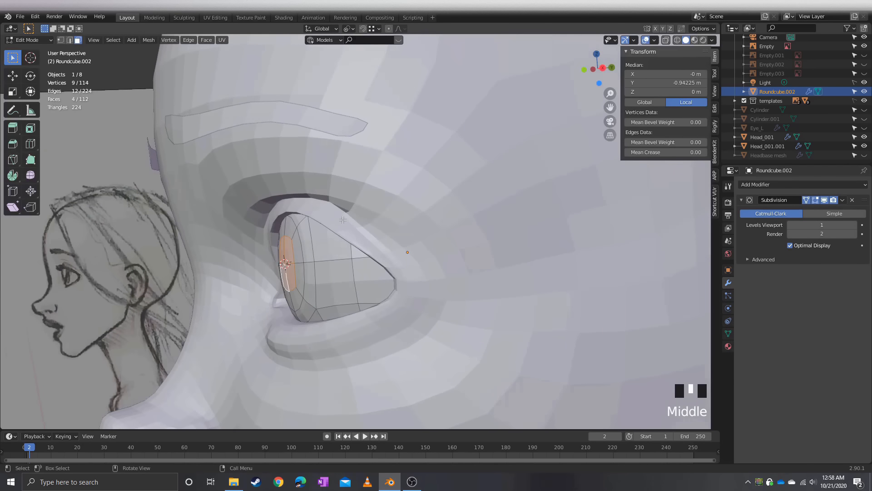
pyautogui.press('g')
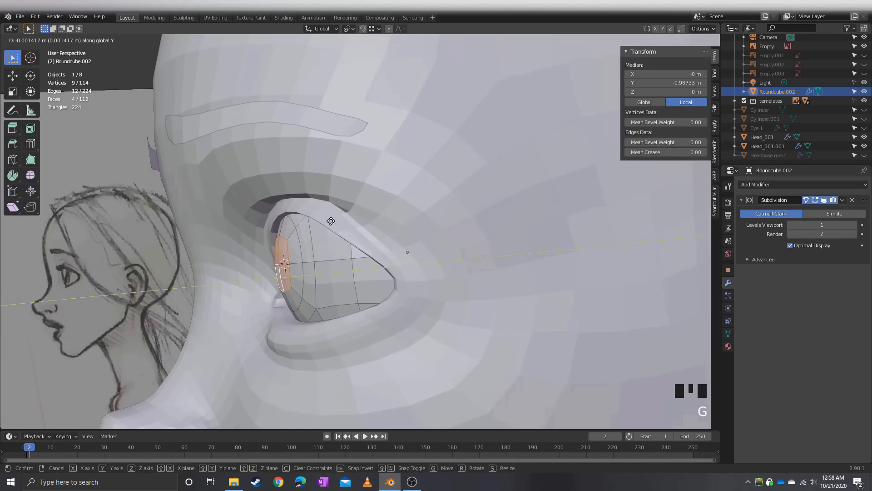
pyautogui.click(331, 221)
pyautogui.scroll(-2, 330, 221)
pyautogui.moveTo(330, 221)
pyautogui.mouseDown(button='middle')
pyautogui.moveTo(321, 237)
pyautogui.moveTo(342, 233)
pyautogui.mouseUp(button='middle')
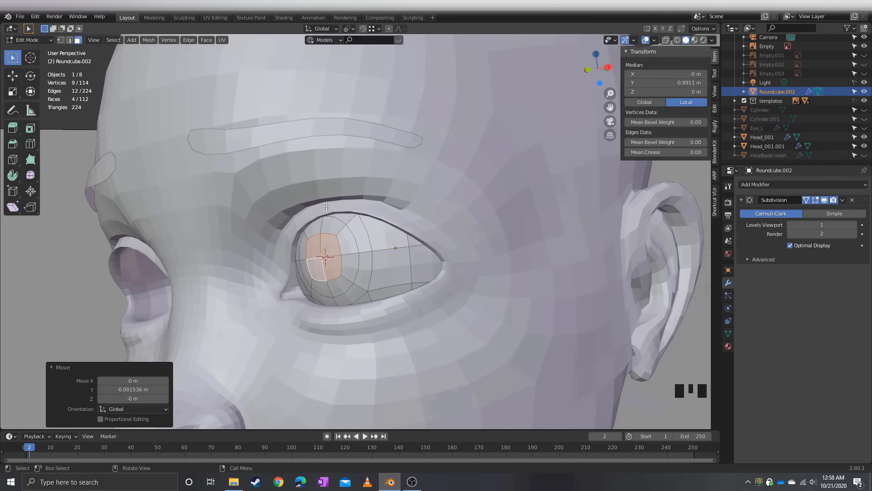
# Try rotating the eyeball about the global Z axis in Object Mode to check the protruding iris area
pyautogui.press('Tab')
pyautogui.press('r')
pyautogui.press('z')
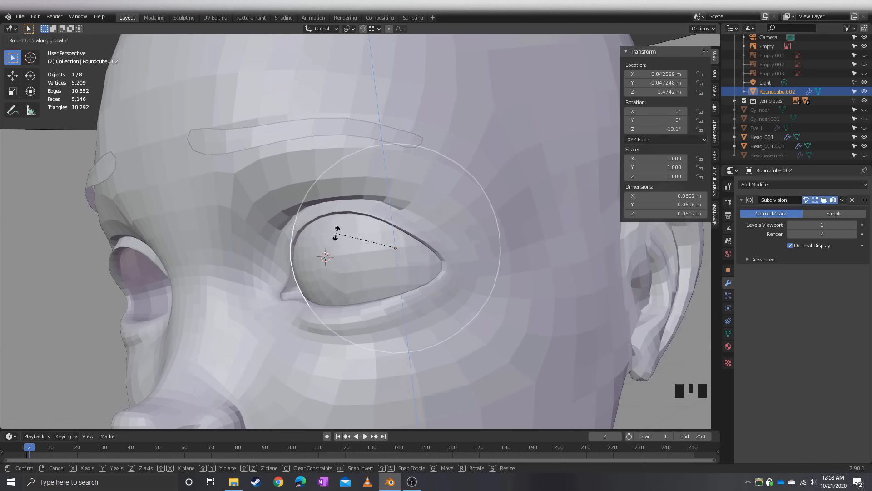
pyautogui.rightClick(303, 231)
# Move the iris faces back 0.001687 m along global Y using smooth proportional editing with a size of 0.027
pyautogui.moveTo(325, 239)
pyautogui.mouseDown(button='middle')
pyautogui.moveTo(282, 235)
pyautogui.moveTo(317, 267)
pyautogui.moveTo(305, 244)
pyautogui.moveTo(273, 222)
pyautogui.mouseUp(button='middle')
pyautogui.press('Tab')
pyautogui.press('o')
pyautogui.hotkey('alt', 'z')
pyautogui.press('g')
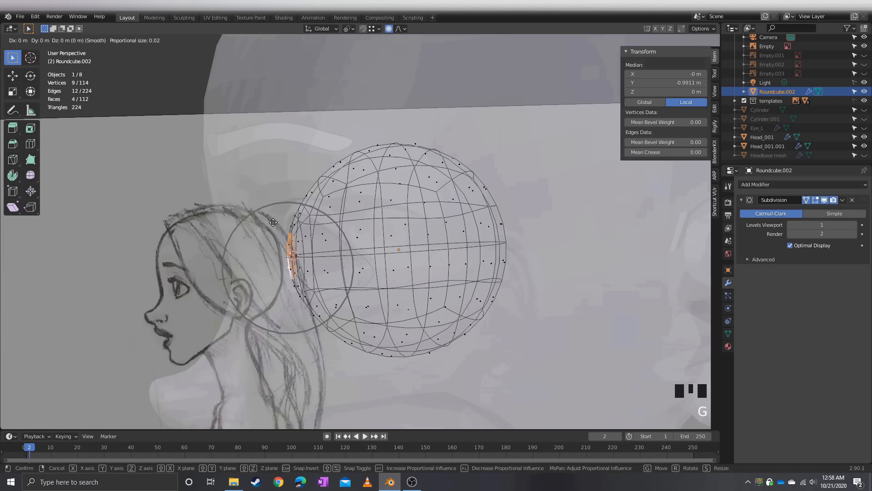
pyautogui.press('y')
pyautogui.scroll(-2, 278, 222)
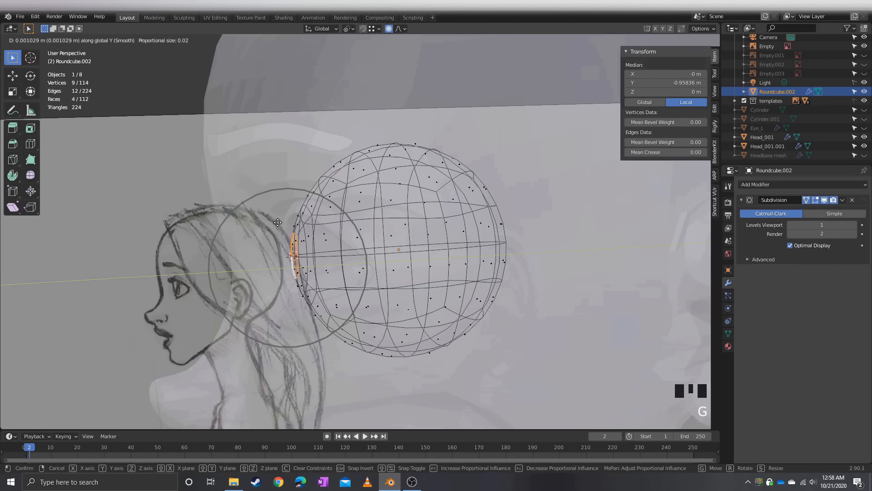
pyautogui.click(279, 221)
pyautogui.press('g')
pyautogui.press('y')
pyautogui.scroll(-2, 283, 221)
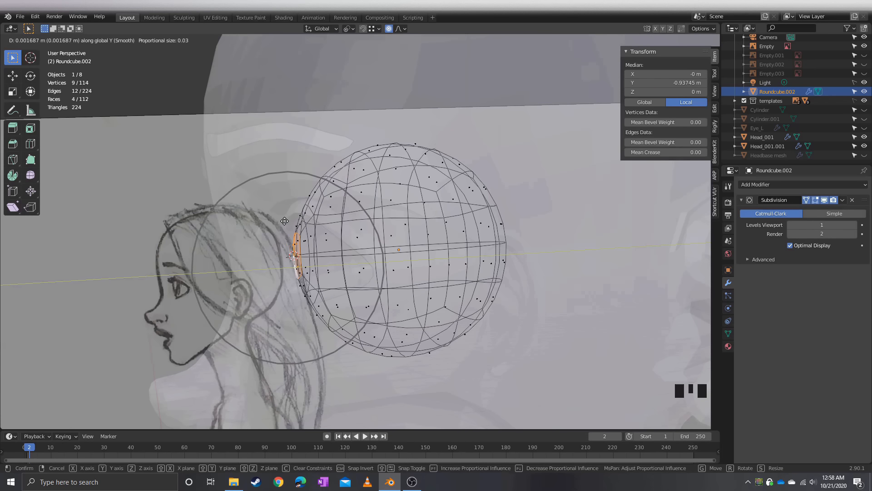
pyautogui.click(285, 221)
pyautogui.hotkey('alt', 'z')
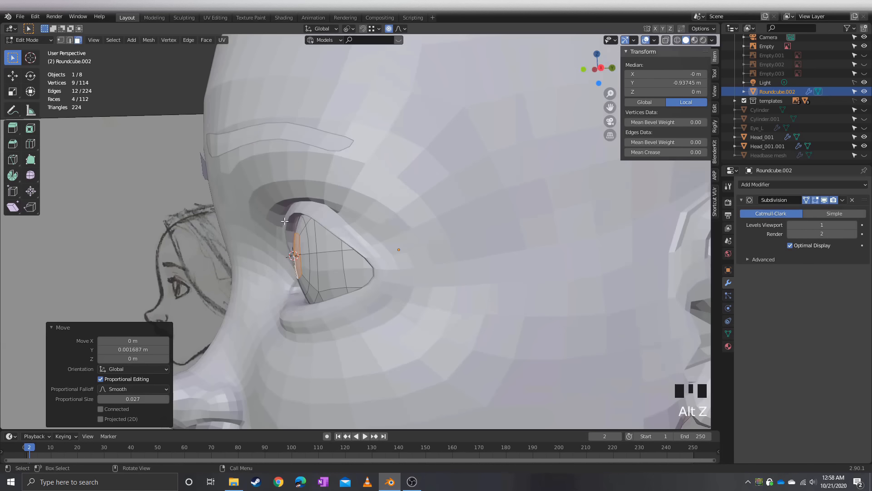
# Try rotating the eyeball about global Z in Object Mode to test the flattened iris area, and undo the rotation
pyautogui.press('Tab')
pyautogui.moveTo(302, 241); pyautogui.dragTo(336, 250, button='middle')
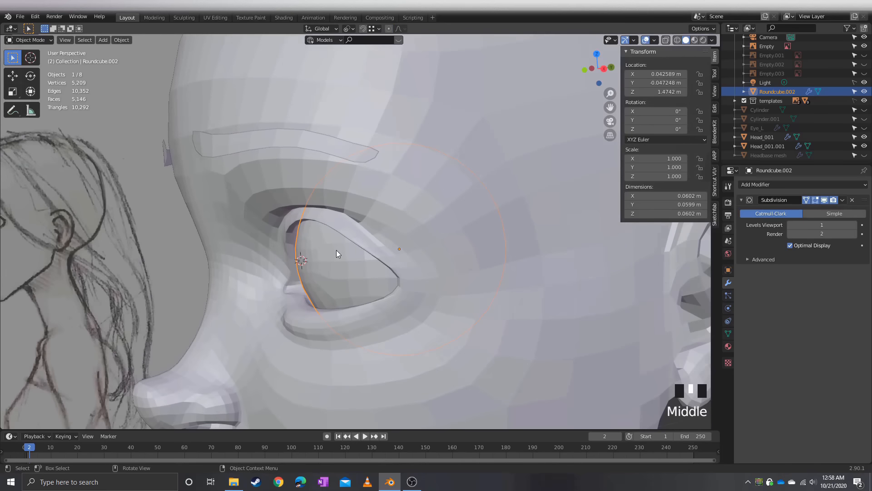
pyautogui.press('r')
pyautogui.press('z')
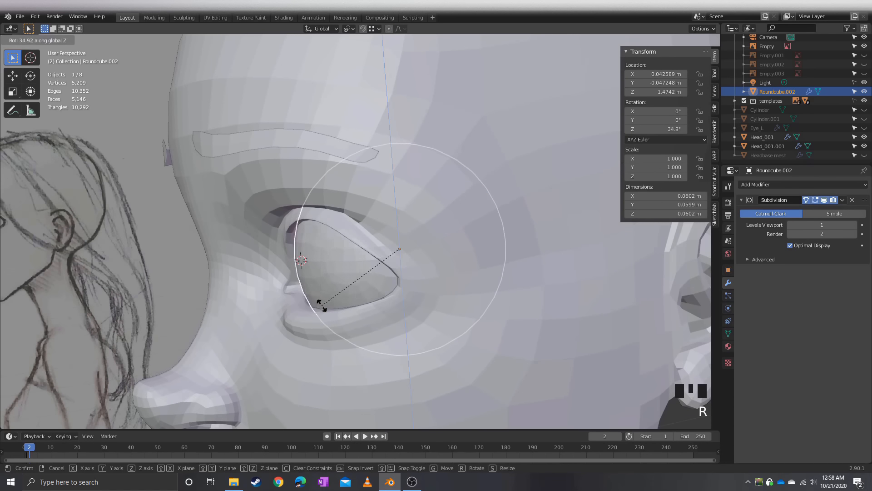
pyautogui.click(331, 315)
pyautogui.moveTo(331, 316); pyautogui.dragTo(361, 168, button='middle')
pyautogui.hotkey('ctrl', 'z')
pyautogui.press('r')
pyautogui.rightClick(364, 201)
# Examine how the eyeball meets the upper eyelid with the wireframe overlay shown, test-rotating it about global Z
pyautogui.hotkey('shift', 'z')
pyautogui.keyDown('shift'); pyautogui.moveTo(372, 213); pyautogui.dragTo(371, 181, button='middle'); pyautogui.keyUp('shift')
pyautogui.scroll(2, 349, 215)
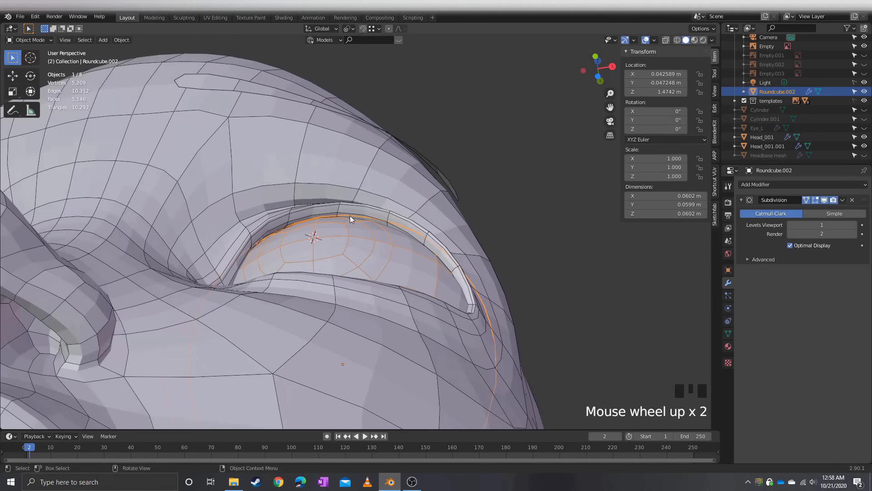
pyautogui.moveTo(350, 215)
pyautogui.mouseDown(button='middle')
pyautogui.moveTo(331, 216)
pyautogui.moveTo(342, 201)
pyautogui.mouseUp(button='middle')
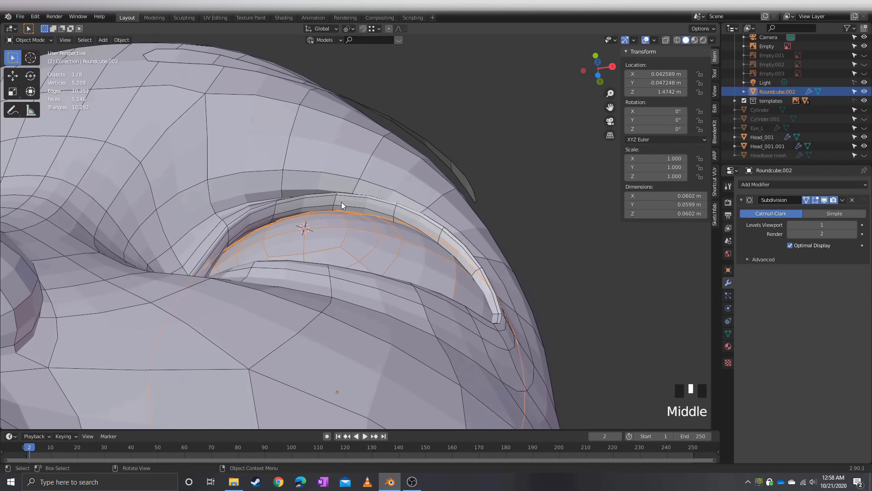
pyautogui.press('r')
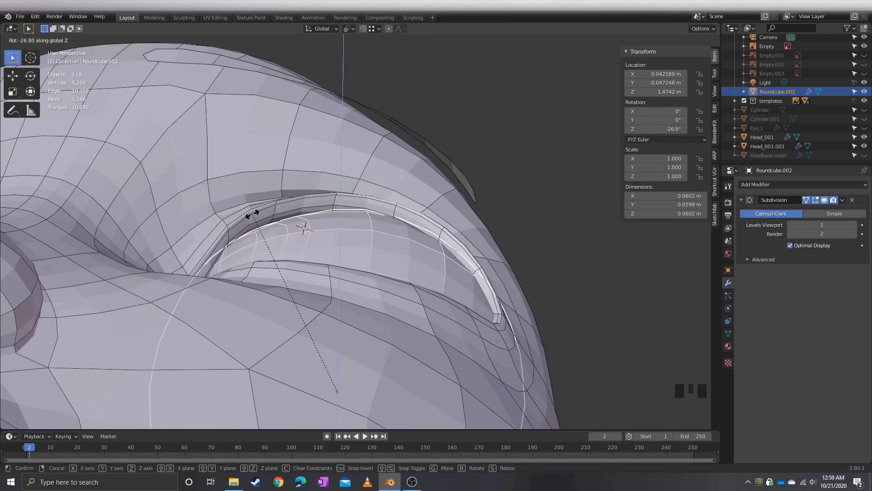
pyautogui.rightClick(397, 228)
pyautogui.scroll(-1, 356, 189)
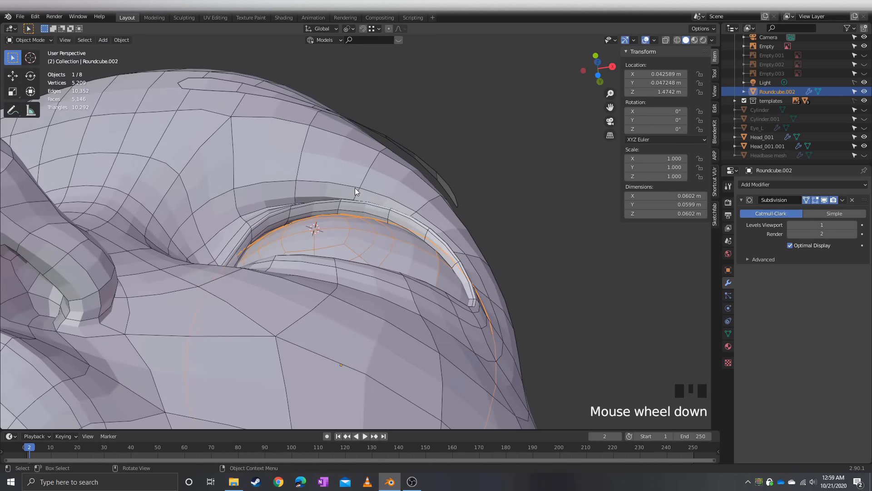
pyautogui.moveTo(355, 189); pyautogui.dragTo(323, 278, button='middle')
pyautogui.scroll(-2, 503, 238)
pyautogui.click(396, 206)
pyautogui.moveTo(396, 206)
pyautogui.mouseDown(button='middle')
pyautogui.moveTo(355, 254)
pyautogui.moveTo(329, 268)
pyautogui.moveTo(385, 269)
pyautogui.moveTo(383, 250)
pyautogui.moveTo(348, 257)
pyautogui.moveTo(334, 213)
pyautogui.moveTo(260, 229)
pyautogui.moveTo(312, 282)
pyautogui.moveTo(353, 241)
pyautogui.moveTo(347, 200)
pyautogui.moveTo(318, 241)
pyautogui.mouseUp(button='middle')
pyautogui.hotkey('shift', 'z')
# Select the eyeball and duplicate it in place
pyautogui.click(336, 268)
pyautogui.scroll(-2, 276, 250)
pyautogui.scroll(2, 338, 268)
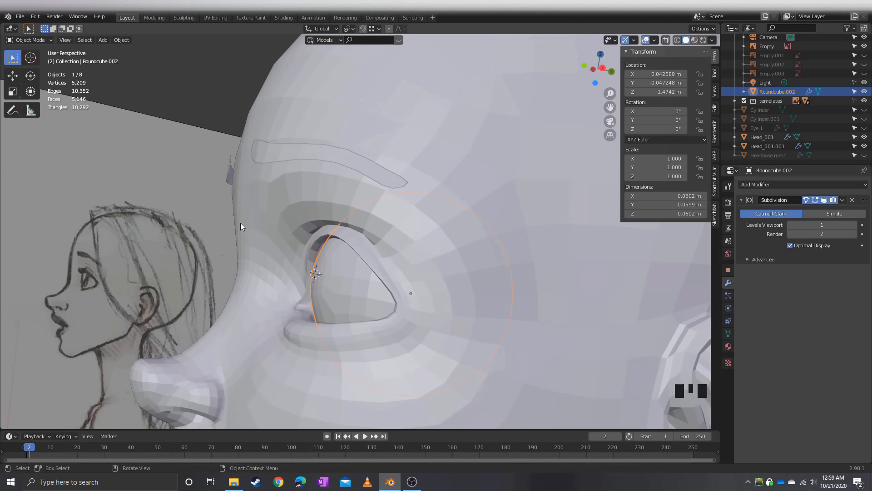
pyautogui.hotkey('shift', 'd')
pyautogui.rightClick(235, 240)
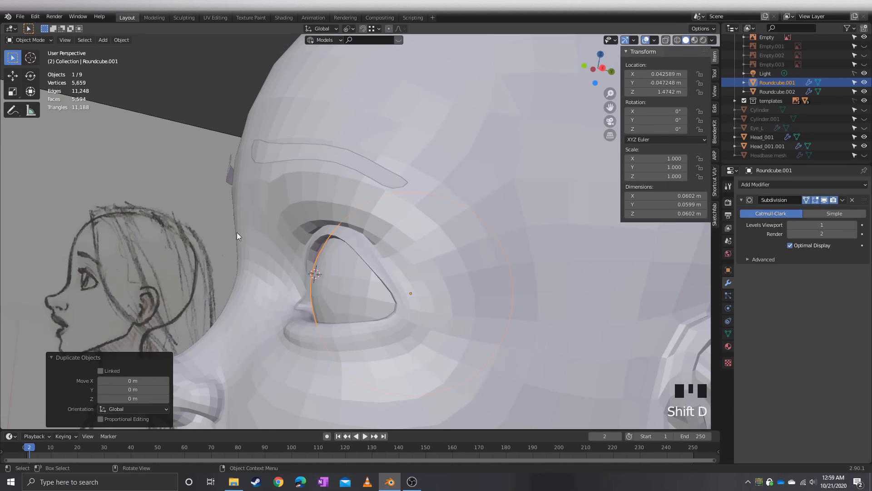
# Select the entire mesh of the duplicated eyeball in Edit Mode with X-ray on
pyautogui.press('Tab')
pyautogui.moveTo(292, 214); pyautogui.dragTo(309, 188, button='middle')
pyautogui.press('a')
pyautogui.hotkey('alt', 'z')
pyautogui.scroll(3, 300, 198)
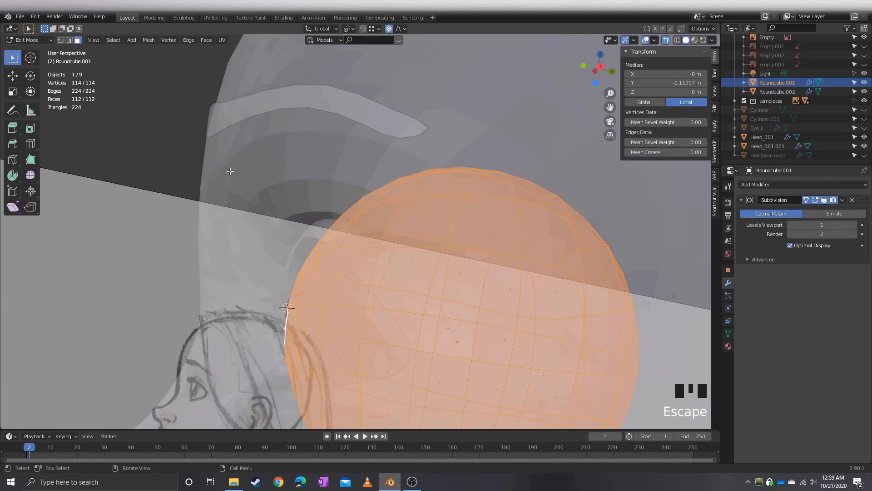
# Return to Object Mode and snap the 3D cursor to the duplicated eyeball's origin
pyautogui.press('Tab')
pyautogui.scroll(-2, 222, 180)
pyautogui.moveTo(256, 170); pyautogui.dragTo(277, 219, button='middle')
pyautogui.scroll(-3, 290, 200)
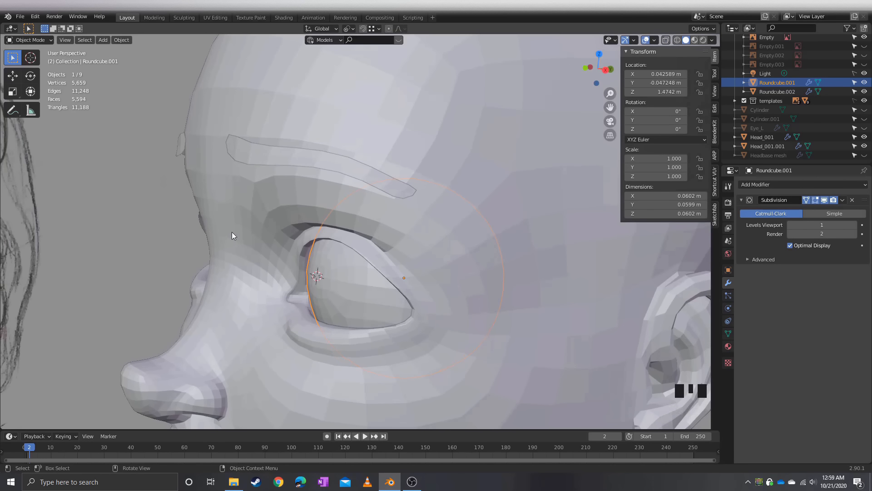
pyautogui.hotkey('shift', 's')
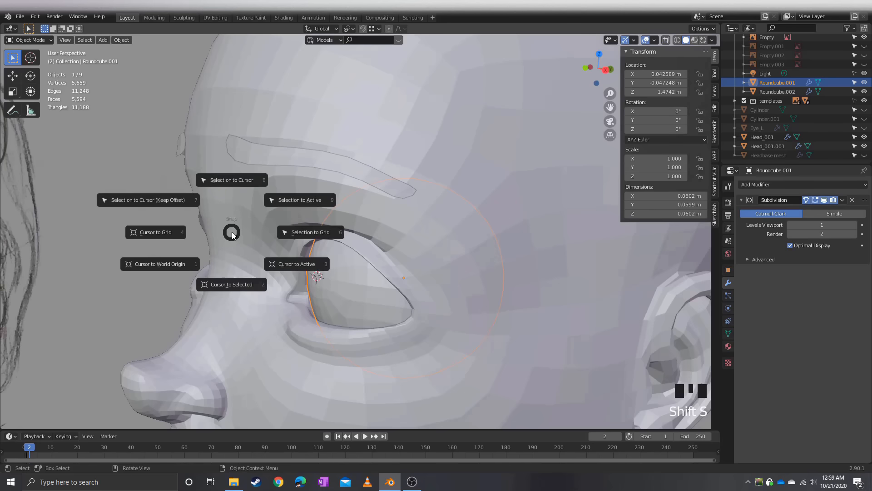
pyautogui.click(230, 281)
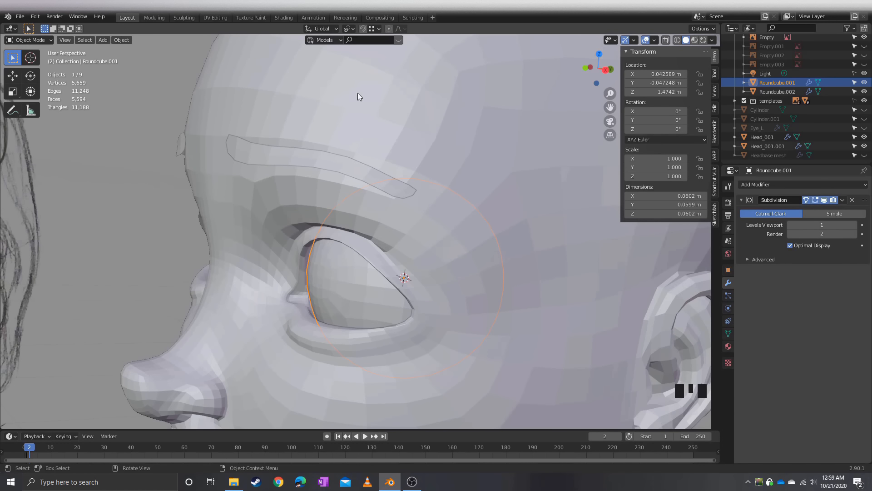
# Set the transform pivot point to 3D Cursor in Edit Mode and turn on X-ray for the duplicated eyeball
pyautogui.press('Tab')
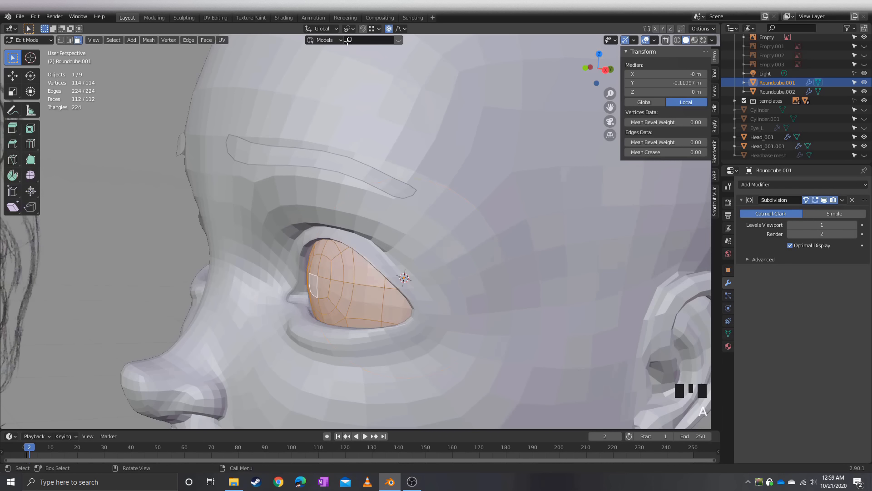
pyautogui.click(348, 28)
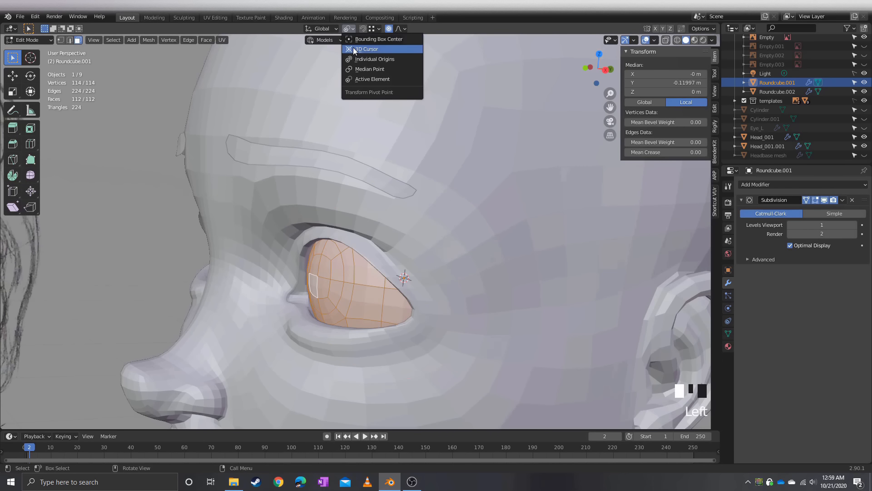
pyautogui.click(354, 49)
pyautogui.scroll(2, 285, 222)
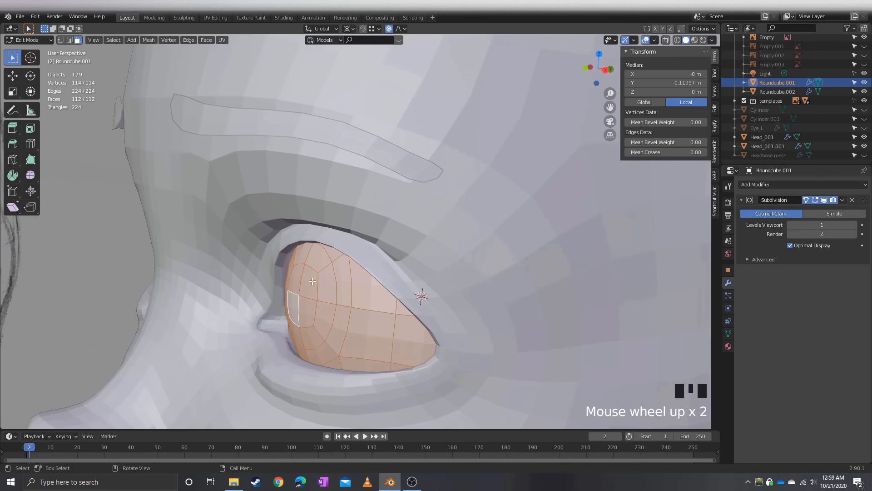
pyautogui.hotkey('alt', 'z')
pyautogui.moveTo(300, 245)
pyautogui.mouseDown(button='middle')
pyautogui.moveTo(311, 250)
pyautogui.moveTo(244, 243)
pyautogui.mouseUp(button='middle')
pyautogui.scroll(2, 234, 239)
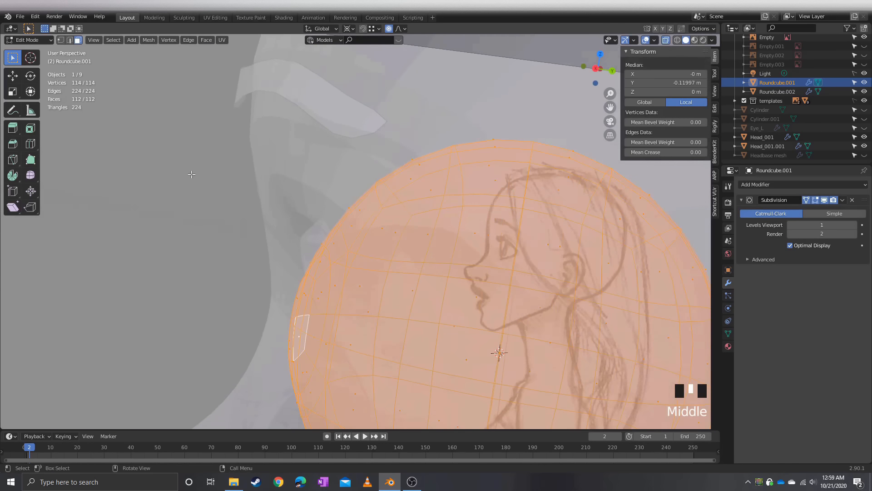
# Try scaling the duplicated eyeball mesh about the 3D cursor and turn on the wireframe display
pyautogui.press('s')
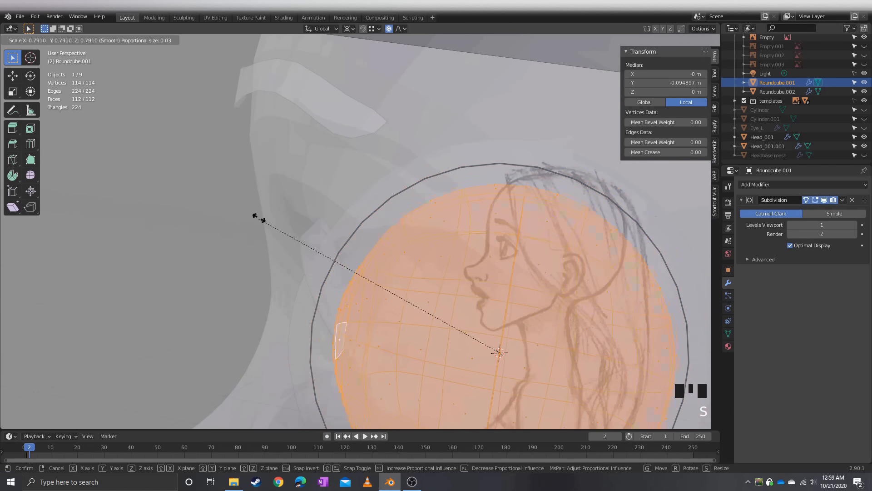
pyautogui.click(259, 175)
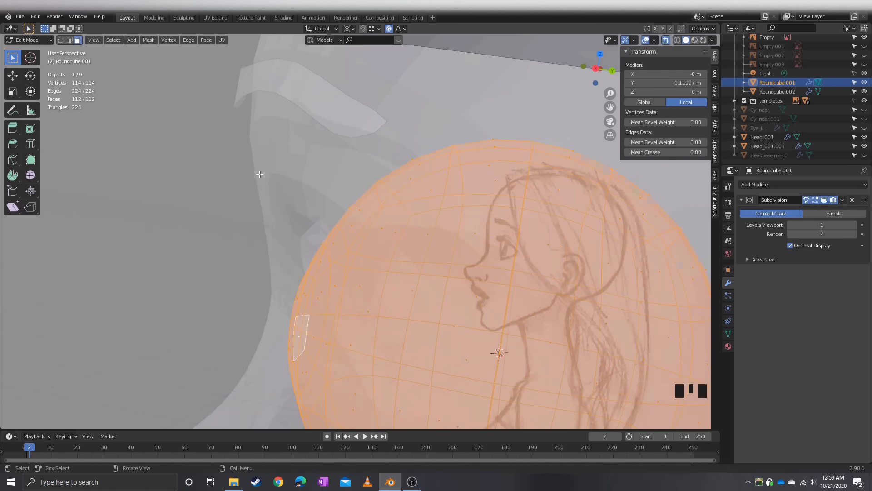
pyautogui.hotkey('shift', 'z')
pyautogui.moveTo(251, 185); pyautogui.dragTo(213, 166, button='middle')
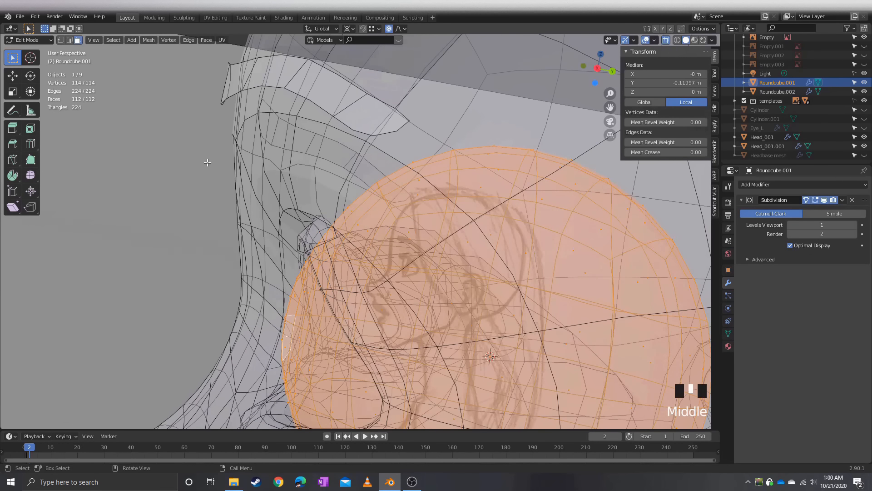
# Scale the whole inner eyeball mesh down to 0.984, then return to Object Mode and turn off X-ray
pyautogui.press('s')
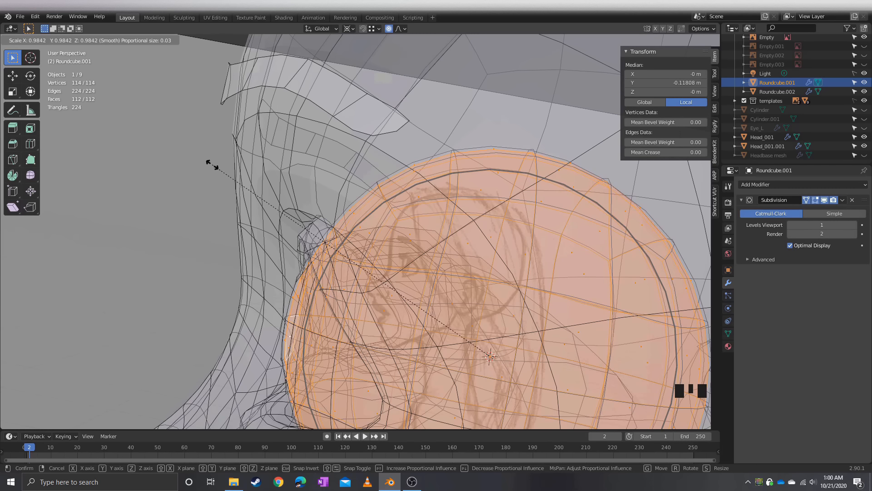
pyautogui.click(212, 165)
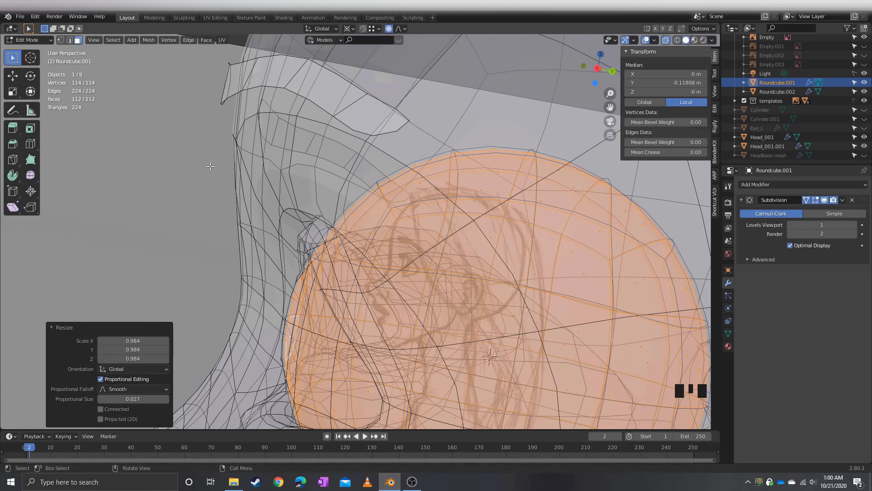
pyautogui.scroll(-2, 190, 181)
pyautogui.press('Tab')
pyautogui.moveTo(192, 199)
pyautogui.mouseDown(button='middle')
pyautogui.moveTo(255, 204)
pyautogui.moveTo(313, 226)
pyautogui.moveTo(327, 220)
pyautogui.moveTo(263, 213)
pyautogui.mouseUp(button='middle')
pyautogui.hotkey('alt', 'z')
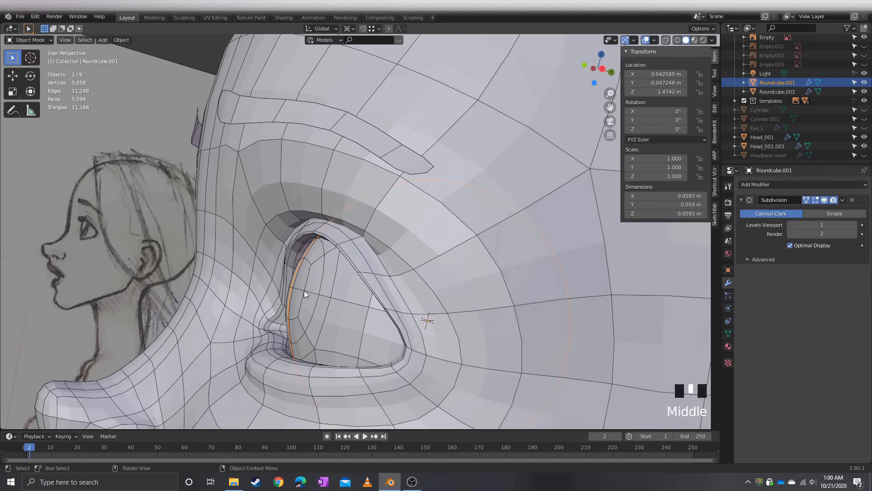
# Select the outer eyeball Roundcube.002 and set its viewport display to Wire
pyautogui.moveTo(304, 289); pyautogui.dragTo(336, 276, button='middle')
pyautogui.click(345, 284)
pyautogui.scroll(-2, 350, 273)
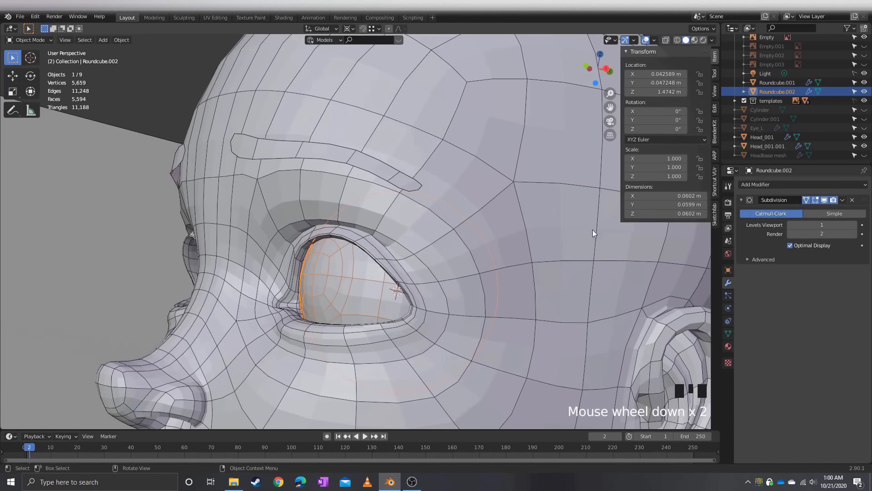
pyautogui.click(728, 345)
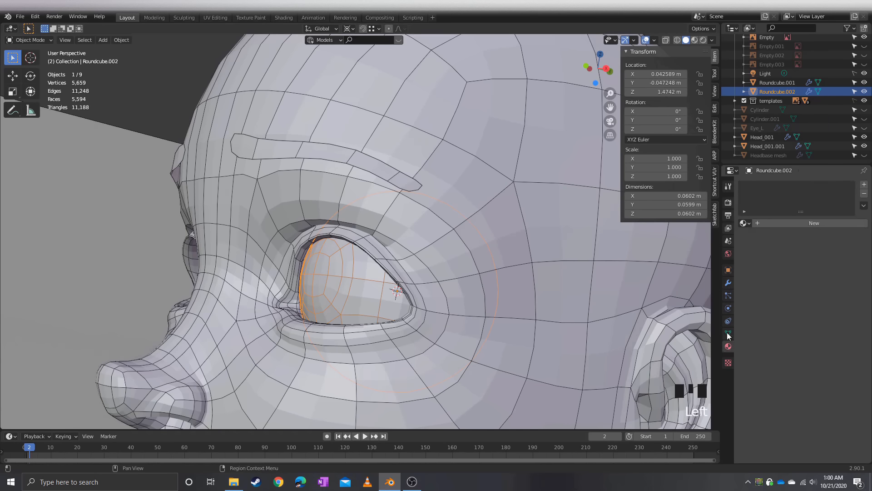
pyautogui.scroll(2, 727, 335)
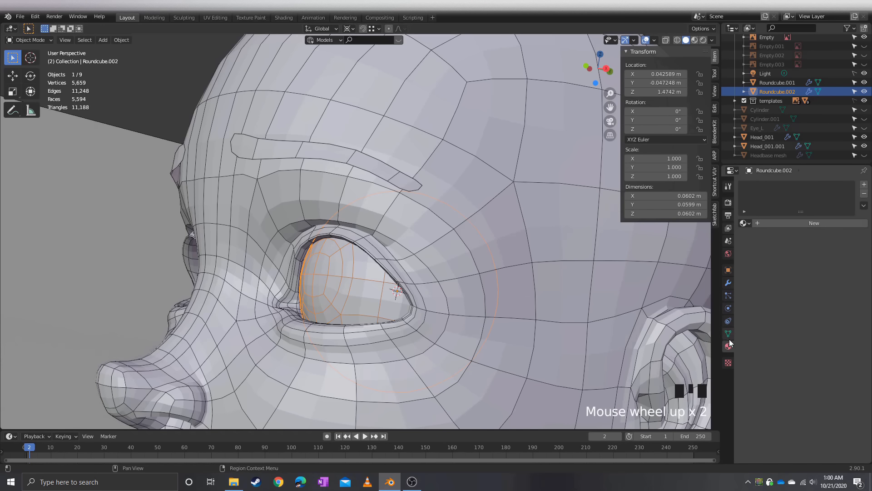
pyautogui.click(728, 334)
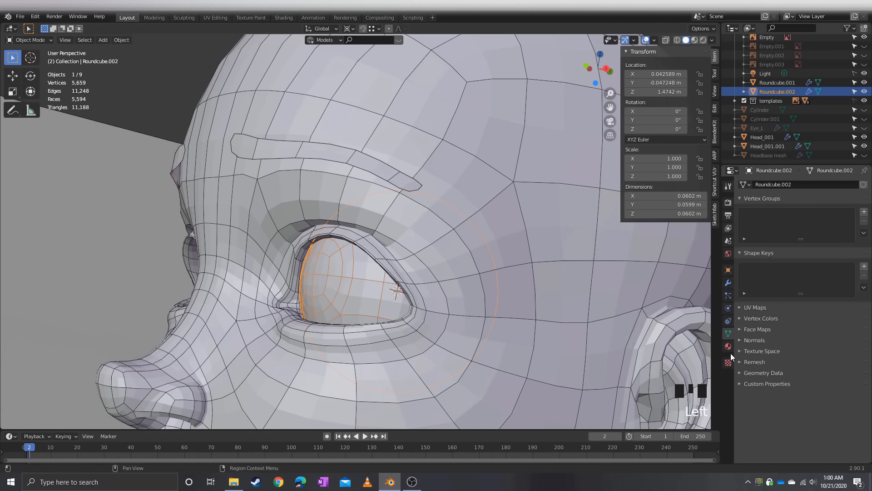
pyautogui.click(728, 270)
pyautogui.scroll(-4, 776, 345)
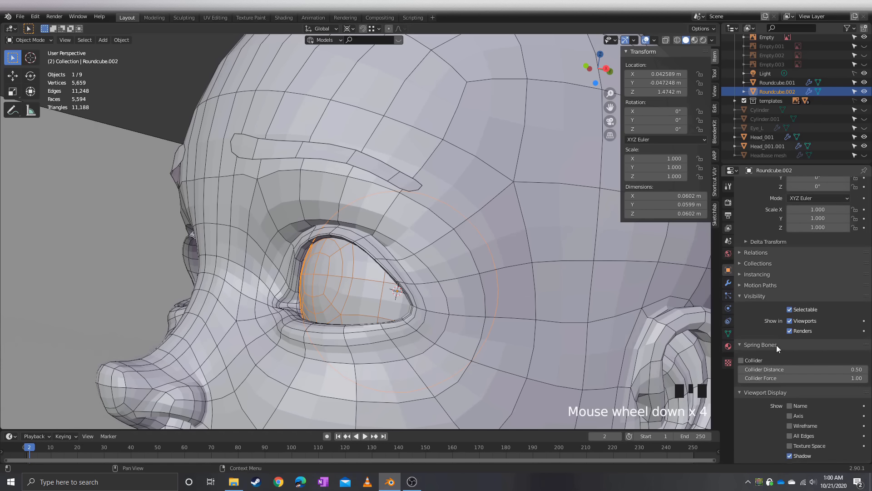
pyautogui.scroll(2, 756, 334)
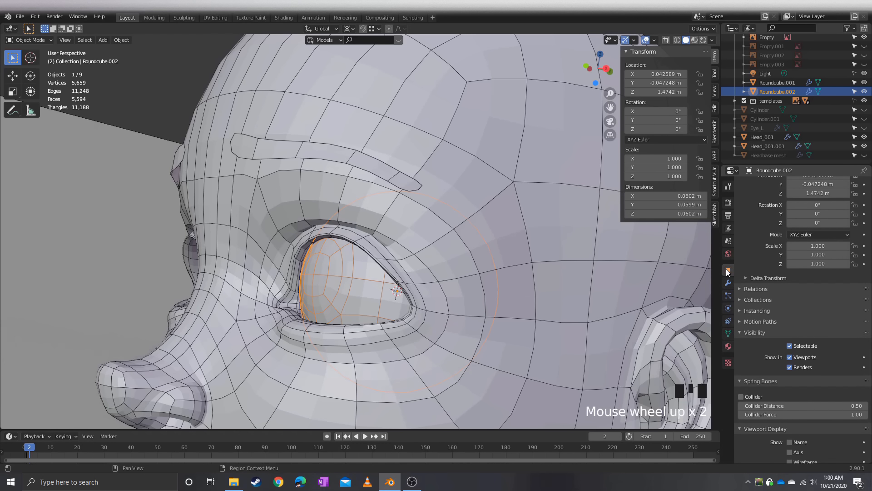
pyautogui.scroll(-3, 788, 340)
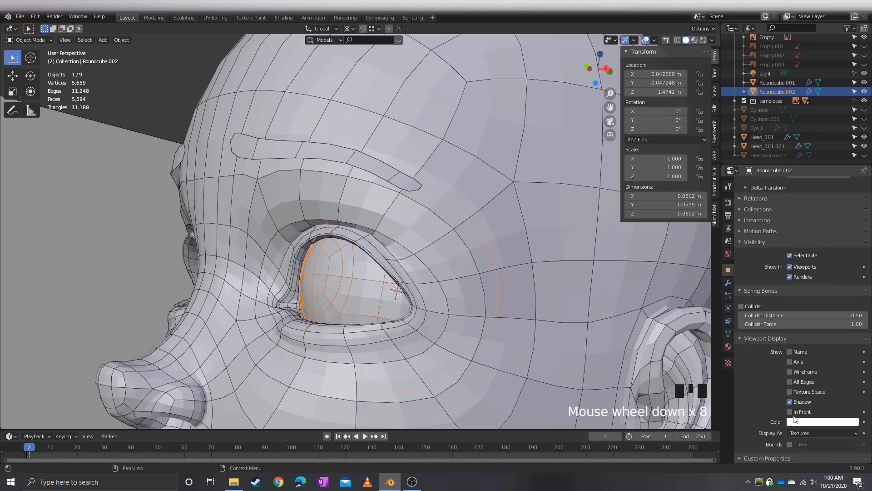
pyautogui.click(814, 432)
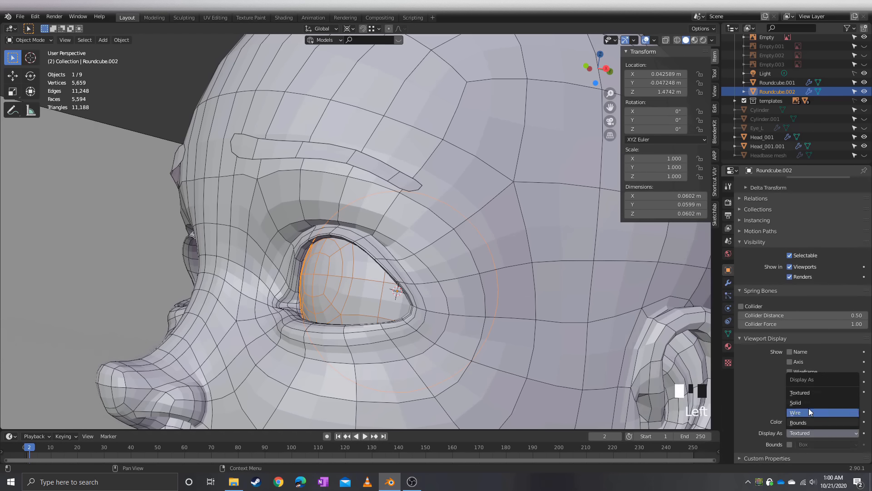
pyautogui.click(809, 412)
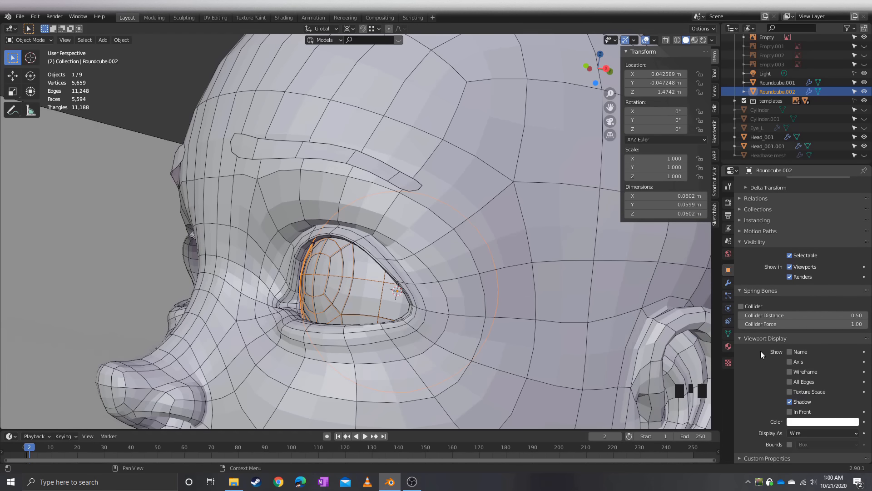
# Examine how the wire-displayed outer eyeball sits around the inner eyeball and inside the eyelids
pyautogui.click(111, 260)
pyautogui.moveTo(111, 260); pyautogui.dragTo(328, 286, button='middle')
pyautogui.click(321, 279)
pyautogui.moveTo(381, 318); pyautogui.dragTo(221, 300, button='middle')
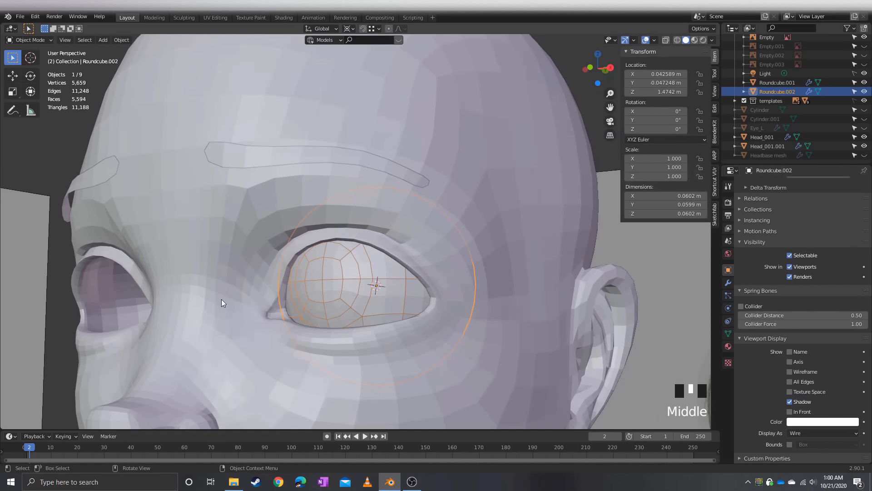
pyautogui.scroll(-1, 222, 303)
pyautogui.click(243, 246)
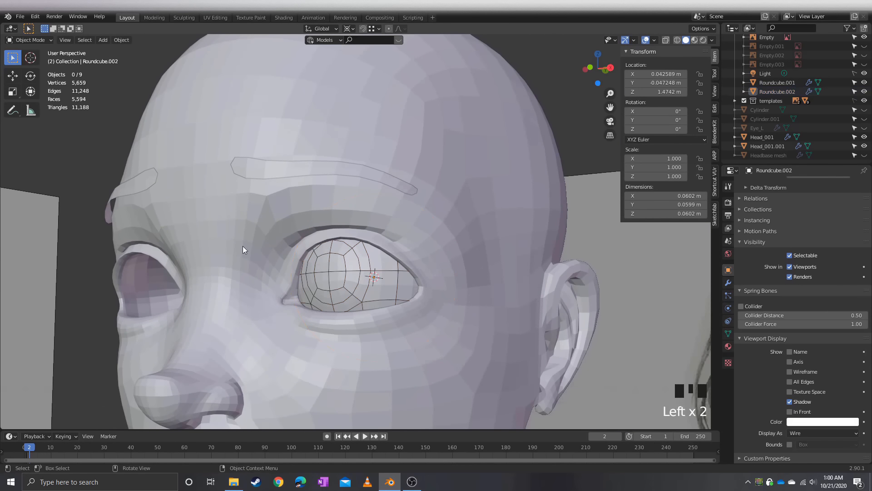
pyautogui.scroll(3, 375, 311)
pyautogui.moveTo(374, 311); pyautogui.dragTo(288, 219, button='middle')
pyautogui.scroll(2, 274, 269)
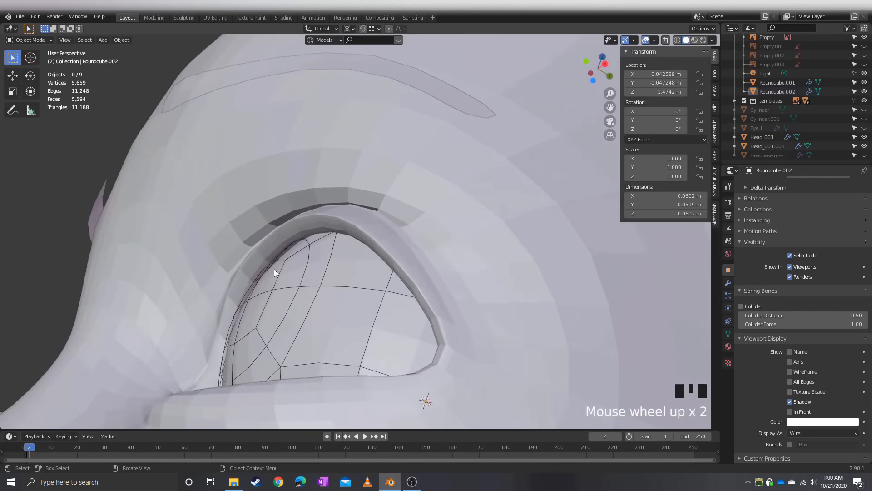
pyautogui.moveTo(274, 269); pyautogui.dragTo(382, 320, button='middle')
pyautogui.scroll(-2, 280, 273)
# In the inner eyeball Roundcube.001, select the four central pupil faces and move them inward 0.006535 m along Y
pyautogui.click(323, 302)
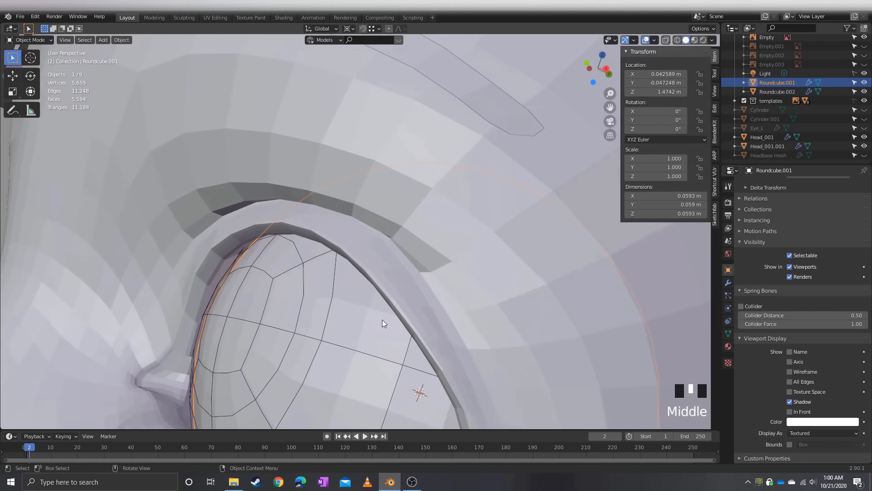
pyautogui.press('Tab')
pyautogui.scroll(-2, 308, 324)
pyautogui.moveTo(308, 324); pyautogui.dragTo(288, 271, button='middle')
pyautogui.click(293, 277)
pyautogui.keyDown('ctrl'); pyautogui.click(266, 305); pyautogui.keyUp('ctrl')
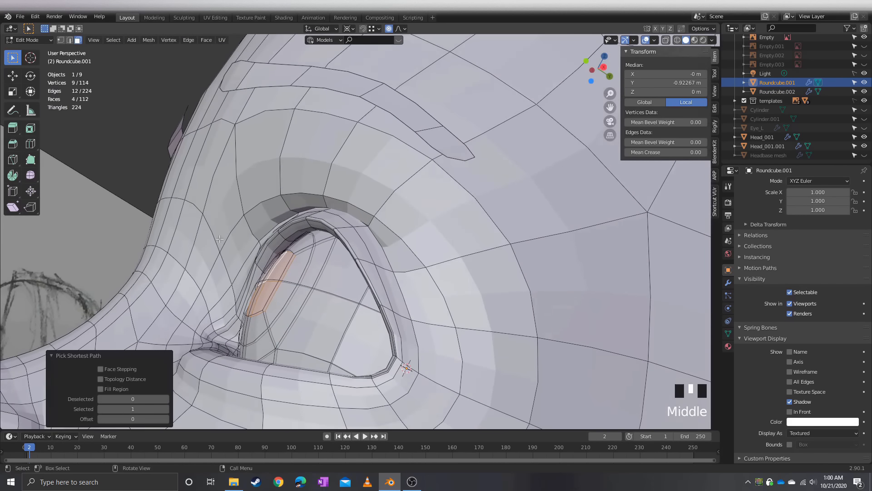
pyautogui.press('g')
pyautogui.press('y')
pyautogui.rightClick(275, 260)
pyautogui.press('g')
pyautogui.press('y')
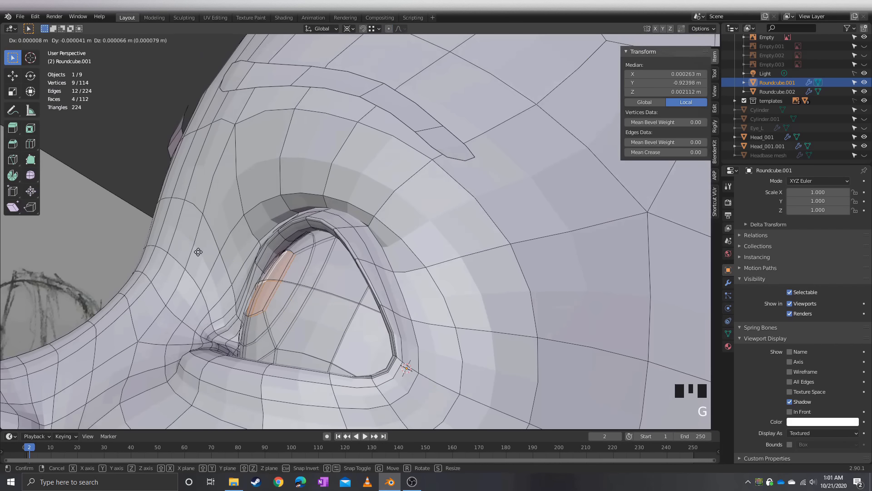
pyautogui.click(227, 275)
# Move the selected pupil faces forward by -0.003272 m along Y
pyautogui.moveTo(226, 275); pyautogui.dragTo(245, 245, button='middle')
pyautogui.scroll(-1, 304, 276)
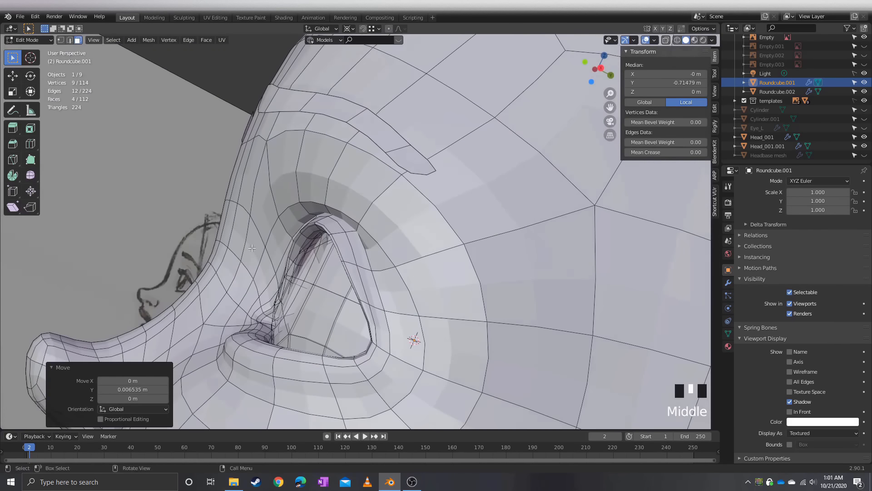
pyautogui.press('g')
pyautogui.press('y')
pyautogui.click(239, 239)
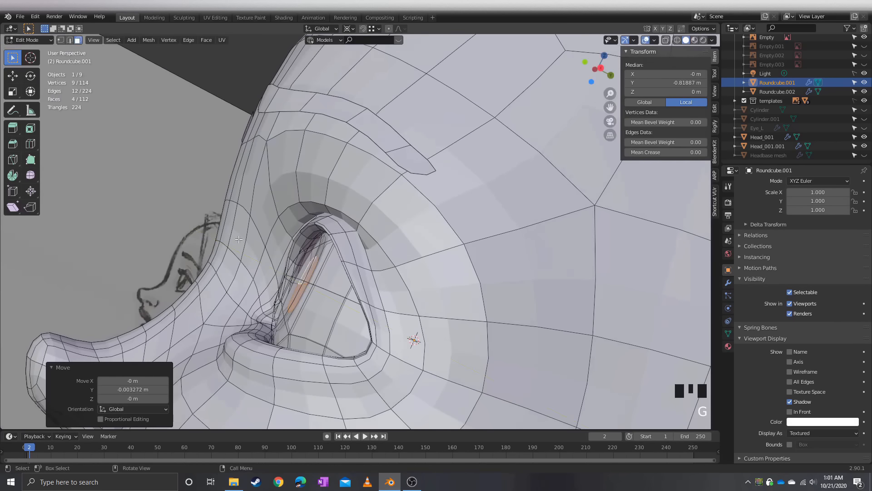
# Push the pupil faces back into the eyeball by 0.003714 m along Y
pyautogui.scroll(2, 239, 240)
pyautogui.moveTo(240, 239); pyautogui.dragTo(246, 290, button='middle')
pyautogui.scroll(1, 295, 262)
pyautogui.press('g')
pyautogui.press('y')
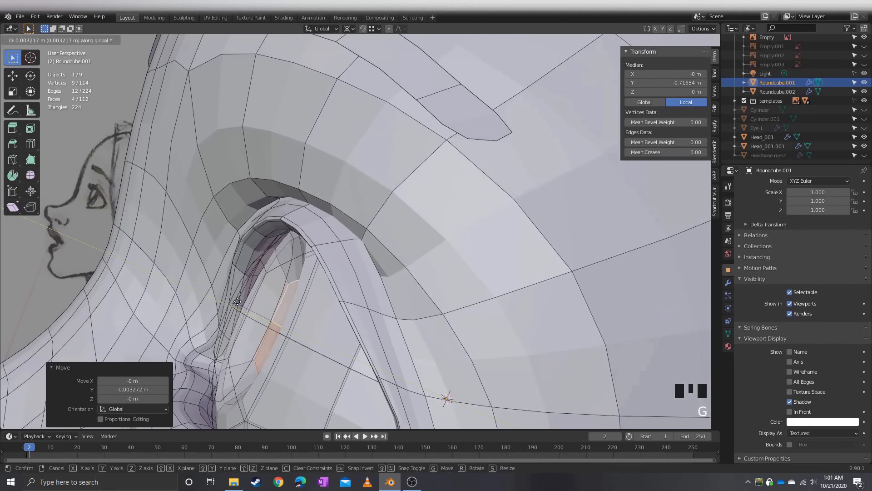
pyautogui.click(240, 304)
# Examine the recessed iris of the inner eyeball from the front and at different distances
pyautogui.scroll(-2, 239, 304)
pyautogui.moveTo(240, 304); pyautogui.dragTo(402, 253, button='middle')
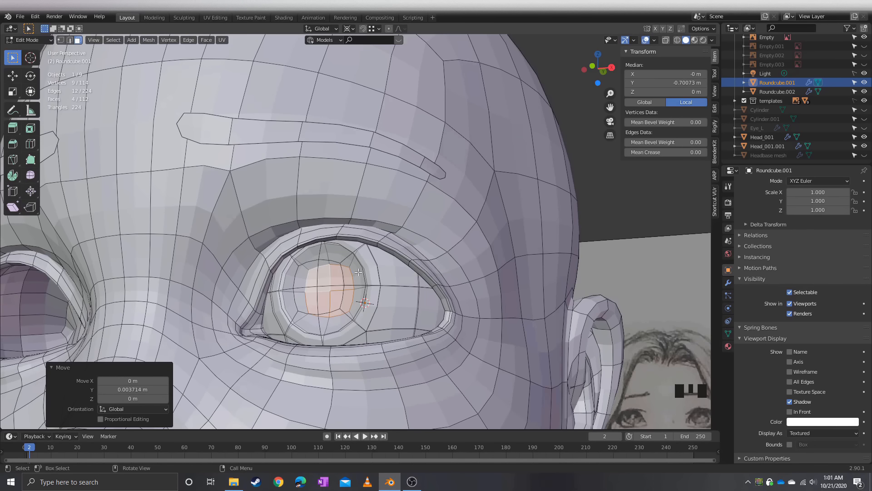
pyautogui.scroll(2, 359, 276)
pyautogui.moveTo(363, 273); pyautogui.dragTo(365, 285, button='middle')
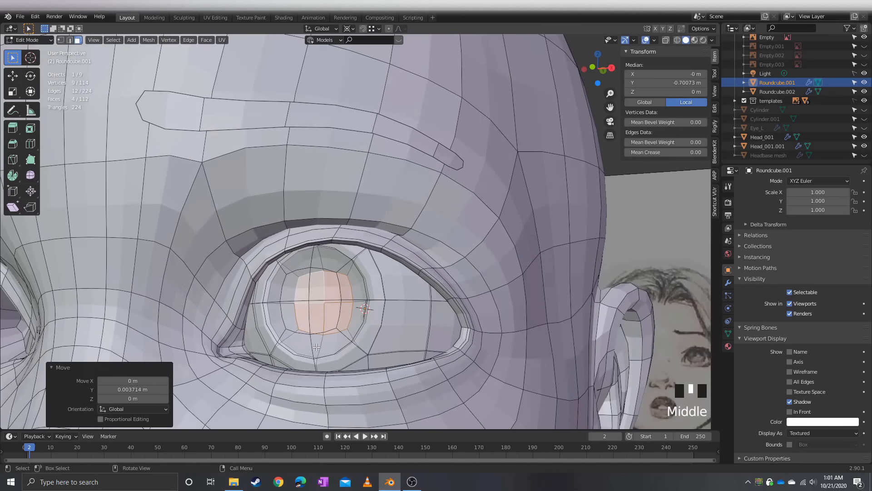
pyautogui.scroll(2, 299, 353)
pyautogui.moveTo(299, 352)
pyautogui.mouseDown(button='middle')
pyautogui.moveTo(296, 283)
pyautogui.moveTo(369, 269)
pyautogui.moveTo(377, 282)
pyautogui.mouseUp(button='middle')
pyautogui.scroll(2, 318, 282)
pyautogui.scroll(-2, 369, 273)
pyautogui.scroll(-2, 378, 283)
pyautogui.moveTo(377, 282); pyautogui.dragTo(386, 285, button='middle')
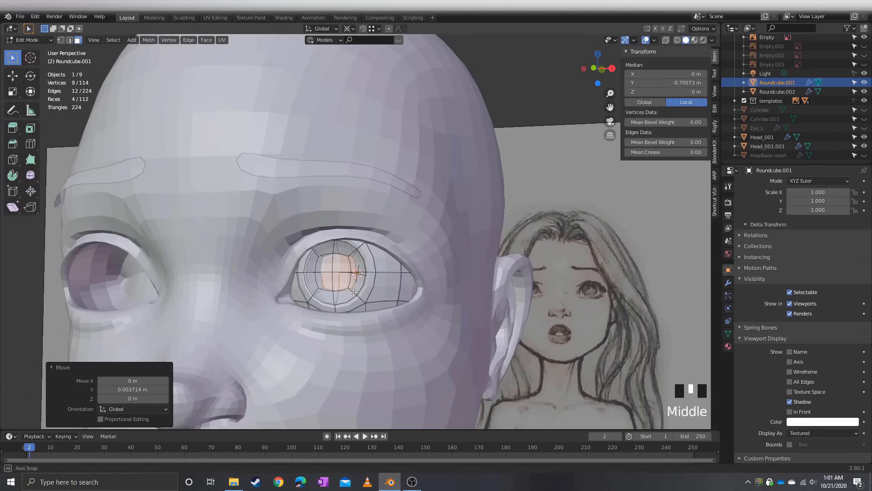
# Leave Edit Mode and check the eye with wireframe shading toggled on and off
pyautogui.press('Tab')
pyautogui.click(421, 306)
pyautogui.hotkey('shift', 'z')
pyautogui.hotkey('shift', 'z')
pyautogui.press('Tab')
pyautogui.press('Tab')
pyautogui.moveTo(514, 82); pyautogui.dragTo(298, 290, button='middle')
# Edit the inner eyeball in edge select mode and select the edge loop around the iris rim
pyautogui.click(372, 287)
pyautogui.click(372, 286)
pyautogui.press('Tab')
pyautogui.press('2')
pyautogui.keyDown('alt'); pyautogui.click(354, 312); pyautogui.keyUp('alt')
# Turn on snapping and place the 3D cursor at the centre of the iris
pyautogui.click(349, 28)
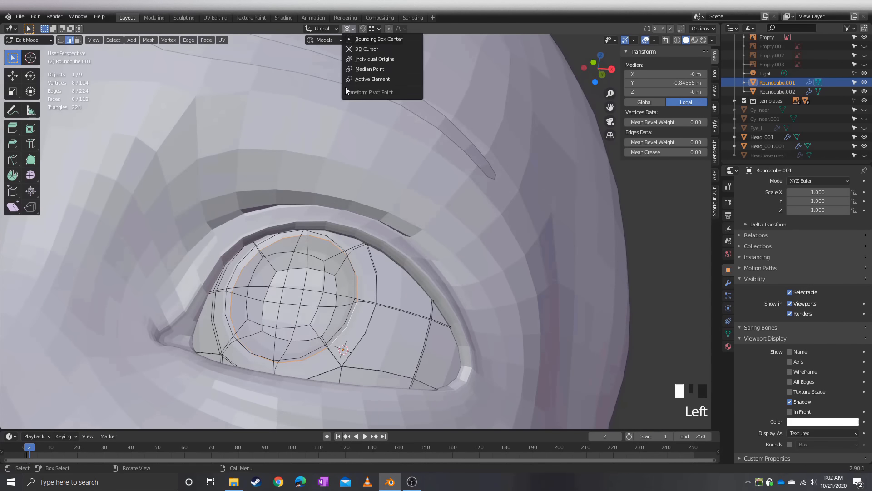
pyautogui.click(347, 27)
pyautogui.click(347, 28)
pyautogui.click(363, 29)
pyautogui.keyDown('shift'); pyautogui.moveTo(287, 257); pyautogui.dragTo(280, 286, button='right'); pyautogui.keyUp('shift')
pyautogui.moveTo(282, 284); pyautogui.dragTo(350, 180, button='middle')
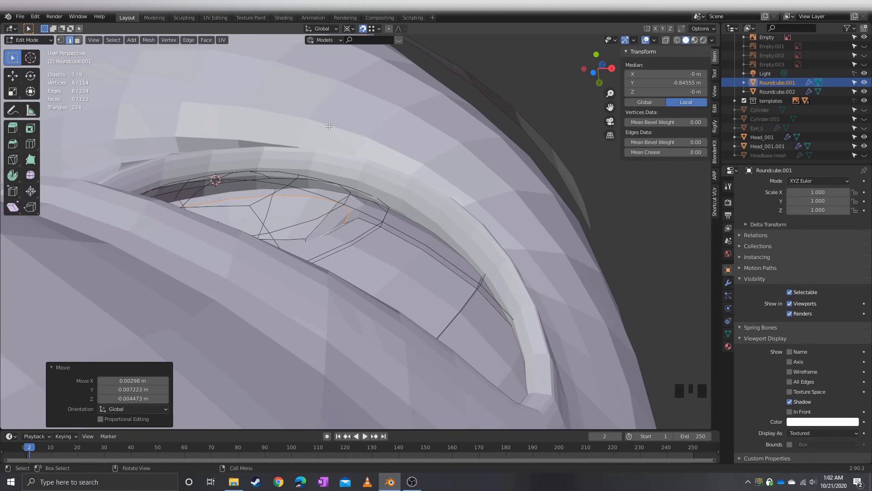
# Scale the iris rim edge loop up to about 1.108 around the 3D cursor, then leave Edit Mode and deselect
pyautogui.press('s')
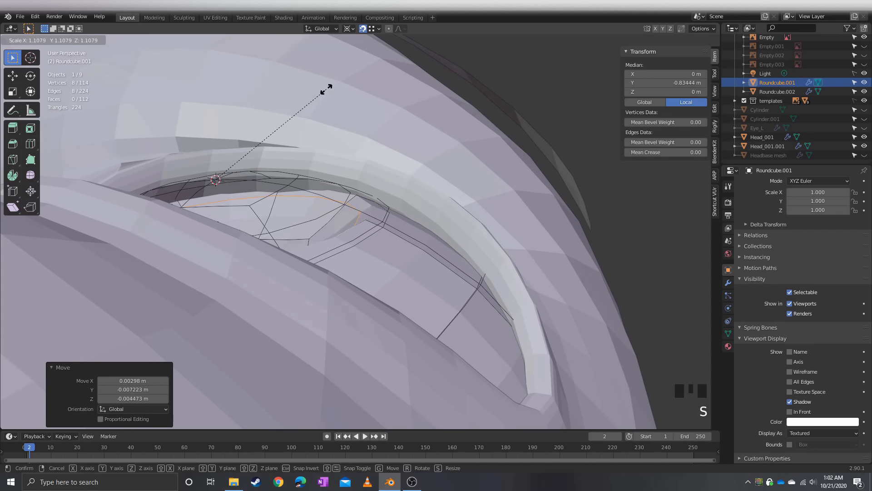
pyautogui.click(326, 89)
pyautogui.scroll(-2, 326, 90)
pyautogui.moveTo(326, 90); pyautogui.dragTo(376, 289, button='middle')
pyautogui.scroll(-1, 389, 247)
pyautogui.scroll(-2, 400, 271)
pyautogui.press('Tab')
pyautogui.click(529, 91)
# Examine the reshaped eye in the head from several angles, checking the inner and outer eyeballs
pyautogui.scroll(-1, 529, 91)
pyautogui.moveTo(529, 91); pyautogui.dragTo(378, 182, button='middle')
pyautogui.scroll(-3, 439, 223)
pyautogui.moveTo(439, 222); pyautogui.dragTo(384, 266, button='middle')
pyautogui.scroll(3, 316, 293)
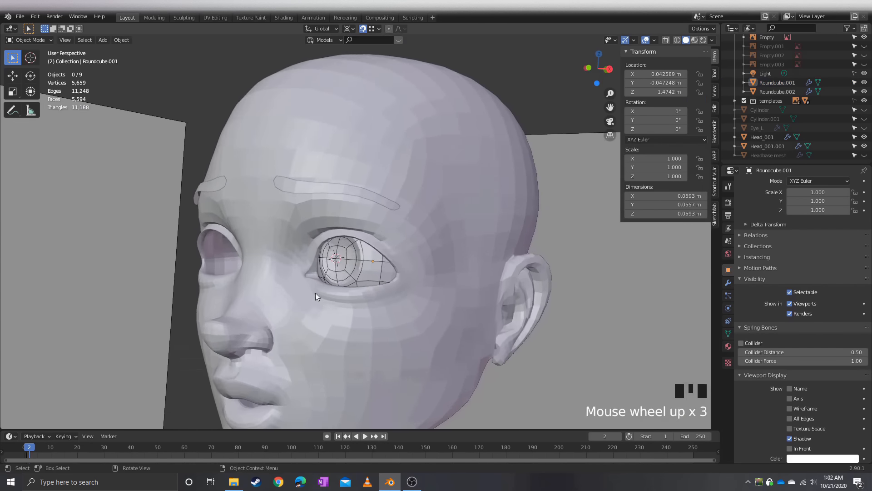
pyautogui.moveTo(316, 293); pyautogui.dragTo(330, 254, button='middle')
pyautogui.scroll(1, 348, 272)
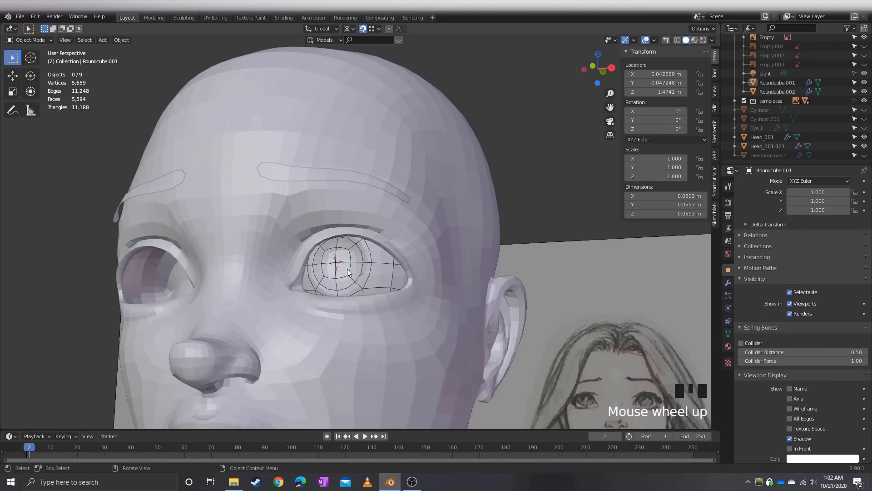
pyautogui.click(352, 267)
pyautogui.click(390, 274)
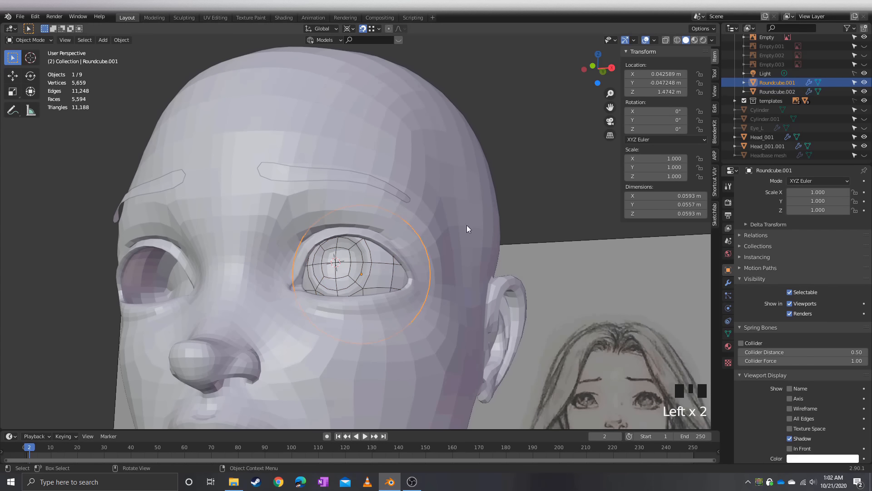
pyautogui.click(591, 152)
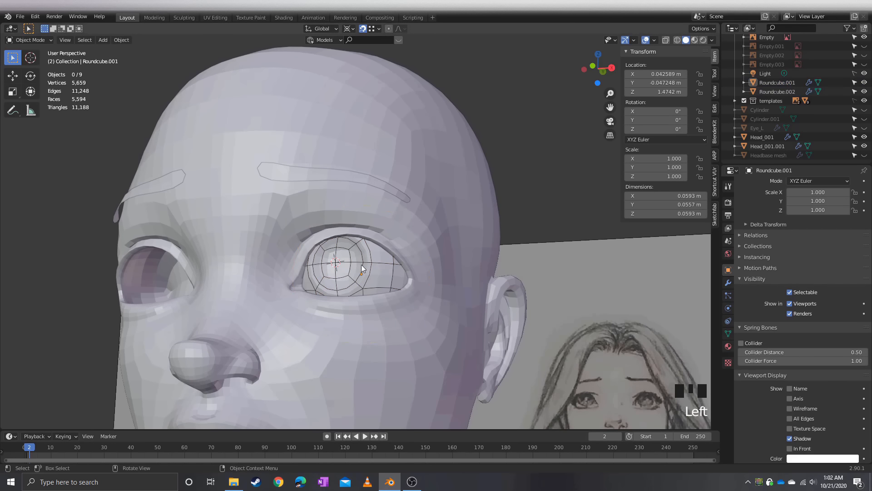
# Rename the outer eyeball as Eye_L_clear and the inner eyeball as Eye_R_Color
pyautogui.click(340, 267)
pyautogui.doubleClick(767, 94)
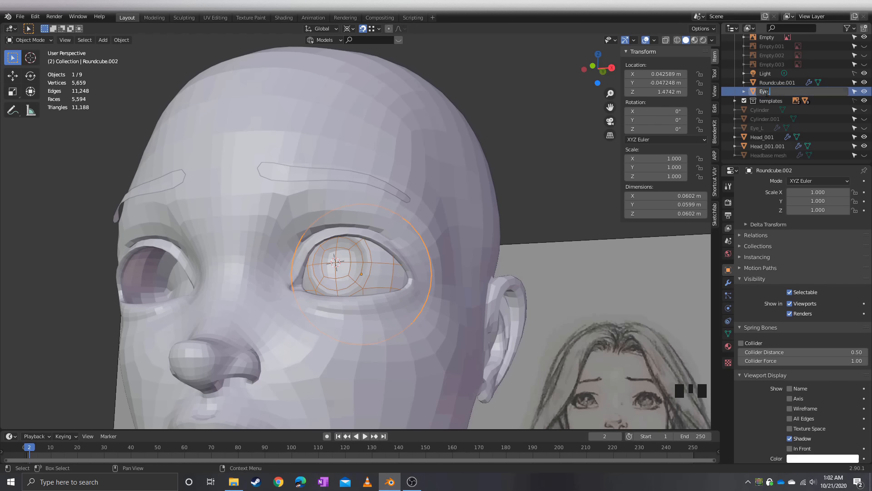
pyautogui.write('Eye_L_clear')
pyautogui.press('Return')
pyautogui.doubleClick(768, 92)
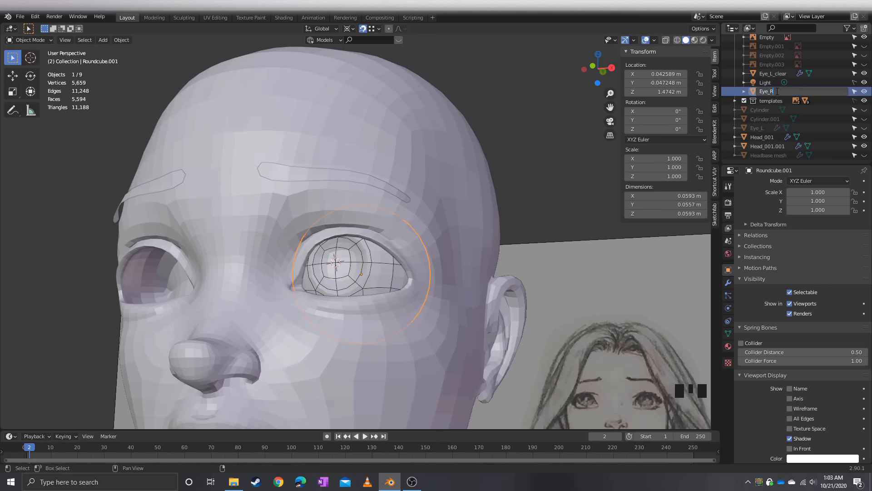
pyautogui.press('Return')
# Duplicate both eyeball objects in place and set the inner copy's X location to -0.042589 m
pyautogui.keyDown('shift'); pyautogui.click(770, 73); pyautogui.keyUp('shift')
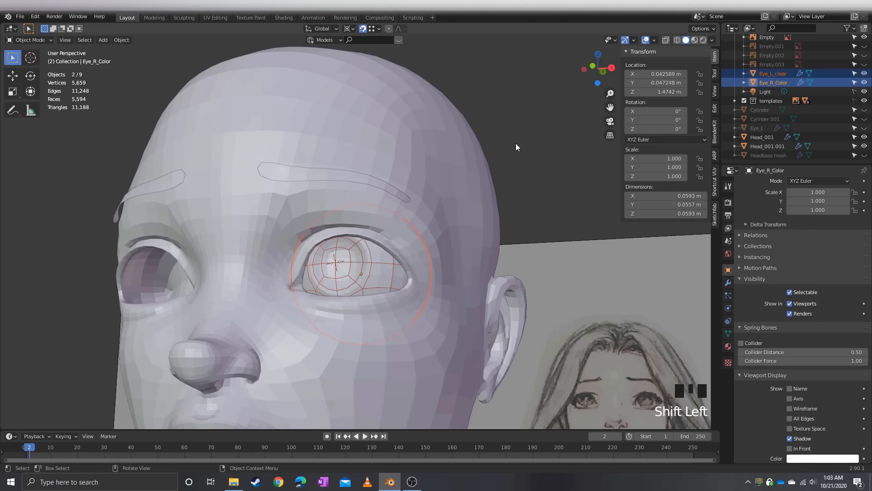
pyautogui.hotkey('shift', 'd')
pyautogui.write('-')
pyautogui.click(363, 268)
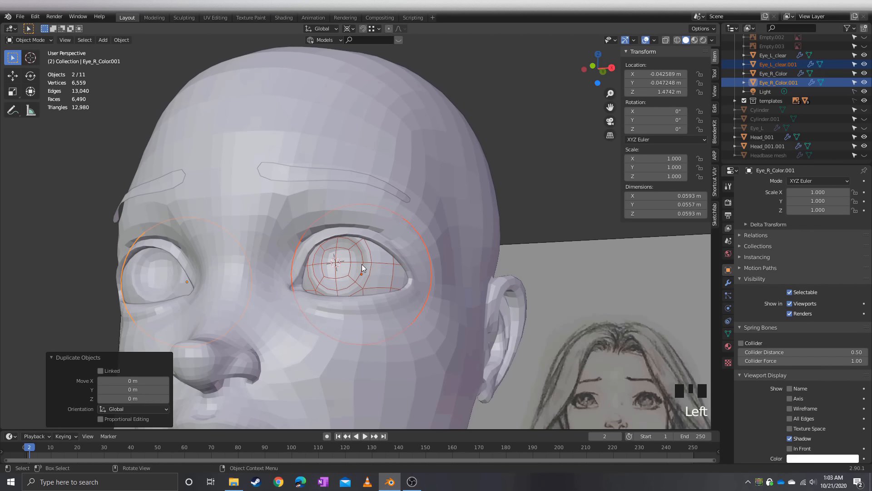
# Set the duplicated clear outer eyeball's X location to -0.042589 m, placing it in the opposite eye socket
pyautogui.click(546, 148)
pyautogui.click(778, 64)
pyautogui.click(654, 74)
pyautogui.write('-')
pyautogui.press('Return')
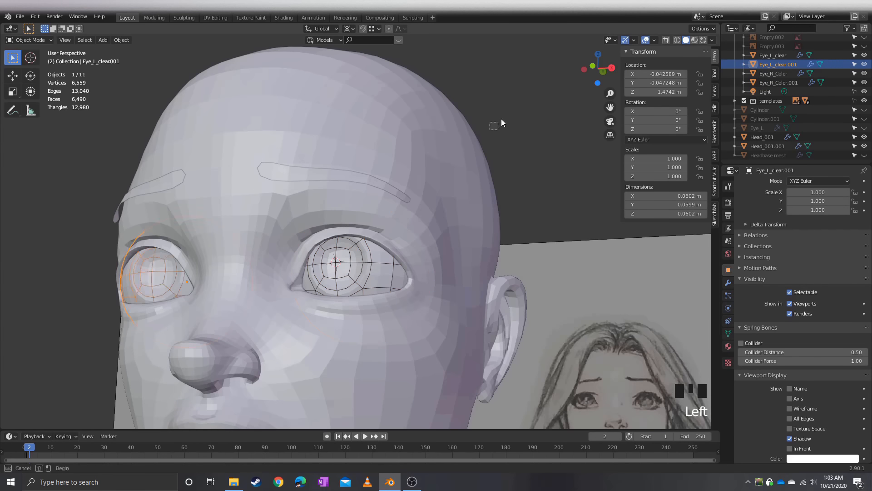
pyautogui.moveTo(494, 136); pyautogui.dragTo(477, 150, button='middle')
pyautogui.scroll(-2, 477, 150)
pyautogui.click(213, 240)
# Select Eye_L_clear and Eye_R_Color and change the transform pivot point so they rotate about their own origins
pyautogui.moveTo(452, 238); pyautogui.dragTo(362, 204, button='middle')
pyautogui.scroll(5, 362, 203)
pyautogui.keyDown('ctrl'); pyautogui.click(778, 55); pyautogui.keyUp('ctrl')
pyautogui.moveTo(577, 136)
pyautogui.mouseDown(button='middle')
pyautogui.moveTo(589, 129)
pyautogui.moveTo(582, 128)
pyautogui.mouseUp(button='middle')
pyautogui.click(772, 55)
pyautogui.keyDown('ctrl'); pyautogui.click(773, 73); pyautogui.keyUp('ctrl')
pyautogui.press('r')
pyautogui.press('z')
pyautogui.rightClick(334, 199)
pyautogui.click(349, 28)
pyautogui.click(366, 79)
# Test-rotate the selected eye pair in its socket about global Z and freely, cancelling each rotation
pyautogui.press('r')
pyautogui.press('z')
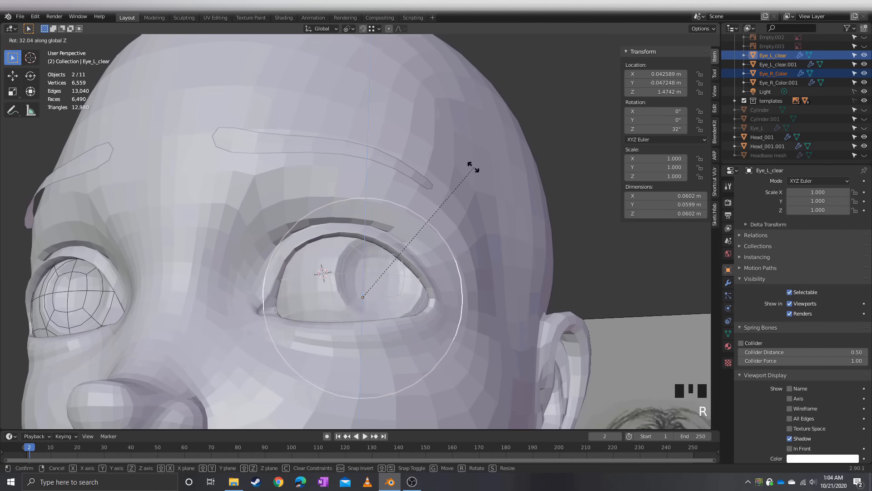
pyautogui.rightClick(330, 164)
pyautogui.moveTo(332, 173); pyautogui.dragTo(352, 201, button='middle')
pyautogui.press('r')
pyautogui.press('r')
pyautogui.rightClick(391, 215)
pyautogui.scroll(-4, 364, 205)
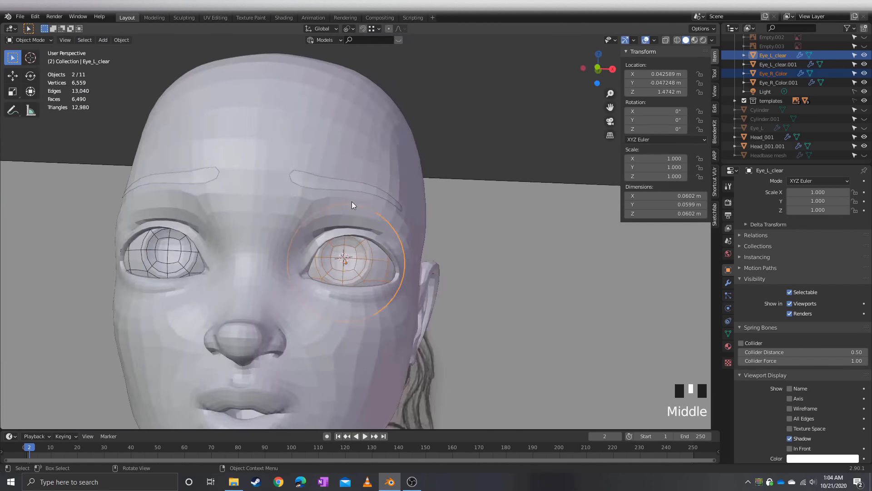
# Deselect everything and examine the fit of the eyes in the head from the front and the side
pyautogui.hotkey('alt', 'a')
pyautogui.moveTo(436, 213); pyautogui.dragTo(404, 220, button='middle')
pyautogui.press('KP_3')
pyautogui.moveTo(243, 194); pyautogui.dragTo(374, 219, button='middle')
pyautogui.scroll(2, 356, 244)
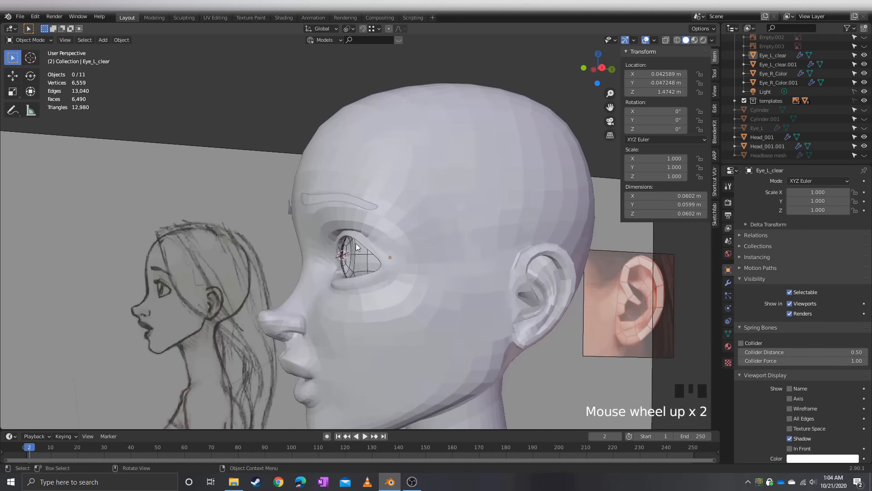
pyautogui.scroll(-1, 312, 223)
pyautogui.scroll(-2, 312, 224)
pyautogui.click(225, 195)
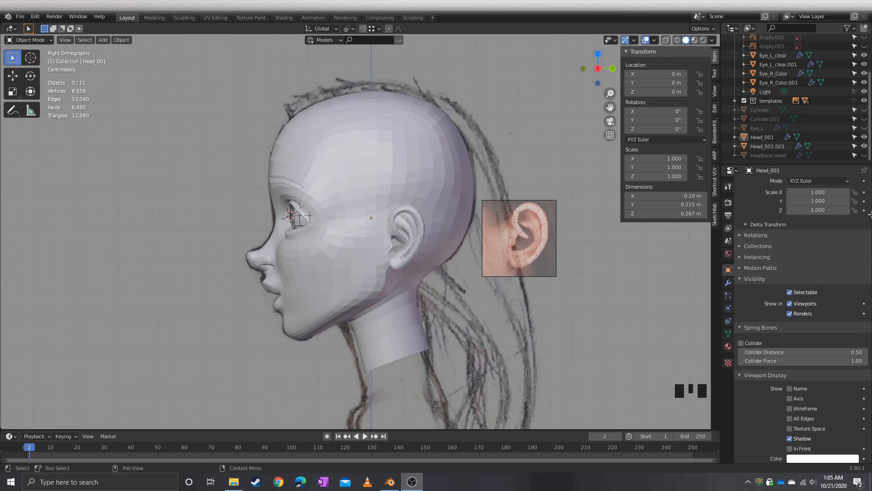
pyautogui.click(641, 279)
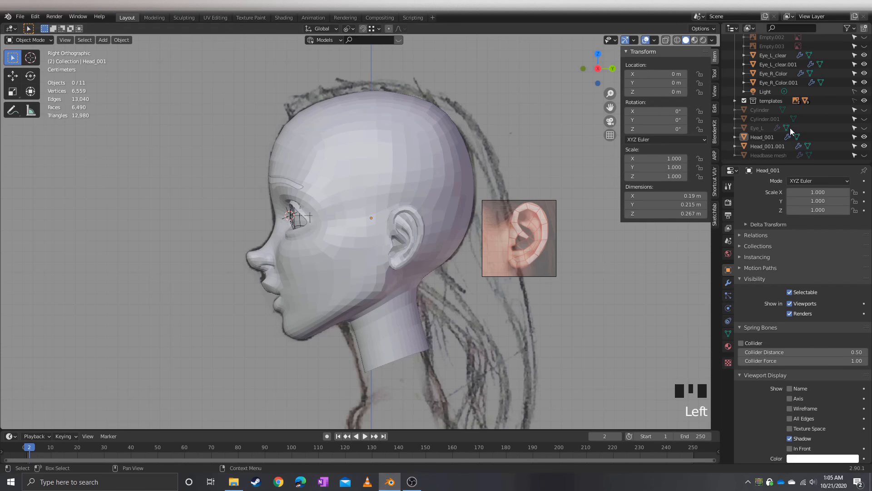
# Unhide the Cylinder object in the mouth area and select it, keeping Cylinder.001 hidden
pyautogui.click(864, 118)
pyautogui.click(771, 113)
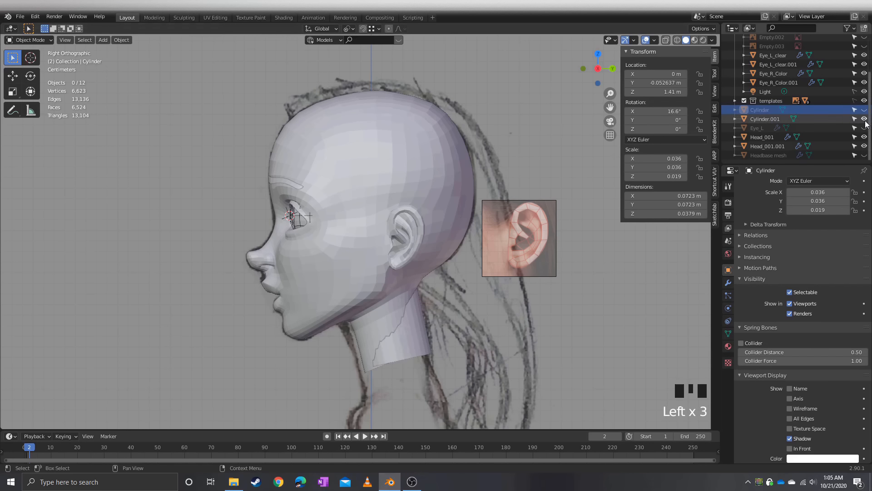
pyautogui.click(864, 119)
pyautogui.click(864, 110)
pyautogui.click(764, 111)
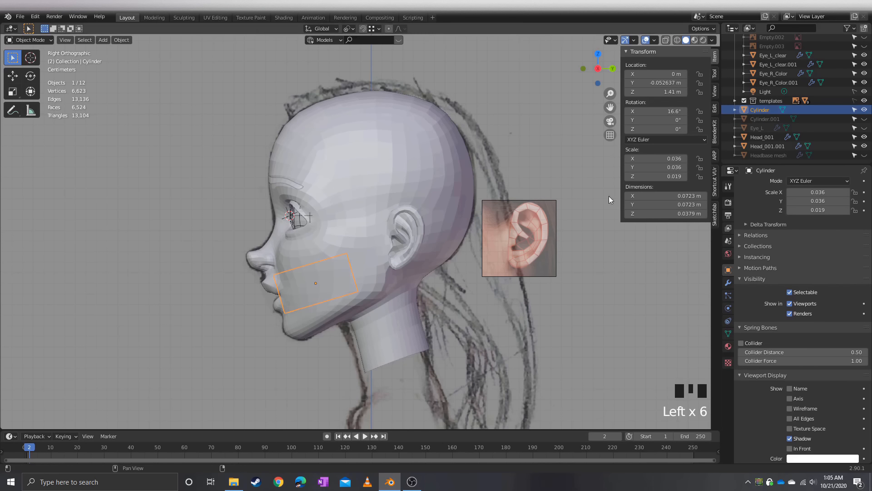
# Examine the cylinder's position relative to the lips and mouth cavity using X-ray and wireframe display
pyautogui.scroll(2, 342, 272)
pyautogui.hotkey('alt', 'z')
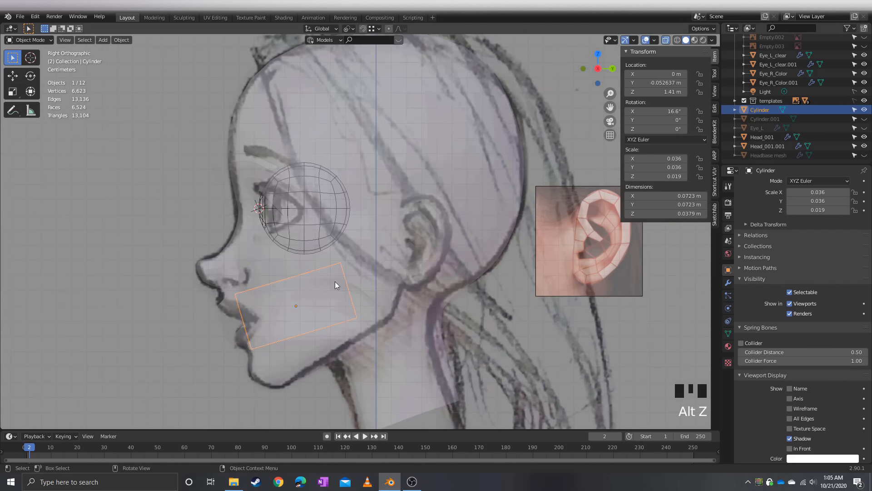
pyautogui.scroll(2, 326, 287)
pyautogui.hotkey('shift', 'z')
pyautogui.keyDown('shift'); pyautogui.moveTo(277, 302); pyautogui.dragTo(292, 206, button='middle'); pyautogui.keyUp('shift')
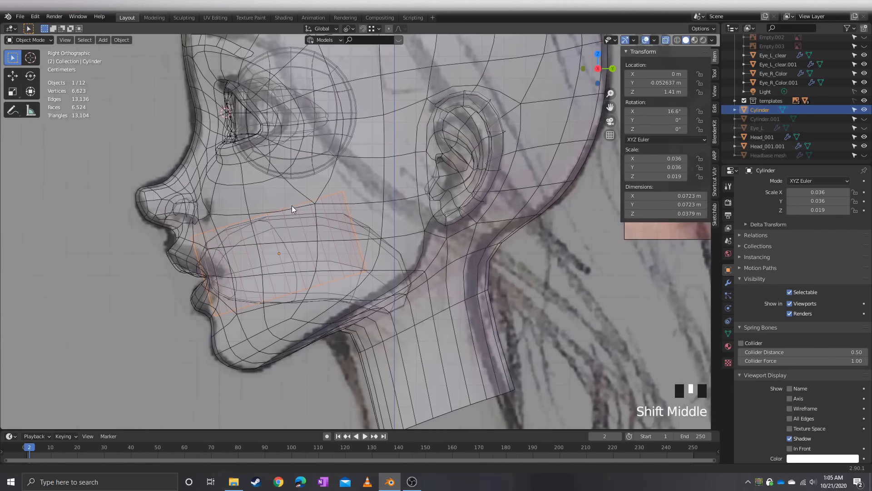
pyautogui.scroll(2, 263, 241)
pyautogui.scroll(-2, 262, 232)
pyautogui.scroll(-1, 262, 226)
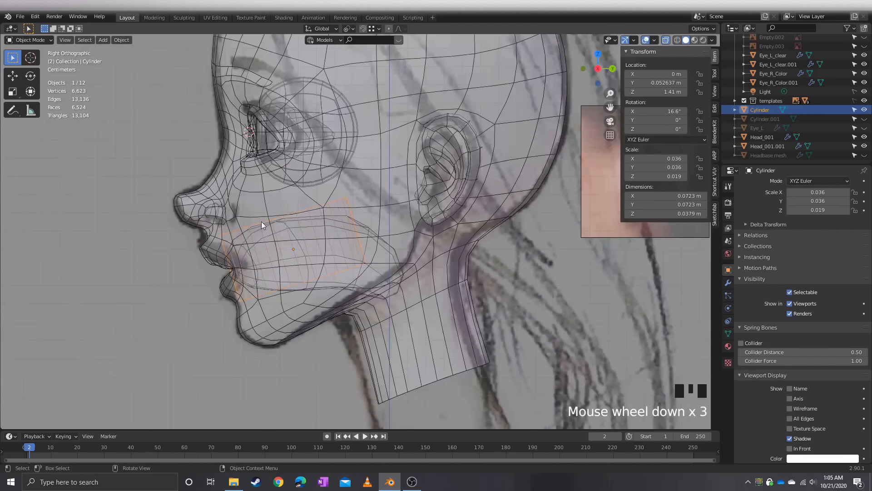
pyautogui.hotkey('alt', 'z')
pyautogui.moveTo(199, 204); pyautogui.dragTo(323, 184, button='middle')
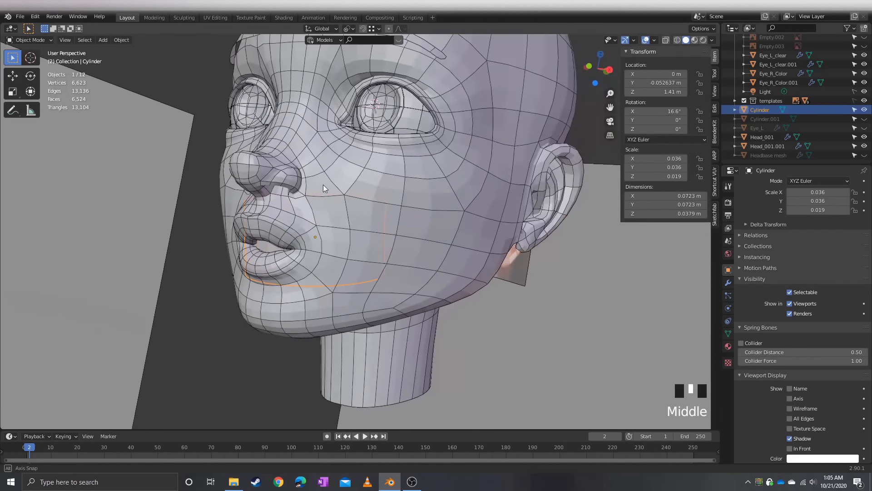
pyautogui.scroll(1, 366, 225)
pyautogui.moveTo(365, 225)
pyautogui.mouseDown(button='middle')
pyautogui.moveTo(365, 176)
pyautogui.moveTo(280, 185)
pyautogui.moveTo(337, 209)
pyautogui.moveTo(185, 223)
pyautogui.moveTo(281, 209)
pyautogui.moveTo(342, 234)
pyautogui.moveTo(336, 133)
pyautogui.moveTo(365, 254)
pyautogui.moveTo(418, 238)
pyautogui.moveTo(428, 268)
pyautogui.moveTo(381, 261)
pyautogui.moveTo(406, 263)
pyautogui.moveTo(438, 249)
pyautogui.moveTo(403, 238)
pyautogui.moveTo(392, 251)
pyautogui.moveTo(334, 235)
pyautogui.moveTo(397, 260)
pyautogui.moveTo(388, 235)
pyautogui.moveTo(388, 258)
pyautogui.moveTo(318, 242)
pyautogui.moveTo(361, 229)
pyautogui.moveTo(391, 243)
pyautogui.moveTo(335, 237)
pyautogui.moveTo(419, 225)
pyautogui.moveTo(280, 154)
pyautogui.mouseUp(button='middle')
pyautogui.hotkey('alt', 'z')
pyautogui.hotkey('alt', 'z')
pyautogui.hotkey('alt', 'z')
# Switch the transform orientation to Local and scale the cylinder along its Z axis to about 0.614 in side view
pyautogui.click(314, 29)
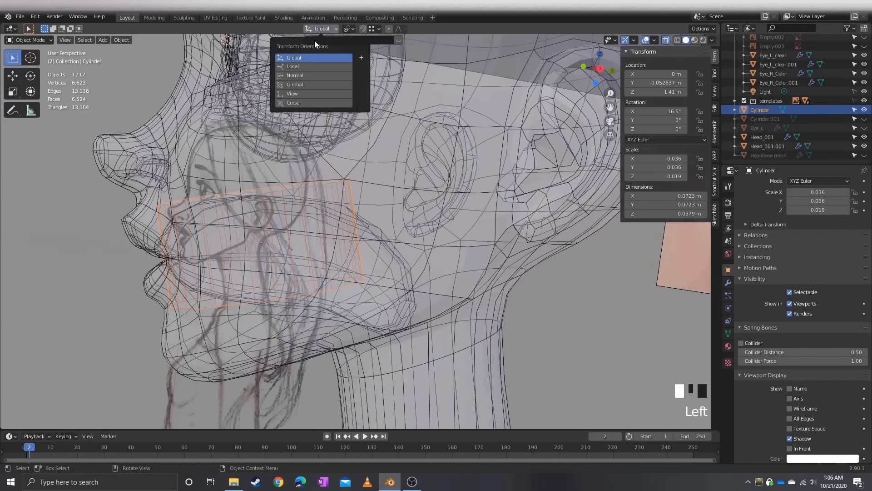
pyautogui.click(302, 68)
pyautogui.moveTo(280, 168); pyautogui.dragTo(279, 175, button='middle')
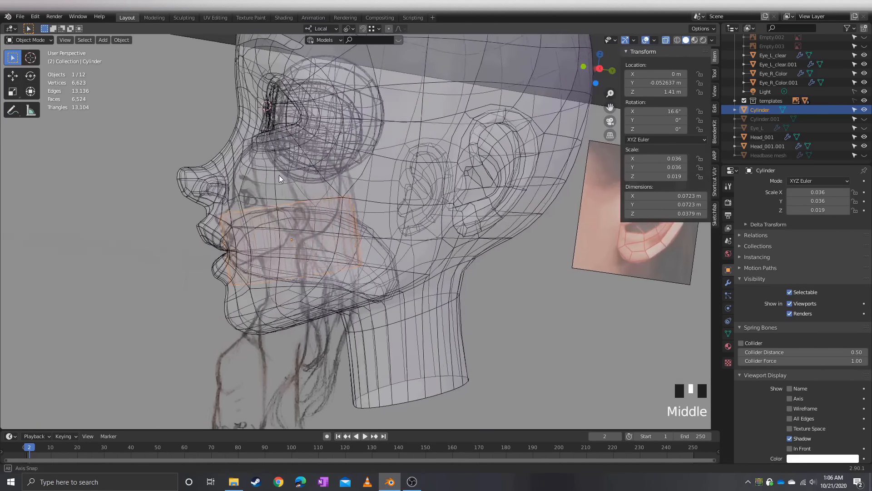
pyautogui.press('KP_3')
pyautogui.scroll(2, 236, 245)
pyautogui.scroll(1, 236, 244)
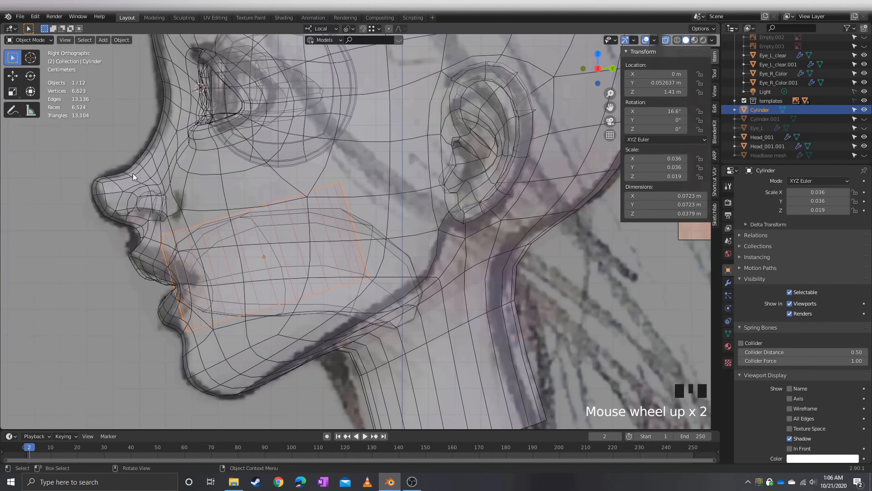
pyautogui.press('s')
pyautogui.press('z')
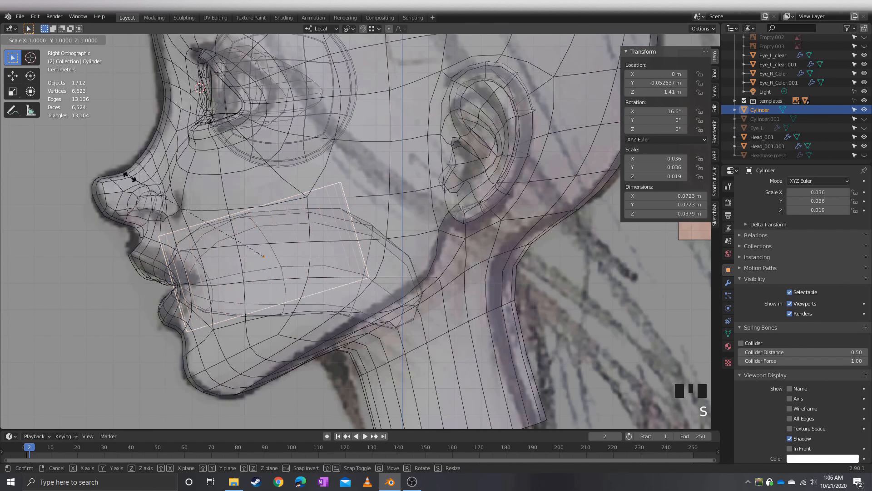
pyautogui.click(173, 227)
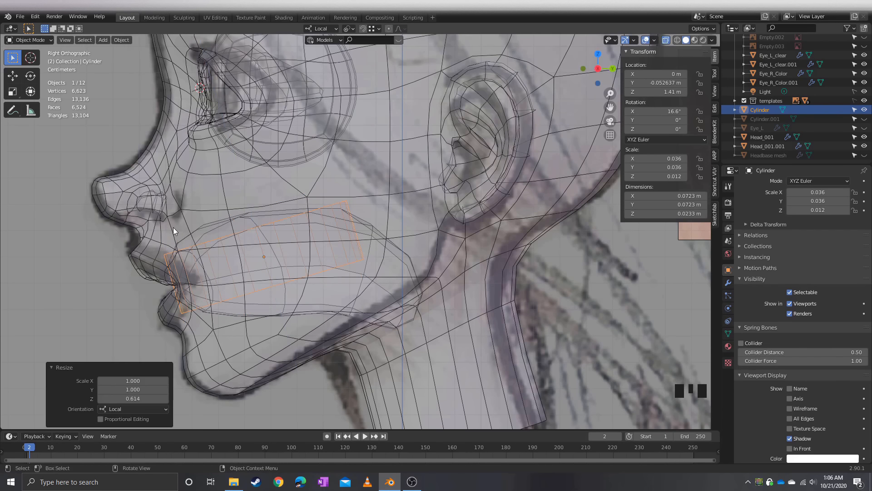
# Move the cylinder up about 0.01008 m along its local Z axis, in line with the upper lip
pyautogui.press('g')
pyautogui.press('z')
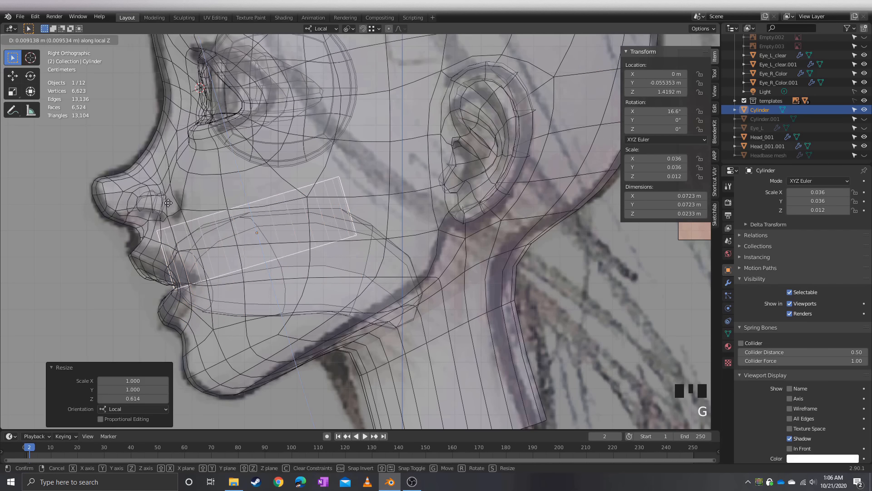
pyautogui.click(167, 201)
pyautogui.moveTo(154, 222); pyautogui.dragTo(214, 257, button='middle')
pyautogui.press('KP_3')
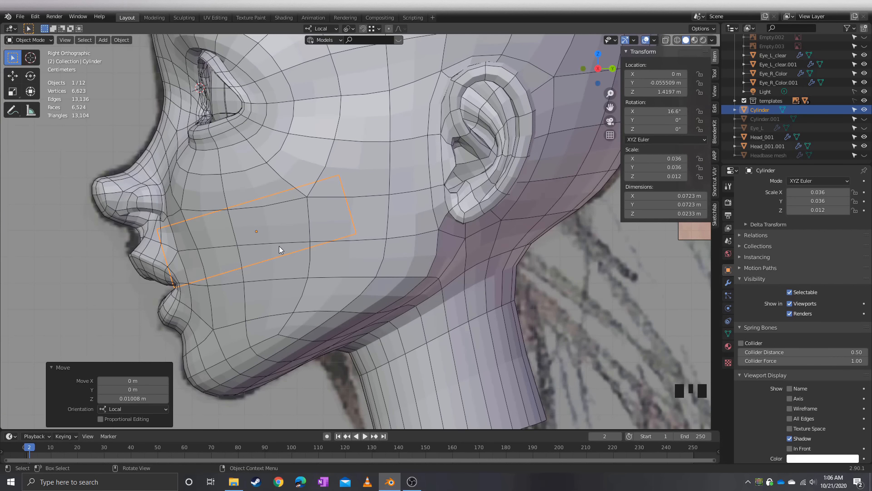
# Isolate the cylinder in local view and scale it along its local X axis to about 0.909
pyautogui.press('KP_Divide')
pyautogui.press('Tab')
pyautogui.moveTo(261, 236); pyautogui.dragTo(218, 241, button='middle')
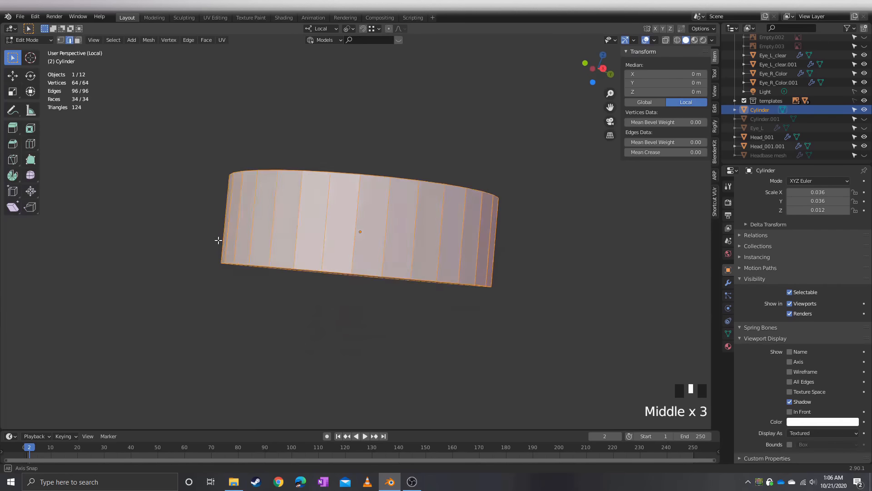
pyautogui.press('KP_3')
pyautogui.press('Tab')
pyautogui.moveTo(298, 235); pyautogui.dragTo(227, 240, button='middle')
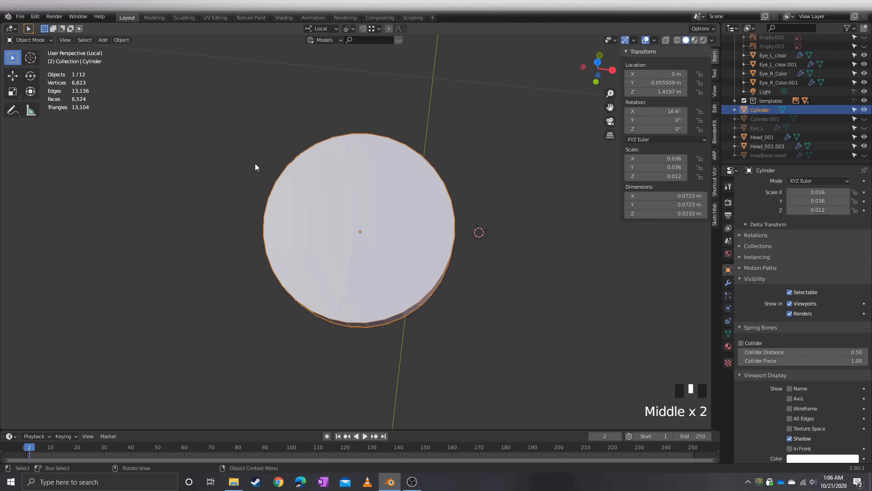
pyautogui.press('s')
pyautogui.press('y')
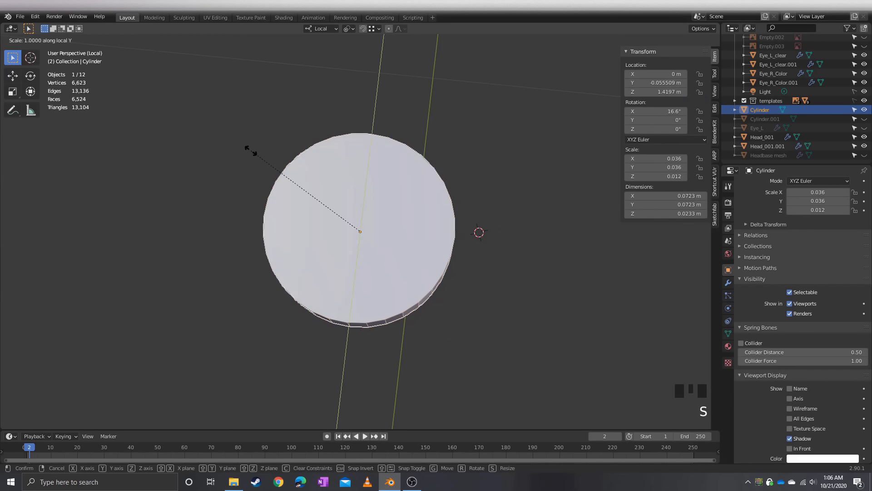
pyautogui.press('x')
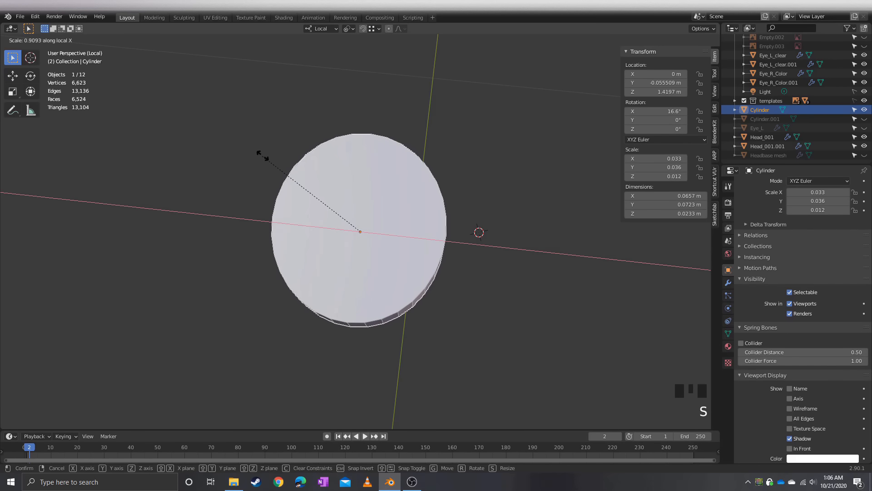
pyautogui.click(261, 159)
pyautogui.moveTo(267, 202); pyautogui.dragTo(353, 298, button='middle')
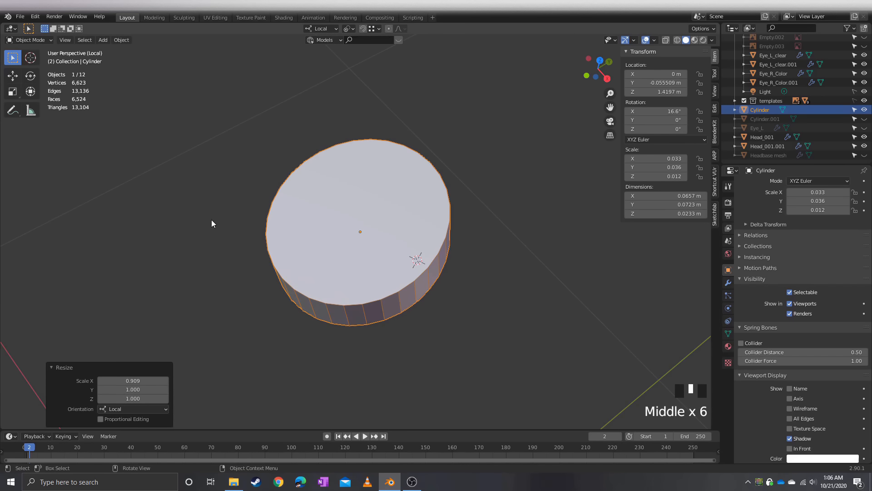
# Inset the cylinder's two cap faces by about 0.07577 m and delete the inner faces to leave open rims
pyautogui.press('Tab')
pyautogui.press('3')
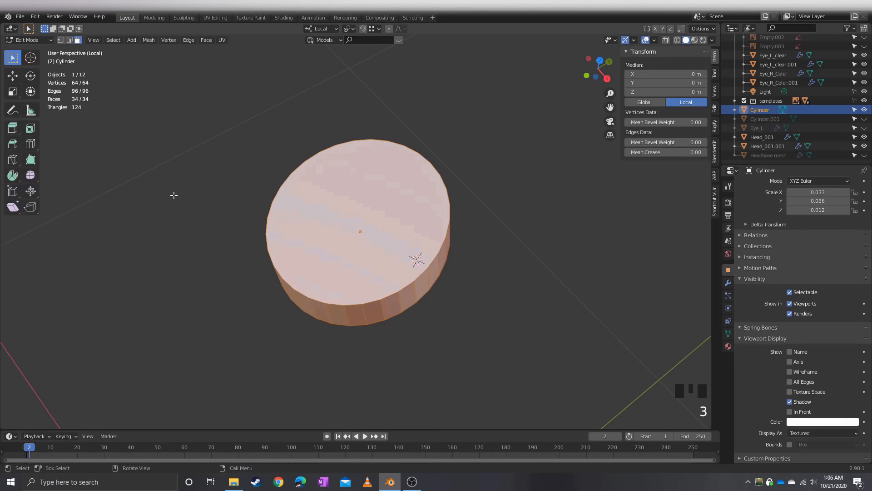
pyautogui.click(349, 212)
pyautogui.moveTo(390, 195); pyautogui.dragTo(316, 253, button='middle')
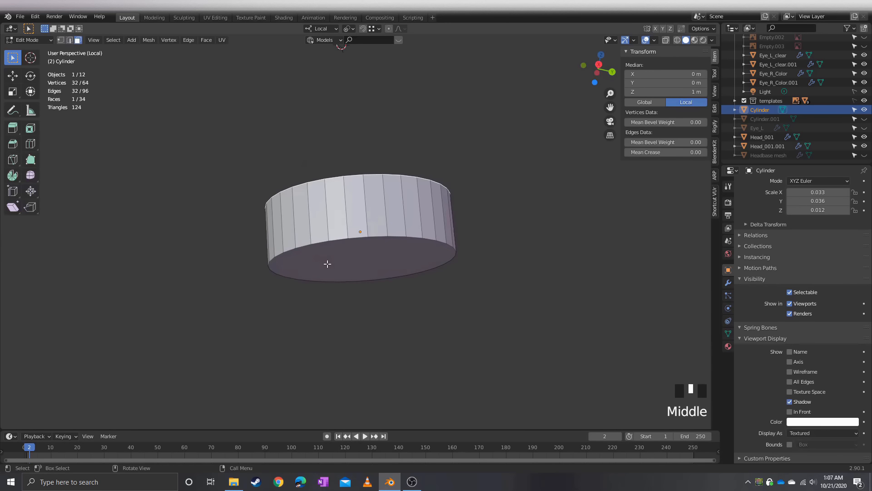
pyautogui.keyDown('ctrl'); pyautogui.click(327, 263); pyautogui.keyUp('ctrl')
pyautogui.moveTo(302, 146); pyautogui.dragTo(329, 274, button='middle')
pyautogui.keyDown('shift'); pyautogui.click(345, 255); pyautogui.keyUp('shift')
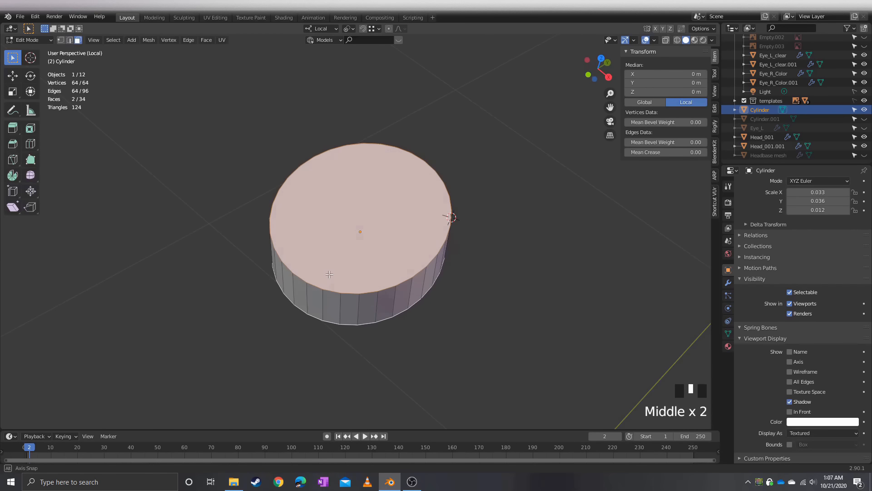
pyautogui.press('i')
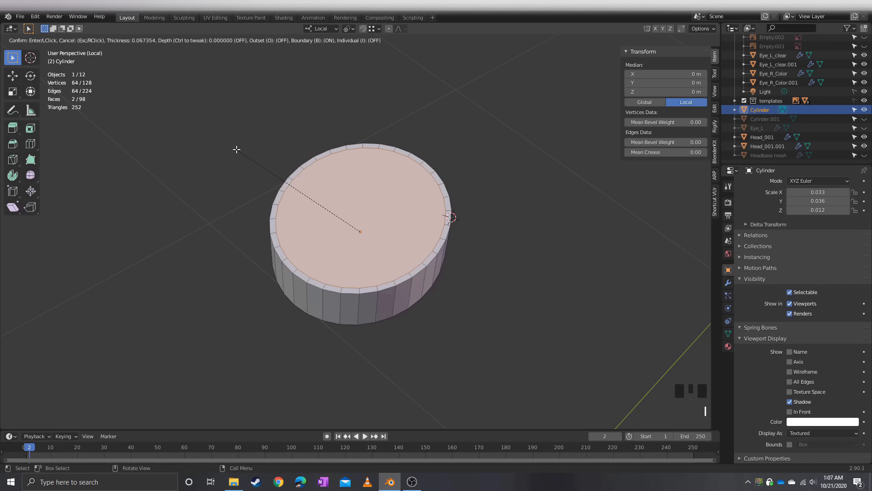
pyautogui.click(237, 149)
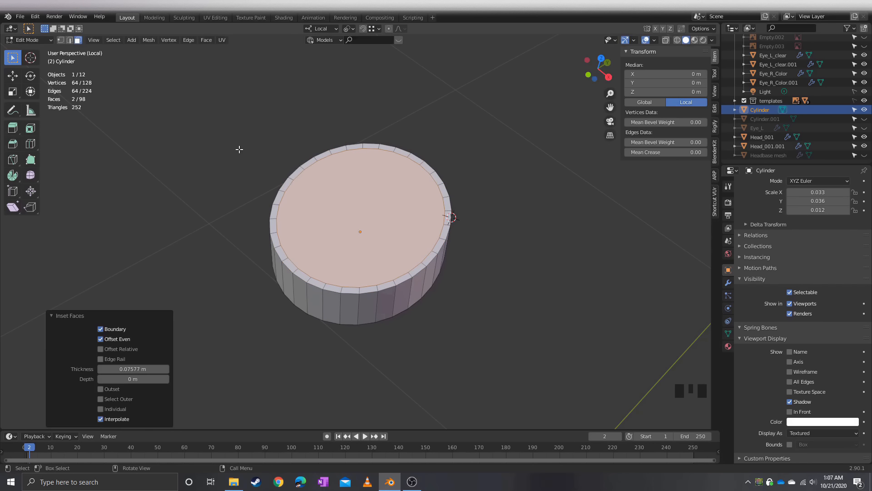
pyautogui.press('x')
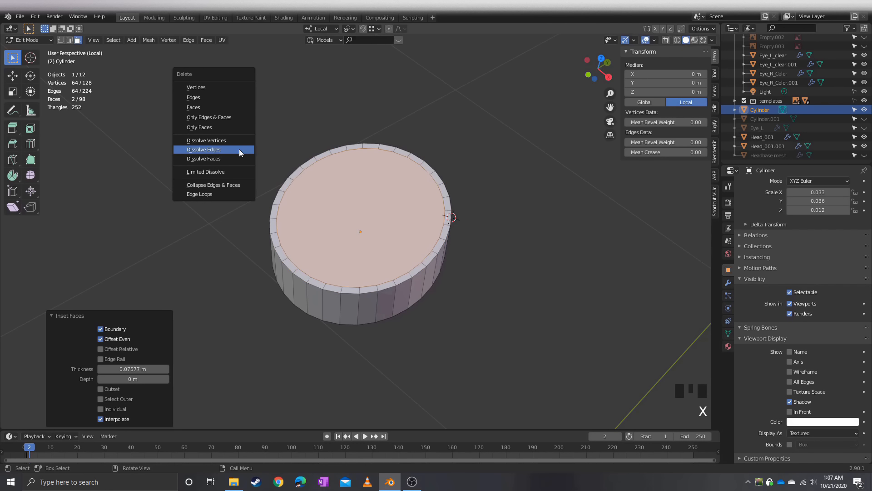
pyautogui.click(220, 105)
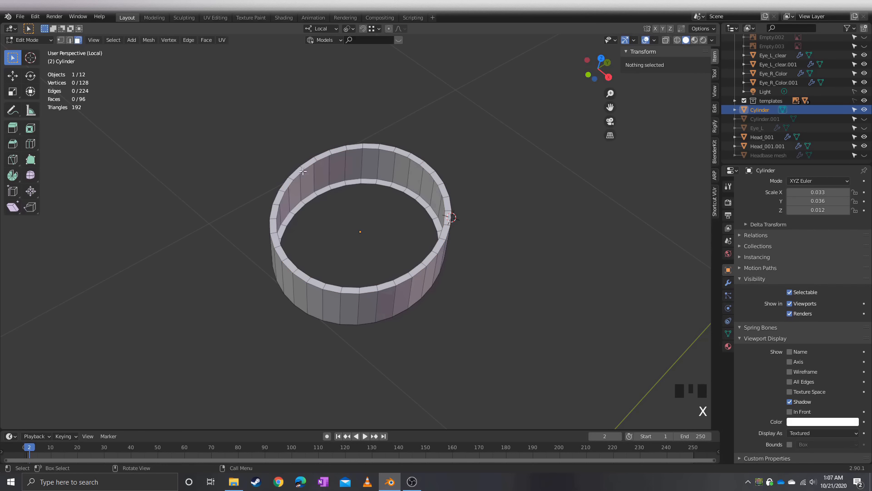
# Fill the ring's inner wall with faces between the upper and lower inner rim edges, all the way around
pyautogui.press('2')
pyautogui.click(325, 157)
pyautogui.keyDown('shift'); pyautogui.click(320, 193); pyautogui.keyUp('shift')
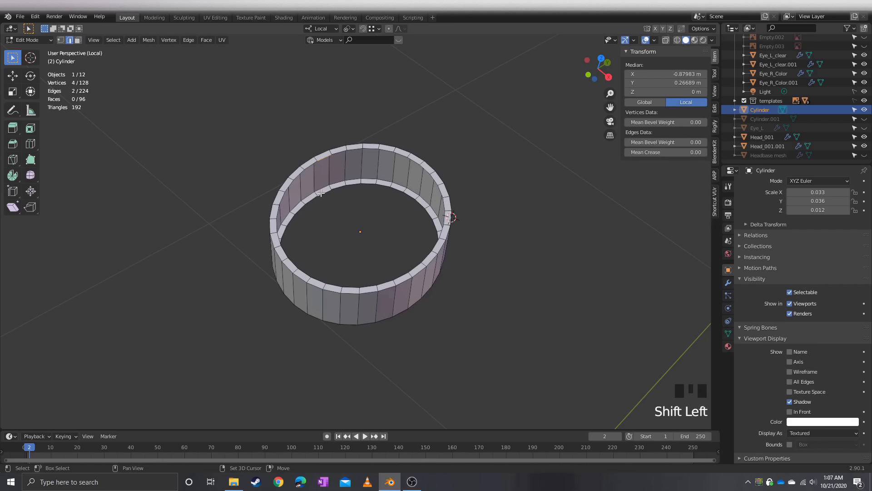
pyautogui.press('f')
pyautogui.click(330, 177)
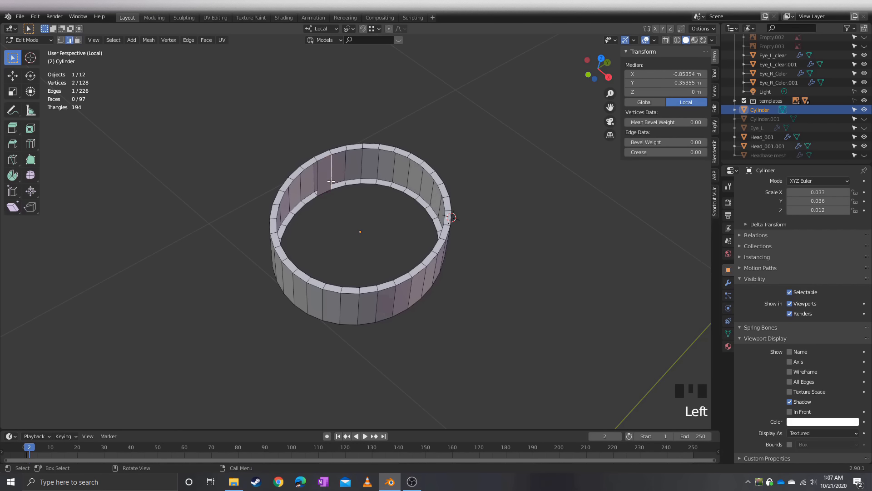
pyautogui.press('f')
pyautogui.press('f')
pyautogui.press('f')
pyautogui.press('f')
pyautogui.press('f')
pyautogui.press('f')
pyautogui.press('f')
pyautogui.press('f')
pyautogui.press('f')
pyautogui.press('f')
pyautogui.press('f')
pyautogui.press('f')
pyautogui.press('f')
pyautogui.press('f')
pyautogui.press('f')
pyautogui.press('f')
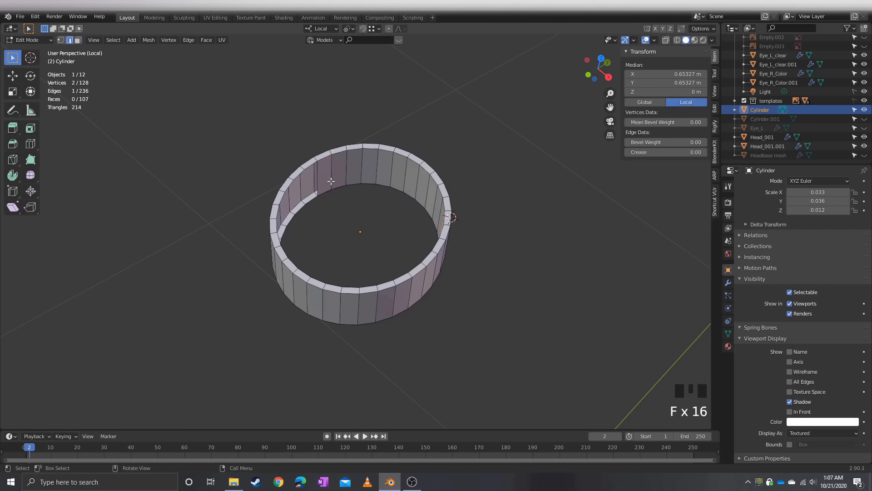
pyautogui.press('f')
pyautogui.press('f')
pyautogui.press('f')
pyautogui.press('f')
pyautogui.press('f')
pyautogui.press('f')
pyautogui.press('f')
pyautogui.press('f')
pyautogui.press('f')
pyautogui.press('f')
pyautogui.press('f')
pyautogui.press('f')
pyautogui.press('f')
pyautogui.press('f')
pyautogui.press('f')
pyautogui.press('f')
pyautogui.moveTo(312, 227); pyautogui.dragTo(286, 198, button='middle')
pyautogui.press('KP_3')
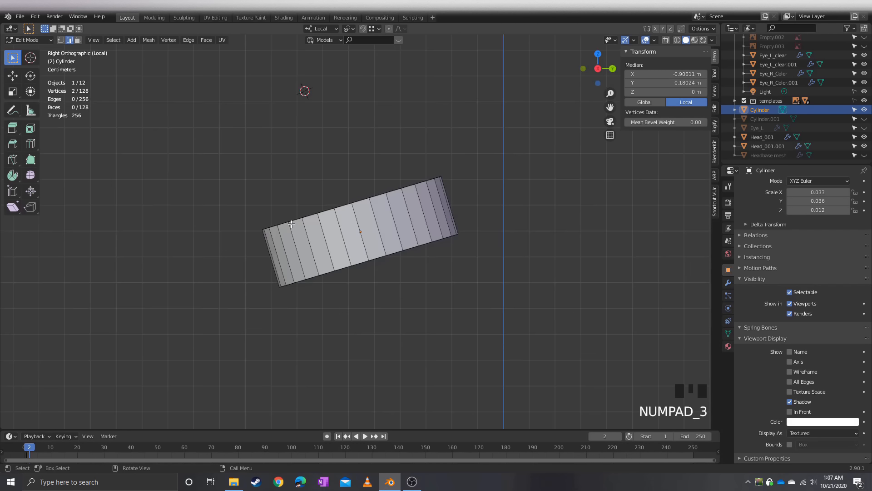
# Show the whole head with X-ray on and delete the rear faces of the ring, leaving an open U-shaped arch at the front
pyautogui.press('KP_Divide')
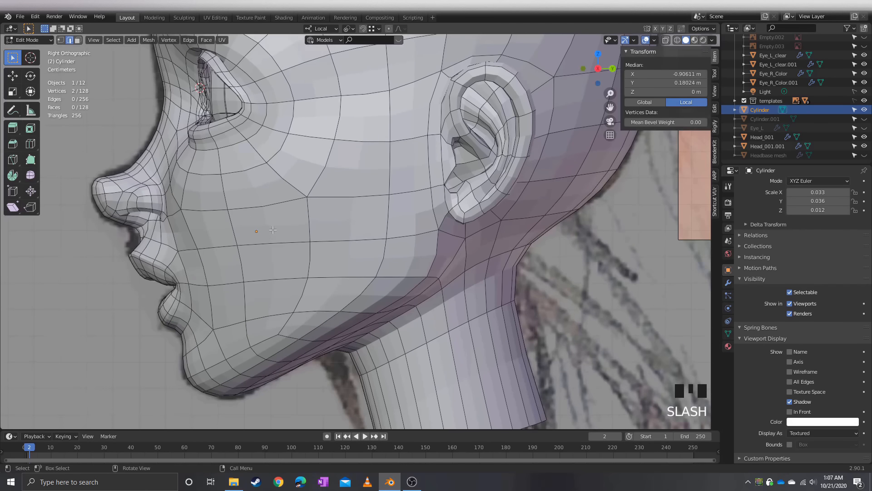
pyautogui.hotkey('alt', 'z')
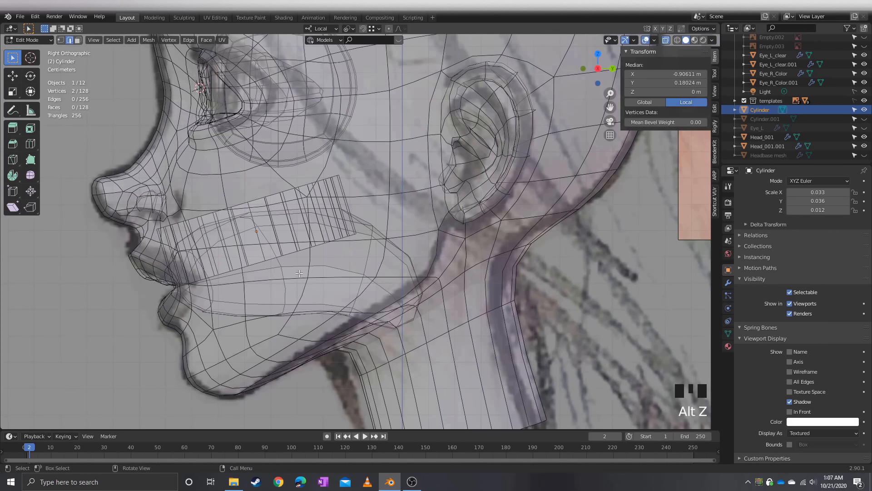
pyautogui.press('Tab')
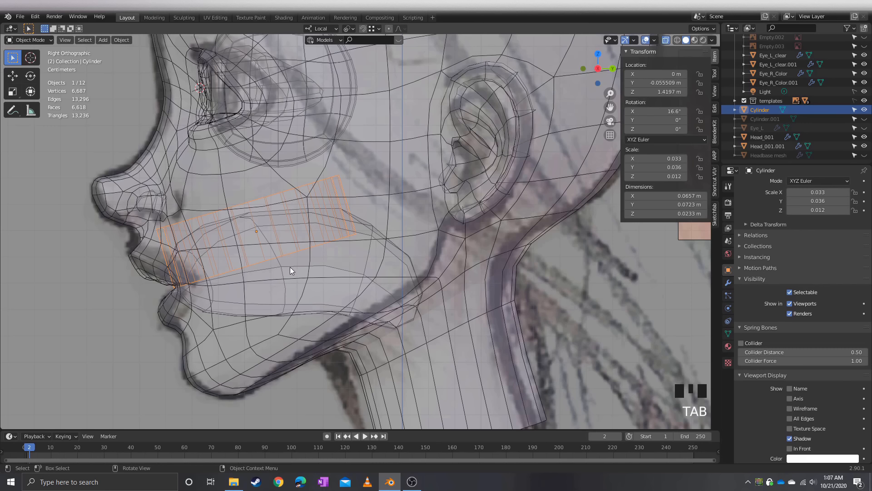
pyautogui.press('Tab')
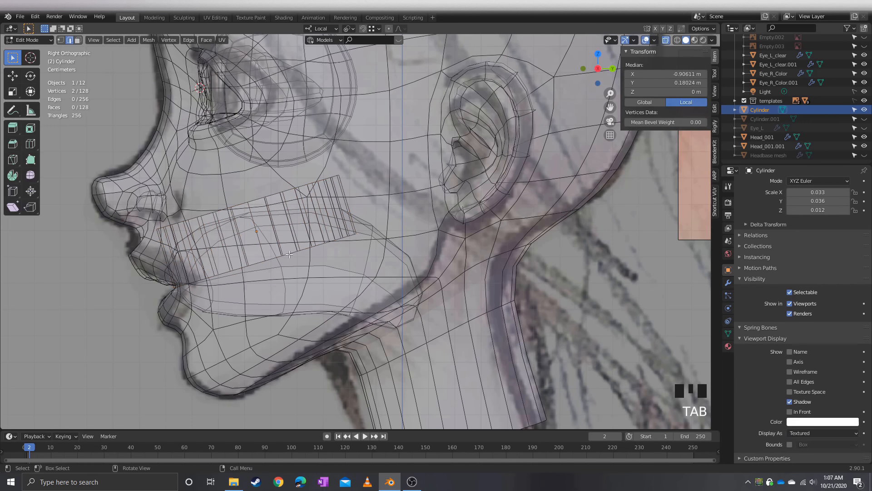
pyautogui.press('3')
pyautogui.moveTo(389, 262); pyautogui.dragTo(274, 200)
pyautogui.moveTo(277, 204); pyautogui.dragTo(351, 300, button='middle')
pyautogui.keyDown('shift'); pyautogui.click(340, 219); pyautogui.keyUp('shift')
pyautogui.keyDown('shift'); pyautogui.click(245, 184); pyautogui.keyUp('shift')
pyautogui.press('x')
pyautogui.click(255, 208)
# Isolate the arch in local view and fill both of its open ends with faces
pyautogui.press('/')
pyautogui.press('2')
pyautogui.click(351, 300)
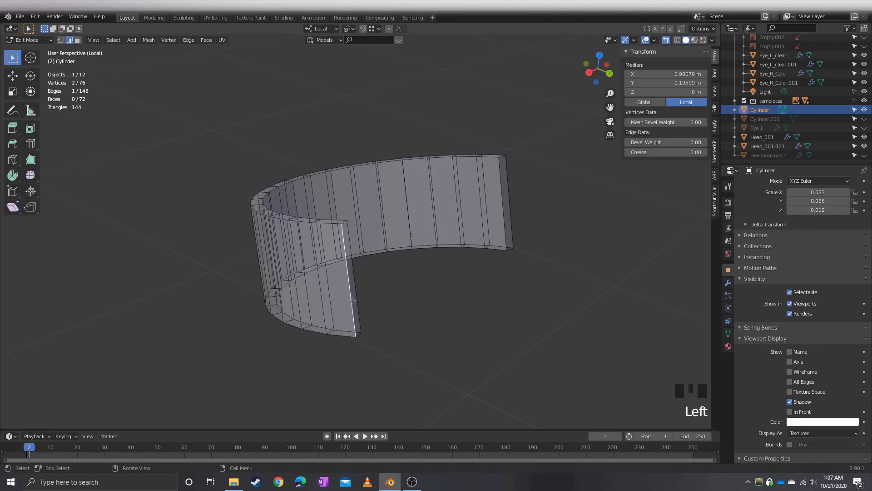
pyautogui.press('f')
pyautogui.click(501, 218)
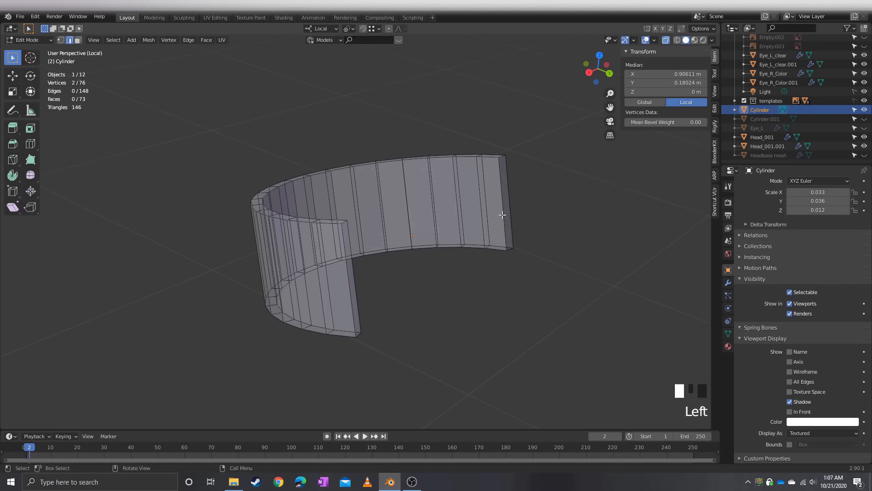
pyautogui.press('Tab')
pyautogui.scroll(-2, 475, 280)
pyautogui.moveTo(378, 242); pyautogui.dragTo(336, 249, button='middle')
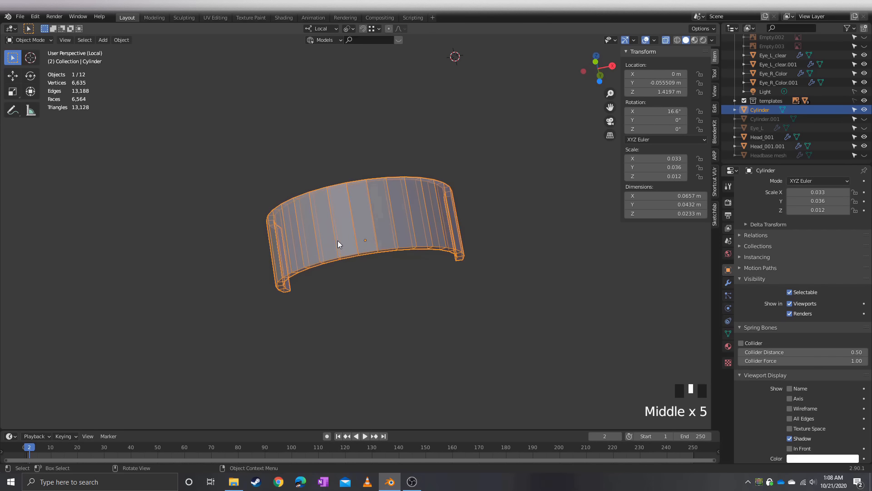
# In front view, delete the half of the arch on the negative X side of the centre line
pyautogui.press('KP_3')
pyautogui.press('KP_1')
pyautogui.press('Tab')
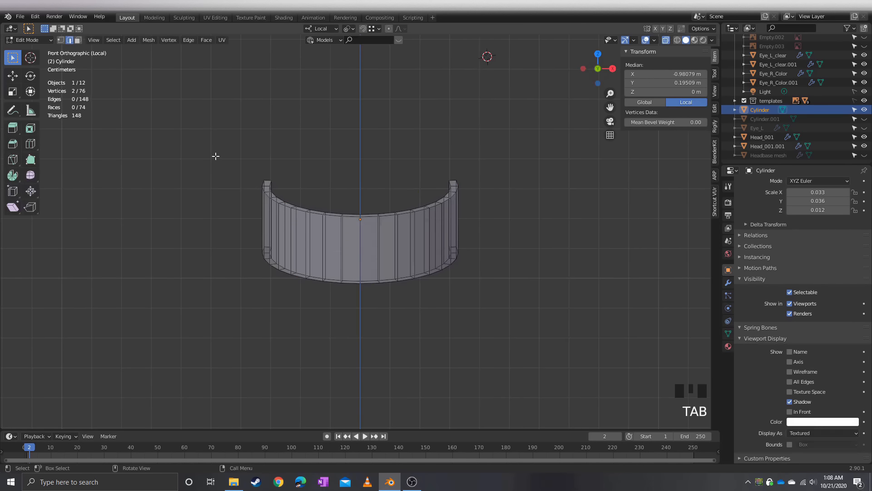
pyautogui.moveTo(249, 205); pyautogui.dragTo(343, 320)
pyautogui.moveTo(228, 143); pyautogui.dragTo(218, 116)
pyautogui.keyDown('shift'); pyautogui.moveTo(324, 193); pyautogui.dragTo(369, 295); pyautogui.keyUp('shift')
pyautogui.press('x')
pyautogui.click(331, 274)
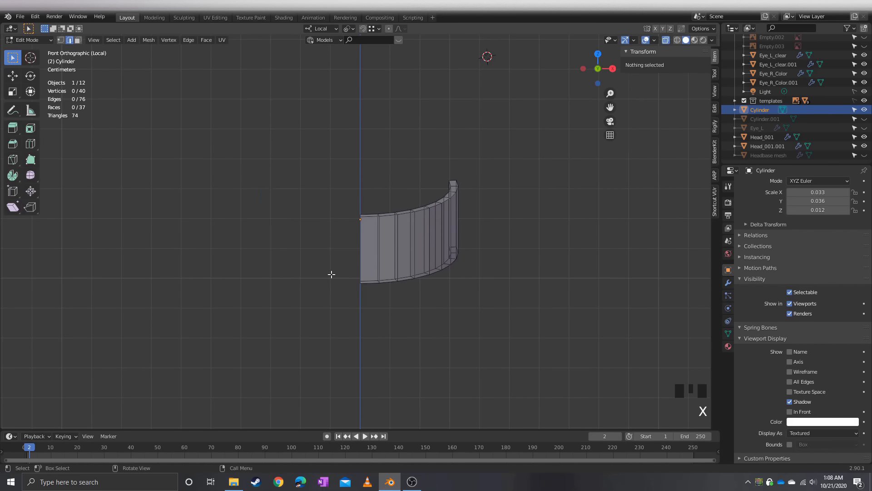
# Add a Mirror modifier on the X axis to the half arch and turn off X-ray
pyautogui.click(725, 282)
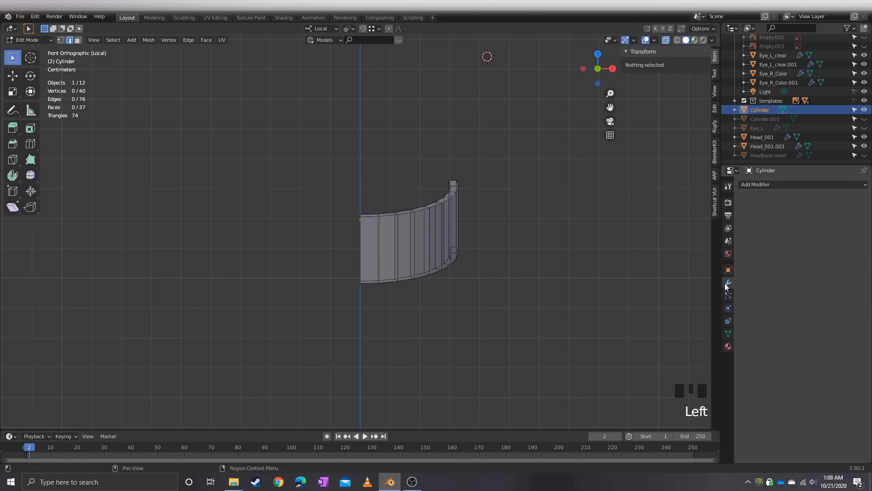
pyautogui.click(771, 185)
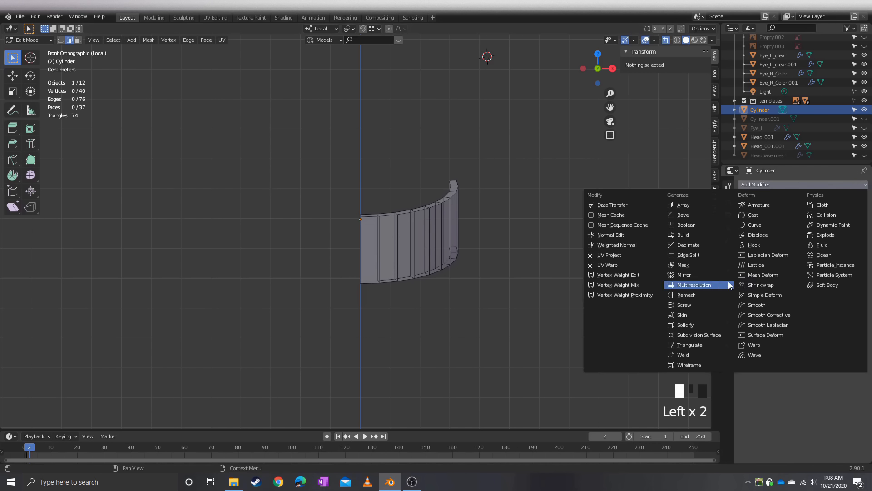
pyautogui.click(686, 277)
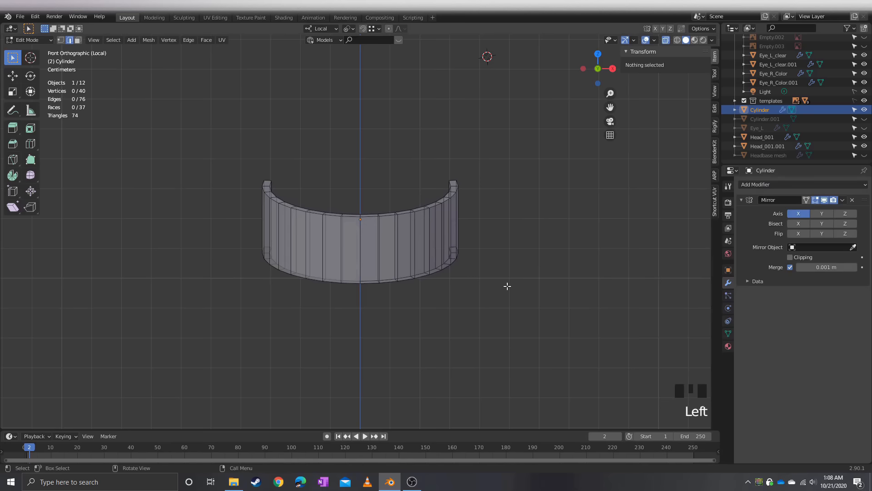
pyautogui.moveTo(428, 282); pyautogui.dragTo(395, 288, button='middle')
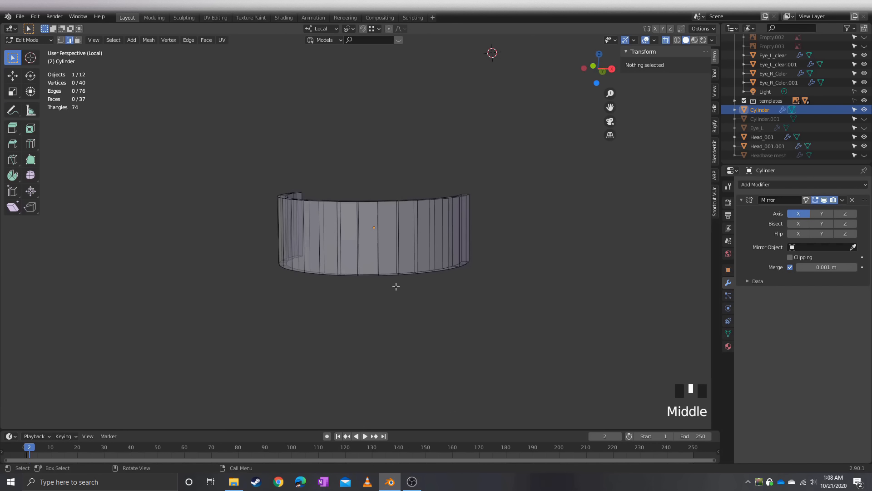
pyautogui.press('KP_3')
pyautogui.hotkey('shift', 'z')
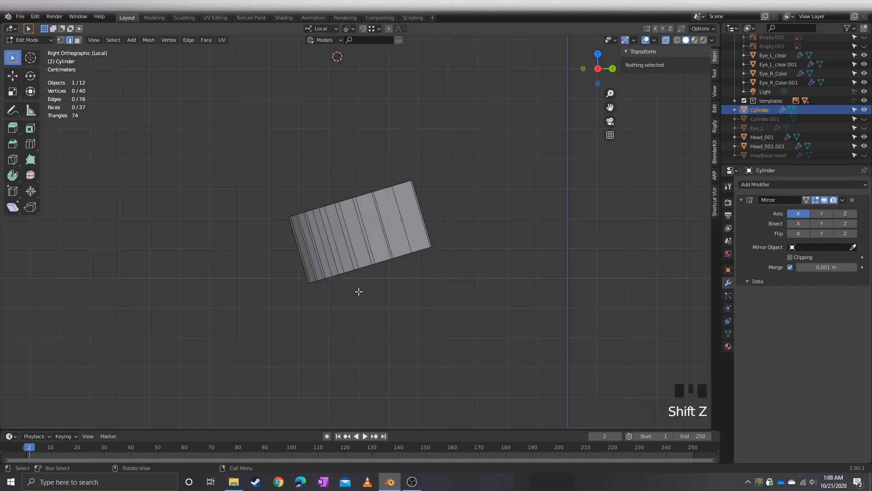
pyautogui.hotkey('alt', 'z')
pyautogui.moveTo(358, 288); pyautogui.dragTo(458, 244, button='middle')
pyautogui.press('Tab')
pyautogui.press('Tab')
pyautogui.moveTo(348, 290); pyautogui.dragTo(352, 246, button='middle')
pyautogui.scroll(2, 354, 270)
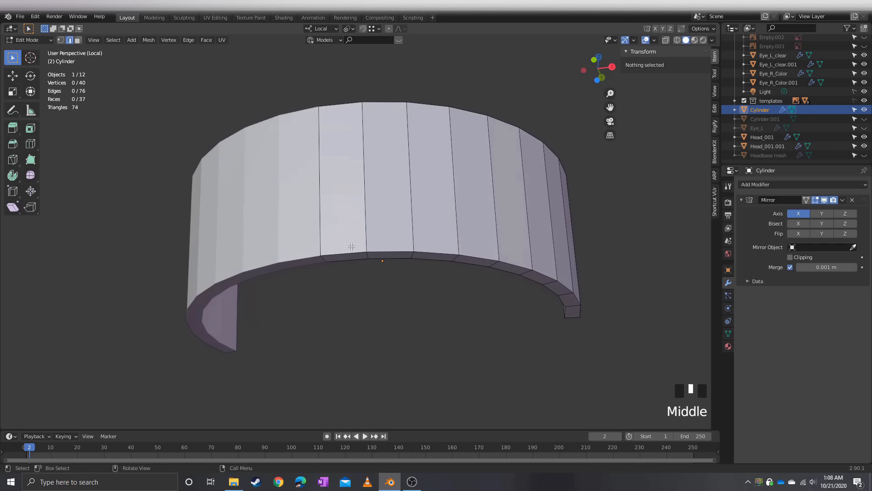
# Slide the vertical edge loop nearest the arch's centre outward by a factor of about 0.139
pyautogui.click(364, 225)
pyautogui.keyDown('alt'); pyautogui.click(364, 222); pyautogui.keyUp('alt')
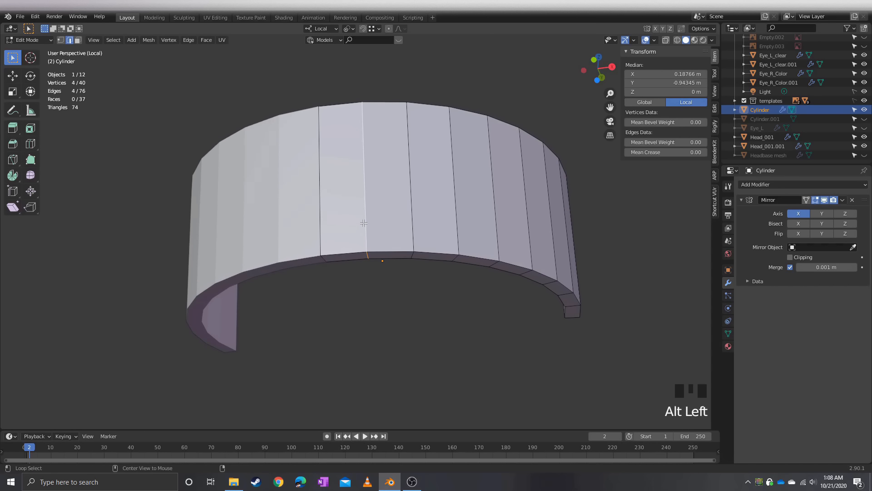
pyautogui.moveTo(364, 223); pyautogui.dragTo(374, 237, button='middle')
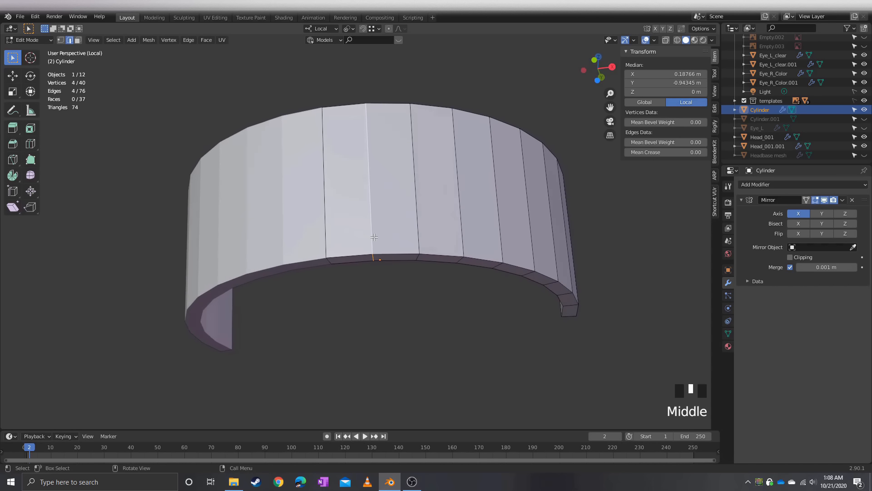
pyautogui.press('g')
pyautogui.press('g')
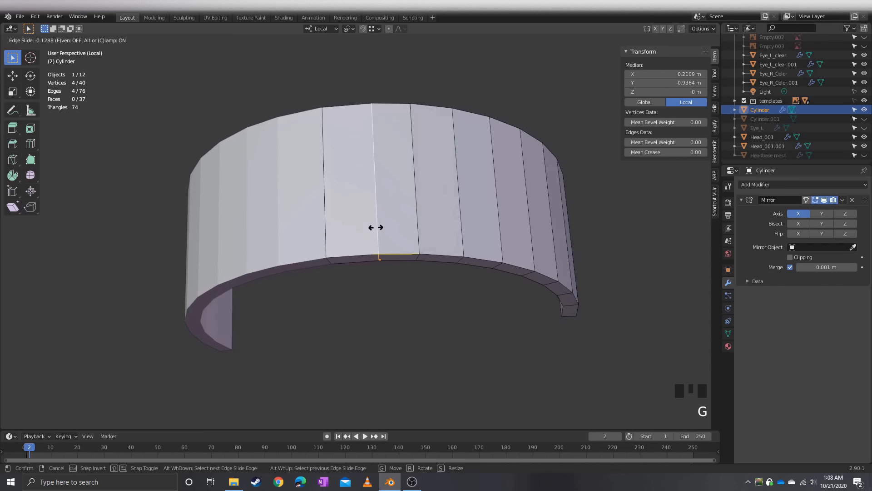
pyautogui.click(376, 227)
pyautogui.moveTo(377, 230); pyautogui.dragTo(386, 246, button='middle')
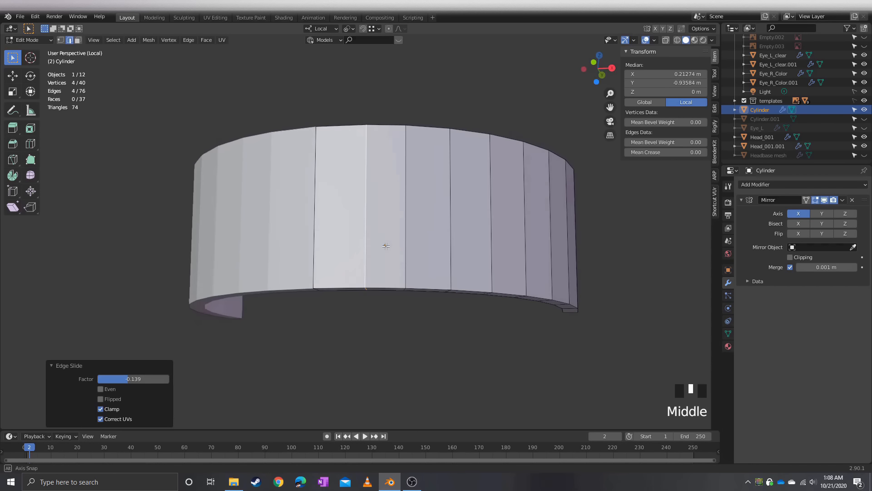
# Leave local view and fine-tune the loop's spacing behind the lips with further edge slides, ending with a factor of 0.110
pyautogui.press('/')
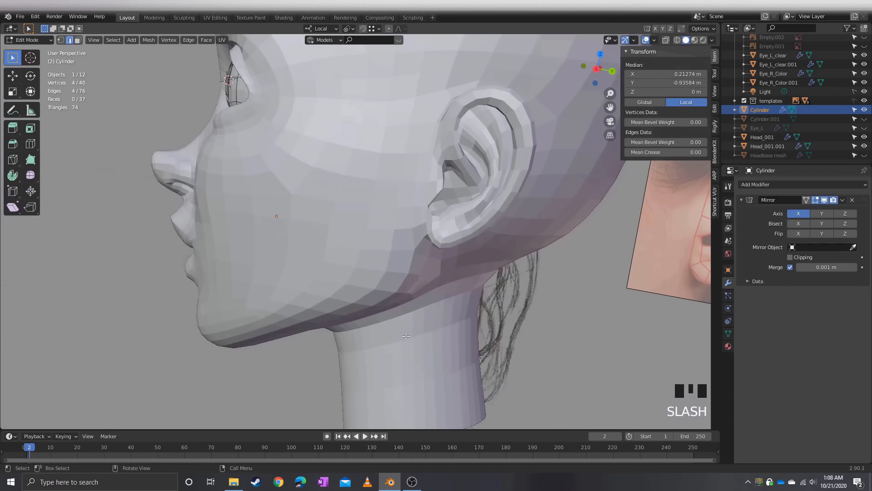
pyautogui.moveTo(472, 318); pyautogui.dragTo(356, 216, button='middle')
pyautogui.scroll(3, 394, 268)
pyautogui.press('g')
pyautogui.press('g')
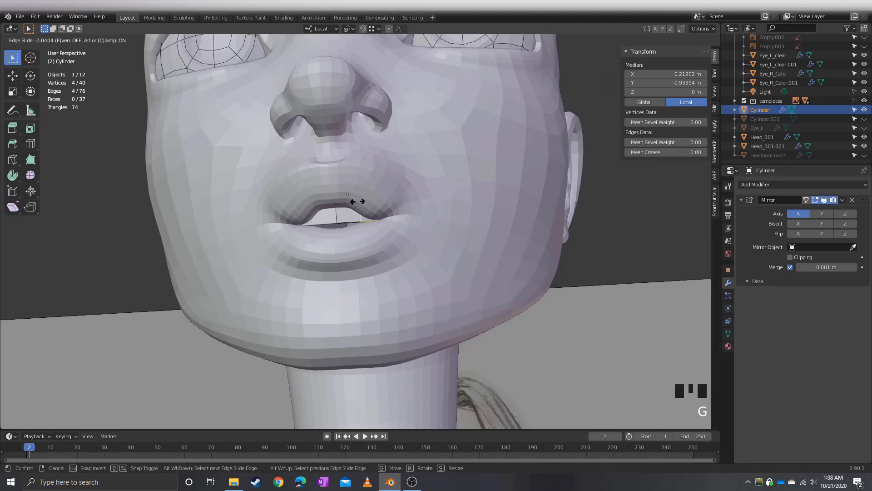
pyautogui.click(343, 201)
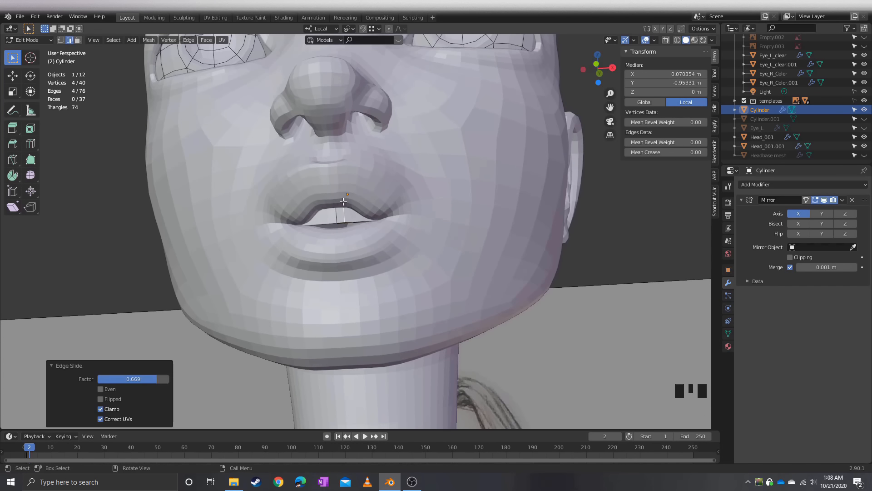
pyautogui.press('g')
pyautogui.press('g')
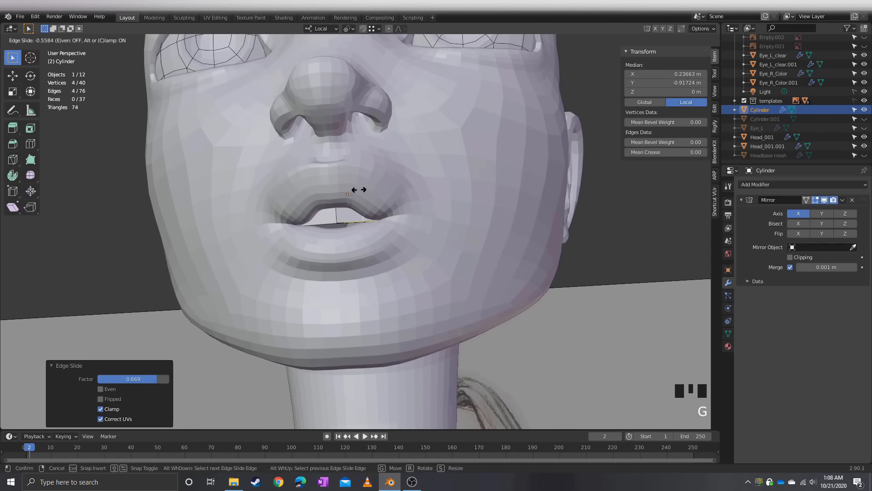
pyautogui.moveTo(359, 189); pyautogui.dragTo(373, 196, button='middle')
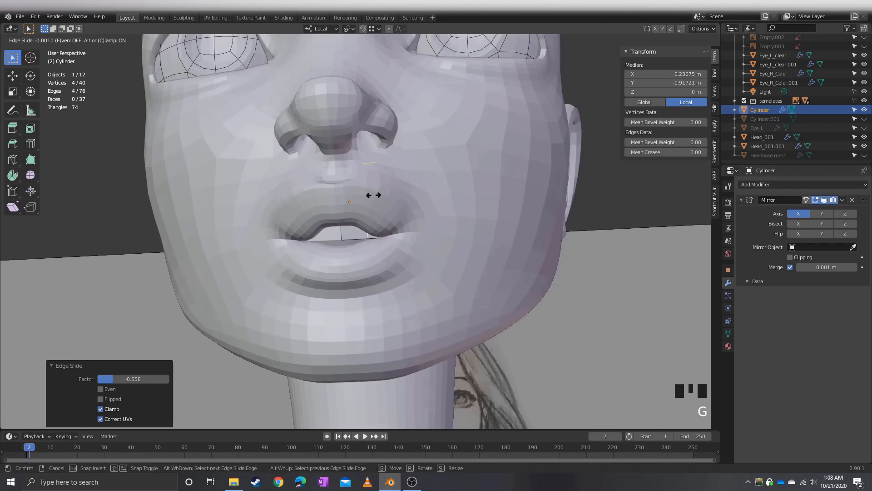
pyautogui.click(371, 195)
pyautogui.moveTo(378, 281); pyautogui.dragTo(379, 281, button='middle')
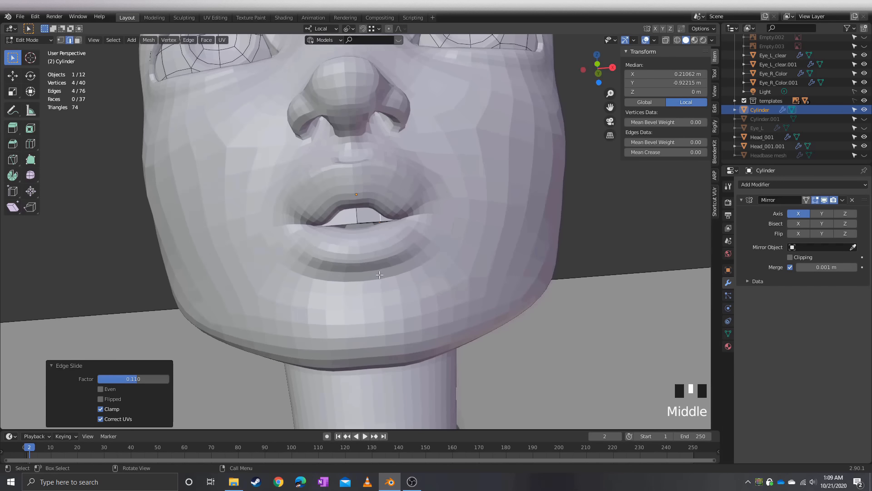
# Isolate the arch and move the edge loop about -0.000439 m along its local Y axis to round the front curve
pyautogui.press('/')
pyautogui.moveTo(366, 335); pyautogui.dragTo(367, 180, button='middle')
pyautogui.press('KP_3')
pyautogui.press('KP_1')
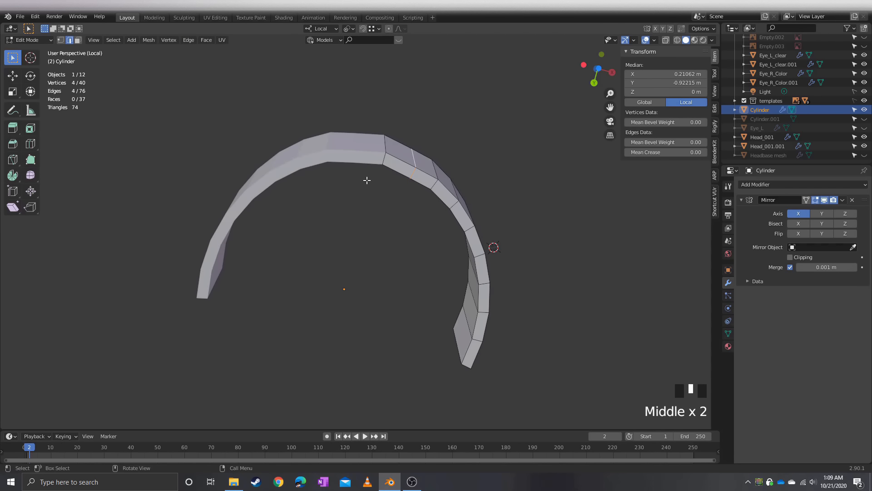
pyautogui.press('g')
pyautogui.press('x')
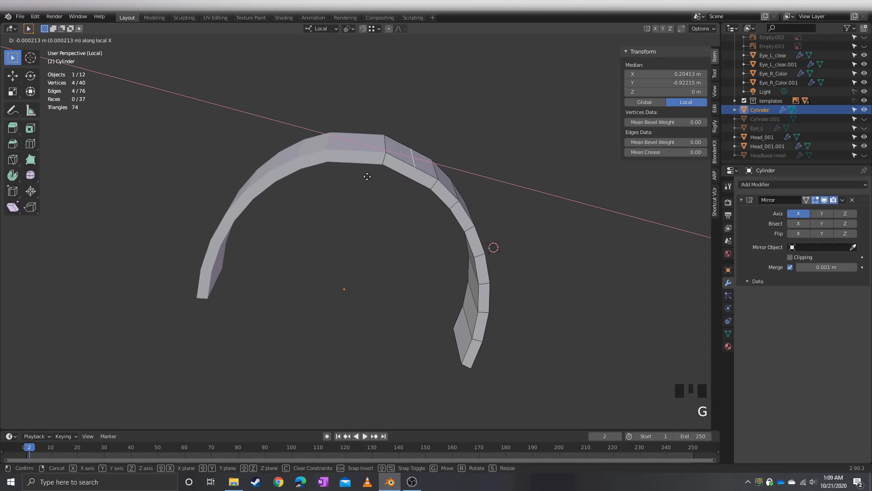
pyautogui.press('y')
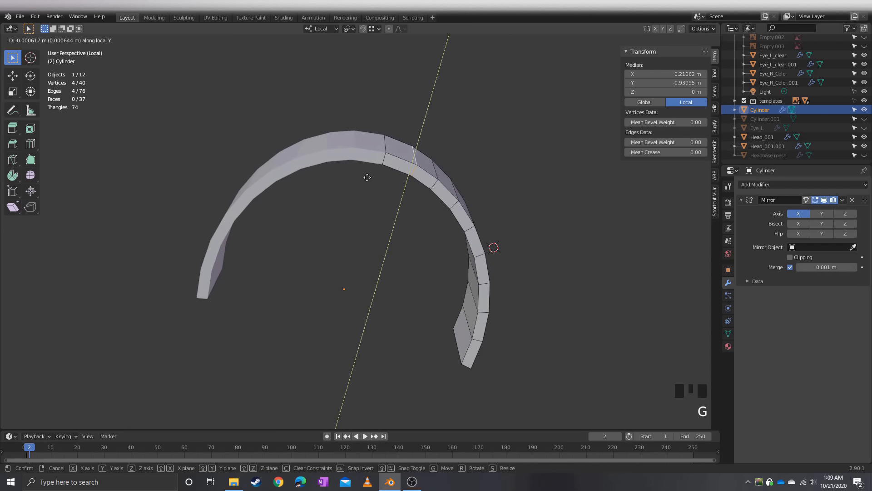
pyautogui.click(367, 178)
pyautogui.moveTo(367, 179); pyautogui.dragTo(290, 138, button='middle')
pyautogui.scroll(-2, 345, 159)
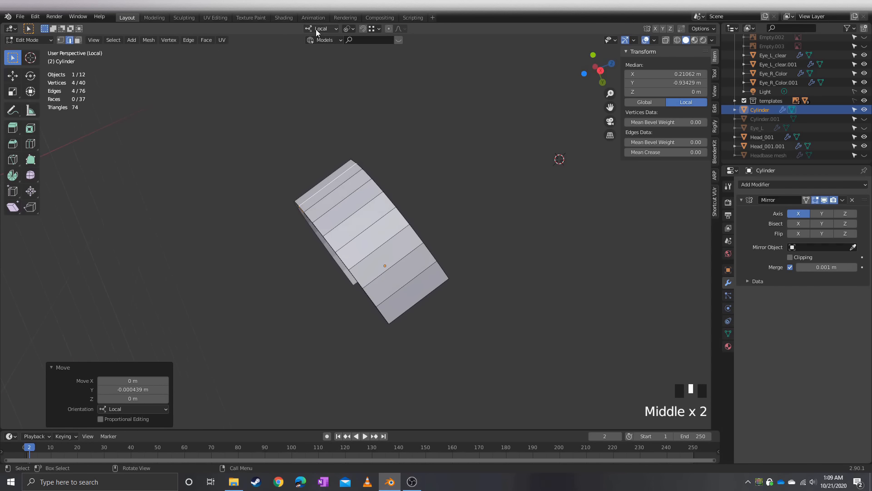
pyautogui.moveTo(299, 170); pyautogui.dragTo(284, 178, button='middle')
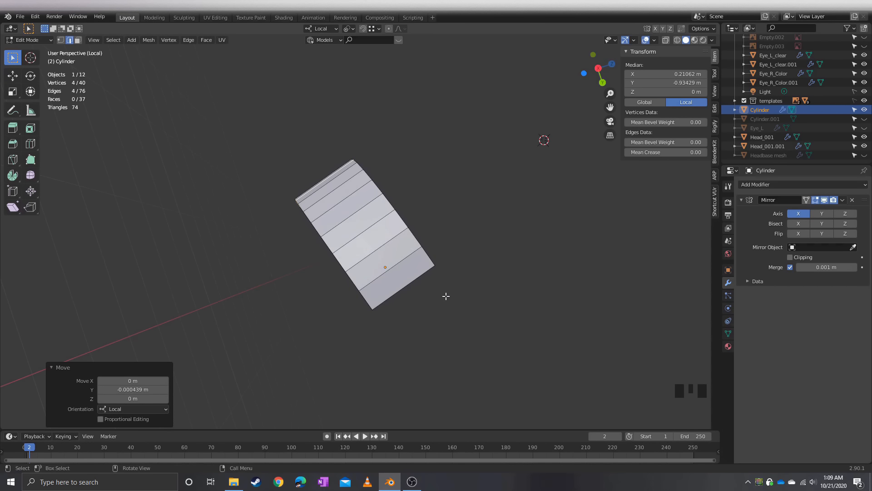
pyautogui.moveTo(308, 171); pyautogui.dragTo(470, 313, button='middle')
pyautogui.moveTo(350, 319); pyautogui.dragTo(450, 290, button='middle')
pyautogui.click(469, 297)
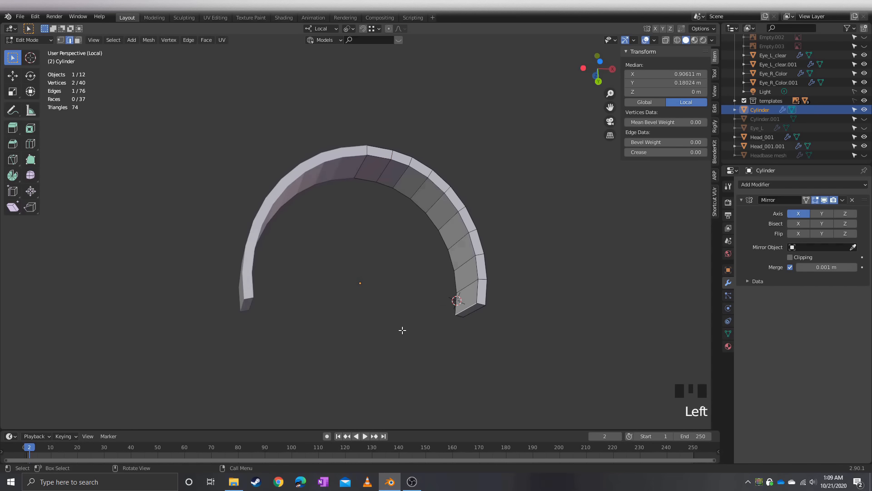
pyautogui.press('3')
pyautogui.click(474, 300)
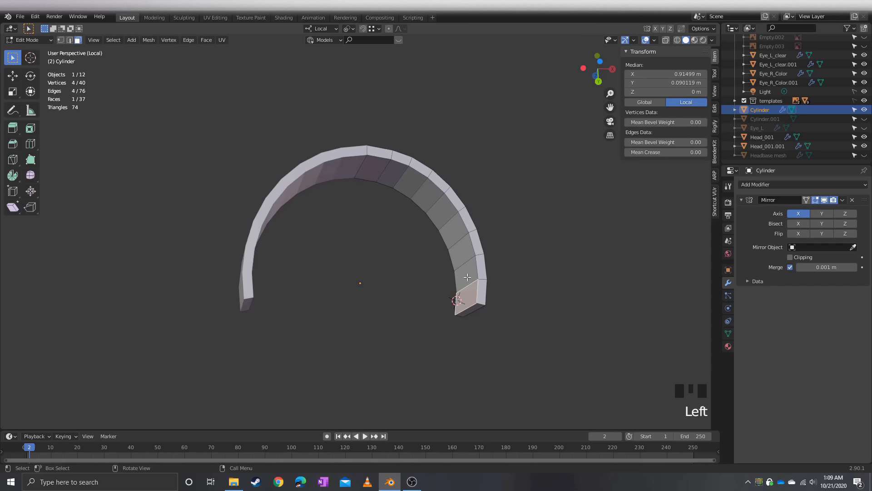
pyautogui.moveTo(416, 263); pyautogui.dragTo(399, 274, button='middle')
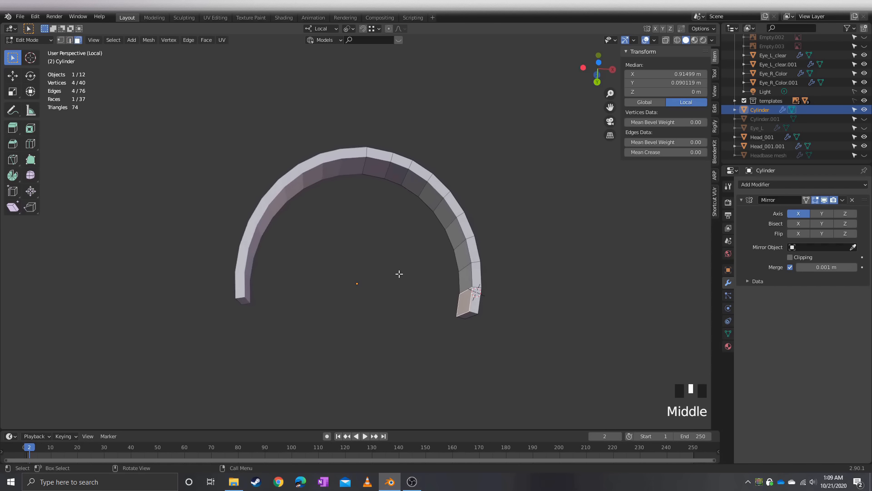
pyautogui.press('s')
pyautogui.press('x')
pyautogui.click(390, 274)
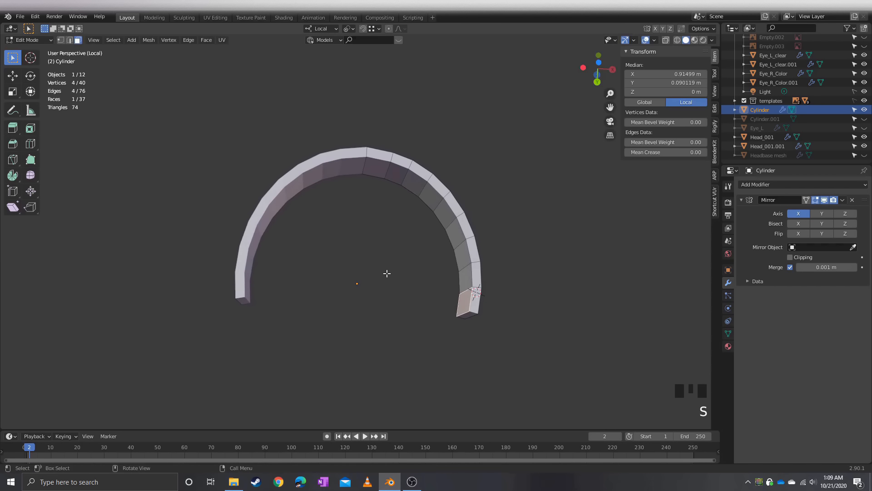
pyautogui.click(349, 28)
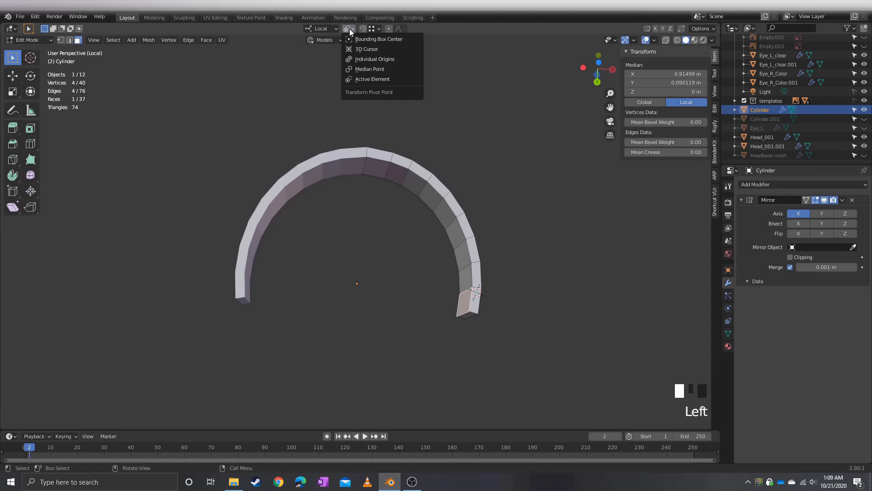
pyautogui.click(349, 206)
# Snap the 3D cursor to the arch's origin and return to editing the arch's mesh
pyautogui.press('Tab')
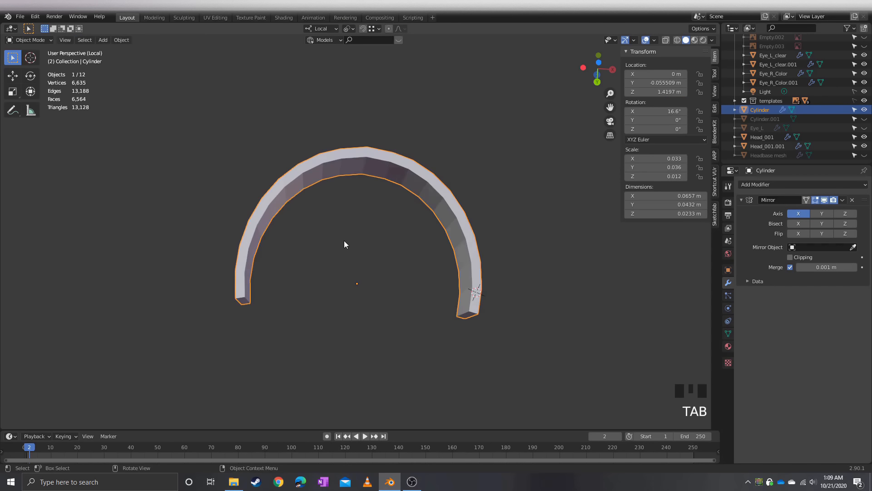
pyautogui.hotkey('shift', 'a')
pyautogui.click(192, 165)
pyautogui.hotkey('shift', 's')
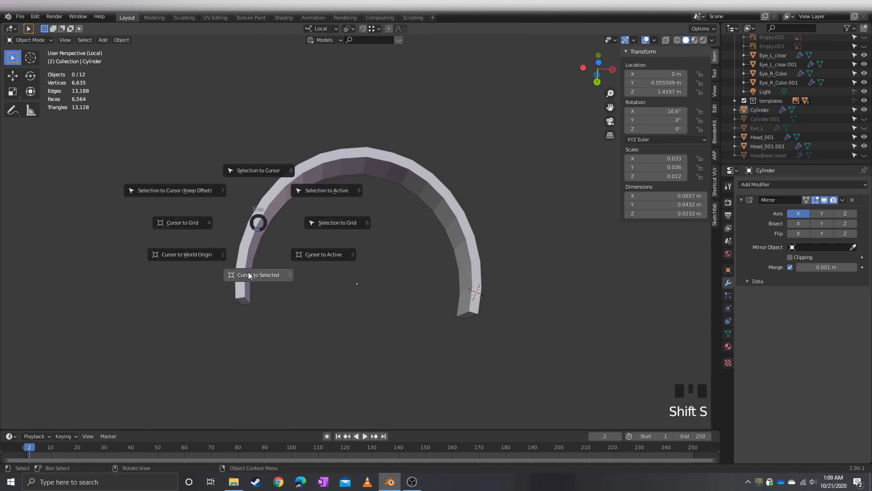
pyautogui.click(249, 275)
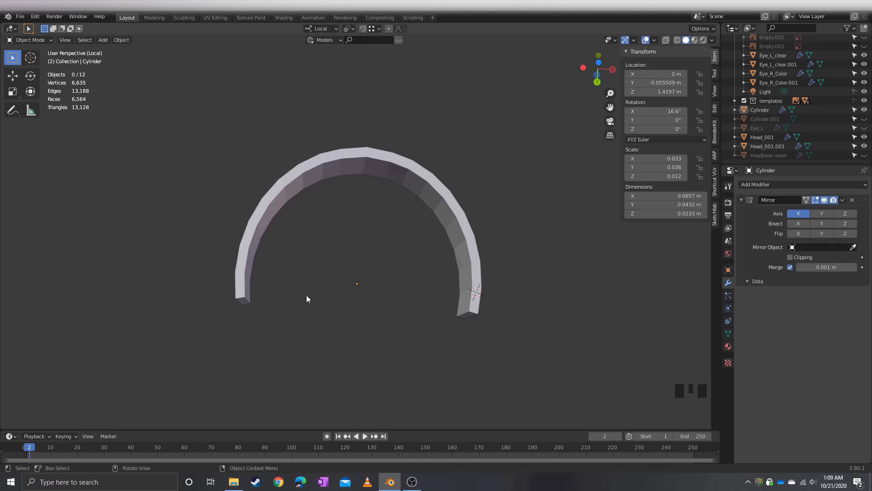
pyautogui.click(243, 253)
pyautogui.hotkey('shift', 's')
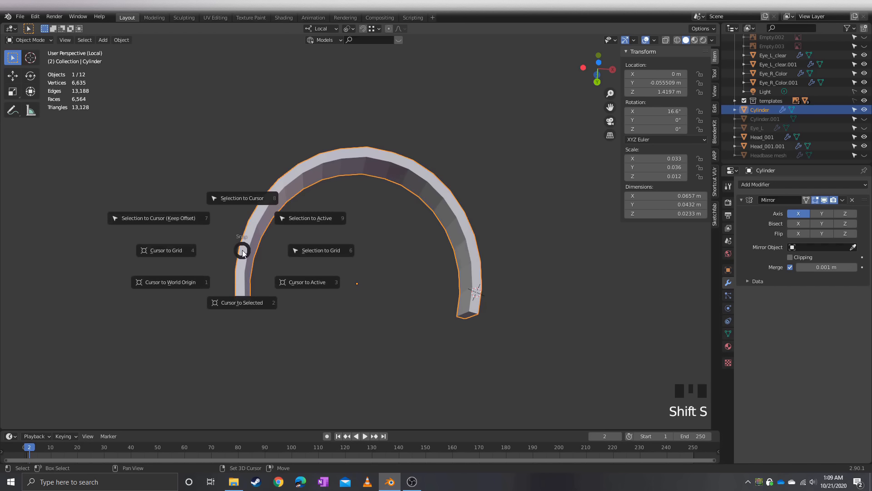
pyautogui.click(255, 298)
pyautogui.click(381, 310)
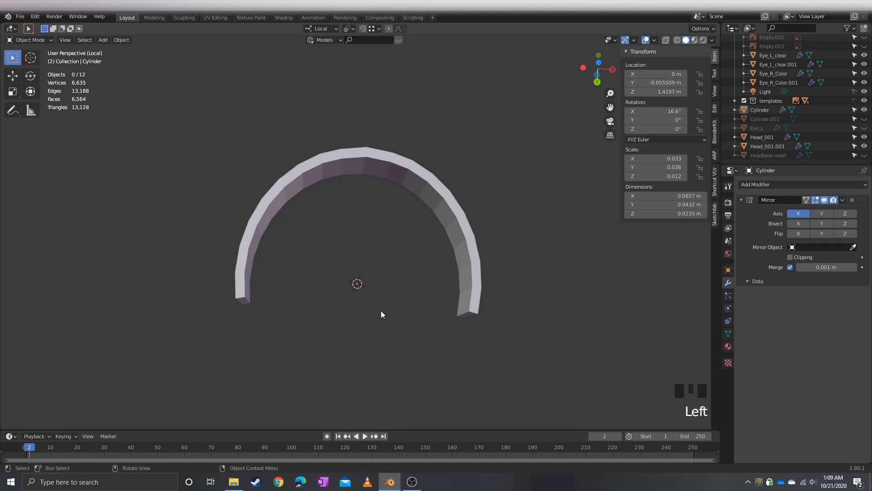
pyautogui.click(460, 290)
pyautogui.press('Tab')
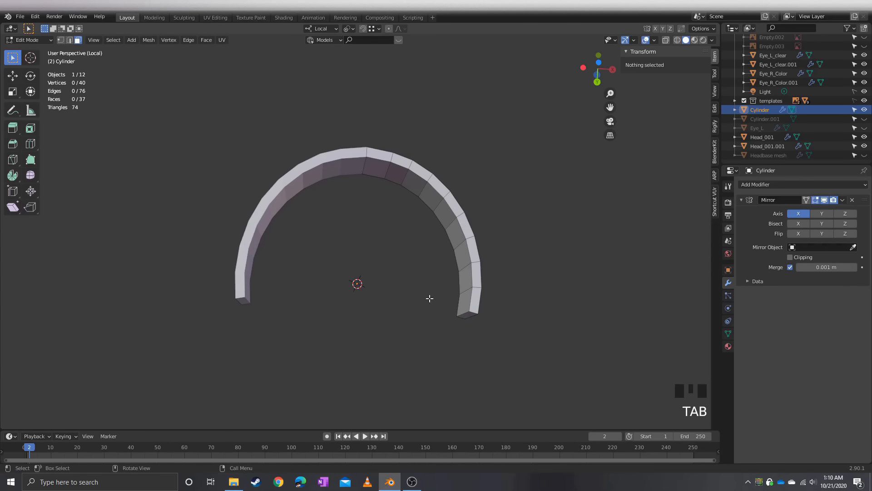
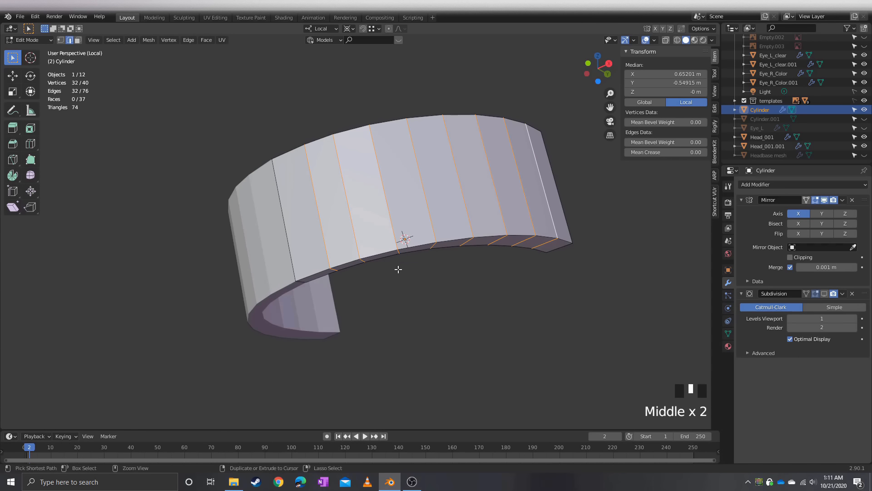
# Bevel the selected vertical edge loops of the arch with 2 segments and a width of about 0.0233 m
pyautogui.hotkey('ctrl', 'b')
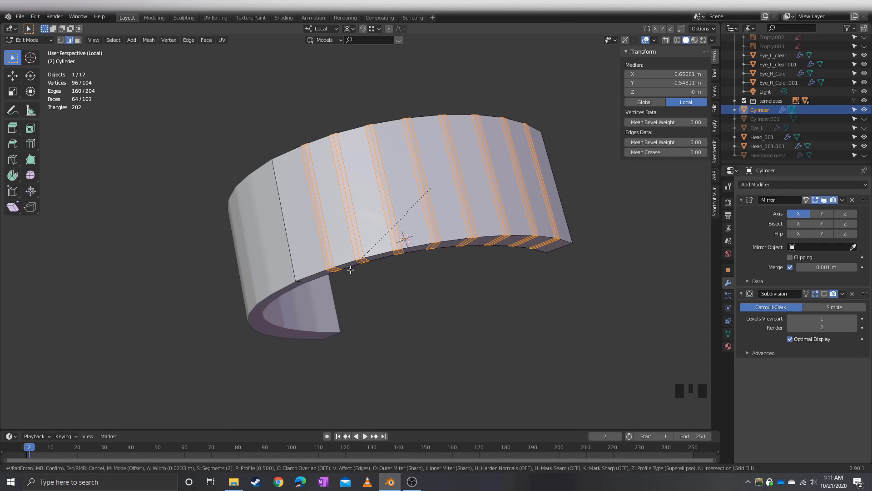
pyautogui.click(350, 269)
pyautogui.moveTo(351, 270); pyautogui.dragTo(320, 239, button='middle')
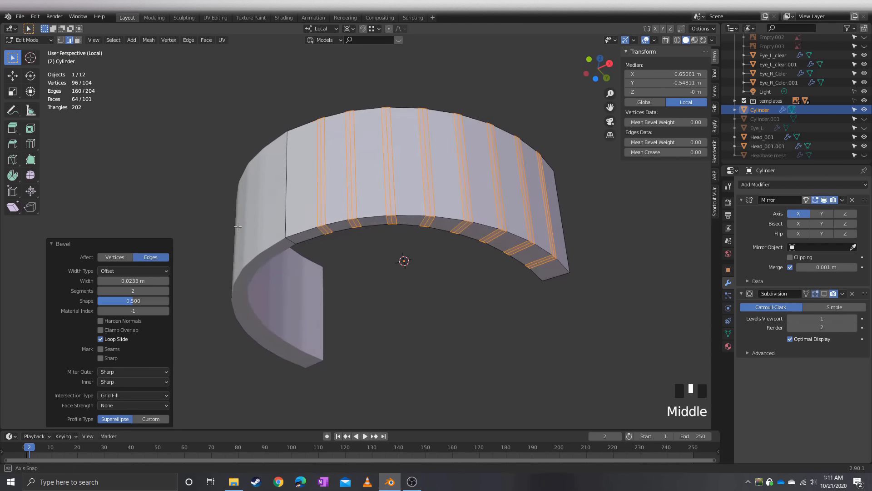
pyautogui.scroll(2, 320, 239)
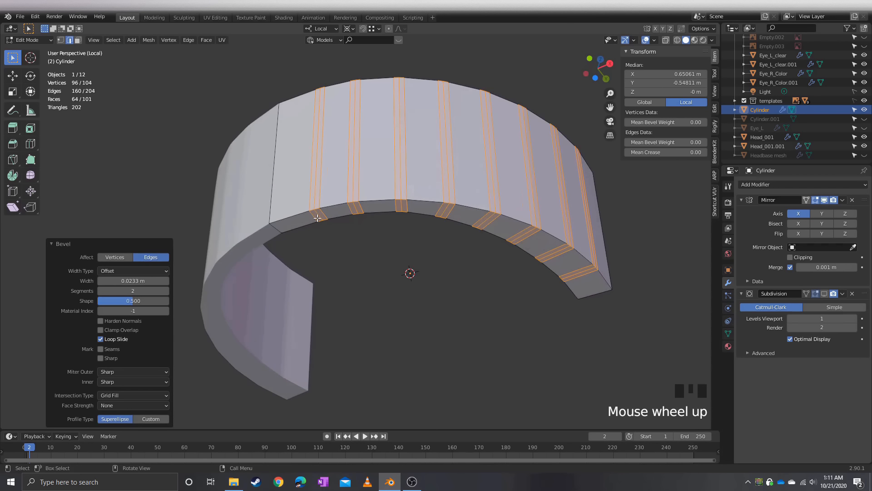
# Change the transform pivot point and scale the middle loop of the bevel nearest the arch's centre inward to form a groove
pyautogui.keyDown('alt'); pyautogui.click(317, 218); pyautogui.keyUp('alt')
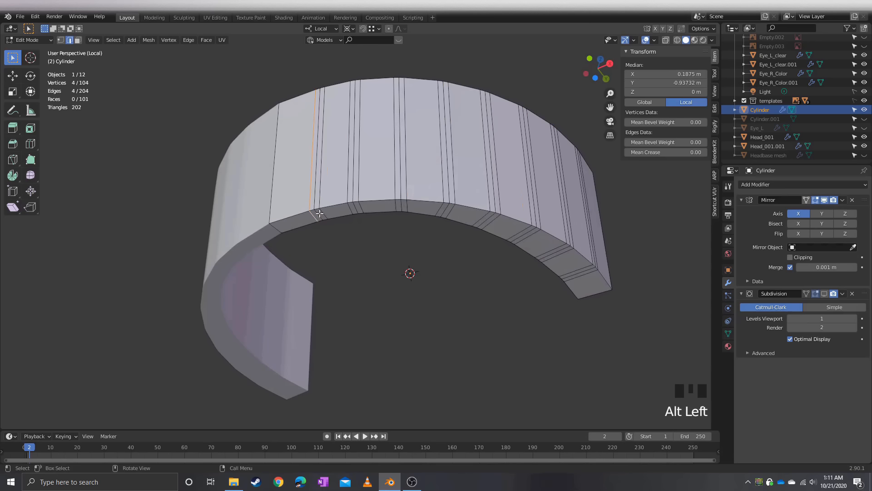
pyautogui.keyDown('alt'); pyautogui.click(320, 215); pyautogui.keyUp('alt')
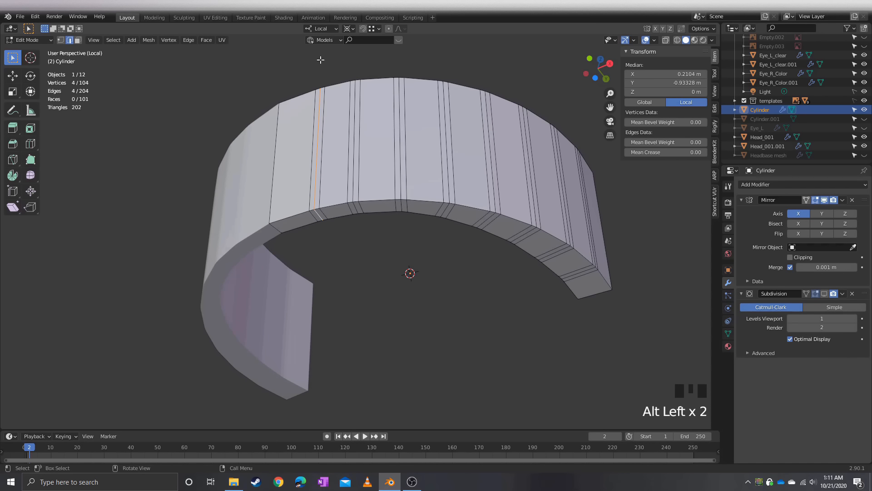
pyautogui.click(349, 28)
pyautogui.click(367, 52)
pyautogui.press('s')
pyautogui.click(230, 112)
# Shrink the middle loops of the second and third bevels into grooves, scaling them by about 0.97 and 0.945
pyautogui.keyDown('alt'); pyautogui.click(354, 163); pyautogui.keyUp('alt')
pyautogui.press('s')
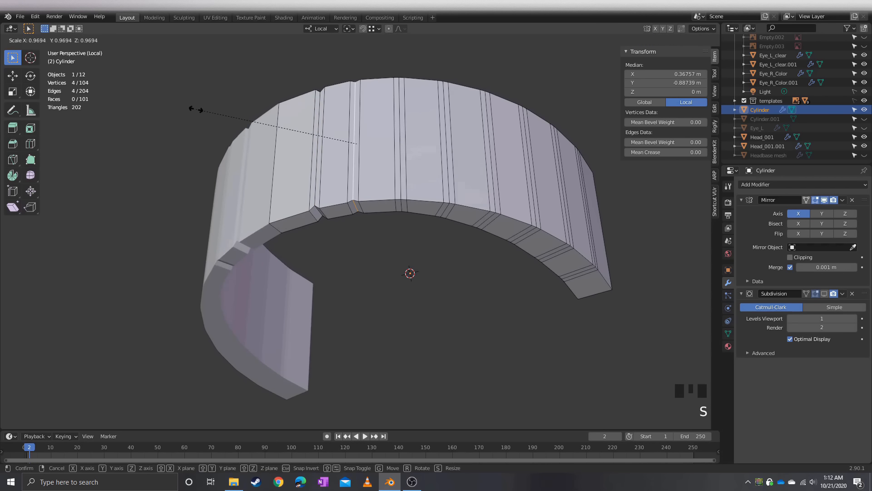
pyautogui.click(190, 108)
pyautogui.keyDown('alt'); pyautogui.click(400, 136); pyautogui.keyUp('alt')
pyautogui.press('s')
pyautogui.click(164, 68)
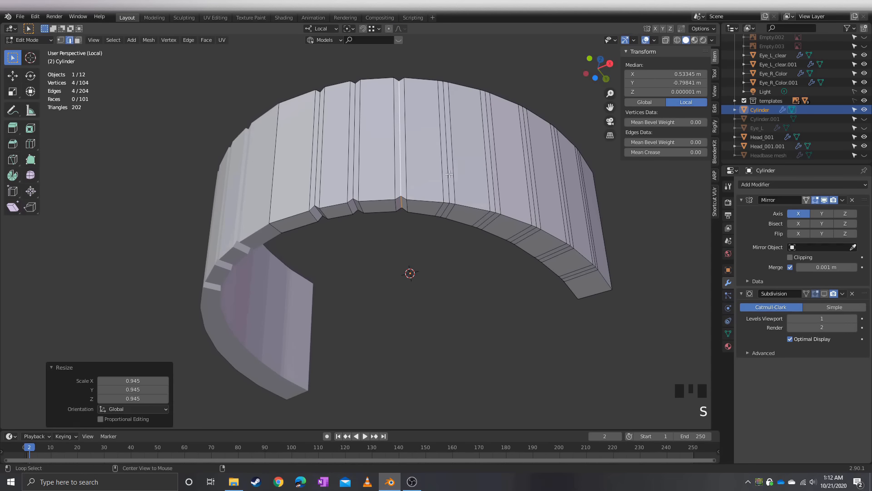
# Scale down the middle loops of the fourth and fifth bevels to continue the row of grooves
pyautogui.keyDown('alt'); pyautogui.click(449, 174); pyautogui.keyUp('alt')
pyautogui.press('s')
pyautogui.click(208, 101)
pyautogui.keyDown('alt'); pyautogui.click(490, 159); pyautogui.keyUp('alt')
pyautogui.press('s')
pyautogui.click(205, 80)
# Scale down the middle loops of the sixth and seventh bevels, using about 0.929 for the sixth
pyautogui.moveTo(489, 154); pyautogui.dragTo(445, 152, button='middle')
pyautogui.keyDown('alt'); pyautogui.click(444, 145); pyautogui.keyUp('alt')
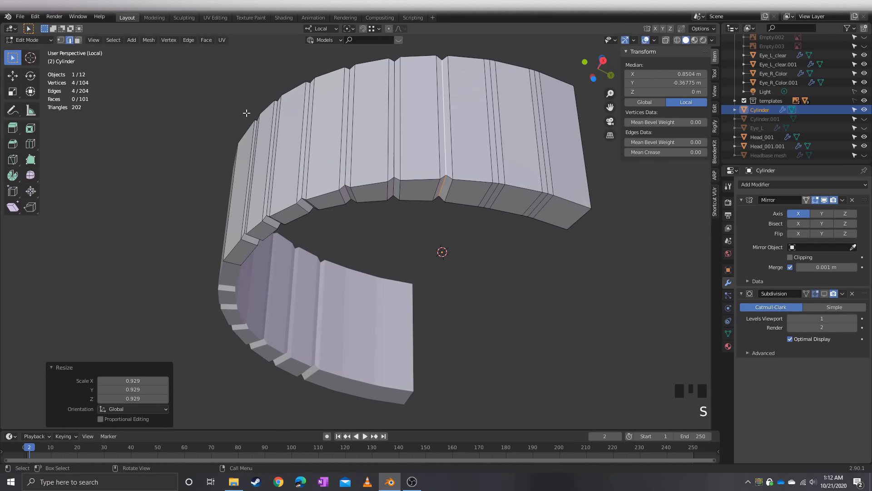
pyautogui.press('s')
pyautogui.click(195, 91)
pyautogui.press('s')
pyautogui.click(194, 70)
# Insert a centred loop cut across the arch and scale the selection down
pyautogui.moveTo(195, 70); pyautogui.dragTo(277, 118, button='middle')
pyautogui.hotkey('ctrl', 'r')
pyautogui.click(435, 137)
pyautogui.rightClick(434, 137)
pyautogui.press('3')
pyautogui.press('s')
pyautogui.click(205, 103)
# Add a loop cut right beside the arch's mirror seam, slid by a factor of about -0.762
pyautogui.moveTo(277, 118); pyautogui.dragTo(347, 131, button='middle')
pyautogui.scroll(2, 346, 130)
pyautogui.press('2')
pyautogui.hotkey('ctrl', 'r')
pyautogui.click(352, 178)
pyautogui.click(332, 176)
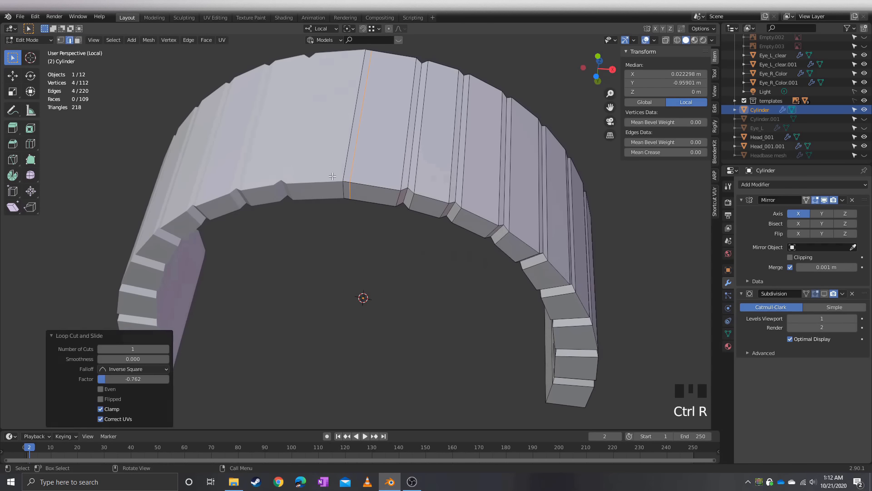
pyautogui.press('s')
pyautogui.rightClick(255, 104)
# Scale the edge loop on the mirror seam by about 0.985 to start the central groove
pyautogui.moveTo(324, 144); pyautogui.dragTo(376, 188, button='middle')
pyautogui.scroll(2, 308, 171)
pyautogui.moveTo(309, 169); pyautogui.dragTo(264, 197, button='middle')
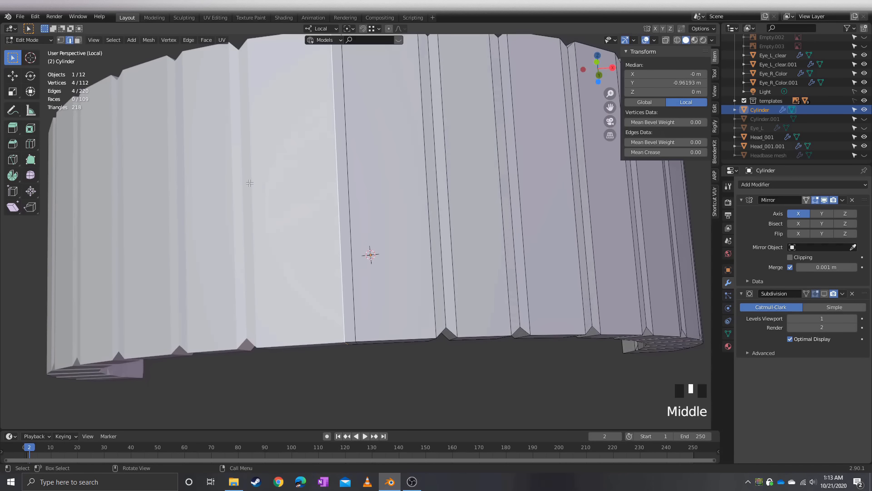
pyautogui.press('s')
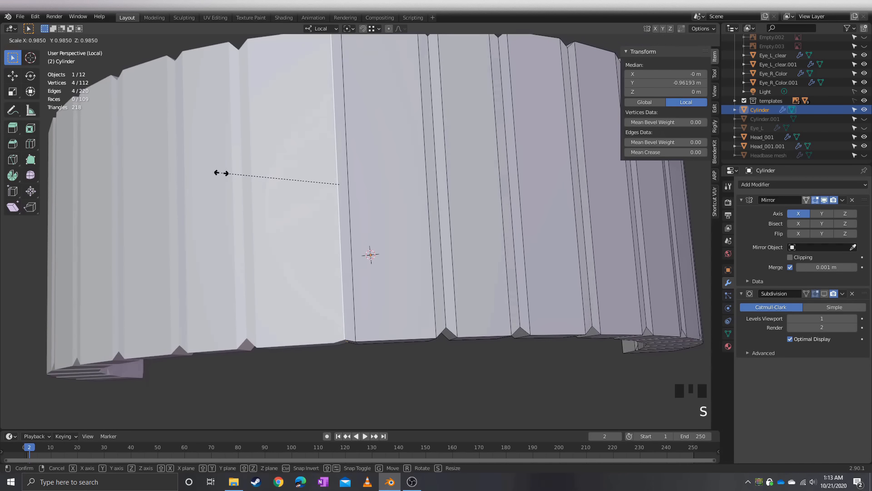
pyautogui.click(221, 173)
# Scale the seam's edge loop along its local Y axis by about 0.89 to deepen the central groove
pyautogui.moveTo(294, 236); pyautogui.dragTo(332, 185, button='middle')
pyautogui.press('s')
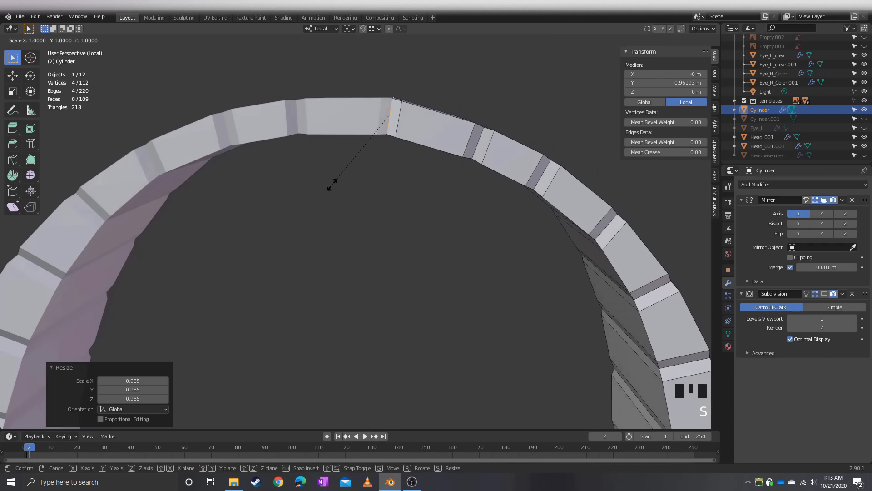
pyautogui.press('y')
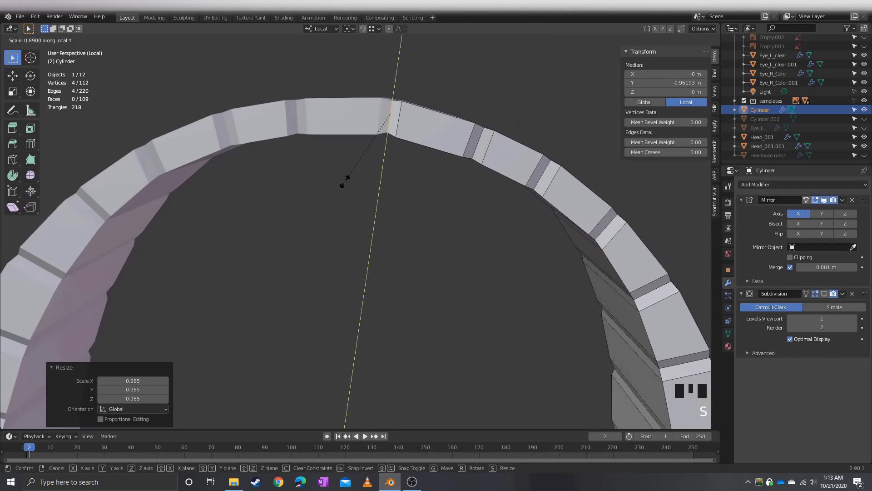
pyautogui.click(346, 179)
# Select the two vertical edges in the middle of the groove nearest the seam and turn on proportional editing
pyautogui.moveTo(340, 180); pyautogui.dragTo(416, 185, button='middle')
pyautogui.click(456, 131)
pyautogui.keyDown('shift'); pyautogui.click(452, 130); pyautogui.keyUp('shift')
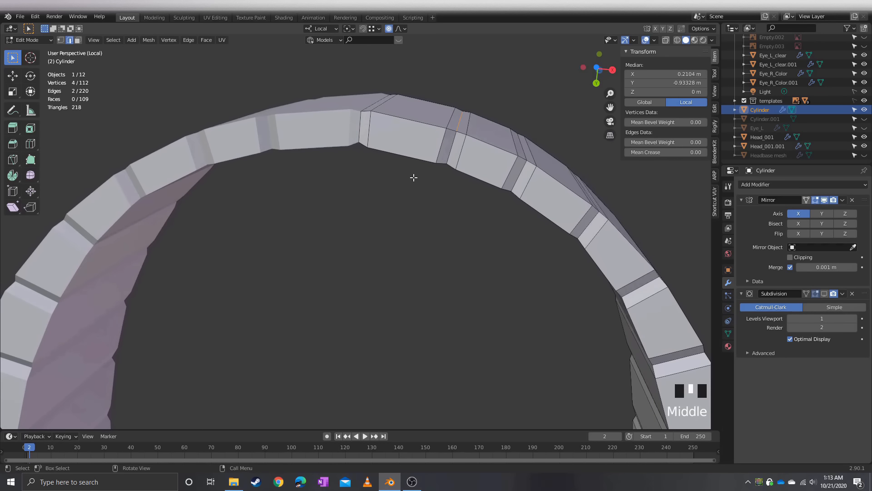
pyautogui.press('g')
pyautogui.press('x')
pyautogui.press('y')
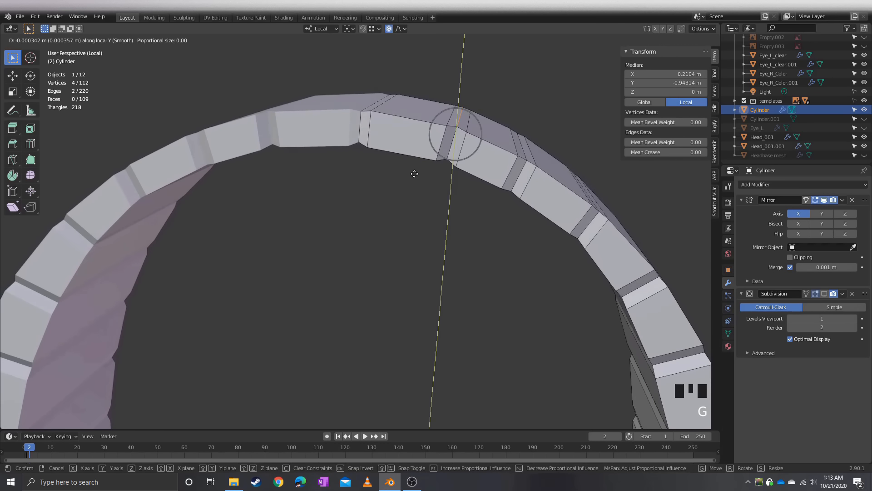
pyautogui.click(398, 192)
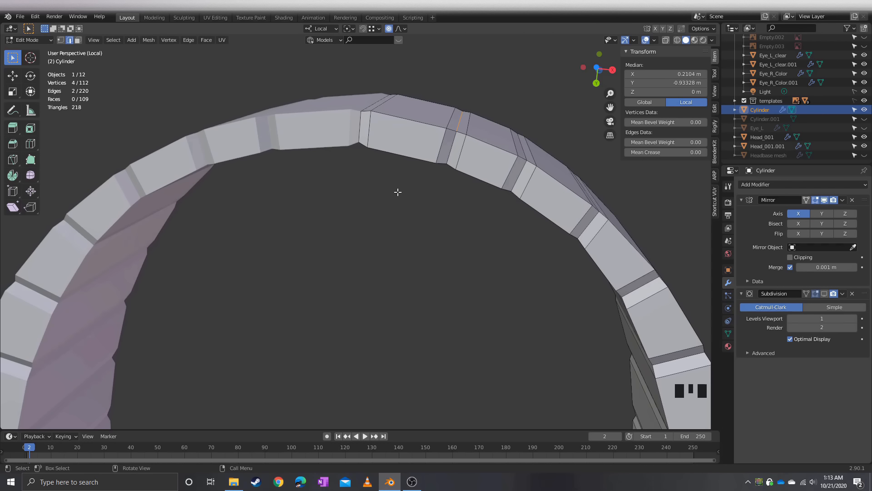
# Move the groove's two edges about -0.000538 m along local Y with smooth proportional falloff and a size of about 0.006
pyautogui.press('g')
pyautogui.press('y')
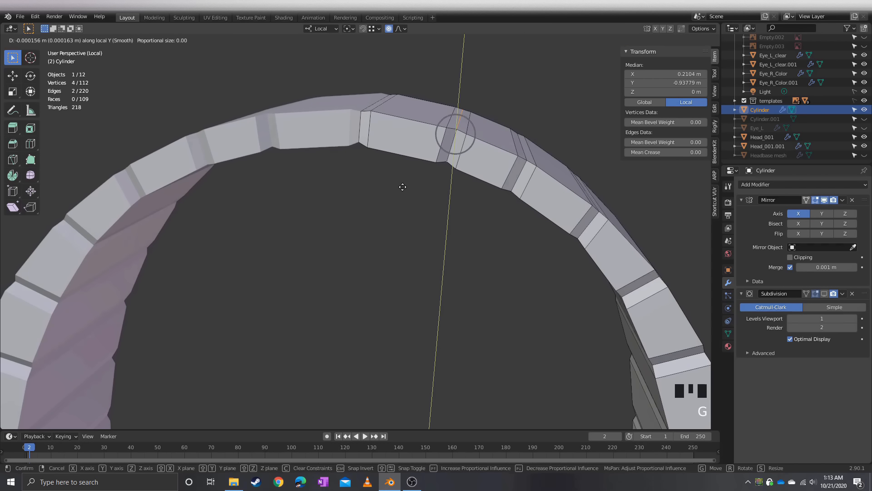
pyautogui.scroll(-10, 404, 188)
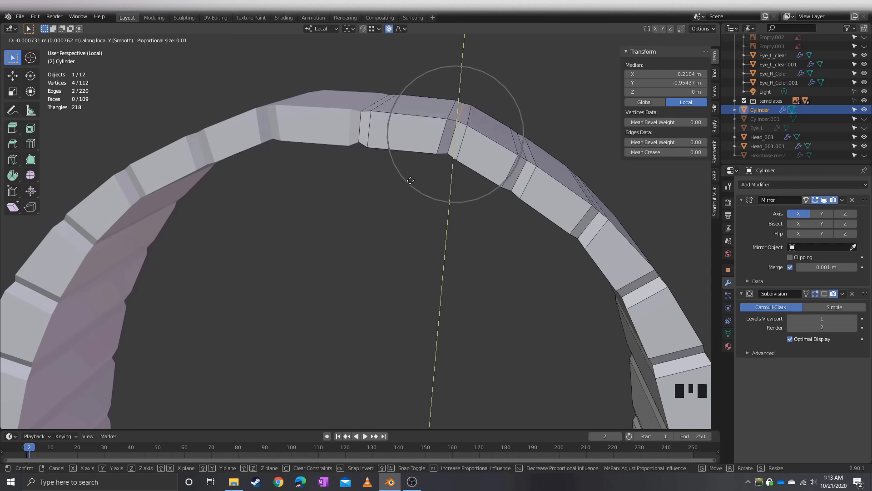
pyautogui.click(412, 184)
pyautogui.scroll(-2, 412, 184)
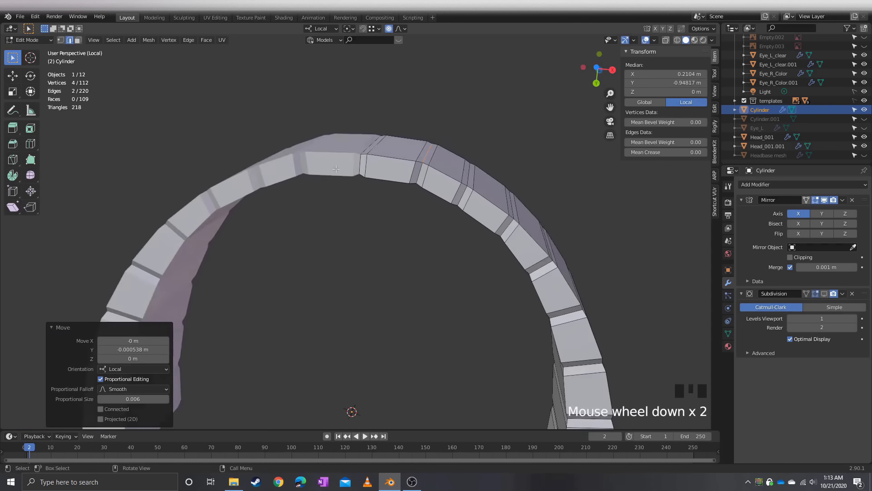
# Add one centred vertical loop cut around the second tooth from the mirror seam
pyautogui.moveTo(412, 184); pyautogui.dragTo(301, 227, button='middle')
pyautogui.scroll(1, 346, 233)
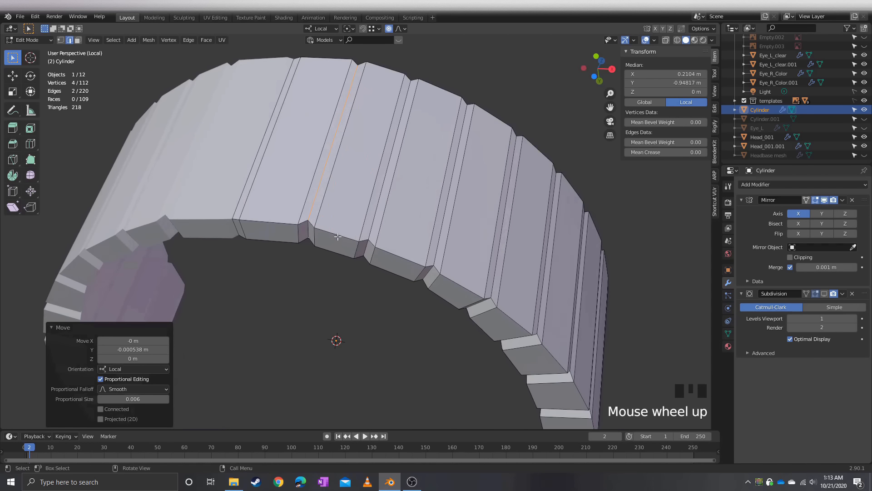
pyautogui.click(339, 235)
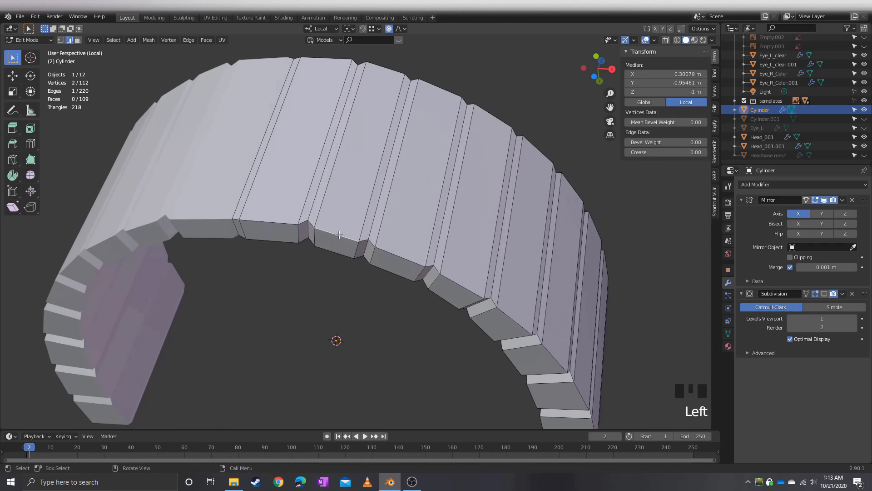
pyautogui.hotkey('ctrl', 'r')
pyautogui.click(340, 235)
pyautogui.rightClick(339, 235)
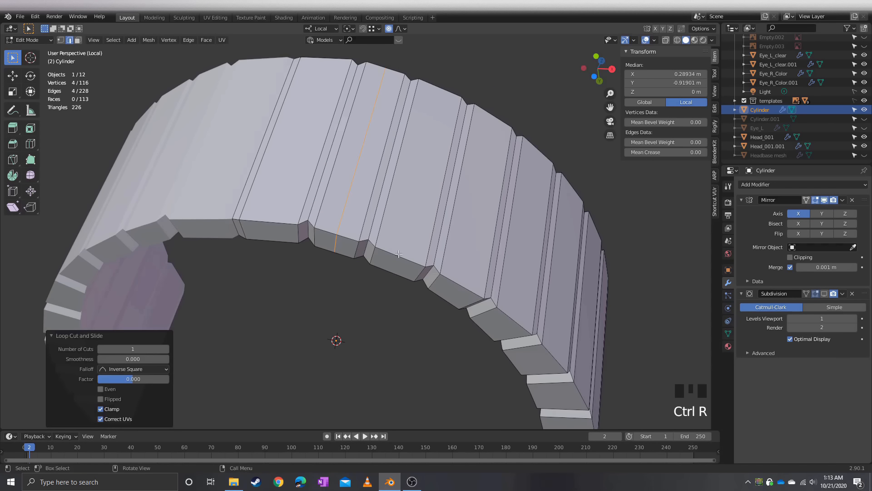
# Turn off proportional editing and scale the second tooth's new loop by about 1.044 to round the tooth outward
pyautogui.press('s')
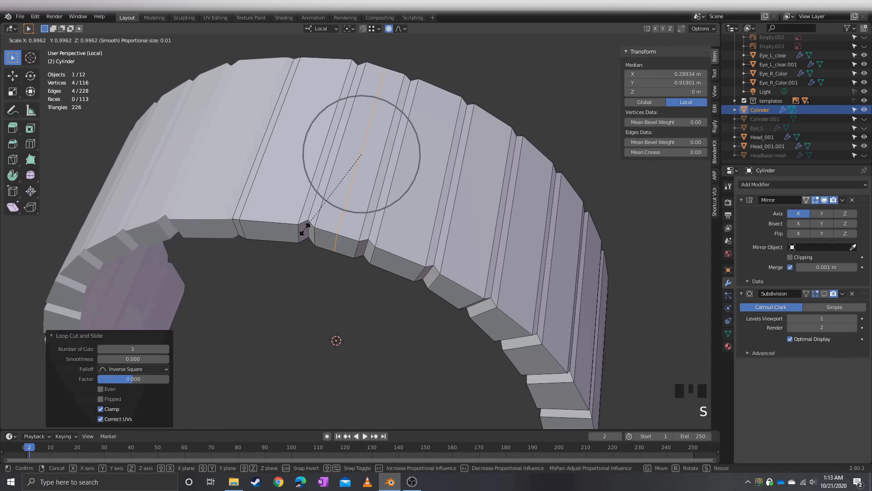
pyautogui.rightClick(302, 230)
pyautogui.press('o')
pyautogui.press('s')
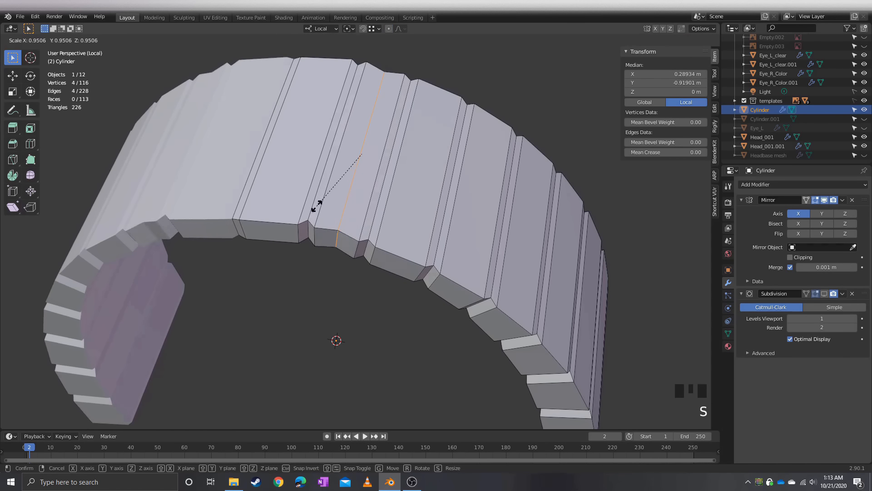
pyautogui.click(319, 214)
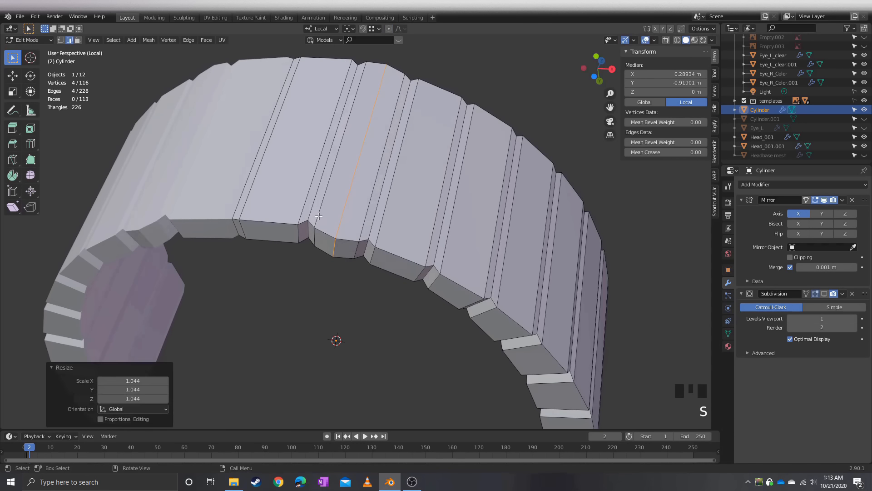
# Add a centred vertical loop cut around the third tooth from the seam and scale it by about 1.041
pyautogui.click(390, 252)
pyautogui.hotkey('ctrl', 'r')
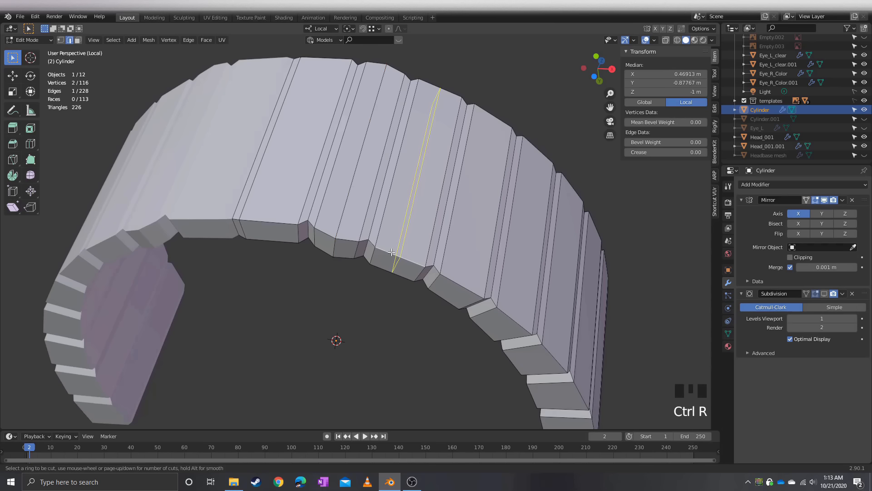
pyautogui.click(392, 252)
pyautogui.rightClick(392, 251)
pyautogui.press('s')
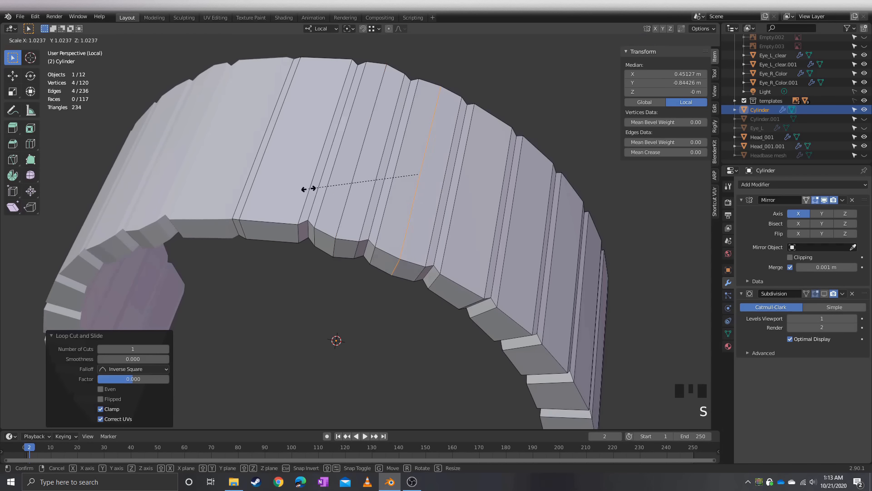
pyautogui.click(306, 187)
# Turn on the arch's Subdivision modifier display in the viewport
pyautogui.scroll(-3, 306, 187)
pyautogui.moveTo(306, 187); pyautogui.dragTo(377, 146, button='middle')
pyautogui.moveTo(377, 147); pyautogui.dragTo(351, 143, button='middle')
pyautogui.click(824, 293)
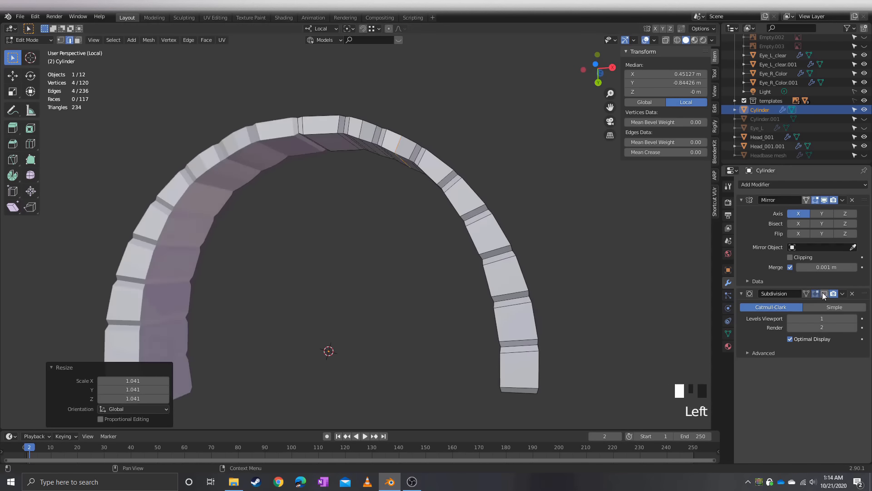
pyautogui.moveTo(463, 200); pyautogui.dragTo(436, 275, button='middle')
pyautogui.click(824, 293)
# Add one loop cut lengthwise along the whole arch, near the middle of its thickness, with a slide factor of 0.020
pyautogui.click(490, 307)
pyautogui.moveTo(351, 244); pyautogui.dragTo(371, 271, button='middle')
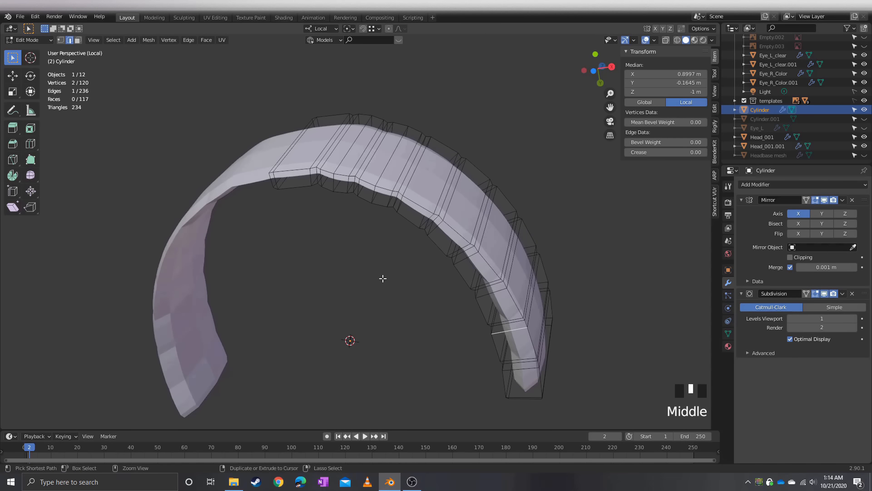
pyautogui.hotkey('ctrl', 'r')
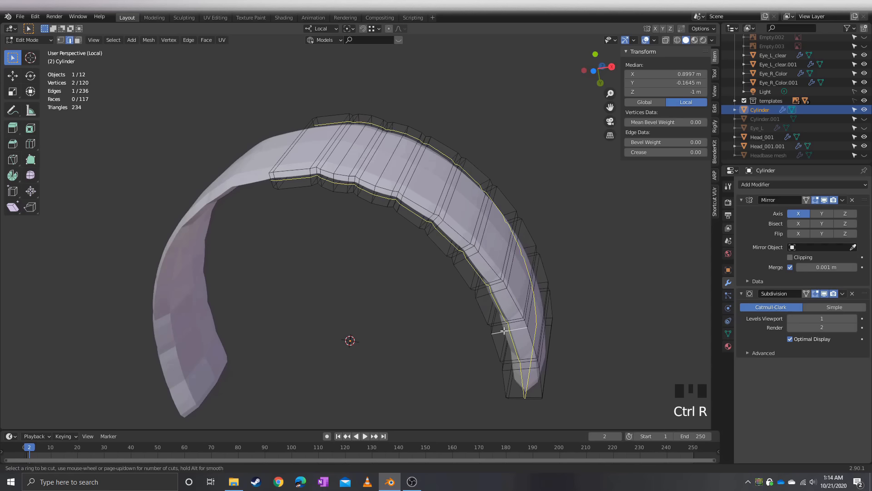
pyautogui.click(503, 331)
pyautogui.click(510, 332)
# Select the arch's upper inner and outer rim loops plus a short edge at its back end, and crease them to 1.000
pyautogui.moveTo(510, 331); pyautogui.dragTo(363, 295, button='middle')
pyautogui.scroll(2, 364, 293)
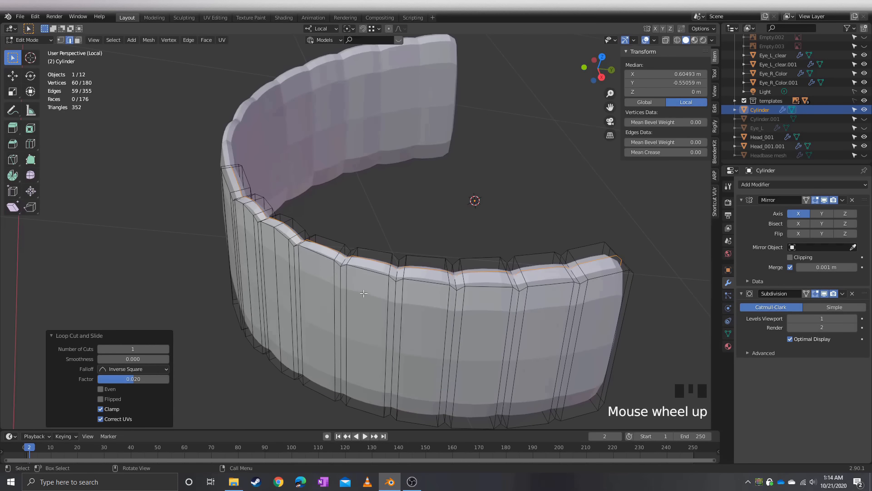
pyautogui.keyDown('alt'); pyautogui.click(421, 257); pyautogui.keyUp('alt')
pyautogui.keyDown('alt'); pyautogui.keyDown('shift'); pyautogui.click(427, 282); pyautogui.keyUp('shift'); pyautogui.keyUp('alt')
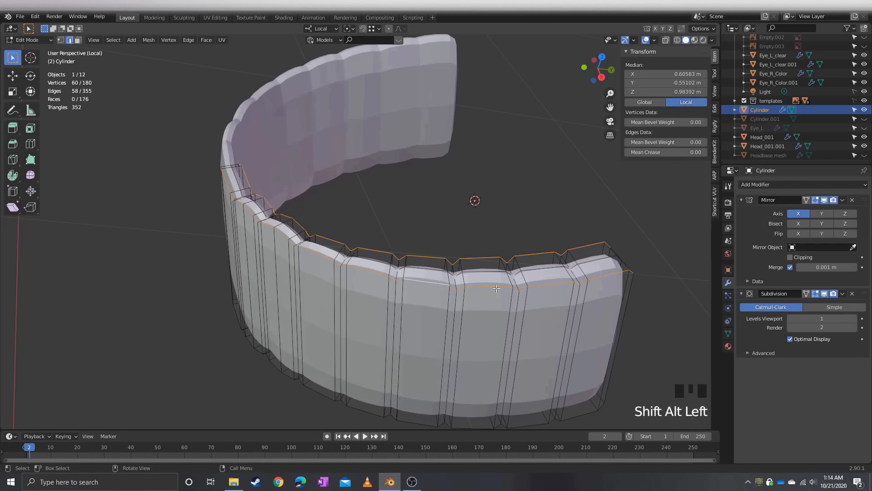
pyautogui.moveTo(426, 282); pyautogui.dragTo(361, 280, button='middle')
pyautogui.keyDown('shift'); pyautogui.click(364, 266); pyautogui.keyUp('shift')
pyautogui.keyDown('shift'); pyautogui.click(365, 262); pyautogui.keyUp('shift')
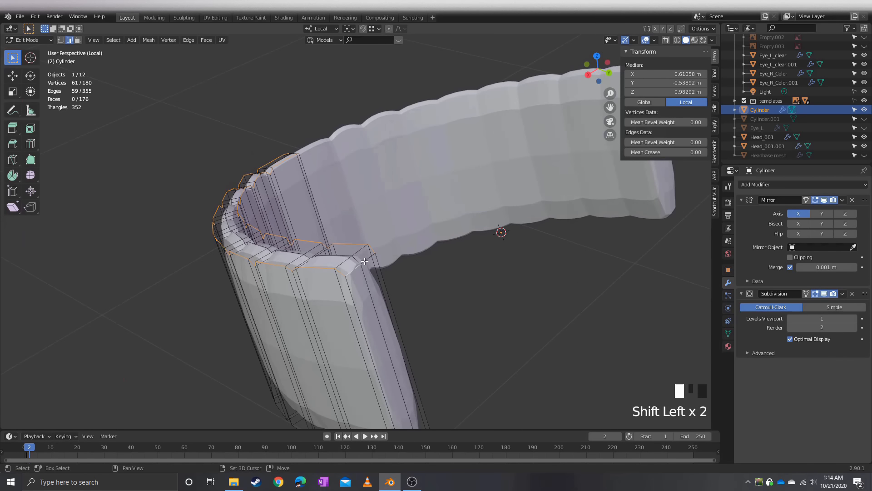
pyautogui.hotkey('shift', 'e')
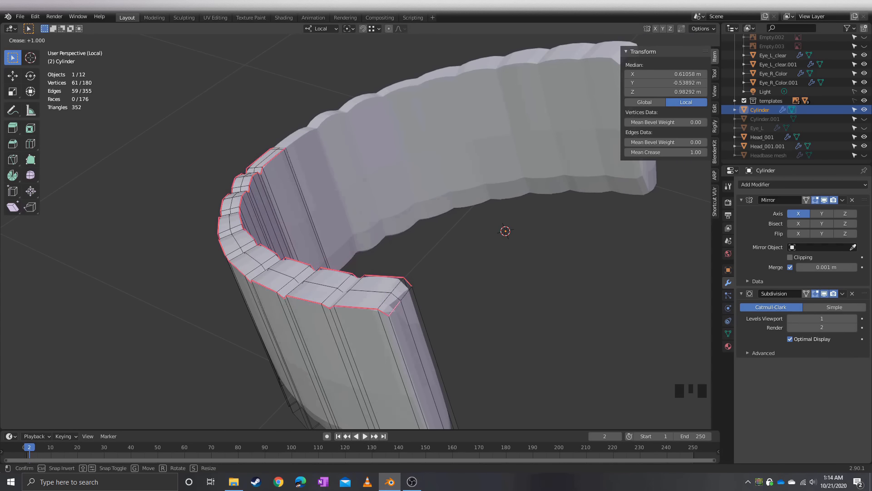
pyautogui.click(209, 266)
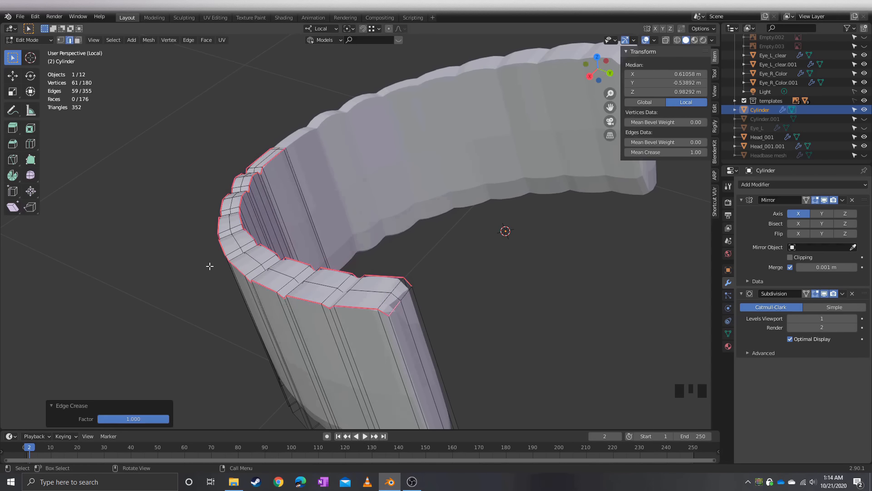
# Add the remaining short upper edge at the arch's back end to the selection and raise its crease
pyautogui.keyDown('ctrl'); pyautogui.click(402, 294); pyautogui.keyUp('ctrl')
pyautogui.hotkey('shift', 'e')
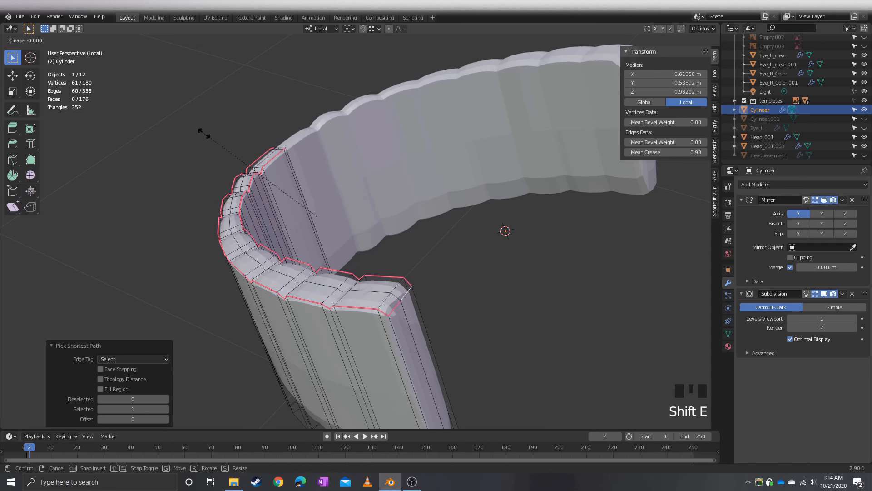
pyautogui.click(200, 321)
# Select all upper rim vertices with X-ray on and flatten them by scaling to 0 along local Z
pyautogui.moveTo(191, 294); pyautogui.dragTo(293, 210, button='middle')
pyautogui.scroll(-2, 318, 209)
pyautogui.press('1')
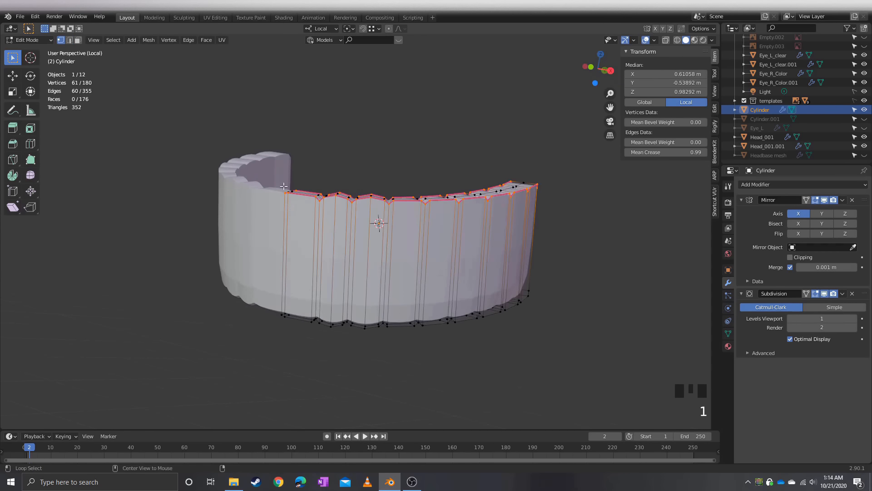
pyautogui.hotkey('alt', 'z')
pyautogui.moveTo(236, 132); pyautogui.dragTo(553, 243)
pyautogui.press('s')
pyautogui.press('z')
pyautogui.press('0')
pyautogui.press('Return')
pyautogui.moveTo(438, 224); pyautogui.dragTo(350, 238, button='middle')
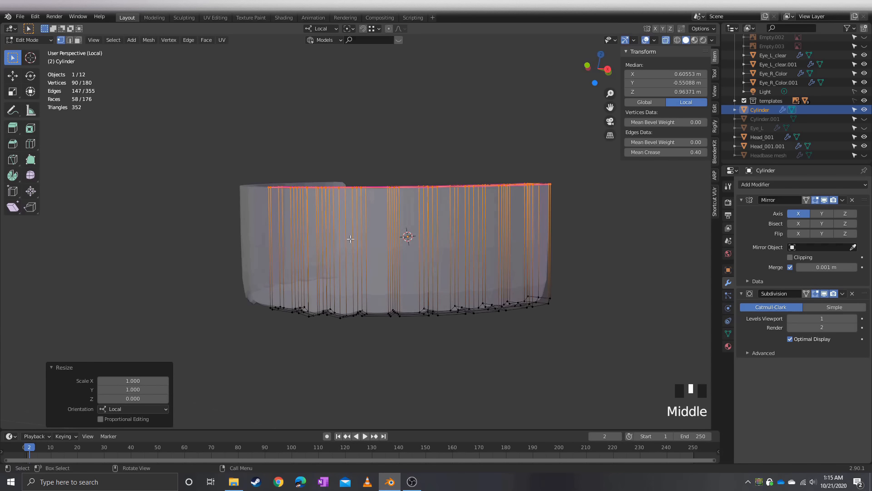
# Return to Object Mode with X-ray off and leave local view to show the teeth inside the whole head
pyautogui.click(177, 218)
pyautogui.press('Tab')
pyautogui.moveTo(187, 241); pyautogui.dragTo(236, 224, button='middle')
pyautogui.hotkey('alt', 'z')
pyautogui.hotkey('shift', 'z')
pyautogui.hotkey('shift', 'z')
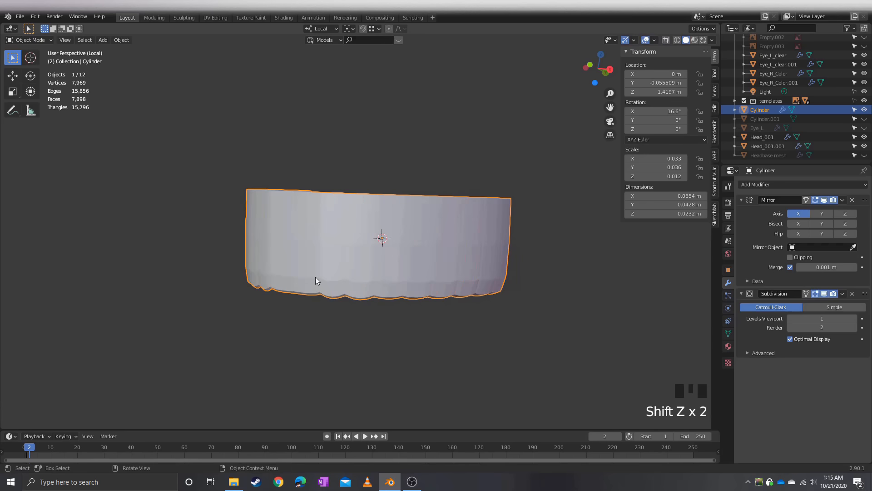
pyautogui.moveTo(318, 281); pyautogui.dragTo(333, 254, button='middle')
pyautogui.press('/')
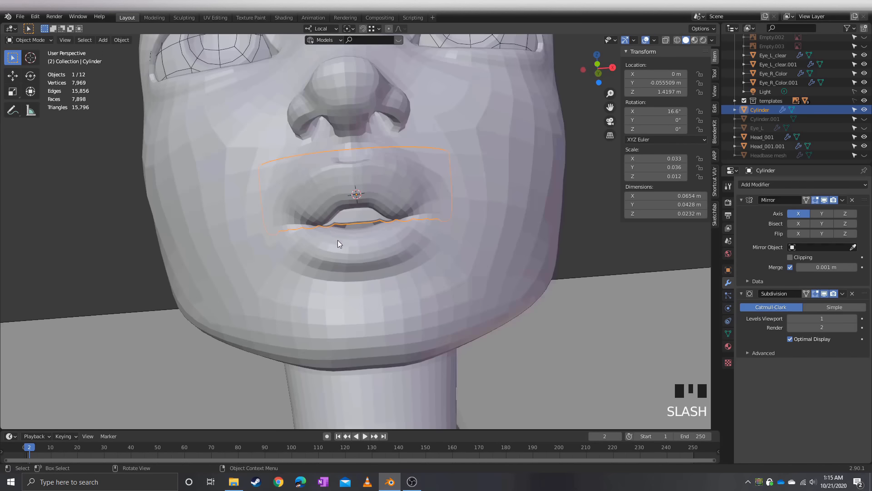
# Select the head and turn off its Mirror modifier in the viewport to expose the teeth from the open side
pyautogui.scroll(2, 271, 226)
pyautogui.moveTo(304, 228); pyautogui.dragTo(189, 205, button='middle')
pyautogui.click(549, 189)
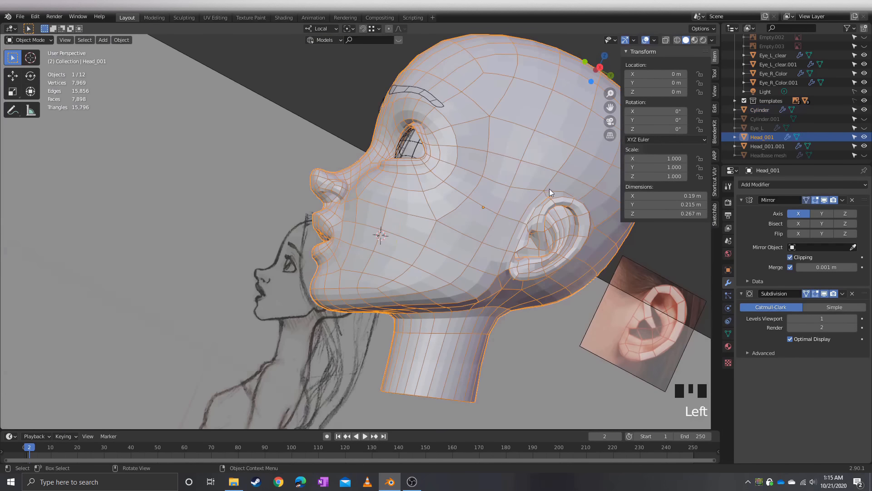
pyautogui.click(824, 200)
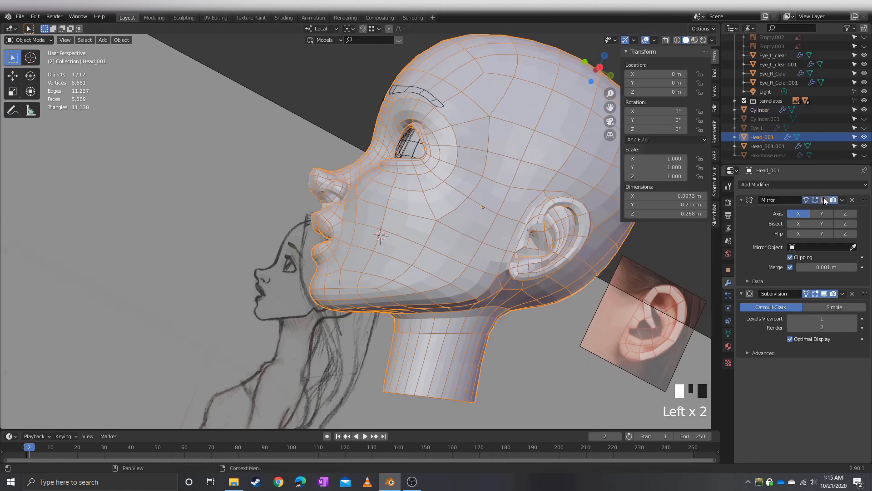
pyautogui.click(824, 200)
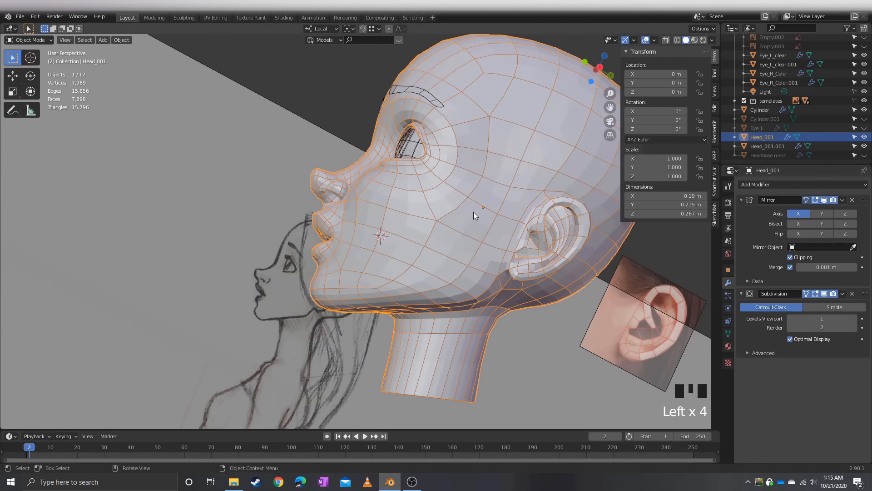
pyautogui.click(825, 200)
pyautogui.moveTo(609, 213); pyautogui.dragTo(509, 249, button='middle')
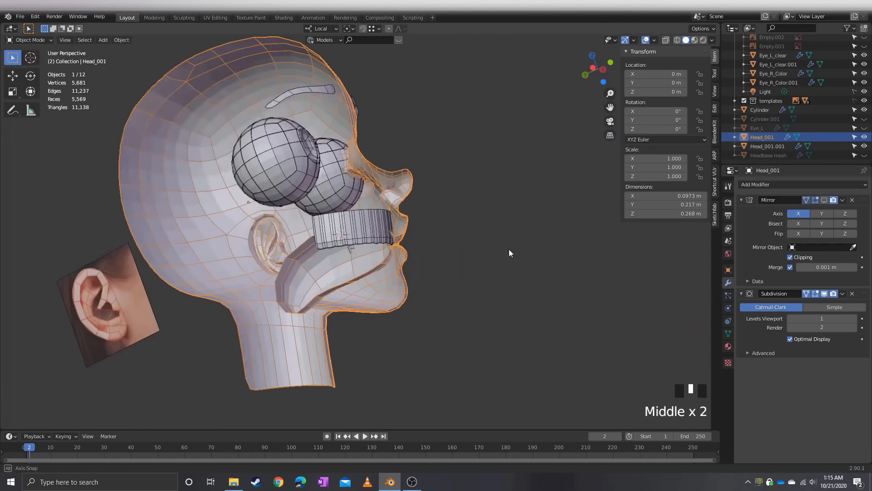
# Select the teeth arch and narrow it to about 0.89 along its local X axis
pyautogui.scroll(2, 481, 198)
pyautogui.moveTo(480, 198); pyautogui.dragTo(284, 181, button='middle')
pyautogui.click(311, 220)
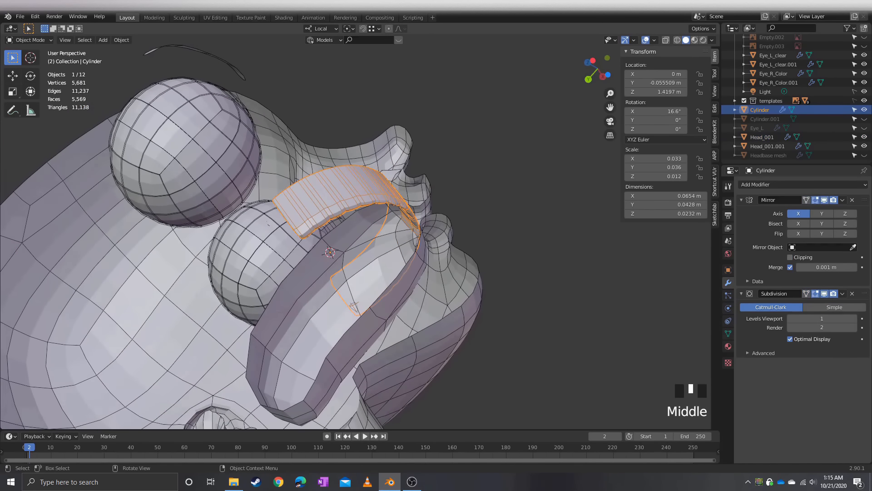
pyautogui.press('s')
pyautogui.press('Escape')
pyautogui.press('s')
pyautogui.press('x')
pyautogui.press('x')
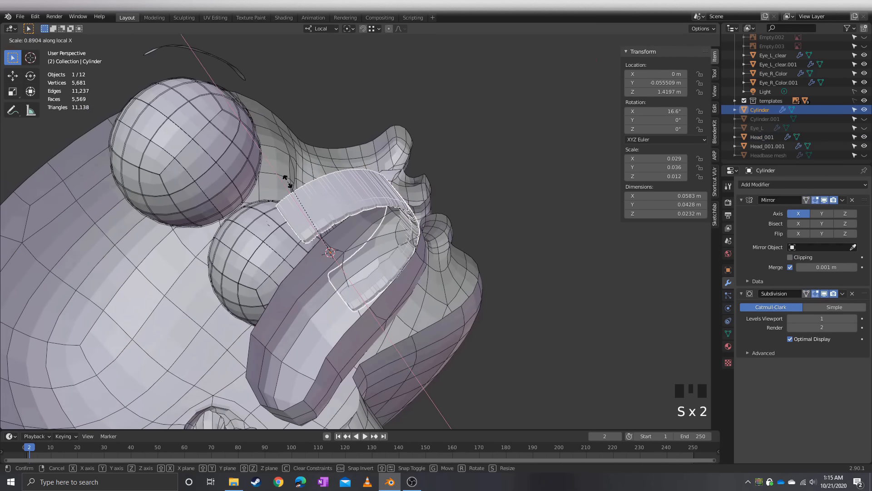
pyautogui.click(287, 182)
# Reselect the teeth arch and transfer its scale with Scale to Deltas
pyautogui.moveTo(288, 182); pyautogui.dragTo(521, 244, button='middle')
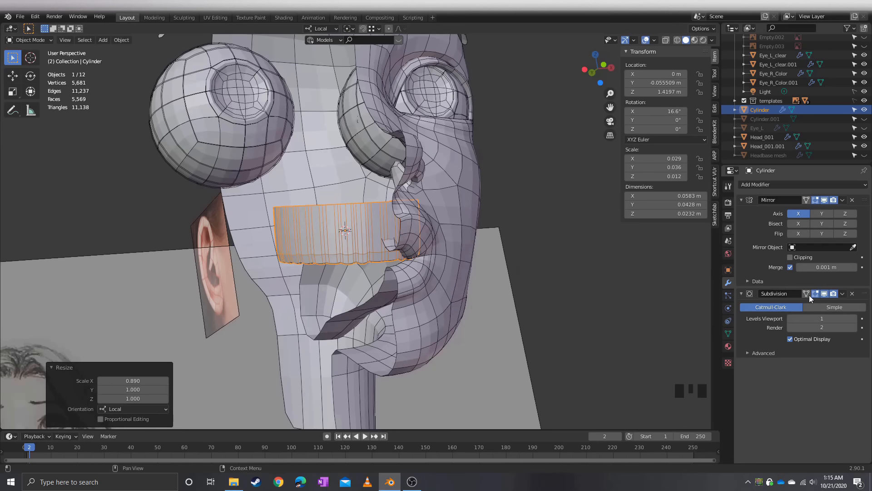
pyautogui.click(518, 228)
pyautogui.click(473, 208)
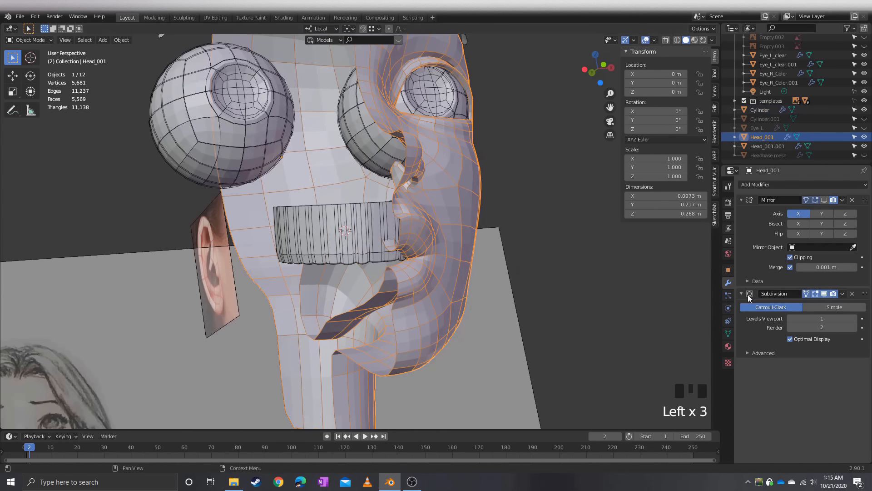
pyautogui.moveTo(550, 237); pyautogui.dragTo(385, 229, button='middle')
pyautogui.click(386, 228)
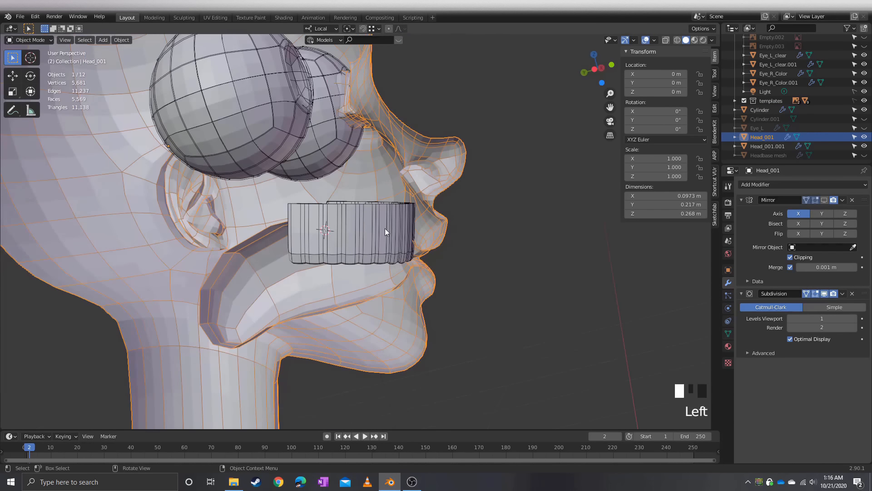
pyautogui.moveTo(459, 239); pyautogui.dragTo(439, 233, button='middle')
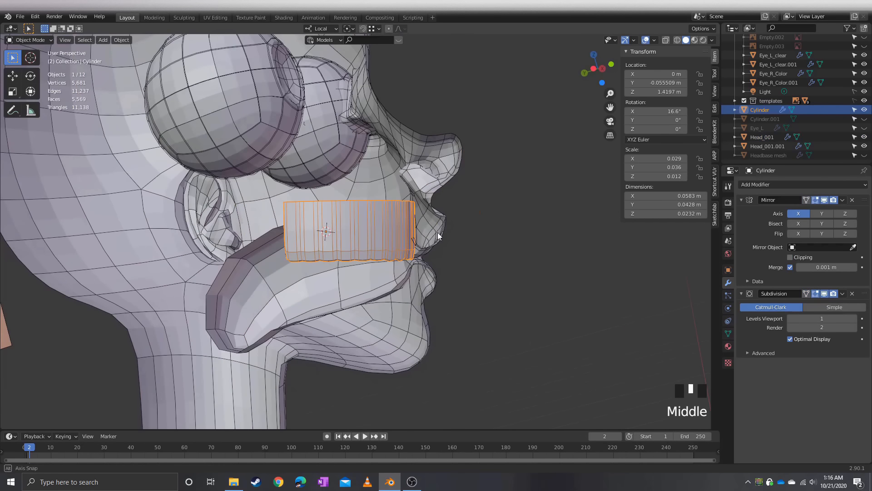
pyautogui.hotkey('ctrl', 'a')
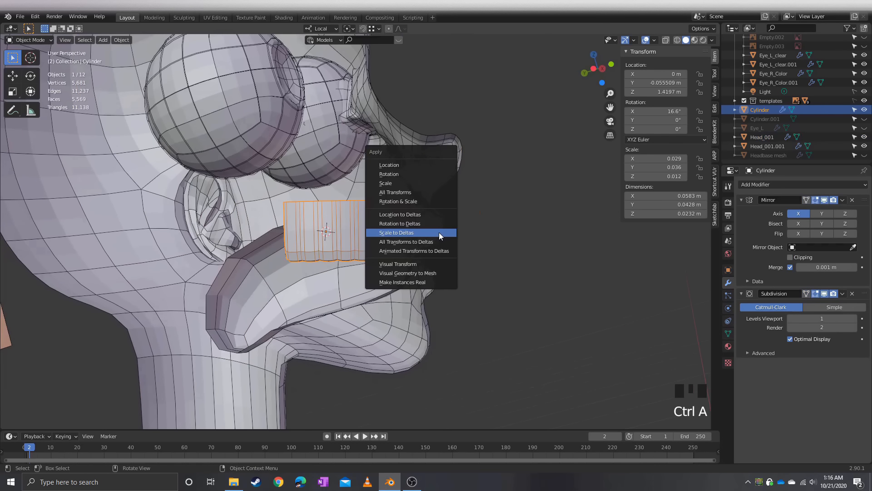
pyautogui.click(439, 233)
# Duplicate the teeth arch in place and flip the copy along its local Z axis with a scale of -1
pyautogui.click(465, 267)
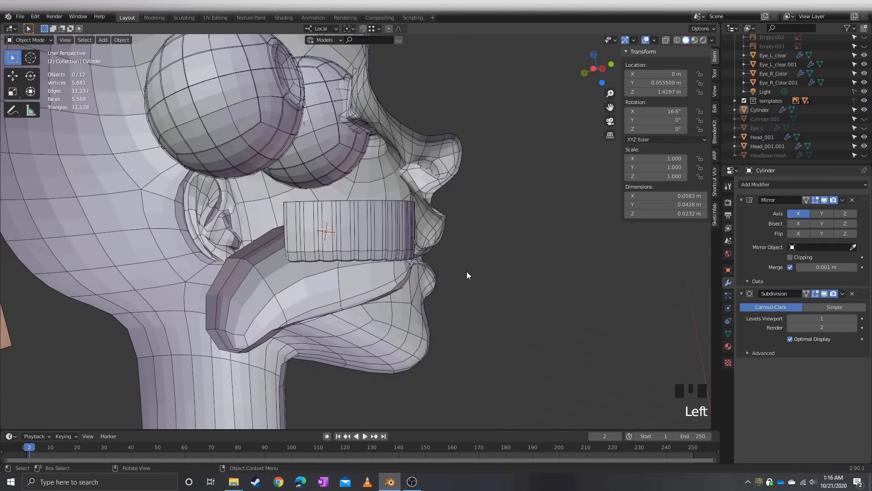
pyautogui.click(382, 229)
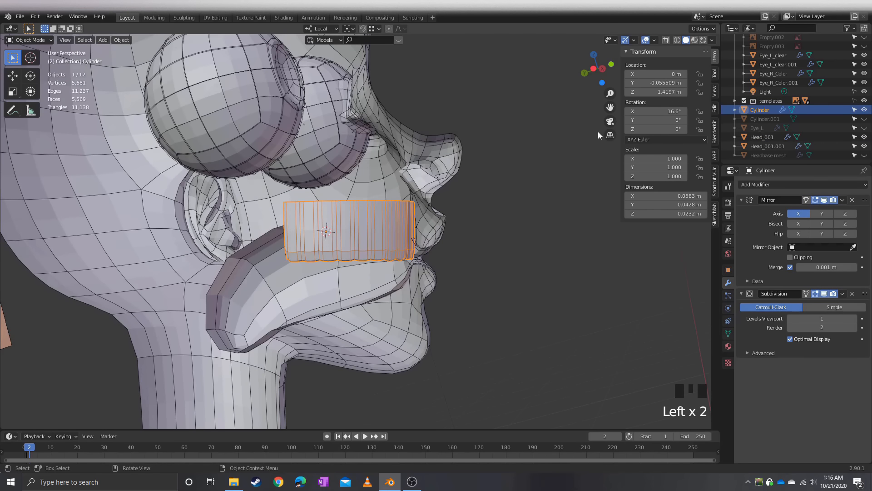
pyautogui.moveTo(423, 227)
pyautogui.mouseDown(button='middle')
pyautogui.moveTo(401, 242)
pyautogui.moveTo(373, 225)
pyautogui.moveTo(407, 233)
pyautogui.mouseUp(button='middle')
pyautogui.hotkey('shift', 'd')
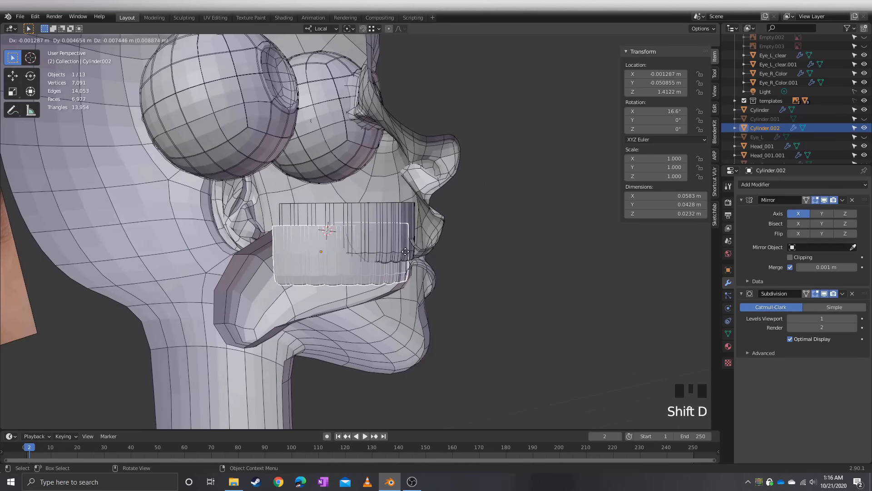
pyautogui.rightClick(407, 257)
pyautogui.press('s')
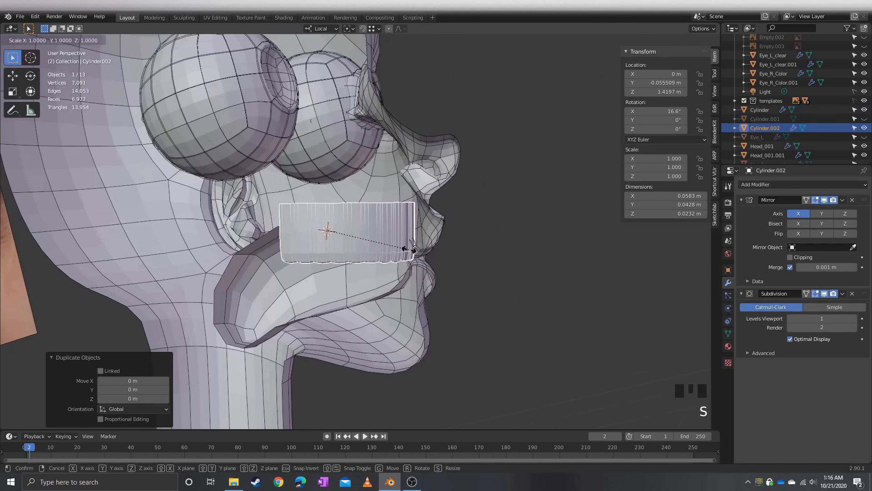
pyautogui.press('z')
pyautogui.press('z')
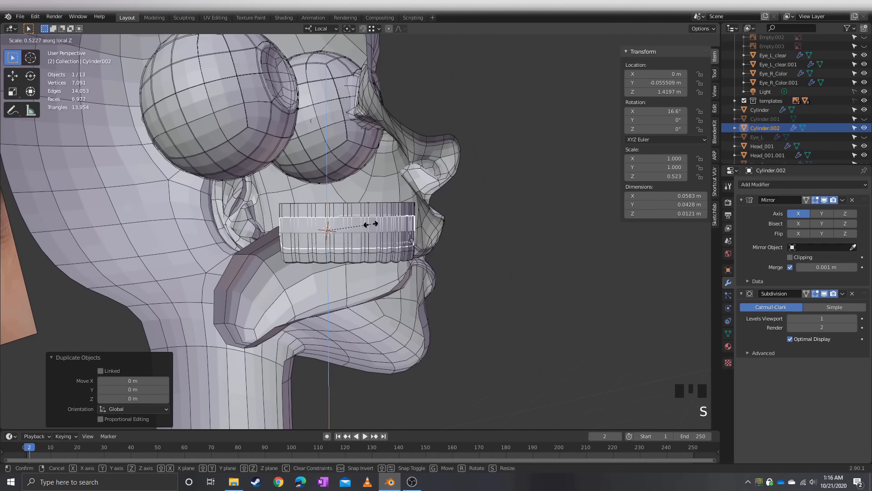
pyautogui.write('-1')
pyautogui.press('Return')
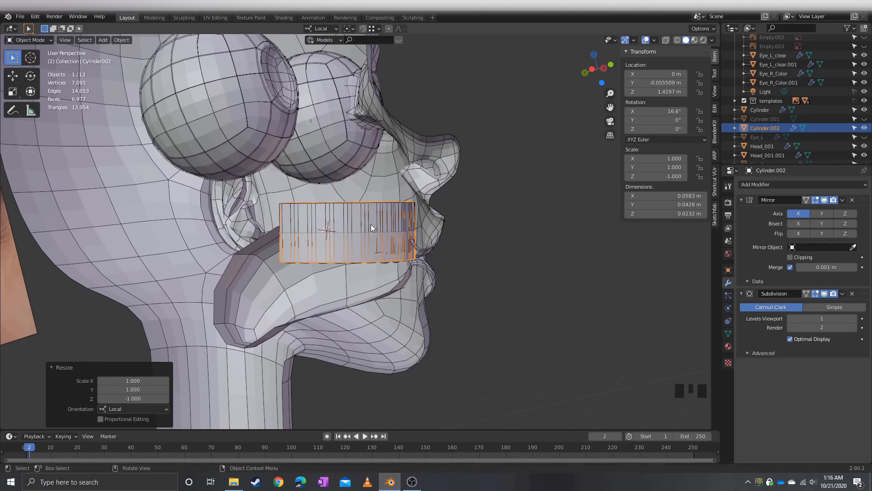
# Move the flipped teeth about 0.0214 m along local Z to below the upper row and shrink them uniformly to about 0.948
pyautogui.press('g')
pyautogui.press('z')
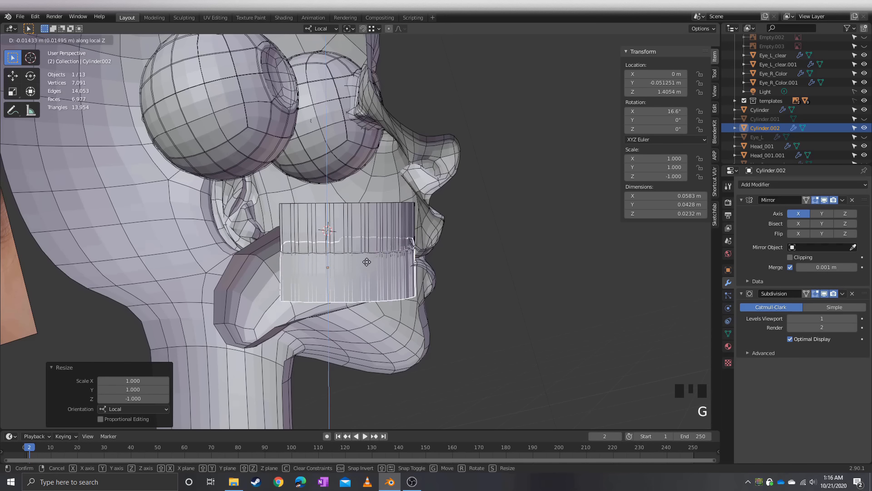
pyautogui.click(365, 276)
pyautogui.moveTo(354, 272); pyautogui.dragTo(375, 236, button='middle')
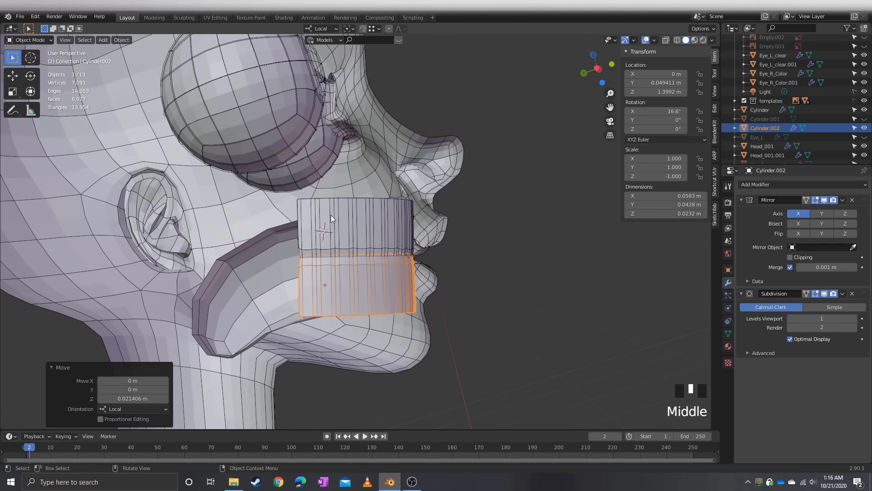
pyautogui.press('s')
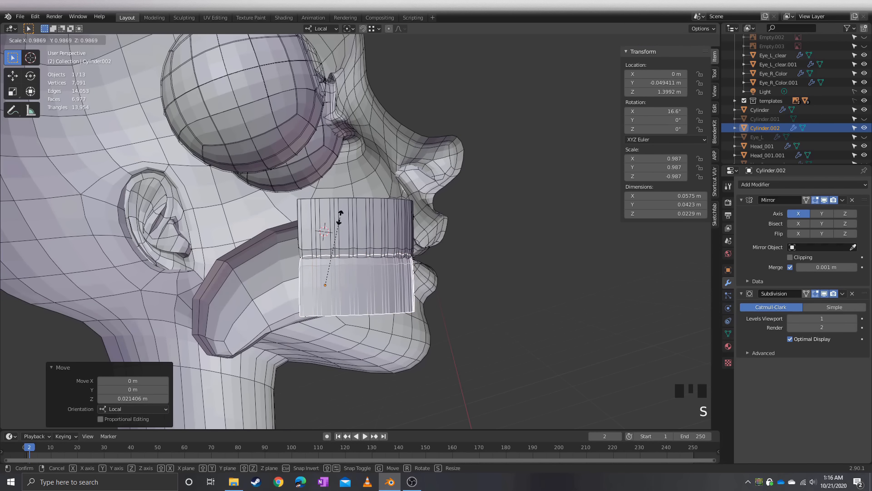
pyautogui.click(345, 221)
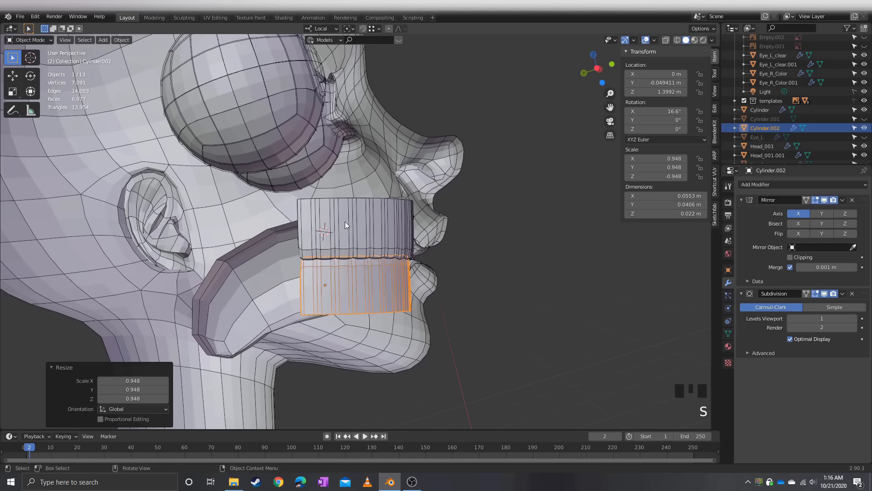
# Lower the bottom teeth by about 0.001 m along their local Z axis and check the gap between both rows
pyautogui.moveTo(344, 222); pyautogui.dragTo(290, 245, button='middle')
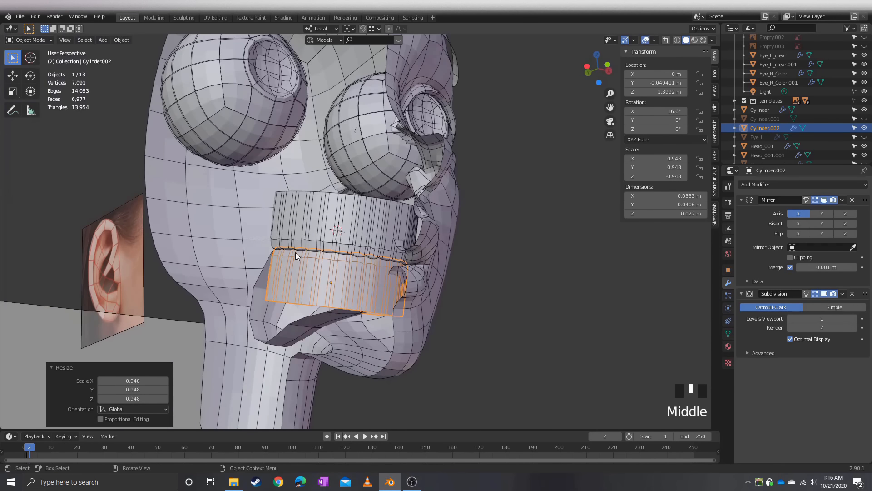
pyautogui.scroll(1, 300, 252)
pyautogui.moveTo(309, 250); pyautogui.dragTo(448, 226, button='middle')
pyautogui.press('g')
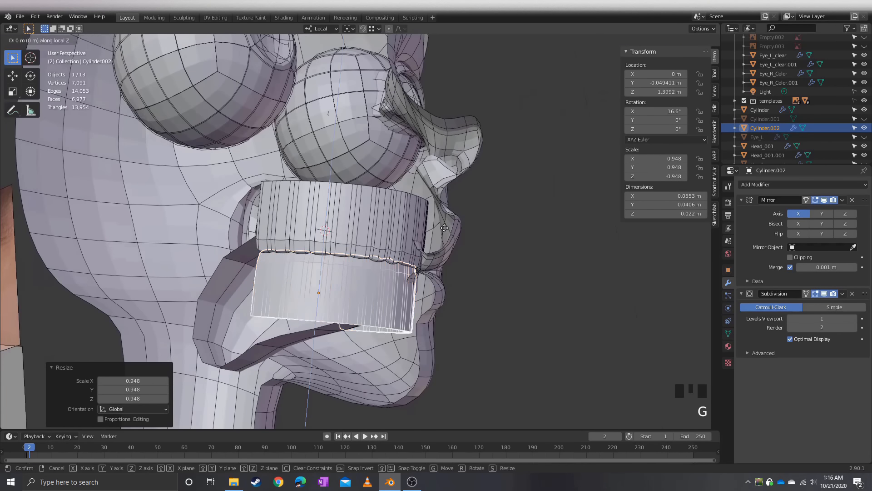
pyautogui.click(446, 234)
pyautogui.moveTo(445, 231); pyautogui.dragTo(326, 234, button='middle')
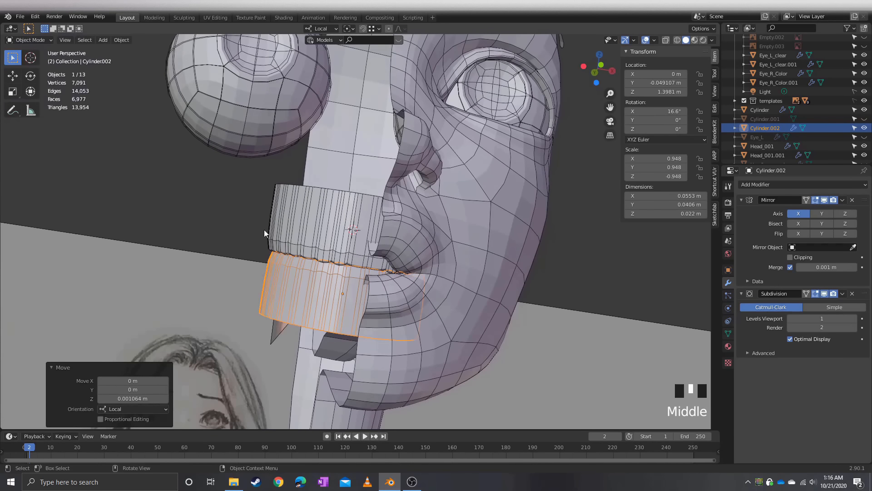
pyautogui.click(227, 213)
pyautogui.moveTo(225, 213); pyautogui.dragTo(407, 240, button='middle')
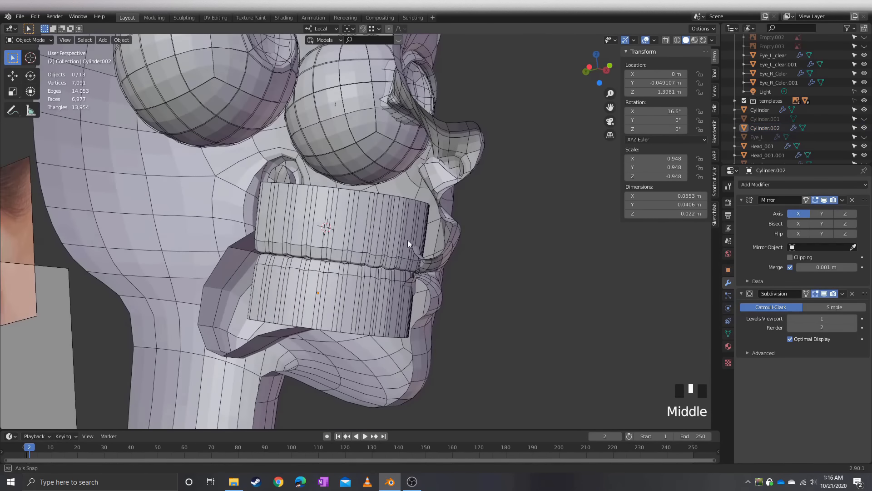
# Turn the head's Mirror modifier back on in the viewport and check the teeth through the mouth from the front
pyautogui.click(447, 168)
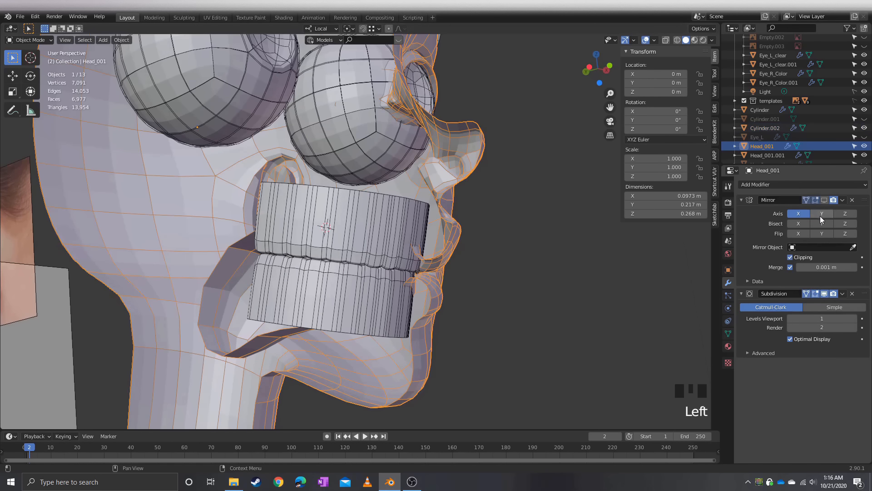
pyautogui.click(825, 200)
pyautogui.click(580, 258)
pyautogui.moveTo(579, 257); pyautogui.dragTo(402, 244, button='middle')
pyautogui.hotkey('alt', 'z')
pyautogui.scroll(-2, 428, 208)
pyautogui.hotkey('shift', 'z')
pyautogui.scroll(-1, 365, 241)
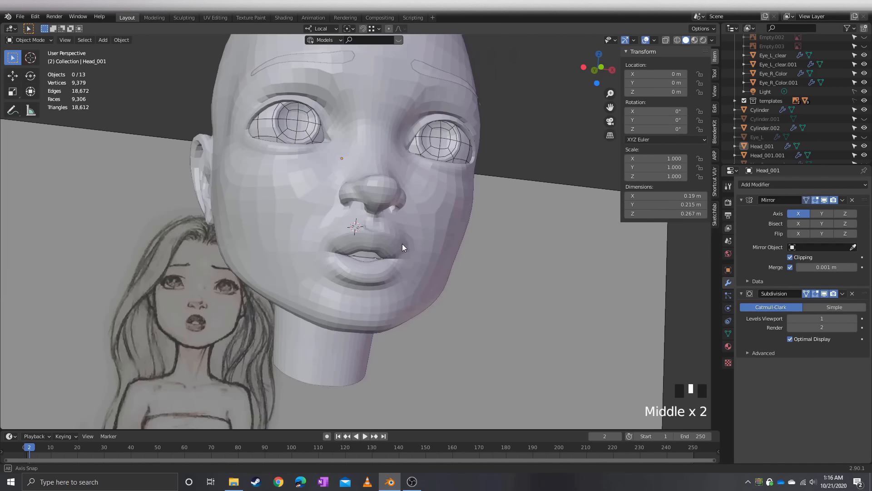
# Add a cylinder mesh at the 3D cursor with 8 vertices
pyautogui.hotkey('shift', 'a')
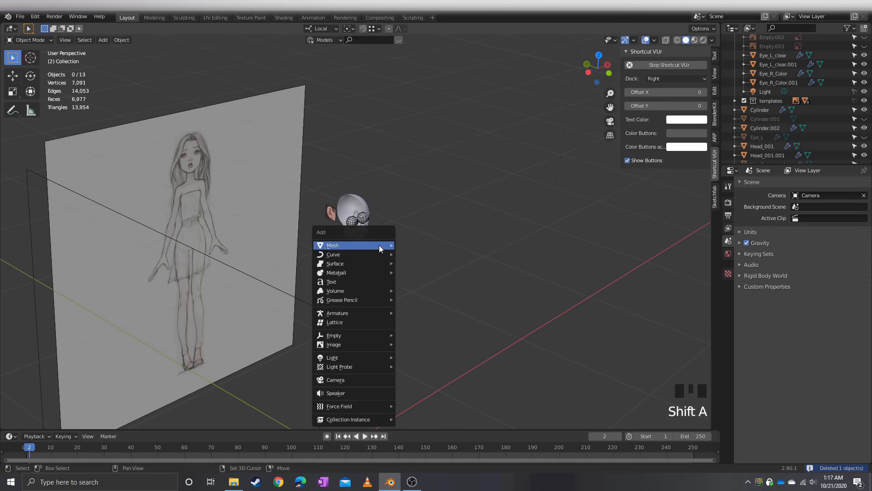
pyautogui.moveTo(380, 245)
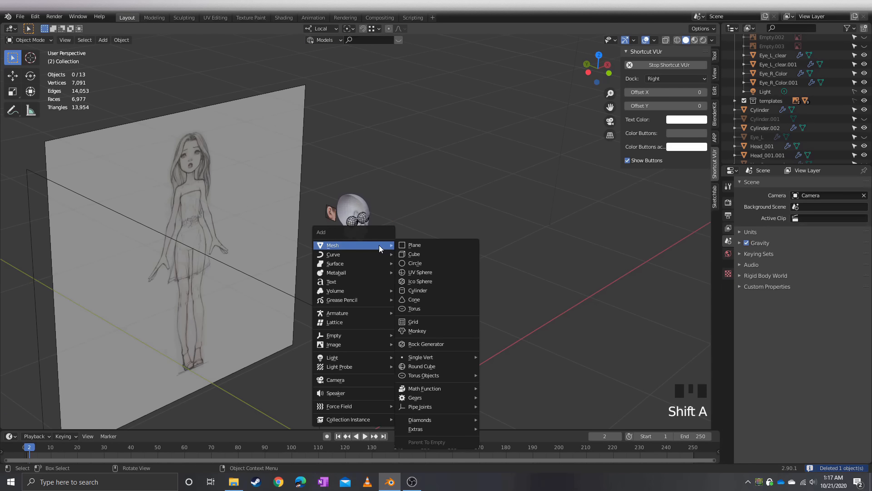
pyautogui.click(418, 290)
pyautogui.scroll(-5, 353, 305)
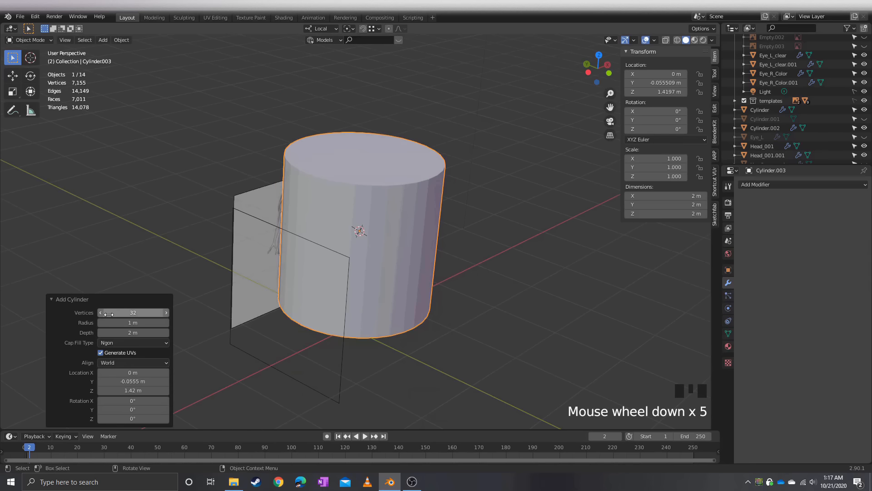
pyautogui.moveTo(110, 313)
pyautogui.mouseDown()
pyautogui.moveTo(91, 312)
pyautogui.moveTo(140, 321)
pyautogui.moveTo(109, 313)
pyautogui.mouseUp()
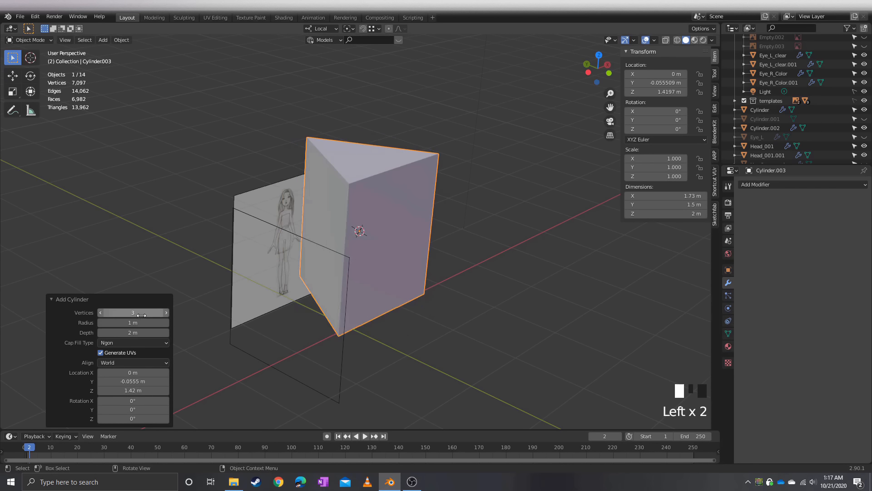
pyautogui.click(142, 315)
pyautogui.write('8')
pyautogui.press('Return')
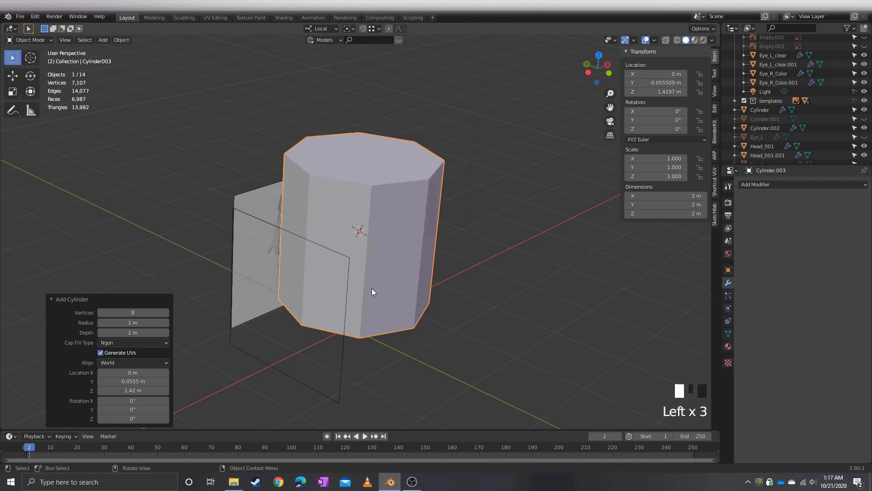
# Rotate the eight-sided cylinder 90° about its local X axis
pyautogui.moveTo(372, 288); pyautogui.dragTo(404, 273, button='middle')
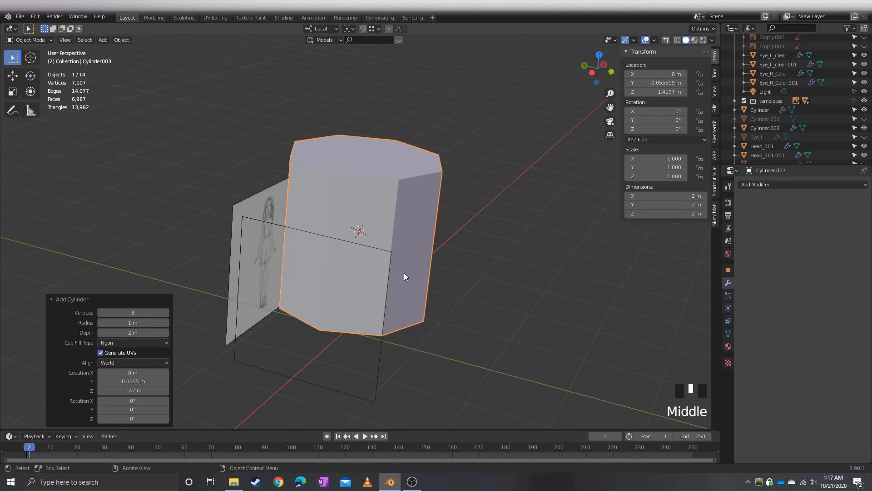
pyautogui.moveTo(394, 207); pyautogui.dragTo(416, 227, button='middle')
pyautogui.write('r')
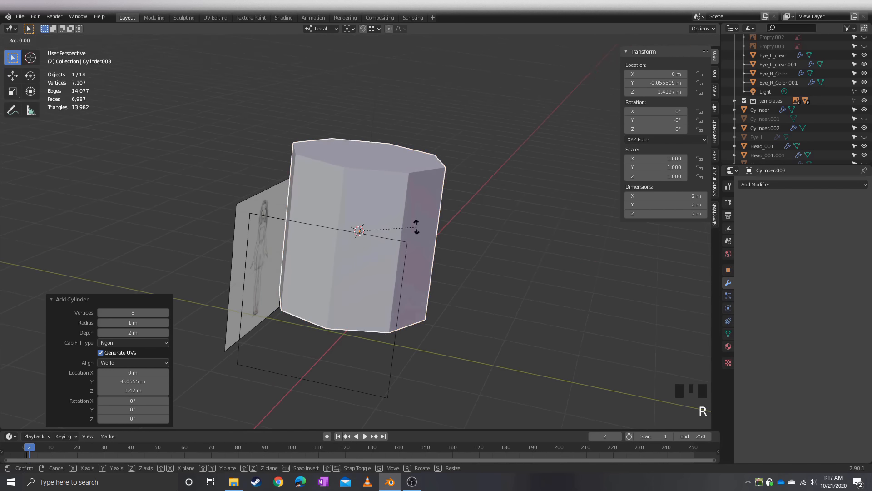
pyautogui.write('x')
pyautogui.write('90')
pyautogui.press('Return')
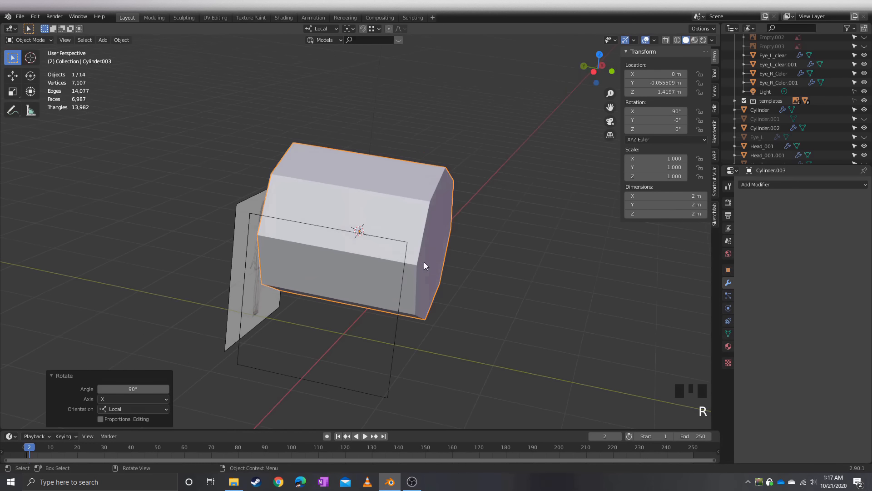
# In Edit Mode, rotate the whole cylinder mesh 22.5° in the front view so its sides sit flat
pyautogui.press('Tab')
pyautogui.moveTo(456, 298); pyautogui.dragTo(298, 272, button='middle')
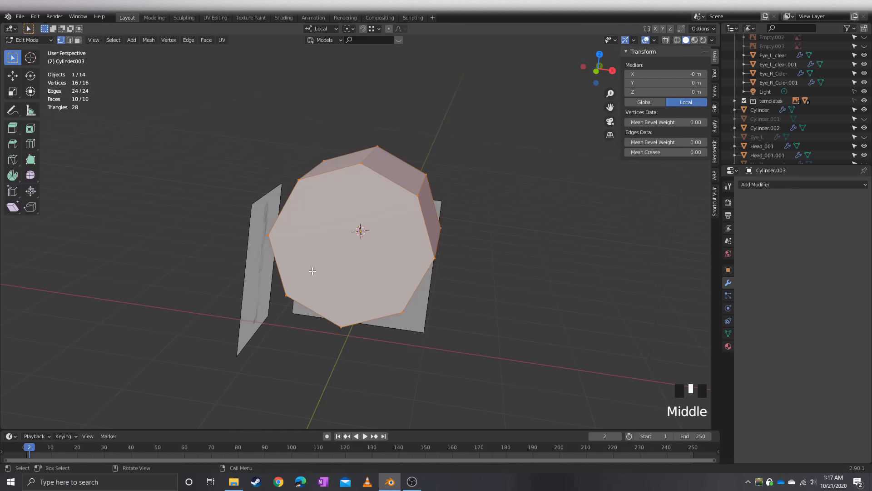
pyautogui.press('KP_3')
pyautogui.press('KP_1')
pyautogui.scroll(1, 322, 273)
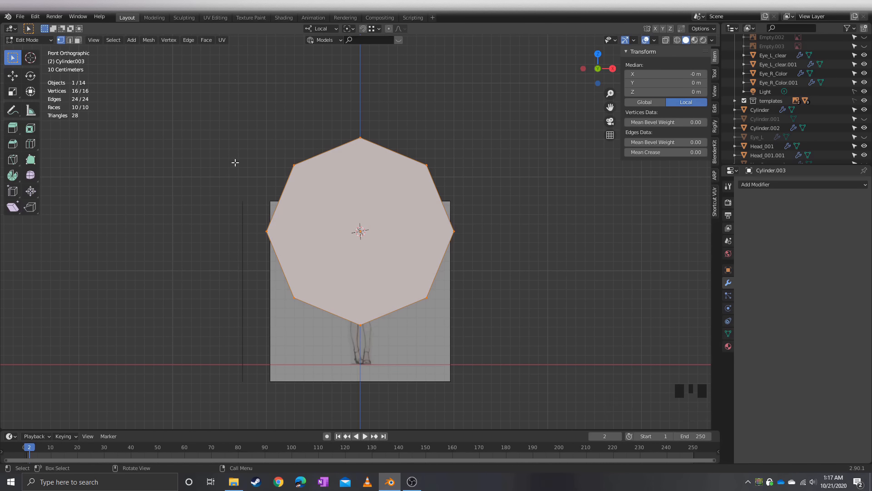
pyautogui.press('r')
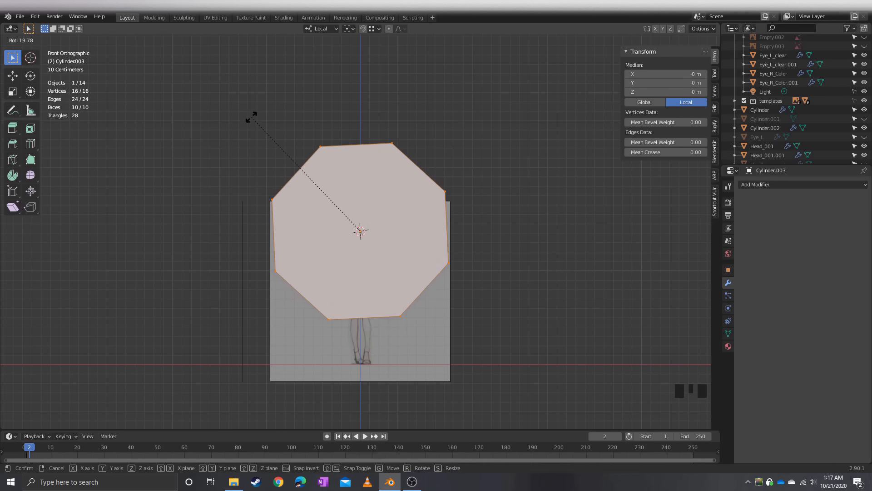
pyautogui.write('22')
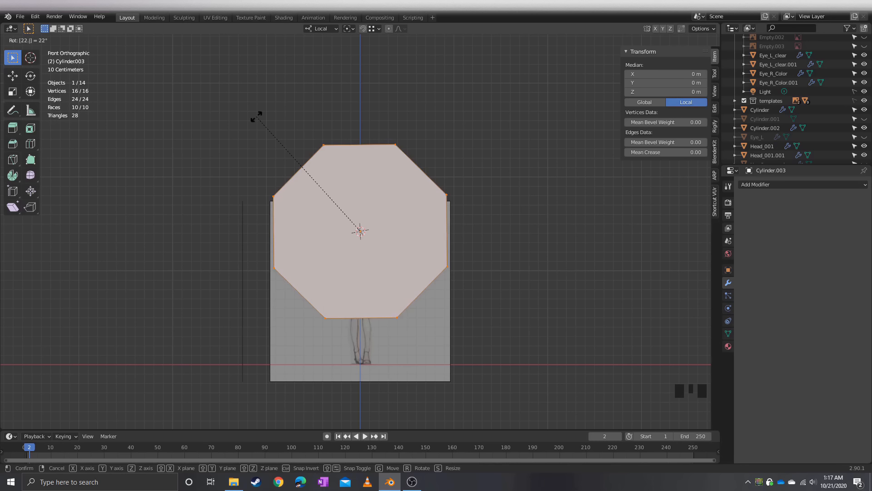
pyautogui.press('Return')
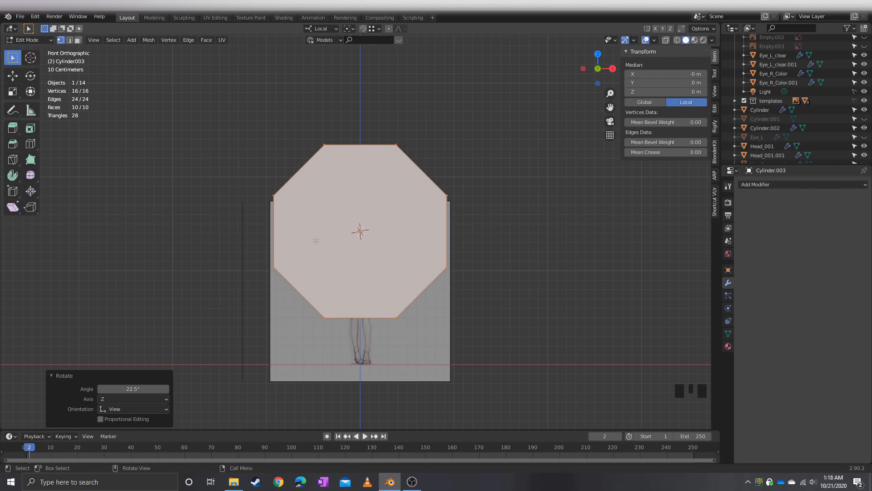
# Delete the front cap face of the cylinder in face select mode
pyautogui.press('Tab')
pyautogui.moveTo(301, 258); pyautogui.dragTo(509, 336, button='middle')
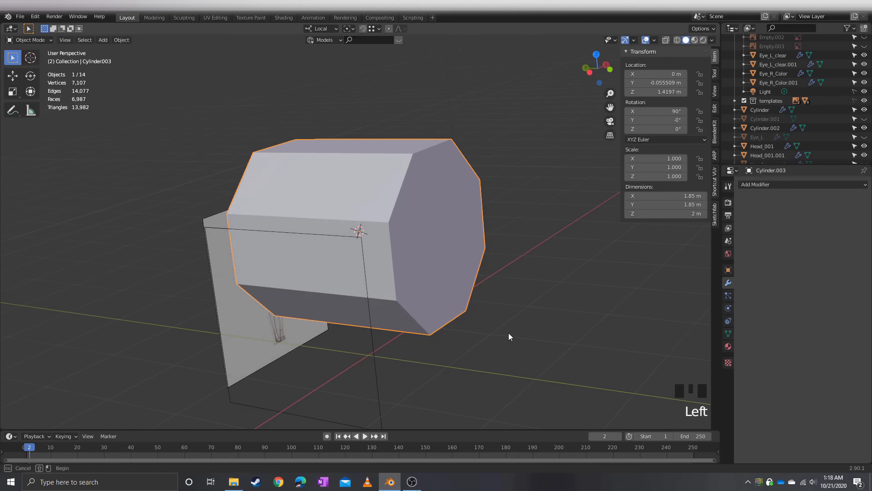
pyautogui.press('Tab')
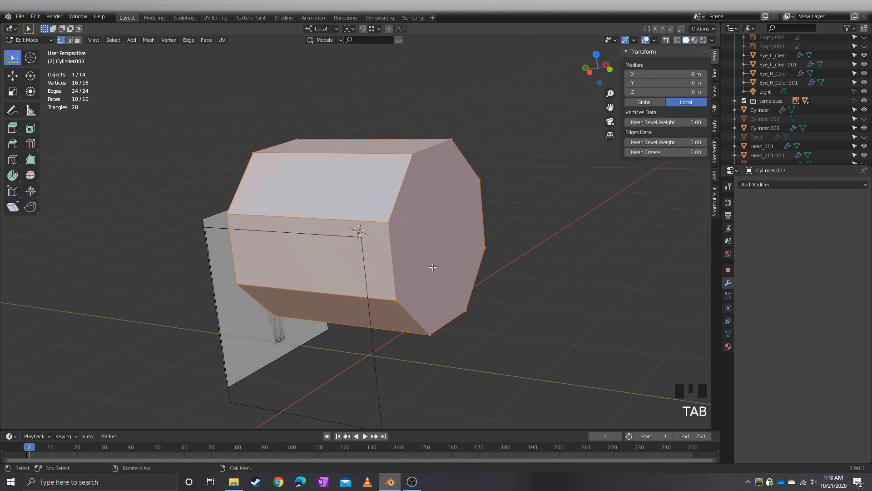
pyautogui.press('3')
pyautogui.click(437, 261)
pyautogui.press('x')
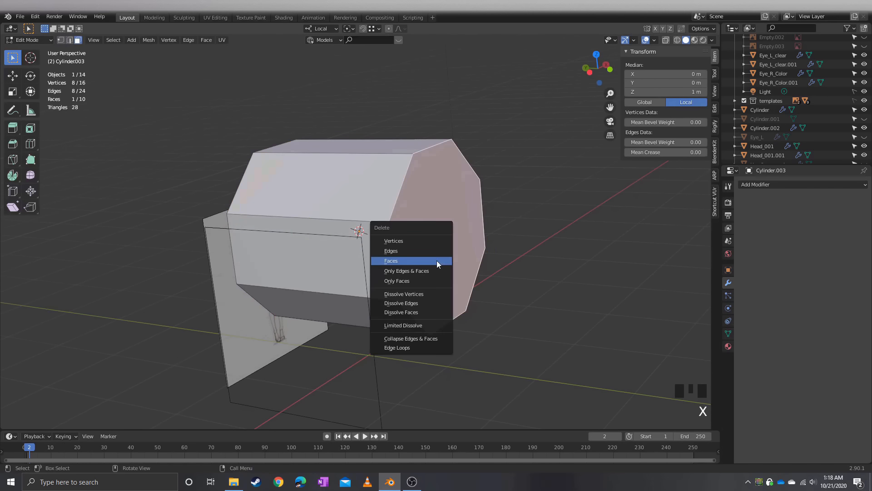
pyautogui.click(438, 260)
# Refill the cylinder's open front end with three four-sided faces, starting from its top edge
pyautogui.press('2')
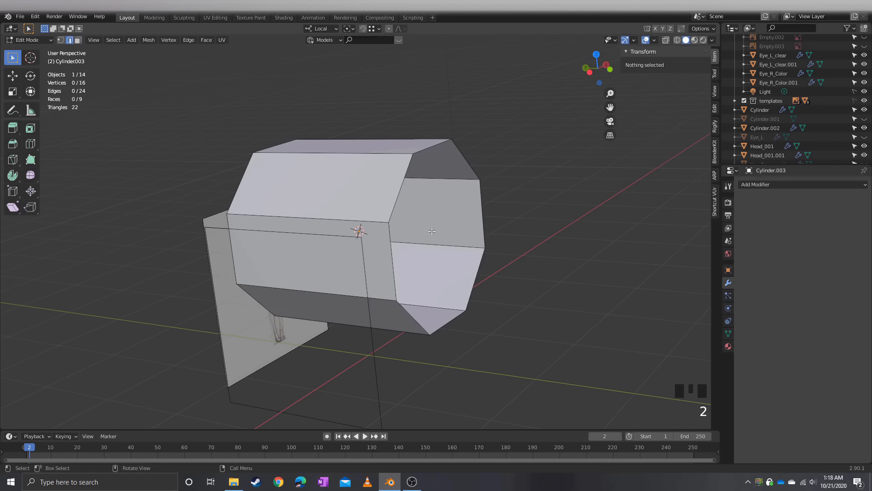
pyautogui.click(420, 151)
pyautogui.press('f')
pyautogui.press('f')
pyautogui.press('f')
pyautogui.press('f')
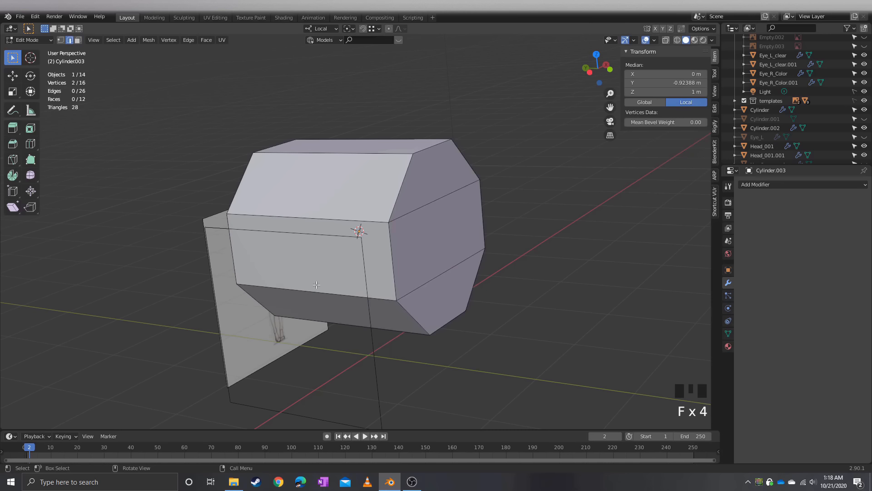
# Add two evenly spaced loop cuts around the cylinder's length, without sliding them
pyautogui.click(323, 154)
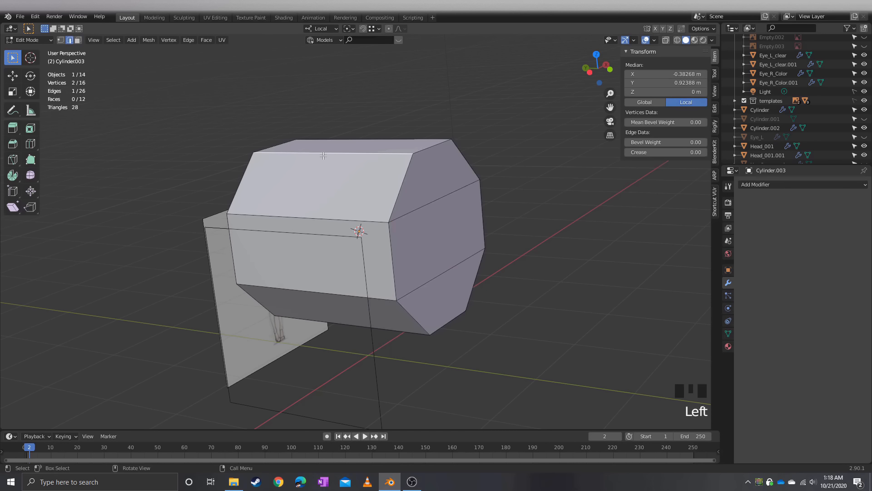
pyautogui.hotkey('ctrl', 'r')
pyautogui.scroll(1, 324, 155)
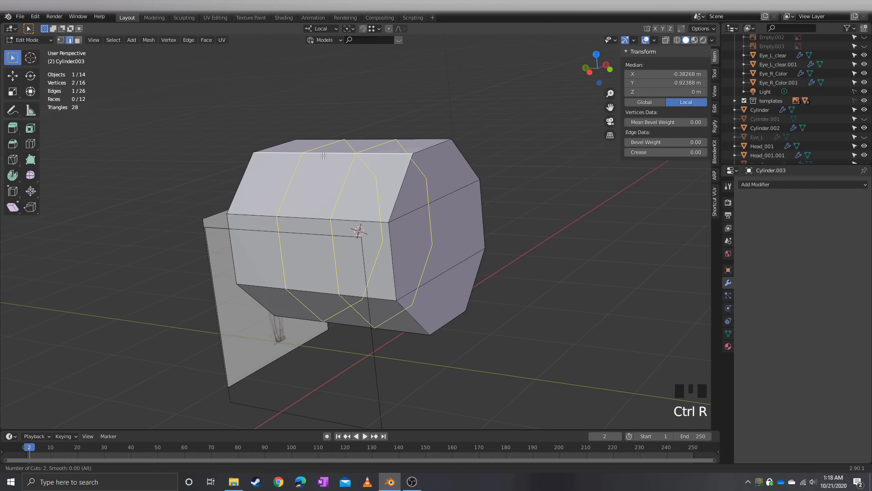
pyautogui.click(323, 155)
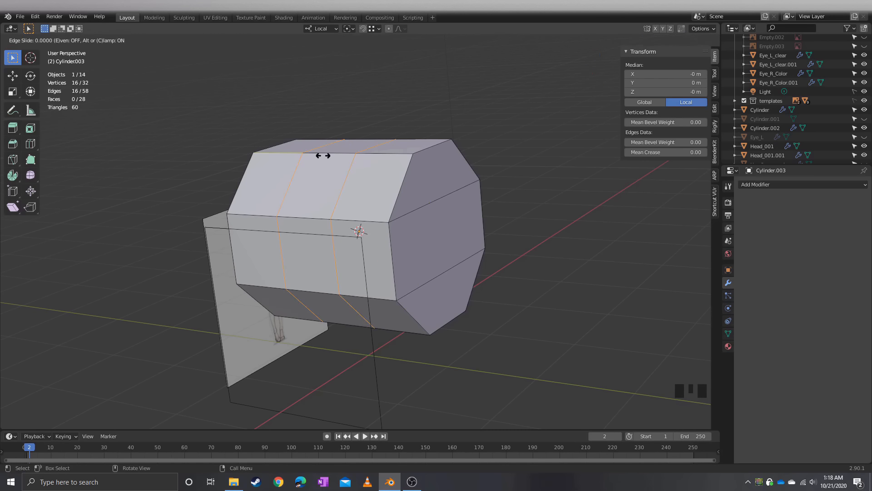
pyautogui.rightClick(324, 156)
pyautogui.press('Tab')
# Scale the whole cylinder object down uniformly to a scale of about 0.010, small enough to fit inside the mouth
pyautogui.middleClick(340, 171)
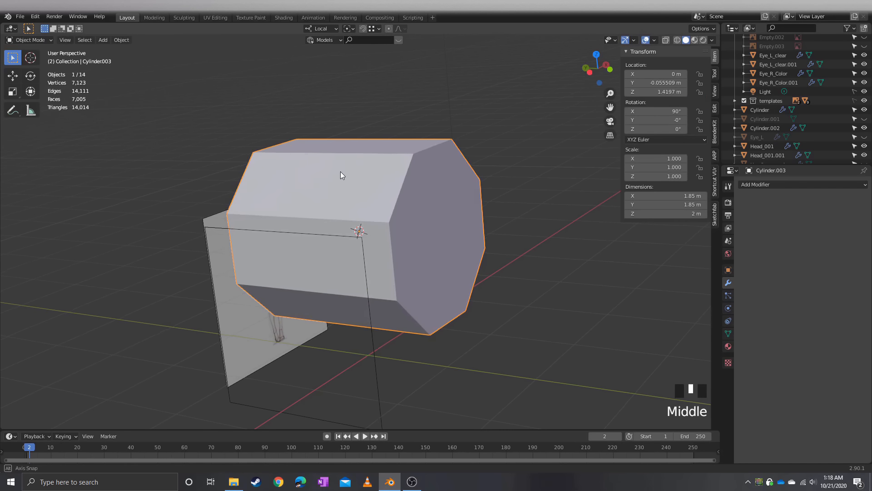
pyautogui.press('s')
pyautogui.click(370, 211)
pyautogui.press('KP_Decimal')
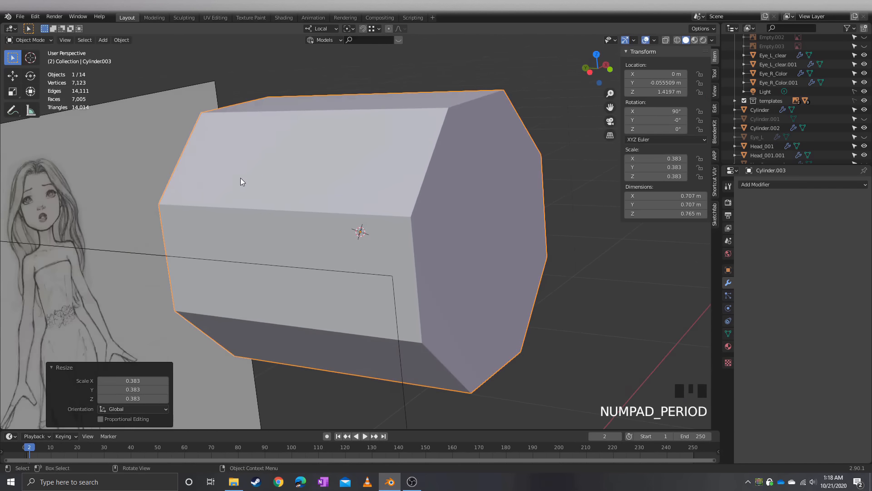
pyautogui.scroll(-5, 324, 236)
pyautogui.press('s')
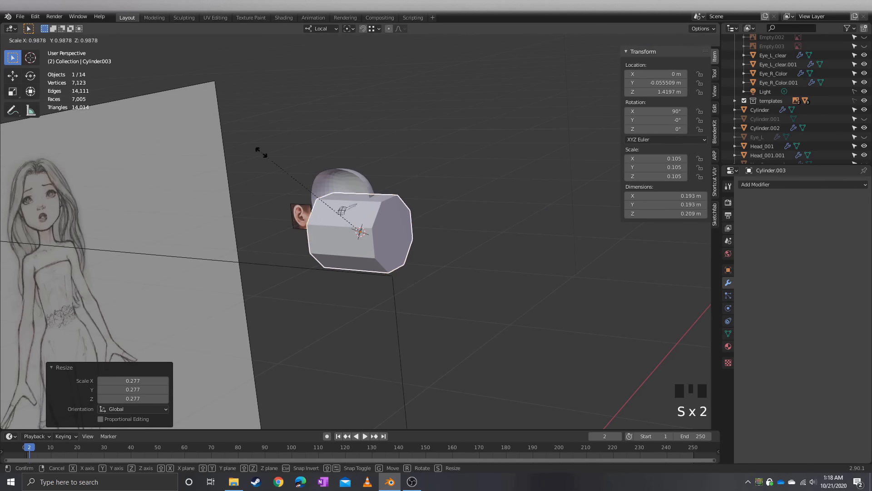
pyautogui.click(322, 201)
pyautogui.press('KP_Decimal')
pyautogui.moveTo(342, 238); pyautogui.dragTo(391, 279, button='middle')
pyautogui.press('s')
pyautogui.click(337, 209)
# In the front view, enlarge the cylinder to about 0.041 m wide and flatten it along local Y to about 0.016 m
pyautogui.hotkey('alt', 'z')
pyautogui.press('KP_3')
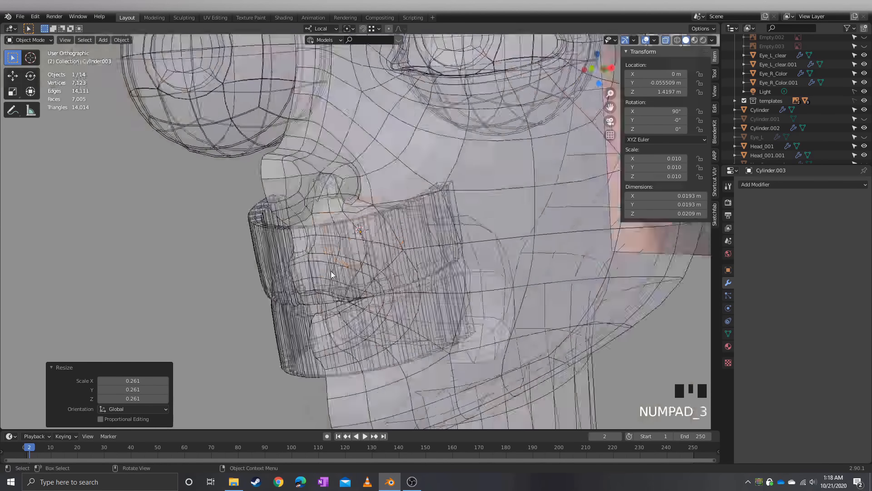
pyautogui.press('KP_1')
pyautogui.press('s')
pyautogui.click(236, 159)
pyautogui.press('s')
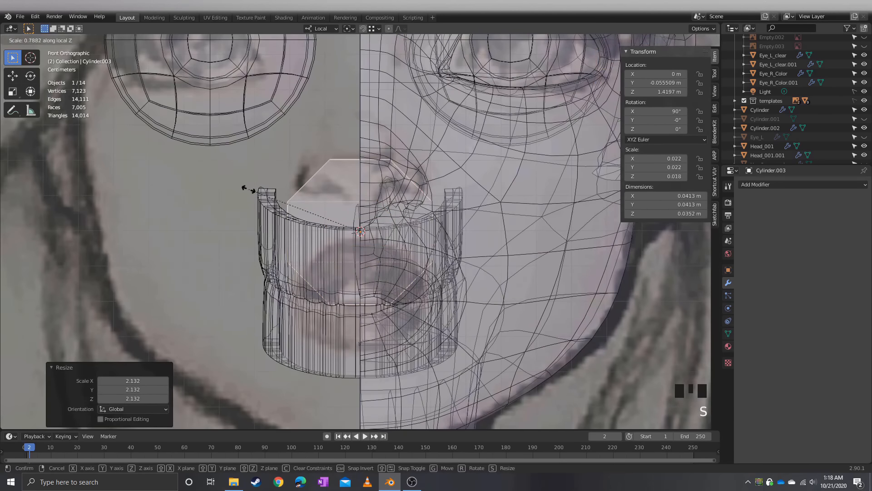
pyautogui.press('y')
pyautogui.press('y')
pyautogui.click(303, 250)
# Stretch the flattened cylinder along its local Z axis to a length of about 0.083 m
pyautogui.moveTo(303, 251); pyautogui.dragTo(434, 268, button='middle')
pyautogui.press('Tab')
pyautogui.scroll(-3, 434, 268)
pyautogui.press('Tab')
pyautogui.press('s')
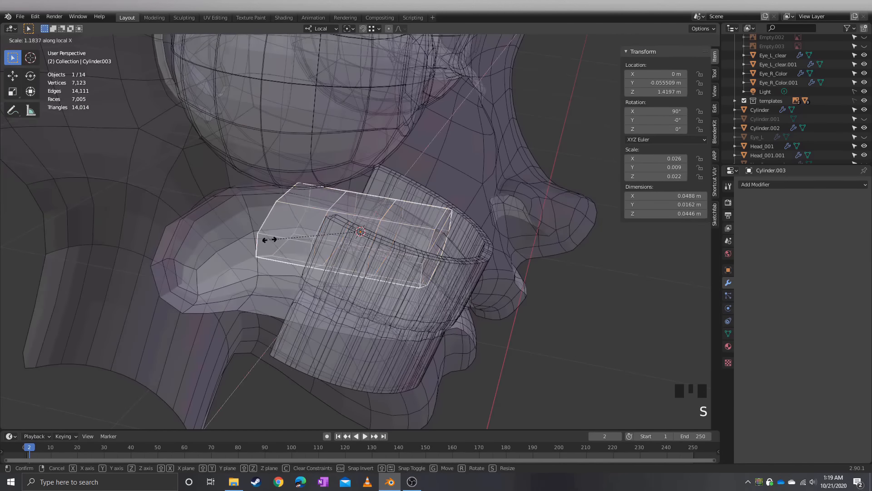
pyautogui.press('z')
pyautogui.press('z')
pyautogui.click(493, 245)
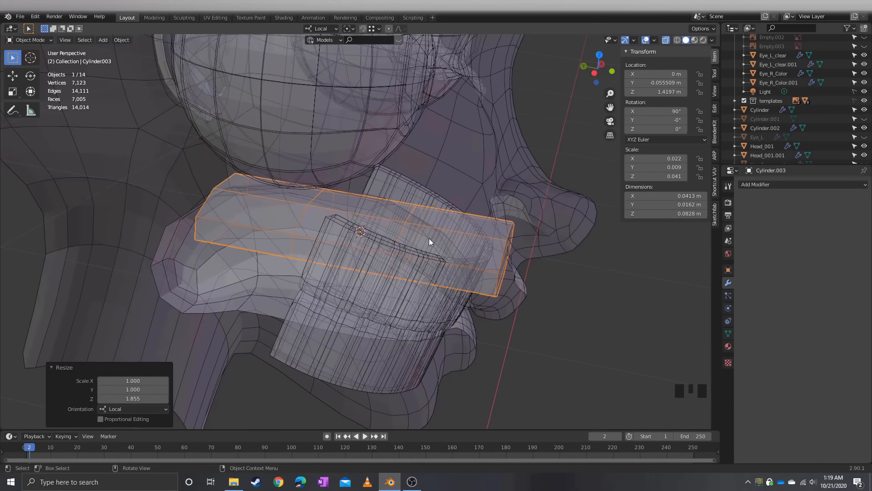
# In Edit Mode, move the top and bottom middle edges of the front cap back about 0.0095 m along local Z
pyautogui.press('Tab')
pyautogui.moveTo(429, 238); pyautogui.dragTo(424, 258, button='middle')
pyautogui.click(427, 257)
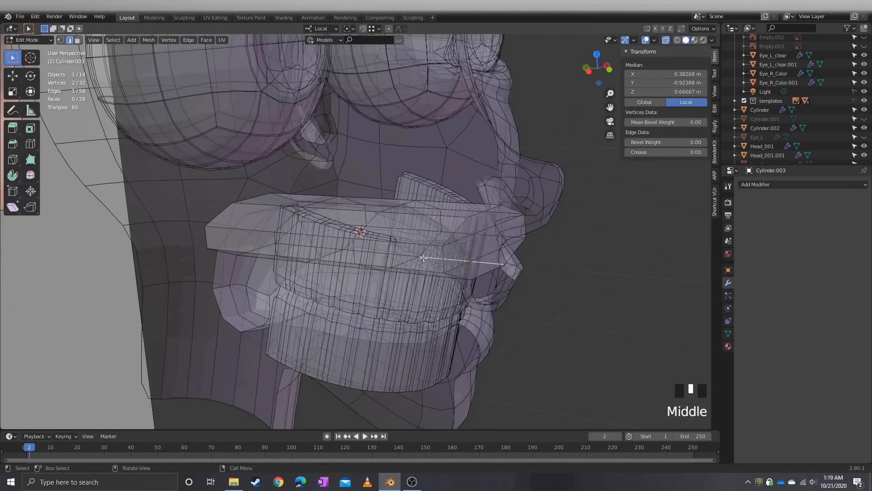
pyautogui.moveTo(476, 216); pyautogui.dragTo(383, 248, button='middle')
pyautogui.keyDown('ctrl'); pyautogui.click(486, 282); pyautogui.keyUp('ctrl')
pyautogui.click(478, 252)
pyautogui.click(479, 293)
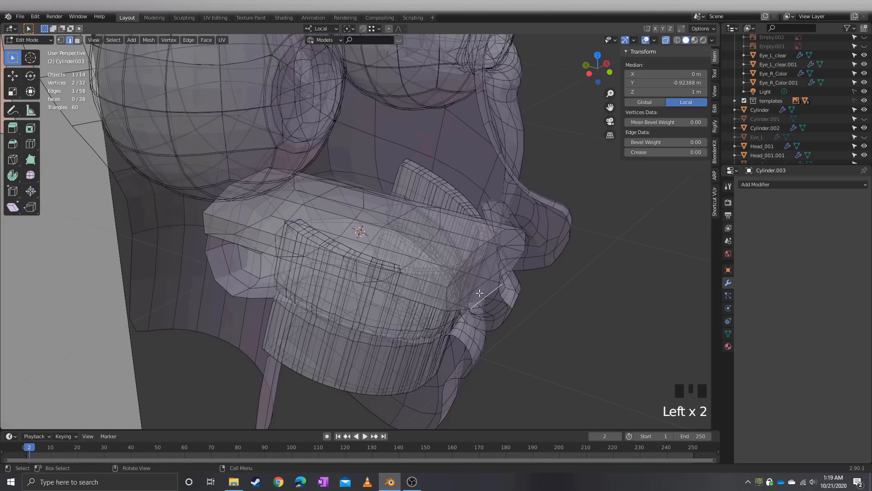
pyautogui.keyDown('shift'); pyautogui.click(482, 245); pyautogui.keyUp('shift')
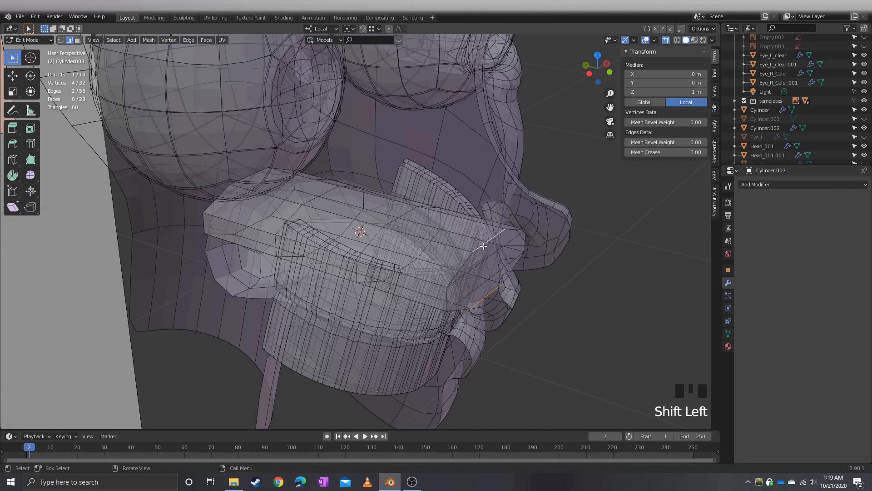
pyautogui.press('g')
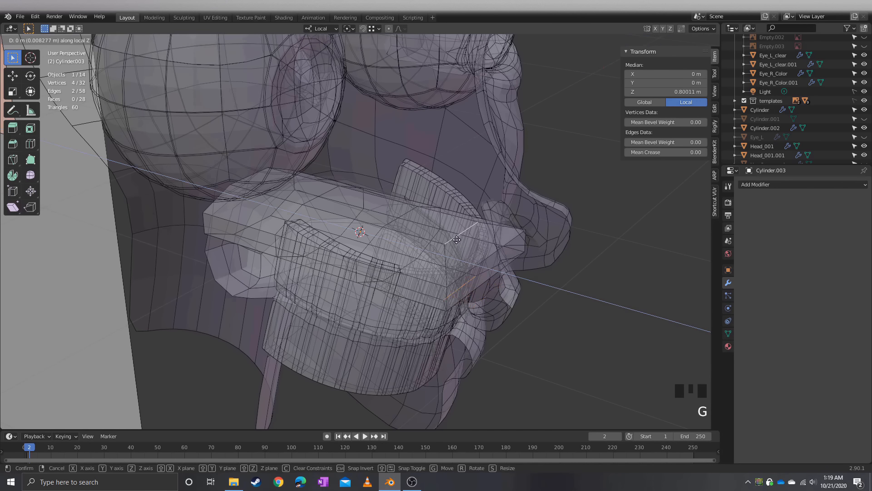
pyautogui.moveTo(453, 238); pyautogui.dragTo(420, 268, button='middle')
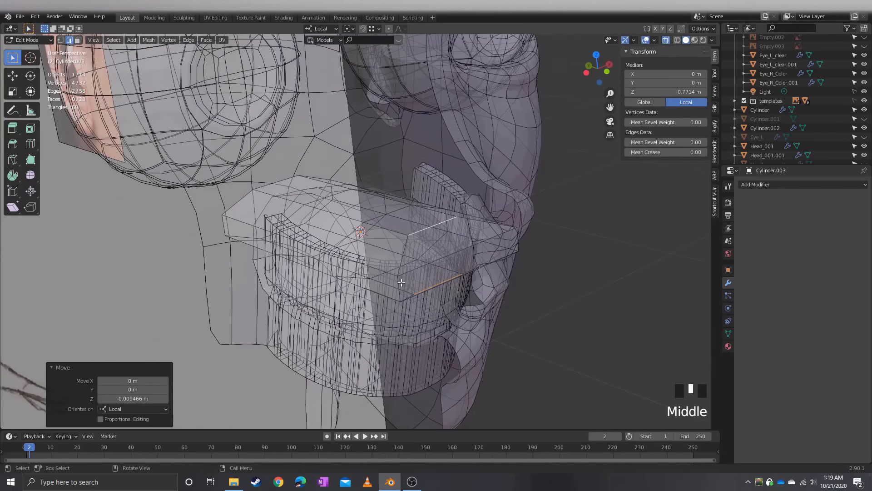
# Narrow the front tip by scaling its two outer side edges along local X to about 0.58
pyautogui.click(407, 285)
pyautogui.keyDown('ctrl'); pyautogui.click(515, 242); pyautogui.keyUp('ctrl')
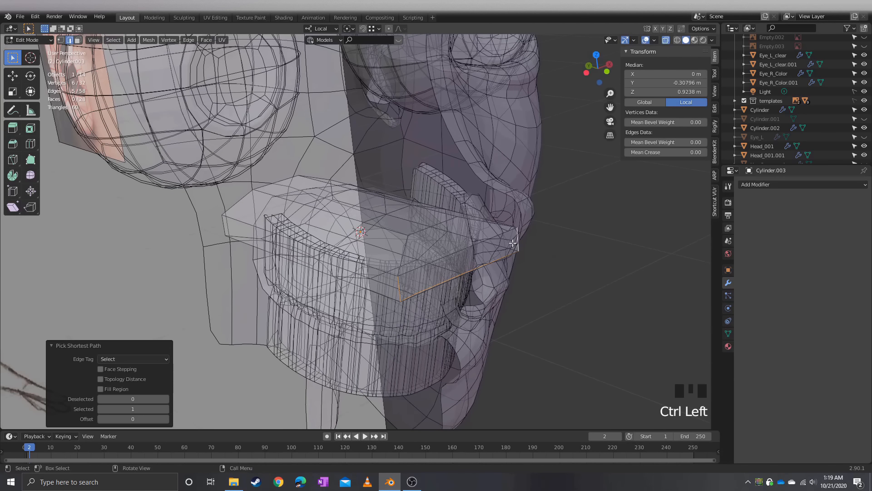
pyautogui.click(516, 241)
pyautogui.keyDown('shift'); pyautogui.click(400, 285); pyautogui.keyUp('shift')
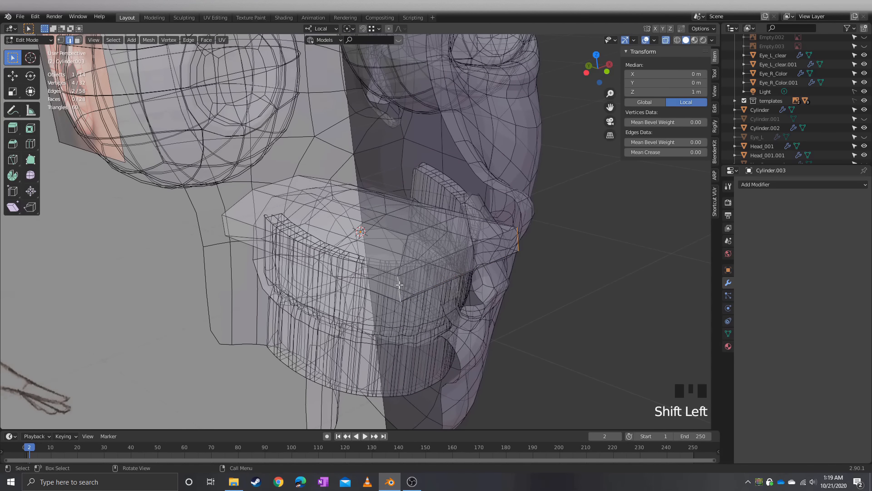
pyautogui.press('s')
pyautogui.press('y')
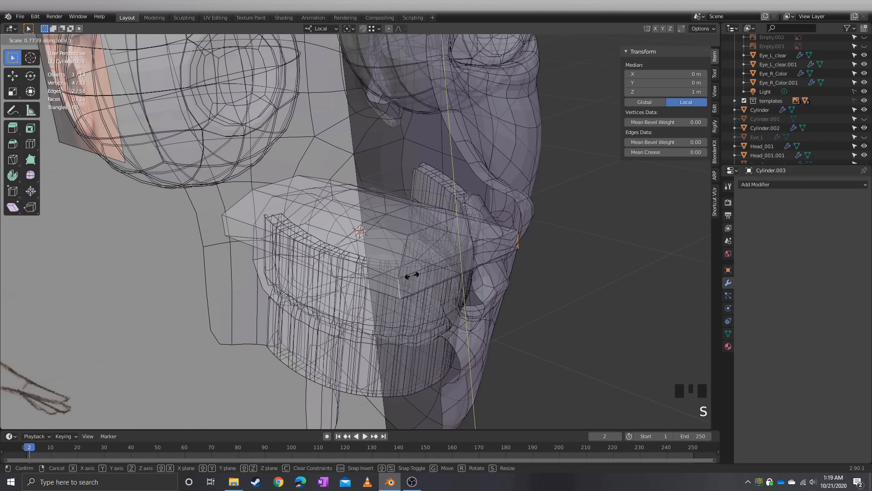
pyautogui.press('x')
pyautogui.click(424, 268)
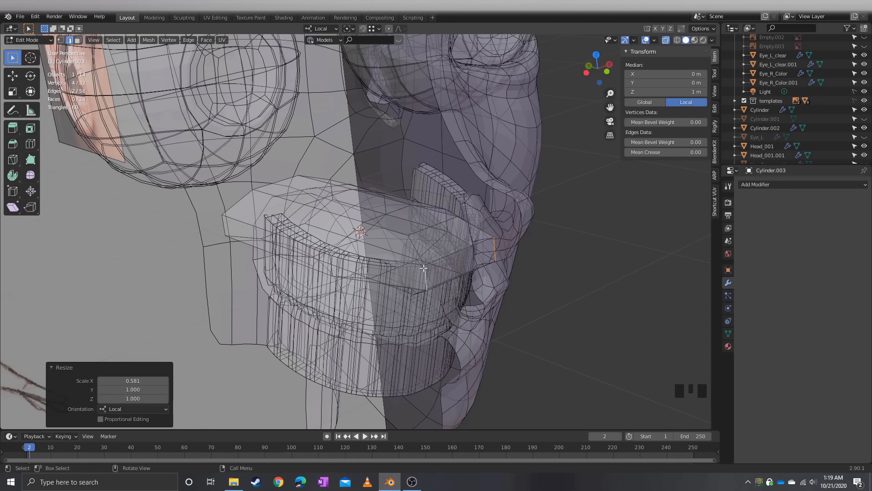
# Add a Subdivision Surface modifier to the tongue mesh and turn off X-ray display
pyautogui.click(777, 184)
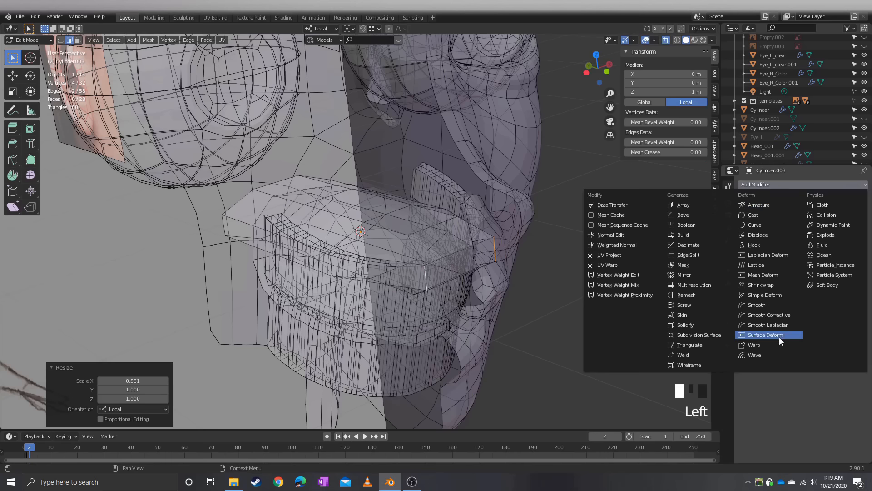
pyautogui.click(699, 335)
pyautogui.moveTo(463, 236); pyautogui.dragTo(393, 278, button='middle')
pyautogui.hotkey('alt', 'z')
pyautogui.scroll(-2, 411, 292)
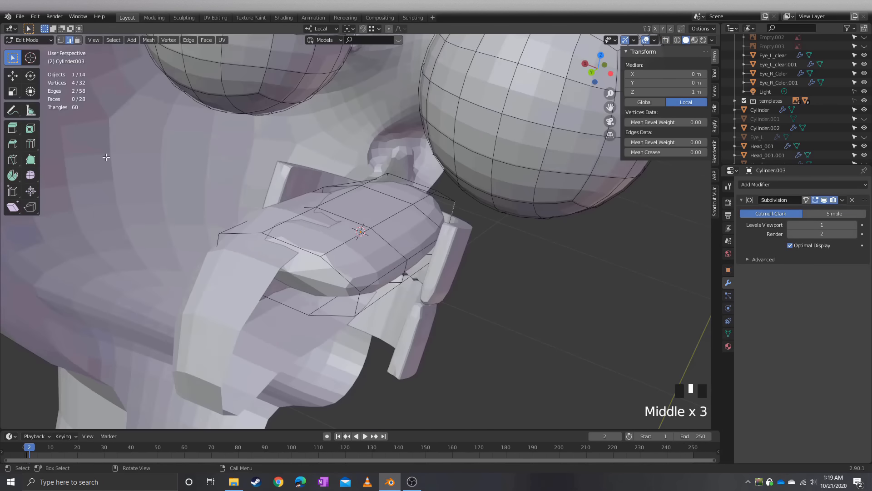
# Select the four crosswise edges of the tongue's top middle strip and lower them to form a central groove
pyautogui.click(344, 217)
pyautogui.keyDown('ctrl'); pyautogui.click(291, 245); pyautogui.keyUp('ctrl')
pyautogui.hotkey('ctrl', 'z')
pyautogui.keyDown('shift'); pyautogui.click(292, 245); pyautogui.keyUp('shift')
pyautogui.keyDown('shift'); pyautogui.click(387, 195); pyautogui.keyUp('shift')
pyautogui.keyDown('shift'); pyautogui.click(412, 182); pyautogui.keyUp('shift')
pyautogui.moveTo(383, 225); pyautogui.dragTo(361, 230, button='middle')
pyautogui.press('g')
pyautogui.click(391, 227)
# Adjust the position of the groove's edges and lower the upper crosswise edge of the tongue's front tip
pyautogui.keyDown('ctrl'); pyautogui.click(381, 212); pyautogui.keyUp('ctrl')
pyautogui.press('g')
pyautogui.press('z')
pyautogui.click(382, 228)
pyautogui.press('g')
pyautogui.press('y')
pyautogui.click(390, 228)
pyautogui.click(360, 230)
pyautogui.press('g')
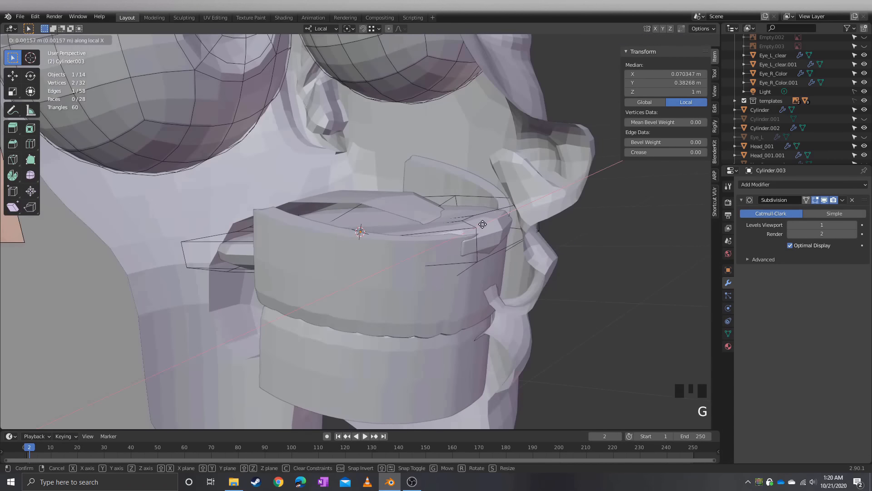
pyautogui.press('g')
pyautogui.click(493, 232)
# Narrow the tongue tip again by scaling its two outer side edges along local X to about 0.65
pyautogui.moveTo(492, 232); pyautogui.dragTo(455, 280, button='middle')
pyautogui.moveTo(455, 280); pyautogui.dragTo(474, 306, button='middle')
pyautogui.click(475, 341)
pyautogui.click(475, 306)
pyautogui.hotkey('alt', 'z')
pyautogui.keyDown('shift'); pyautogui.click(536, 235); pyautogui.keyUp('shift')
pyautogui.press('s')
pyautogui.press('x')
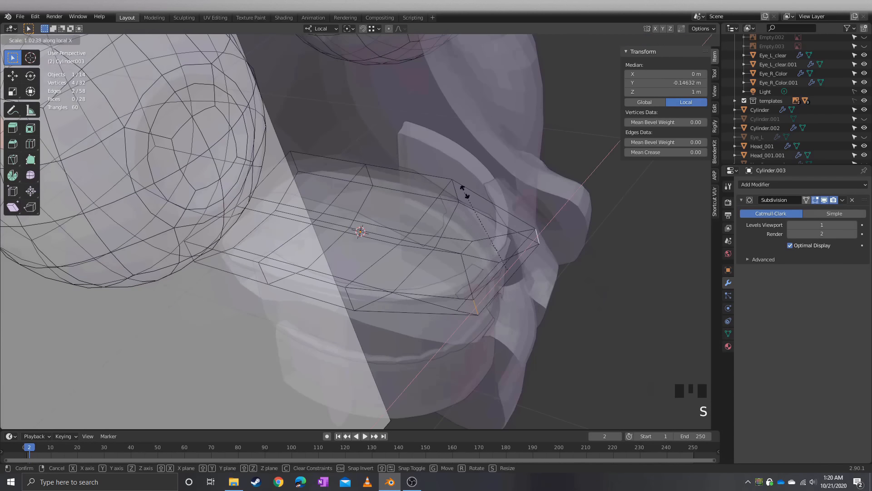
pyautogui.click(427, 206)
pyautogui.hotkey('alt', 'z')
# In the left view, select the whole tongue mesh and move it about 0.015 m back and 0.018 m down between the teeth
pyautogui.moveTo(427, 206); pyautogui.dragTo(397, 221, button='middle')
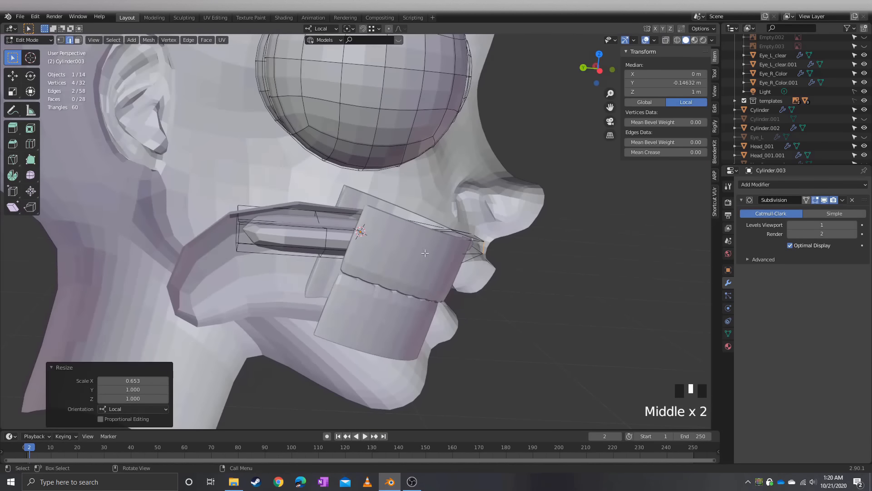
pyautogui.moveTo(425, 253); pyautogui.dragTo(416, 232, button='middle')
pyautogui.press('KP_3')
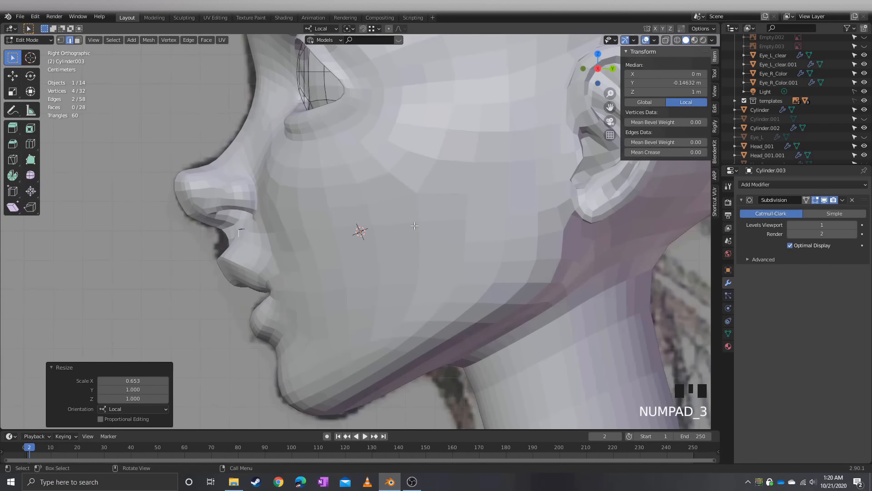
pyautogui.press('ctrl+KP_3')
pyautogui.hotkey('alt', 'z')
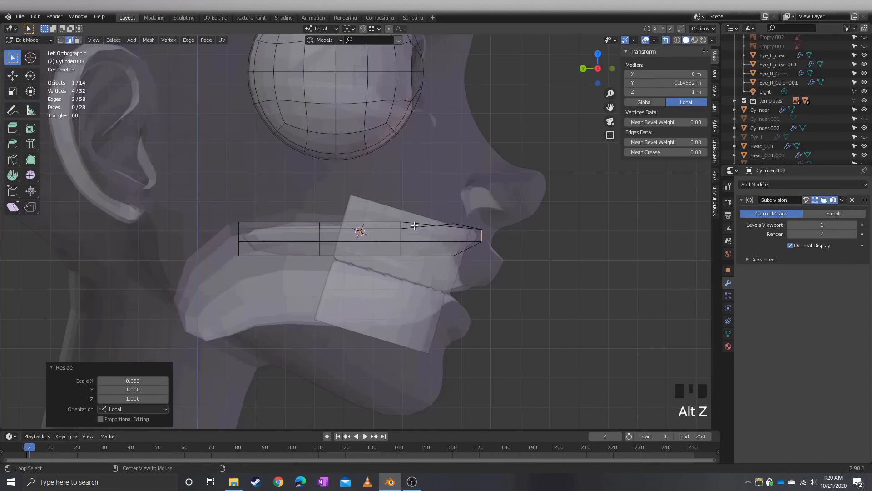
pyautogui.press('Tab')
pyautogui.press('Tab')
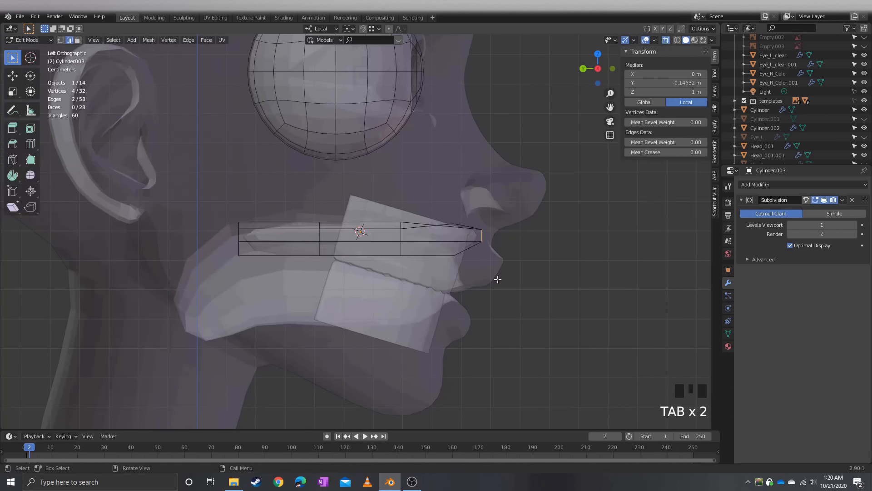
pyautogui.hotkey('shift', 'z')
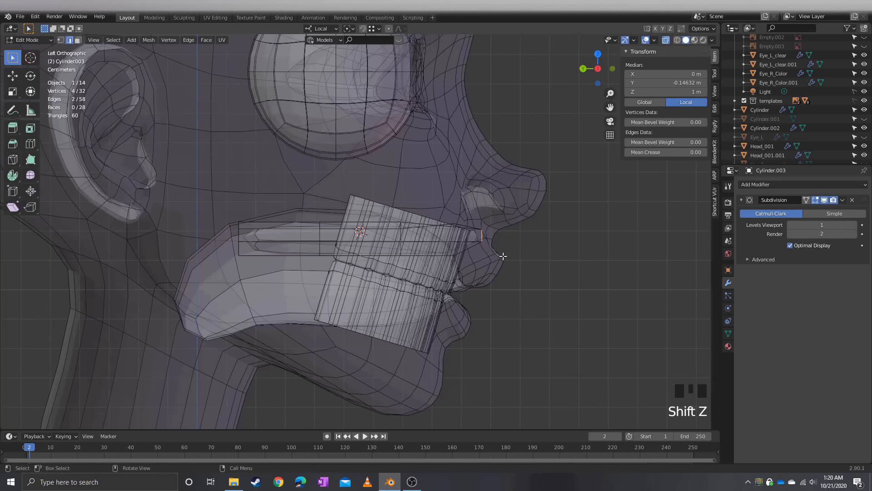
pyautogui.moveTo(501, 276); pyautogui.dragTo(229, 190)
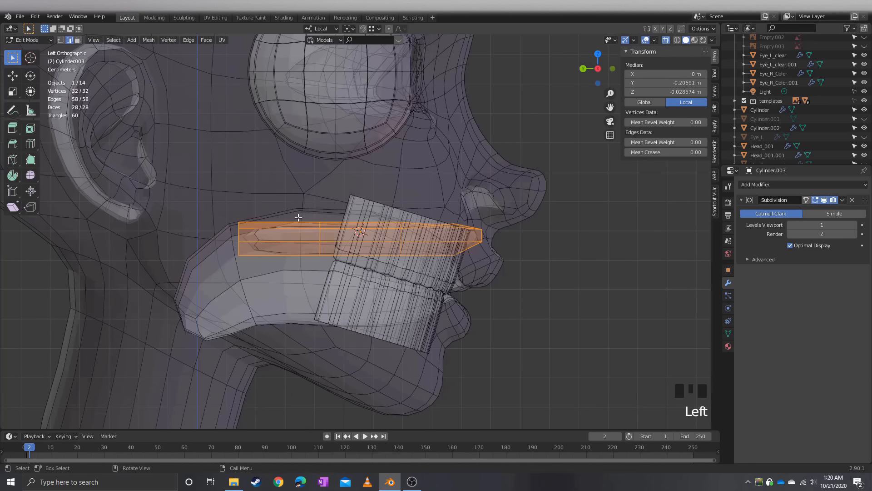
pyautogui.press('g')
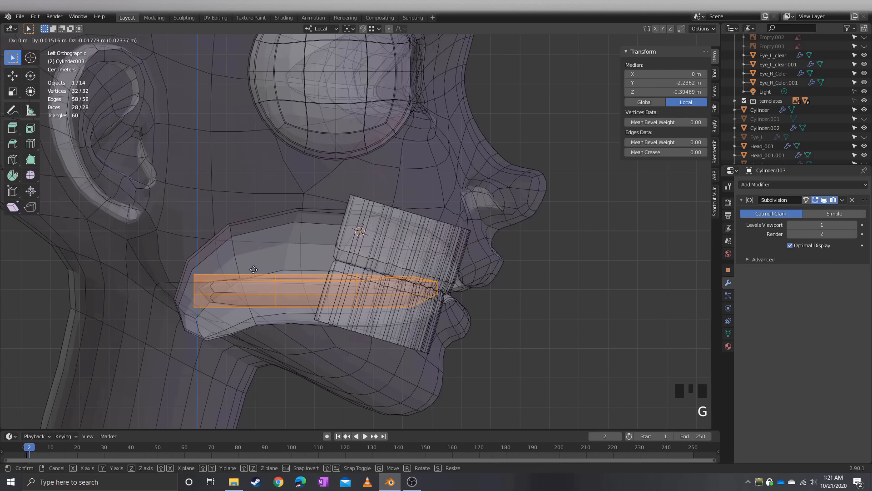
pyautogui.click(254, 270)
# Tilt the whole tongue mesh about 5.9° in the left view and raise it by about 0.0018 m
pyautogui.press('r')
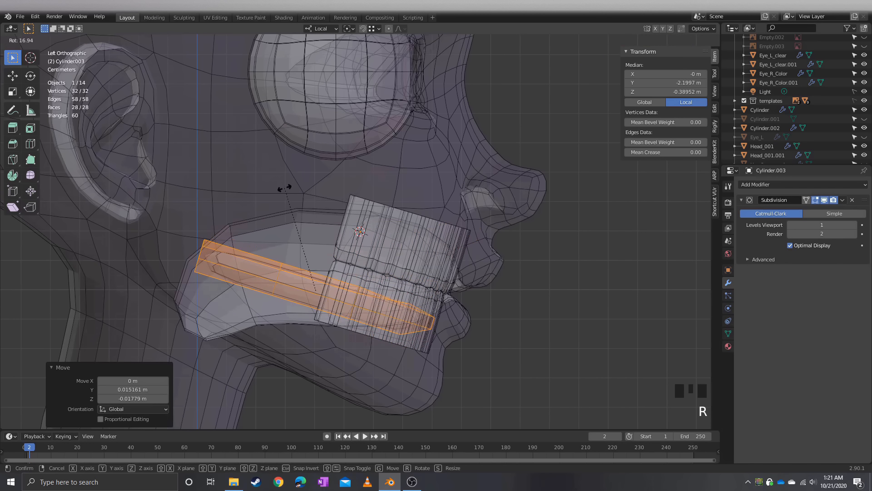
pyautogui.click(275, 214)
pyautogui.scroll(2, 344, 275)
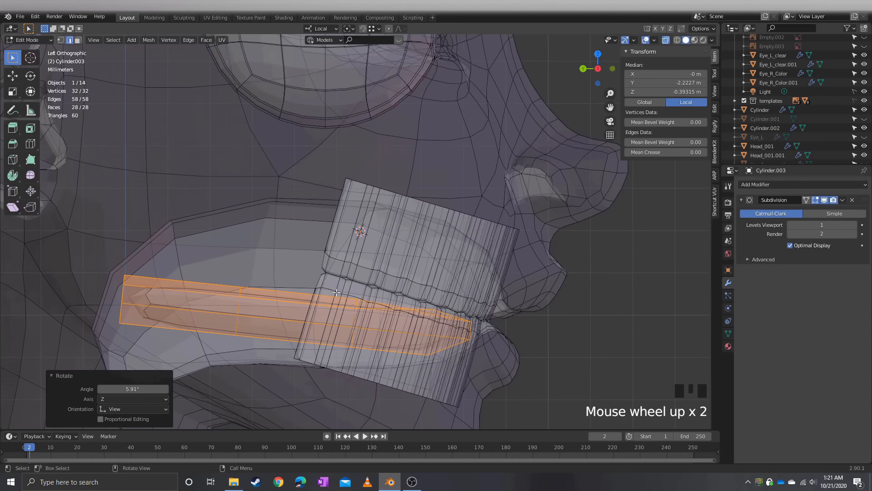
pyautogui.press('g')
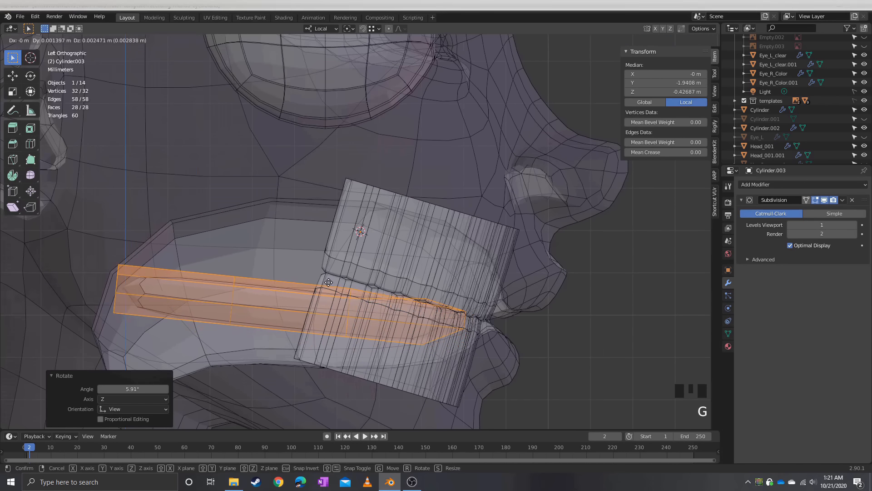
pyautogui.click(328, 283)
pyautogui.scroll(-1, 328, 283)
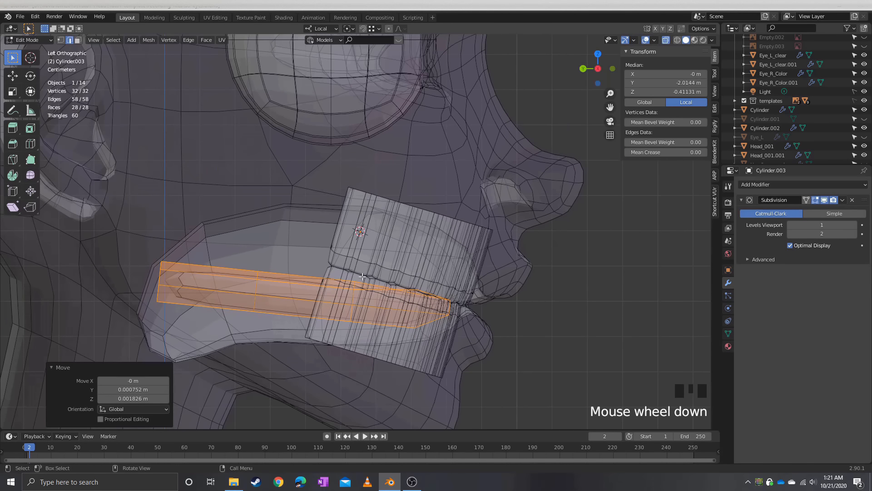
# Place the 3D cursor mid-tongue, make it the pivot point, and rotate the rear part of the tongue by about -11.2°
pyautogui.keyDown('shift'); pyautogui.rightClick(352, 299); pyautogui.keyUp('shift')
pyautogui.moveTo(272, 274); pyautogui.dragTo(278, 358)
pyautogui.click(369, 356)
pyautogui.moveTo(371, 356); pyautogui.dragTo(131, 195)
pyautogui.click(349, 28)
pyautogui.click(359, 48)
pyautogui.press('r')
pyautogui.click(182, 244)
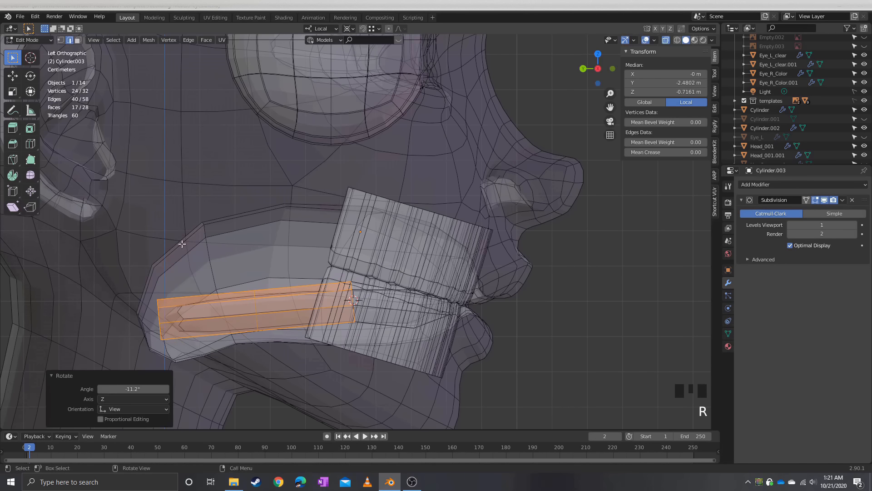
# Place the pivot cursor farther back on the tongue, rotate its rear section about -18.6°, and shift it 0.0067 m in Y and 0.0054 m in Z
pyautogui.click(275, 357)
pyautogui.moveTo(275, 356); pyautogui.dragTo(101, 238)
pyautogui.press('r')
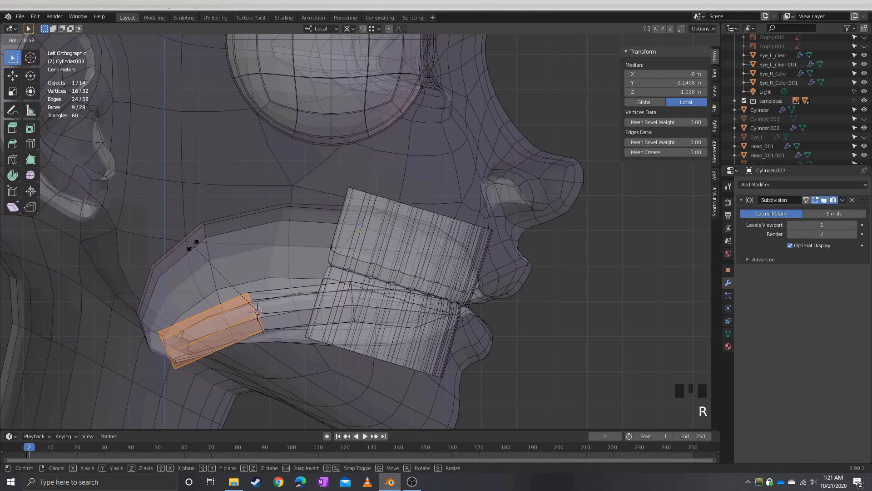
pyautogui.click(191, 248)
pyautogui.press('g')
pyautogui.click(165, 279)
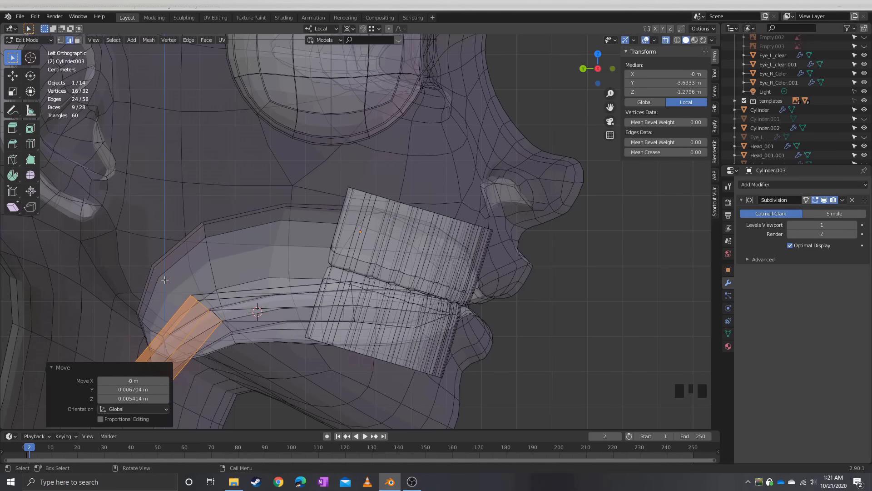
# Move the selected geometry near the tongue's rear bend along the Y axis and finish editing the mesh
pyautogui.press('Tab')
pyautogui.moveTo(315, 314)
pyautogui.mouseDown(button='middle')
pyautogui.moveTo(375, 320)
pyautogui.moveTo(457, 290)
pyautogui.moveTo(282, 267)
pyautogui.moveTo(236, 314)
pyautogui.moveTo(214, 318)
pyautogui.moveTo(245, 328)
pyautogui.mouseUp(button='middle')
pyautogui.hotkey('alt', 'z')
pyautogui.press('Tab')
pyautogui.hotkey('alt', 'z')
pyautogui.click(204, 320)
pyautogui.press('g')
pyautogui.press('y')
pyautogui.click(224, 339)
pyautogui.press('Tab')
pyautogui.hotkey('alt', 'z')
# Select the head and turn its Mirror modifier's viewport display back on
pyautogui.scroll(-2, 394, 280)
pyautogui.moveTo(394, 280)
pyautogui.mouseDown(button='middle')
pyautogui.moveTo(427, 298)
pyautogui.moveTo(366, 263)
pyautogui.moveTo(460, 179)
pyautogui.mouseUp(button='middle')
pyautogui.click(460, 179)
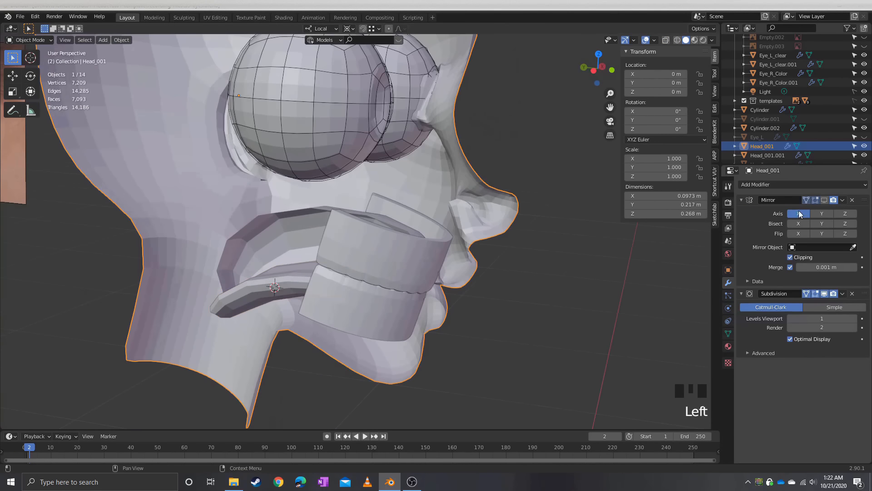
pyautogui.click(826, 200)
pyautogui.click(565, 274)
# Examine the mouth opening from the front to check how the teeth sit behind the lips
pyautogui.moveTo(565, 273); pyautogui.dragTo(325, 296, button='middle')
pyautogui.scroll(-2, 394, 253)
pyautogui.click(416, 233)
pyautogui.press('KP_Decimal')
pyautogui.press('KP_2')
pyautogui.scroll(4, 312, 265)
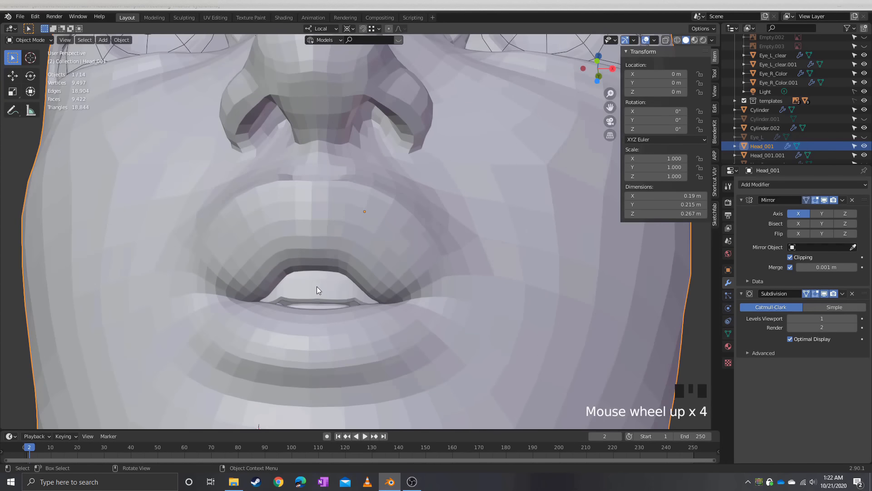
pyautogui.click(317, 287)
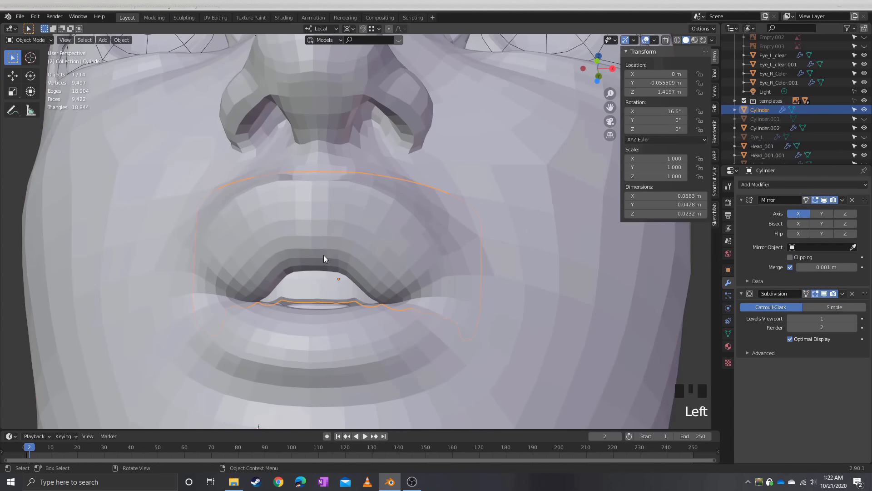
pyautogui.scroll(1, 348, 203)
pyautogui.scroll(-3, 358, 203)
pyautogui.moveTo(358, 203)
pyautogui.mouseDown(button='middle')
pyautogui.moveTo(337, 258)
pyautogui.moveTo(300, 263)
pyautogui.mouseUp(button='middle')
pyautogui.click(284, 252)
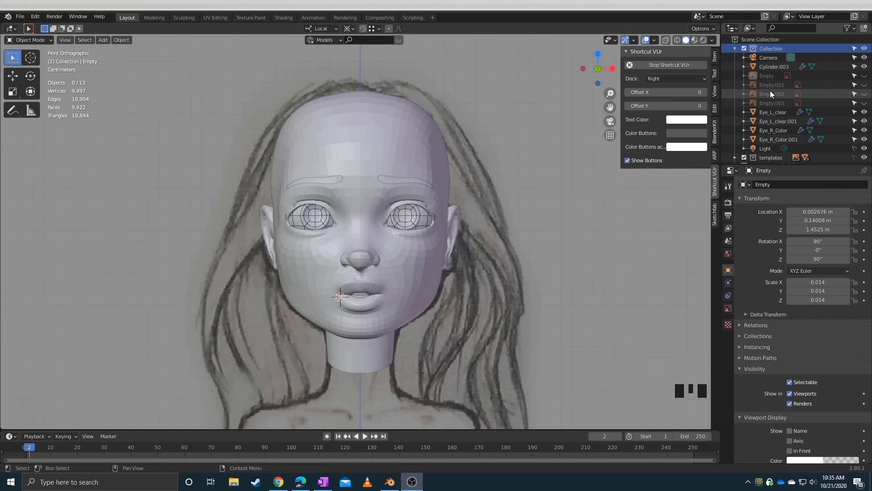
# Move the four hidden reference empties, Empty through Empty.003, into the templates collection
pyautogui.click(772, 102)
pyautogui.keyDown('shift'); pyautogui.click(775, 76); pyautogui.keyUp('shift')
pyautogui.press('m')
pyautogui.click(800, 133)
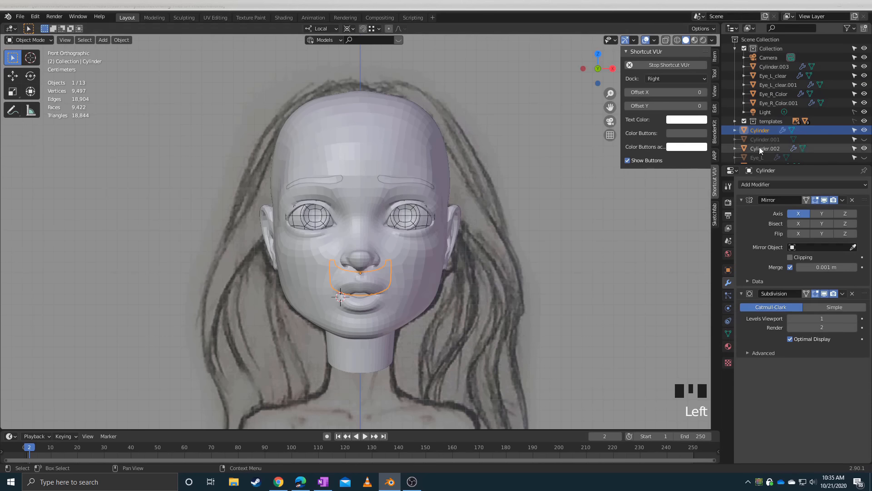
# Rename the upper teeth object as Teeth Top
pyautogui.doubleClick(759, 131)
pyautogui.write('Teeth_Top')
pyautogui.press('Return')
# Rename the lower teeth as Teeth bottom and the hidden base head as Headbase mesh
pyautogui.doubleClick(760, 139)
pyautogui.write('Headbase mesh')
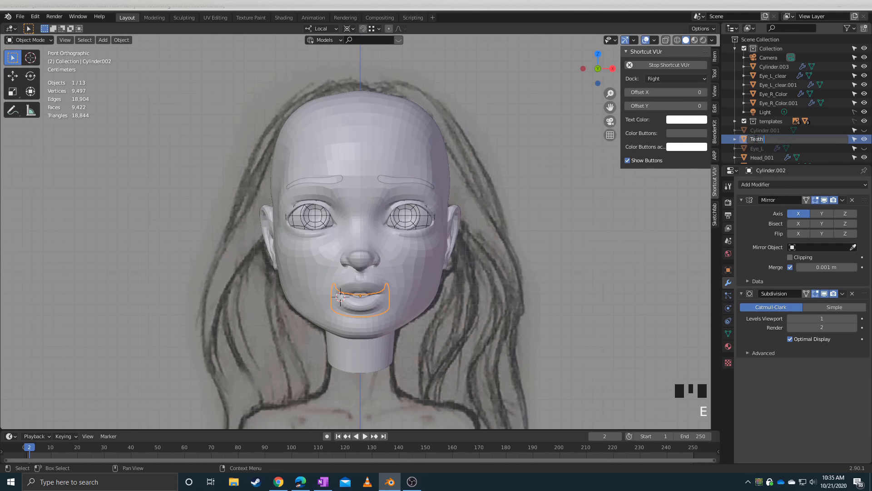
pyautogui.press('Return')
pyautogui.moveTo(759, 164); pyautogui.dragTo(759, 254)
pyautogui.press('h')
# Create a new collection under the Scene Collection and name it Archive
pyautogui.rightClick(758, 40)
pyautogui.click(758, 41)
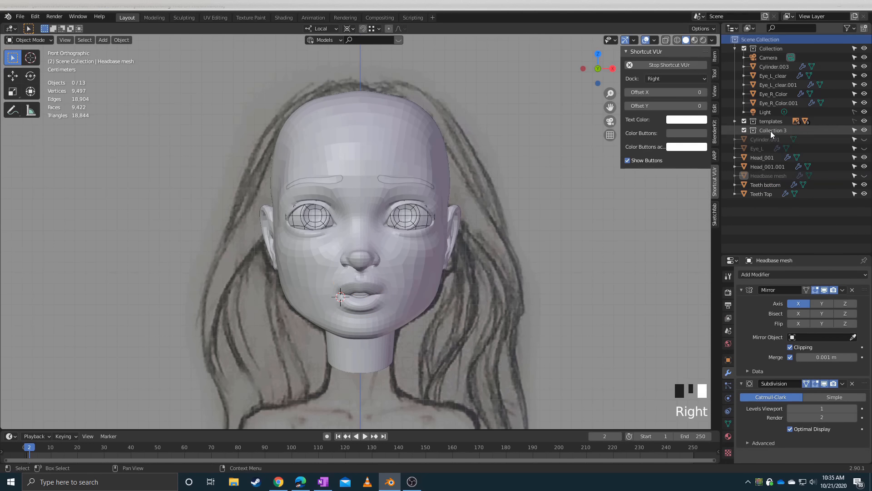
pyautogui.doubleClick(770, 131)
pyautogui.write('Archive')
pyautogui.press('Return')
# Move Headbase mesh into the Archive collection and exclude that collection from the view layer
pyautogui.click(761, 177)
pyautogui.press('m')
pyautogui.click(741, 146)
pyautogui.click(744, 130)
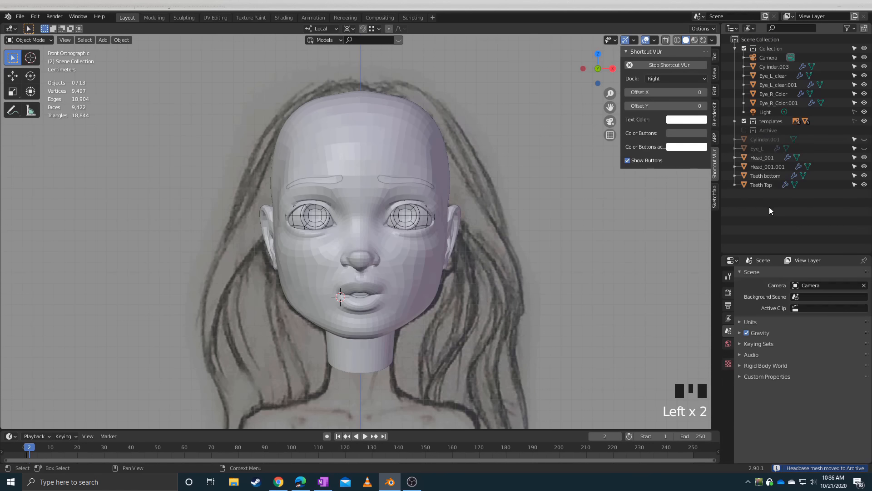
# Rename the eyebrow object Head_001.001 as Eyebrows Rough
pyautogui.click(760, 167)
pyautogui.doubleClick(760, 166)
pyautogui.write('Eyebrows Rough')
pyautogui.press('Return')
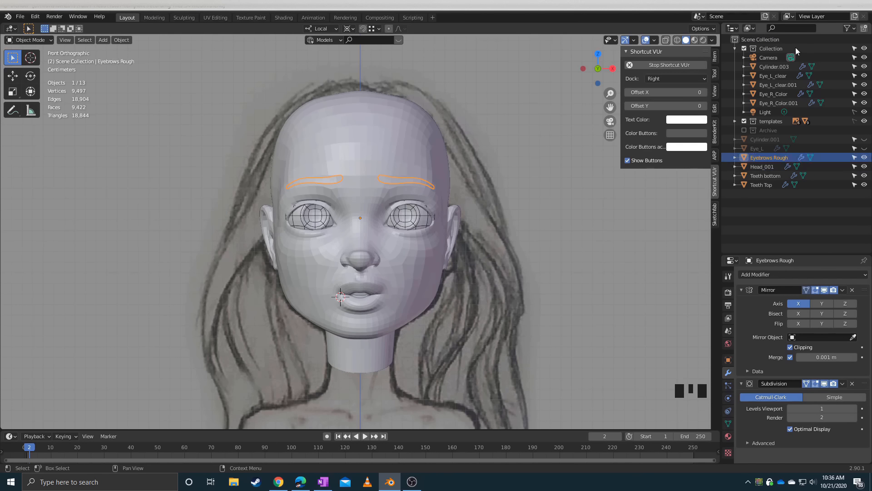
# Rename the tongue object Cylinder.003 as Tongue
pyautogui.click(762, 167)
pyautogui.click(770, 158)
pyautogui.click(773, 66)
pyautogui.doubleClick(773, 66)
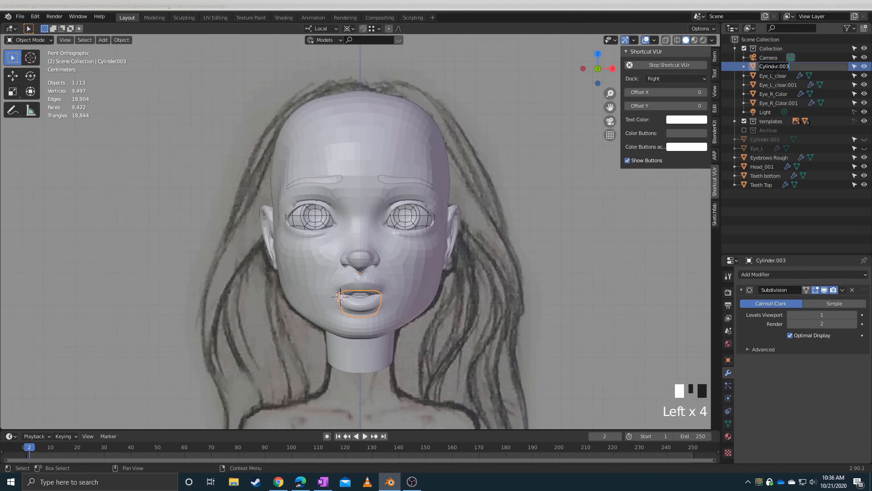
pyautogui.write('Tongue')
pyautogui.press('Return')
# Create another collection under the Scene Collection and name it Character
pyautogui.rightClick(768, 39)
pyautogui.click(768, 41)
pyautogui.click(773, 139)
pyautogui.doubleClick(773, 139)
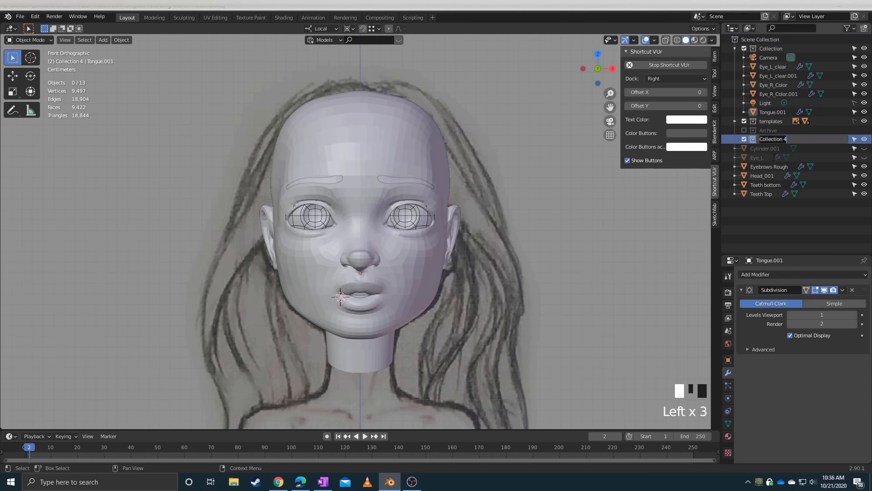
pyautogui.write('Character')
pyautogui.press('Return')
# Move Eyebrows Rough, Head_001, Teeth bottom and Teeth Top into the Character collection and exclude it from the view layer
pyautogui.click(759, 166)
pyautogui.keyDown('shift'); pyautogui.click(755, 193); pyautogui.keyUp('shift')
pyautogui.press('m')
pyautogui.click(749, 200)
pyautogui.click(744, 139)
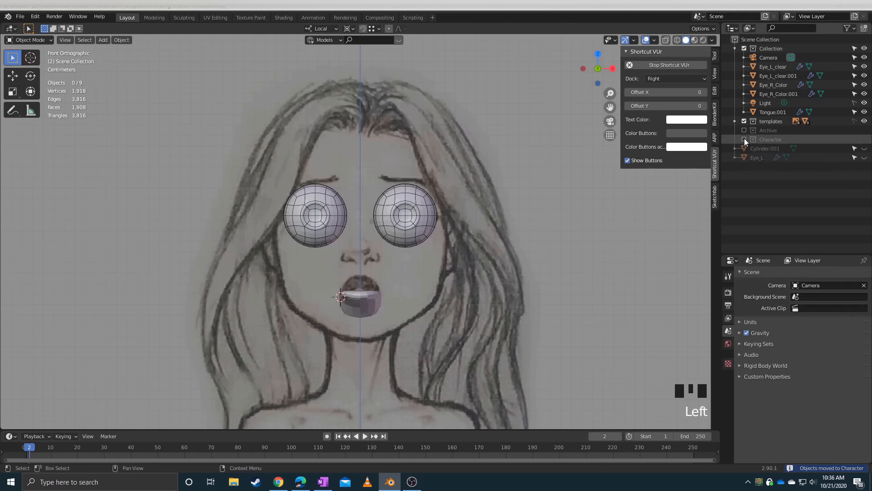
# Move the tongue object into the Character collection
pyautogui.click(773, 112)
pyautogui.press('m')
pyautogui.click(755, 195)
# Move Eye_L_clear and Eye_R_Color of the character's left eye into the Character collection
pyautogui.click(427, 232)
pyautogui.click(440, 222)
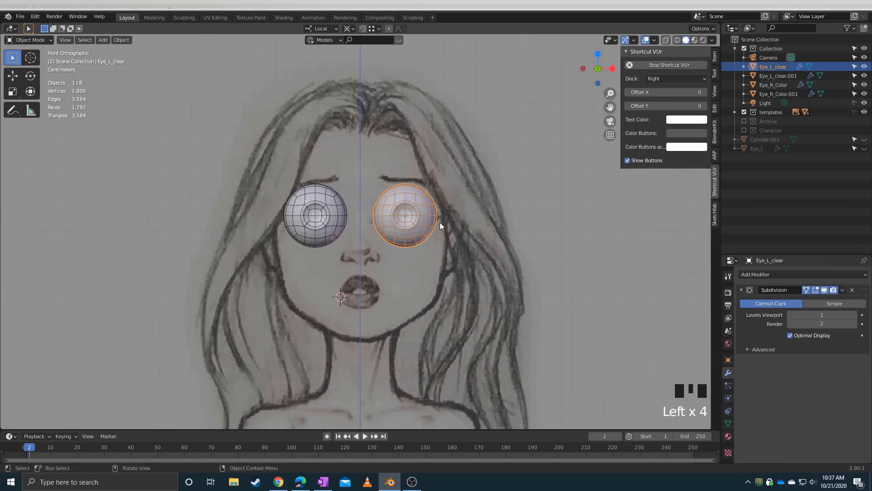
pyautogui.press('m')
pyautogui.click(739, 185)
pyautogui.press('m')
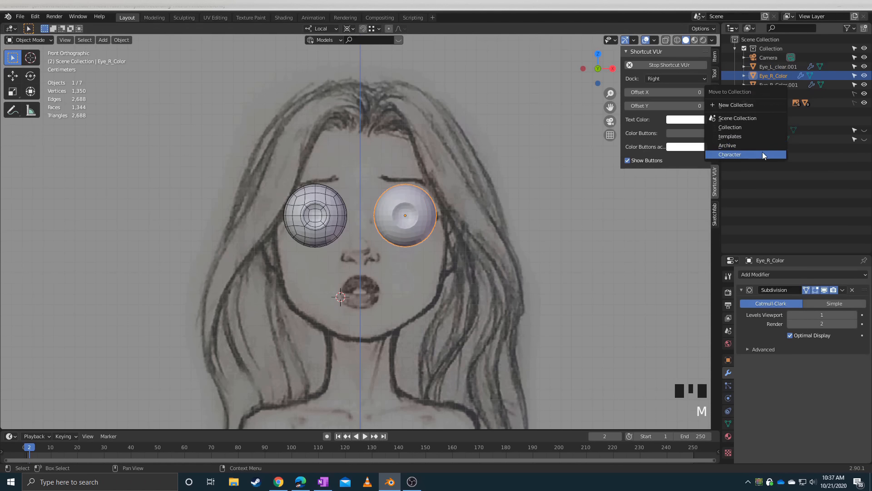
pyautogui.click(763, 155)
# Delete the duplicate meshes of the character's right eye and include the Character collection in the view layer again
pyautogui.moveTo(357, 177); pyautogui.dragTo(243, 224)
pyautogui.press('x')
pyautogui.click(244, 224)
pyautogui.click(744, 94)
# Rename Eye_R_Color in the Character collection as Eye_L_Color
pyautogui.click(425, 223)
pyautogui.moveTo(456, 242); pyautogui.dragTo(268, 228, button='middle')
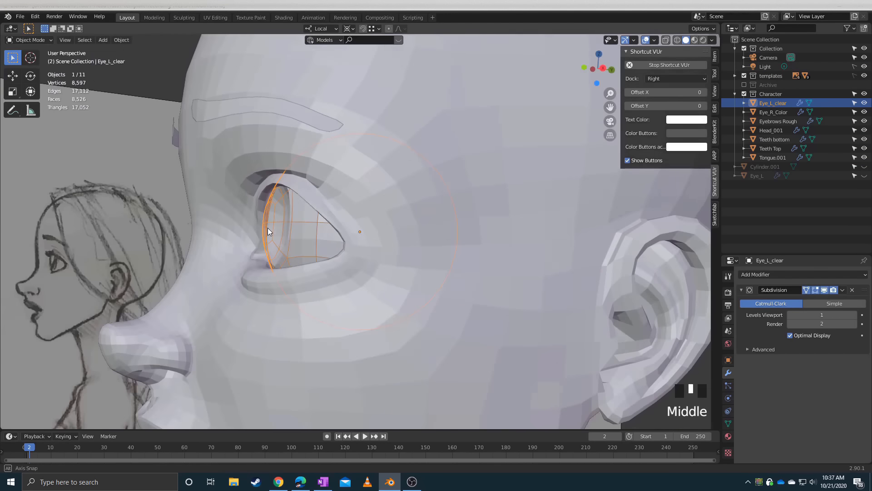
pyautogui.click(768, 111)
pyautogui.doubleClick(767, 112)
pyautogui.click(774, 111)
pyautogui.press('BackSpace')
pyautogui.write('L')
pyautogui.press('Return')
pyautogui.moveTo(423, 224)
pyautogui.mouseDown(button='middle')
pyautogui.moveTo(266, 198)
pyautogui.moveTo(345, 254)
pyautogui.mouseUp(button='middle')
# Unhide and delete the leftover Cylinder.001 and Eye_L objects while the Character collection is temporarily excluded
pyautogui.click(744, 94)
pyautogui.click(864, 103)
pyautogui.click(864, 112)
pyautogui.click(359, 237)
pyautogui.keyDown('shift'); pyautogui.click(326, 318); pyautogui.keyUp('shift')
pyautogui.press('x')
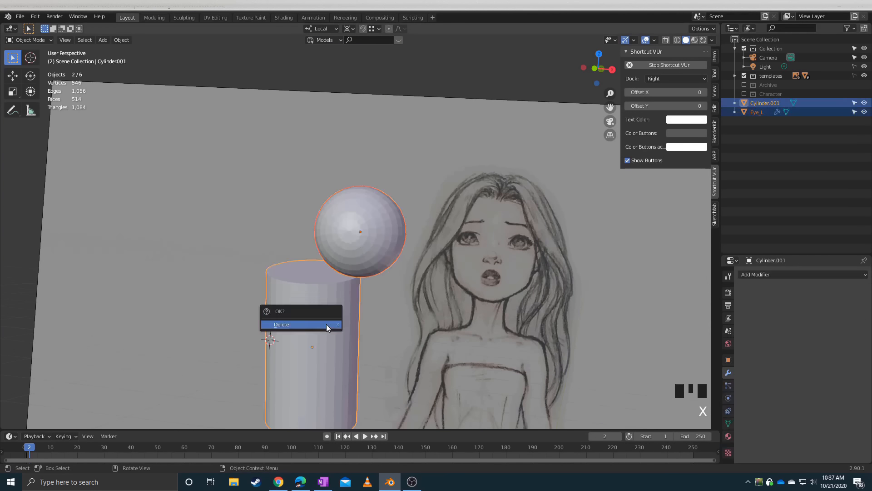
pyautogui.click(326, 324)
pyautogui.click(744, 94)
pyautogui.scroll(-2, 288, 169)
pyautogui.click(288, 169)
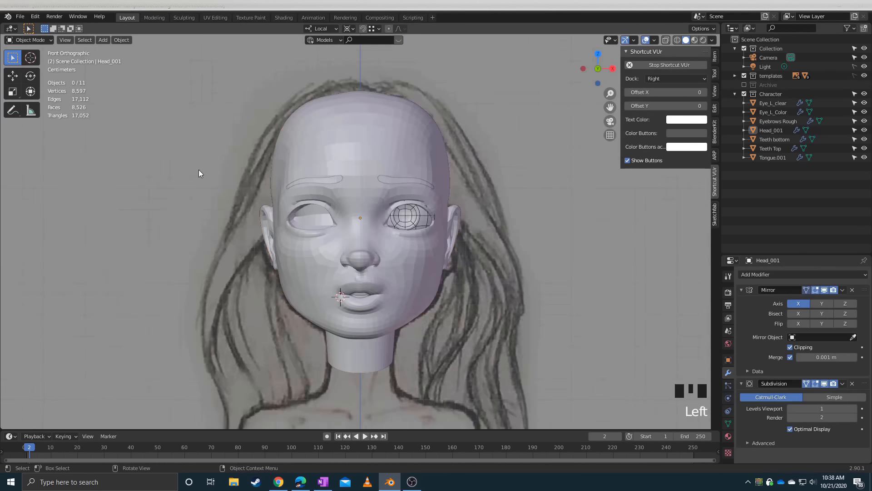
# Add a new material to the Eyebrows Rough object and name it eyebrow-rough
pyautogui.scroll(-3, 487, 185)
pyautogui.click(439, 143)
pyautogui.moveTo(537, 227); pyautogui.dragTo(447, 237, button='middle')
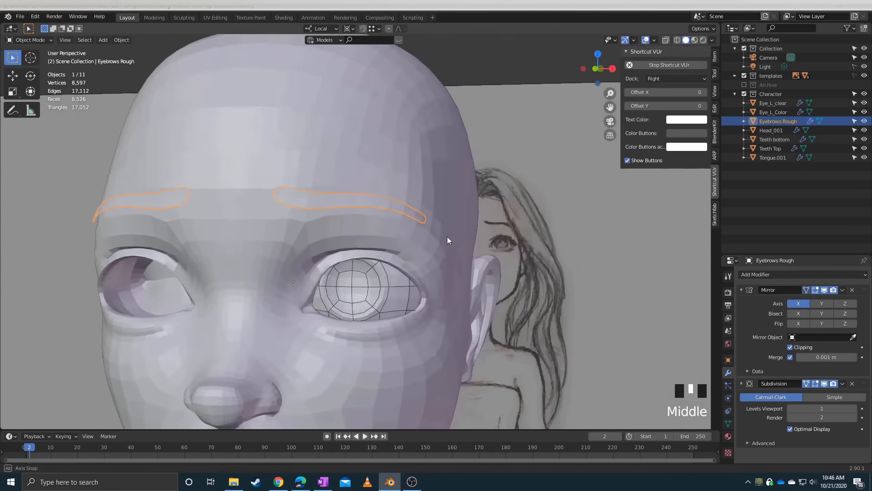
pyautogui.scroll(-2, 480, 175)
pyautogui.click(728, 436)
pyautogui.click(780, 313)
pyautogui.click(779, 316)
pyautogui.write('eyebrow-rough')
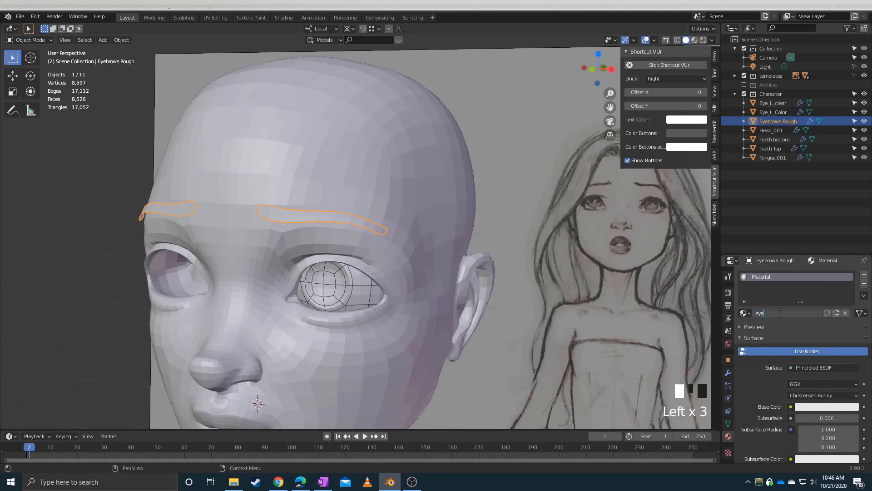
pyautogui.press('Return')
# Set the eyebrow material's base color to a dark reddish brown and switch the viewport to material preview
pyautogui.click(827, 407)
pyautogui.click(807, 335)
pyautogui.click(851, 322)
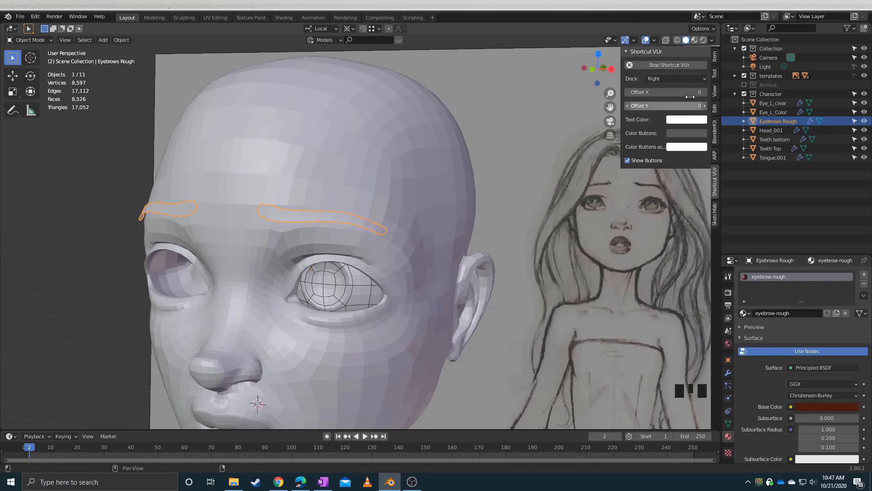
pyautogui.click(694, 40)
# Hide Eye_L_clear and open Eye_L_Color for mesh editing with the edge loop around the iris selected
pyautogui.moveTo(318, 300)
pyautogui.mouseDown(button='middle')
pyautogui.moveTo(339, 305)
pyautogui.moveTo(326, 332)
pyautogui.moveTo(431, 323)
pyautogui.moveTo(550, 347)
pyautogui.mouseUp(button='middle')
pyautogui.scroll(2, 339, 304)
pyautogui.click(339, 304)
pyautogui.press('Tab')
pyautogui.scroll(2, 328, 334)
pyautogui.click(864, 102)
pyautogui.scroll(1, 396, 277)
pyautogui.scroll(-4, 396, 276)
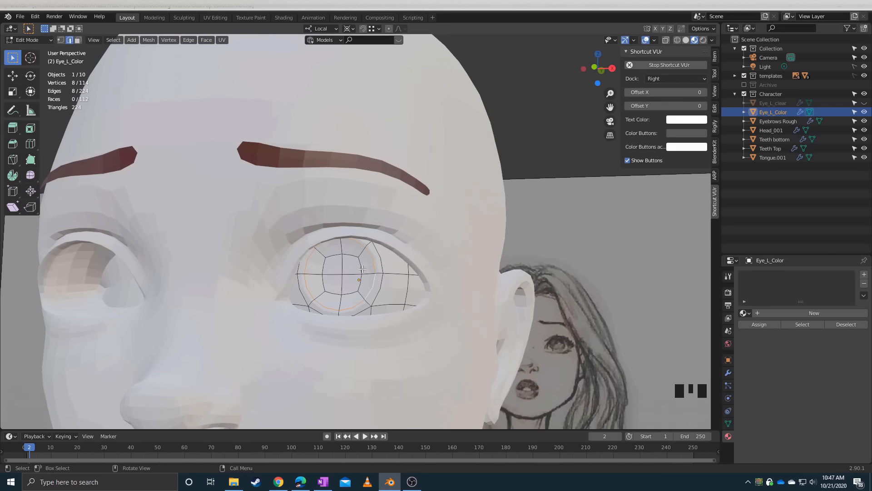
# Turn off the eye's Subdivision viewport display, change the pivot point, and scale the iris edge loop to about 0.95
pyautogui.click(728, 372)
pyautogui.click(825, 290)
pyautogui.press('KP_Decimal')
pyautogui.moveTo(677, 259); pyautogui.dragTo(473, 196, button='middle')
pyautogui.click(348, 29)
pyautogui.click(363, 52)
pyautogui.press('s')
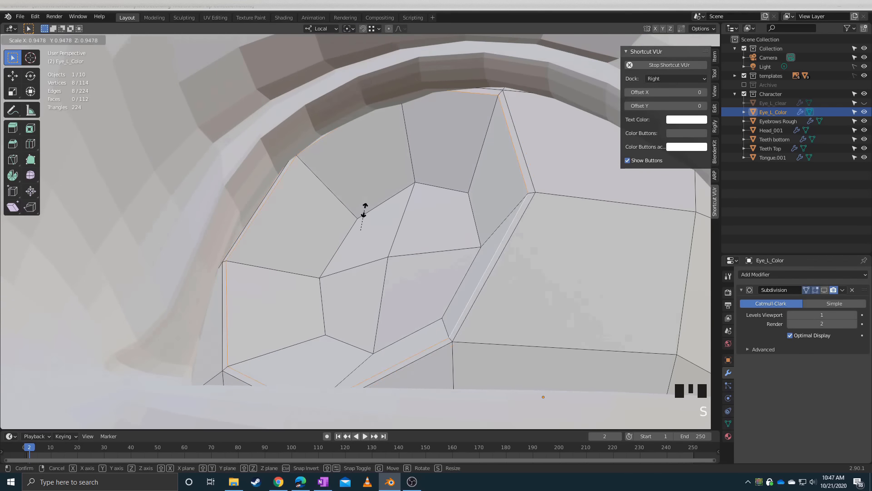
pyautogui.click(364, 210)
# Add a centered loop cut in the narrow band around the iris rim
pyautogui.hotkey('ctrl', 'r')
pyautogui.click(530, 191)
pyautogui.click(530, 191)
# Try to scale the short edge run beside the iris rim
pyautogui.keyDown('alt'); pyautogui.click(520, 220); pyautogui.keyUp('alt')
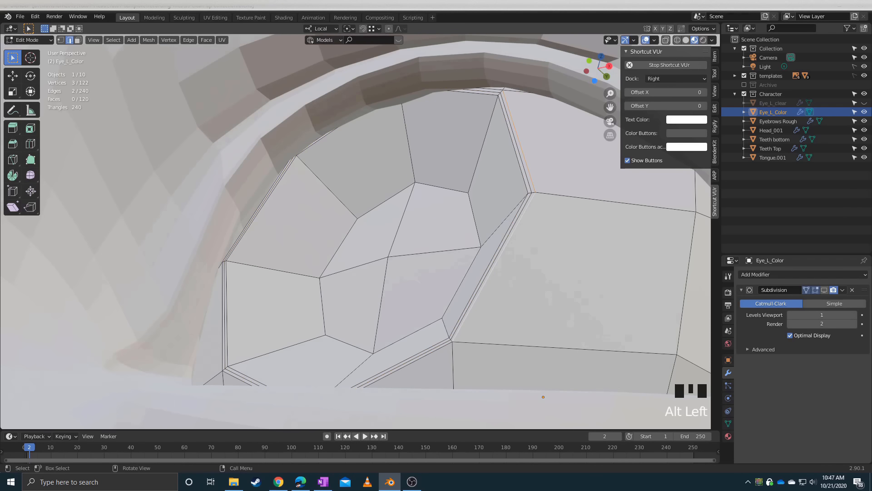
pyautogui.press('s')
pyautogui.click(342, 186)
# Turn the eye's Subdivision viewport display back on and undo the last edge scaling
pyautogui.click(824, 290)
pyautogui.moveTo(437, 290); pyautogui.dragTo(408, 268, button='middle')
pyautogui.scroll(-2, 408, 268)
pyautogui.hotkey('ctrl', 'z')
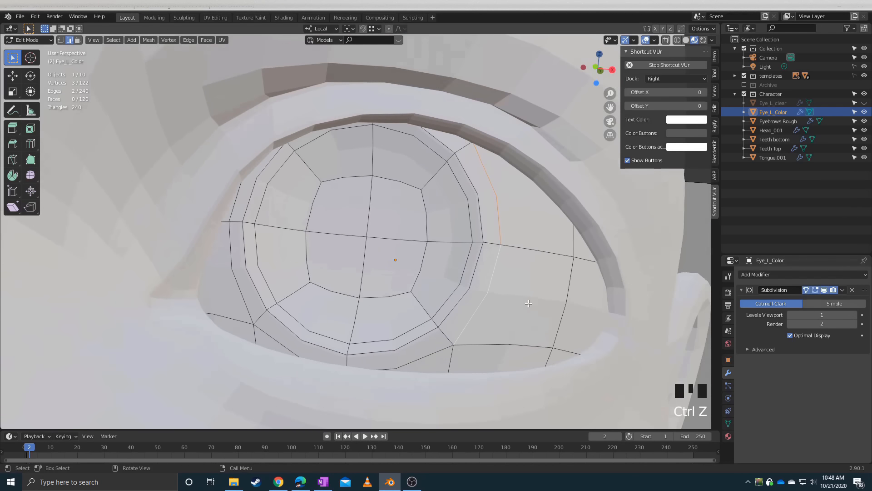
# Select the edge loop at the iris rim together with the neighboring outer edges and scale them to about 1.034
pyautogui.keyDown('alt'); pyautogui.click(471, 290); pyautogui.keyUp('alt')
pyautogui.keyDown('alt'); pyautogui.keyDown('shift'); pyautogui.click(490, 288); pyautogui.keyUp('shift'); pyautogui.keyUp('alt')
pyautogui.press('s')
pyautogui.rightClick(362, 207)
pyautogui.press('s')
pyautogui.click(358, 202)
pyautogui.moveTo(358, 202); pyautogui.dragTo(348, 154, button='middle')
pyautogui.scroll(-2, 347, 154)
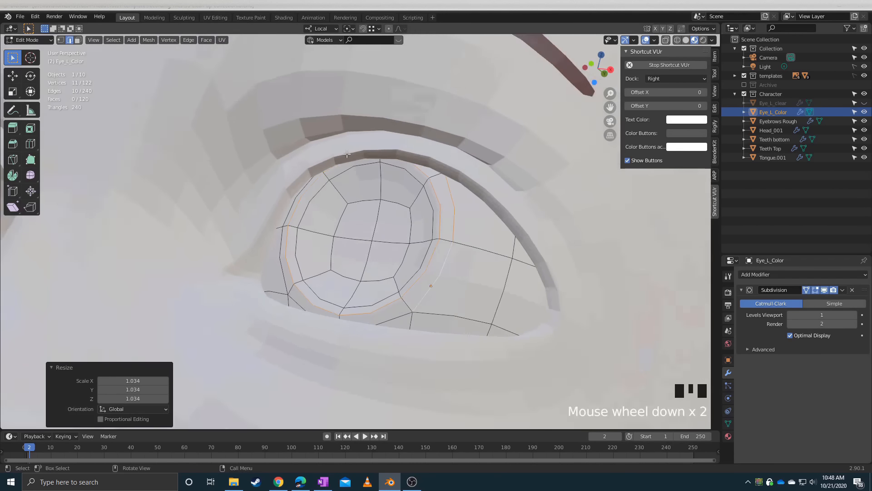
pyautogui.scroll(-1, 348, 154)
# Finish editing the eye mesh and add a new material to Eye_L_Color
pyautogui.click(729, 436)
pyautogui.press('Tab')
pyautogui.moveTo(655, 281); pyautogui.dragTo(708, 291, button='middle')
pyautogui.click(776, 310)
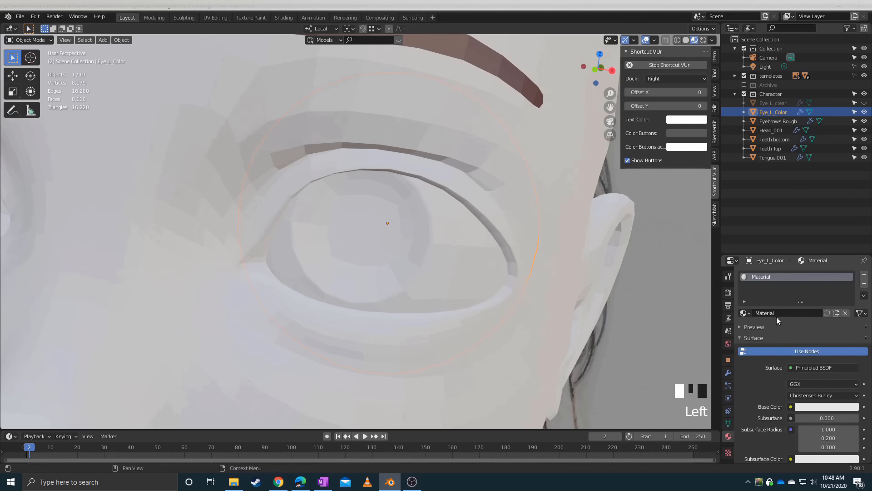
# Rename the new material on Eye_L_Color as eye-white-rough
pyautogui.doubleClick(777, 316)
pyautogui.write('eye-white')
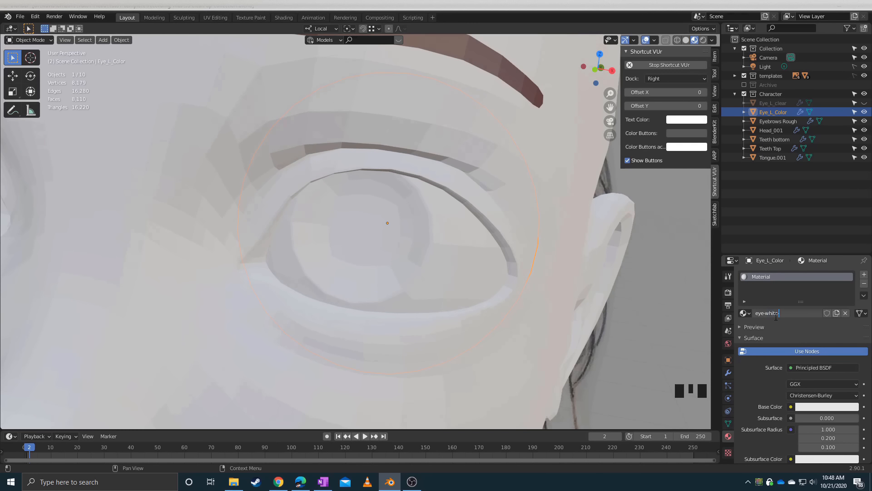
pyautogui.write('-rough')
pyautogui.press('Return')
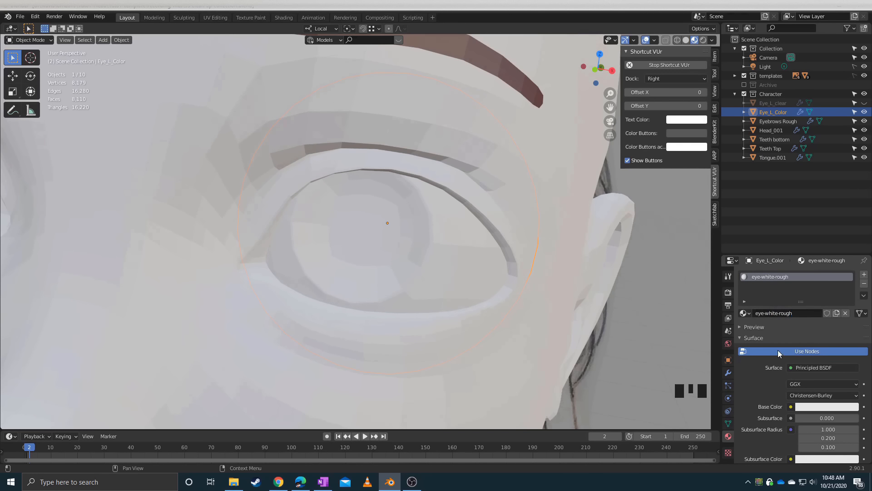
pyautogui.scroll(3, 773, 340)
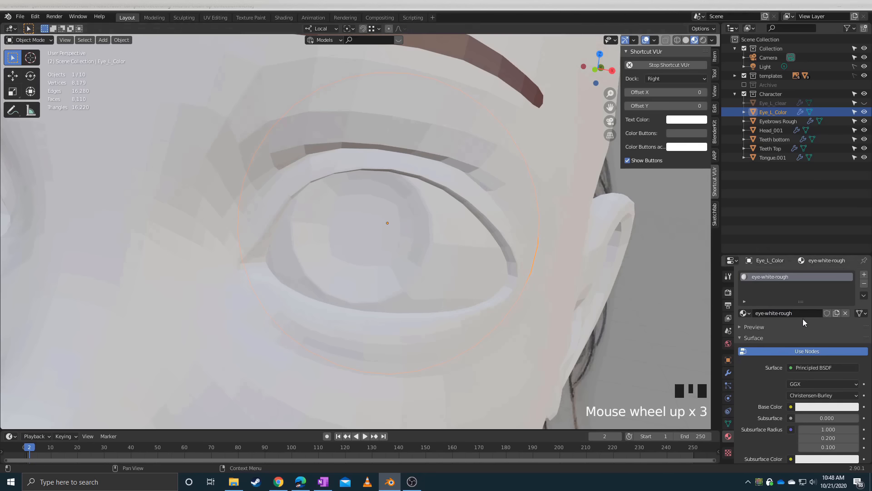
# In the eye mesh, select the four center faces and grow the selection twice to cover the whole iris disc
pyautogui.press('Tab')
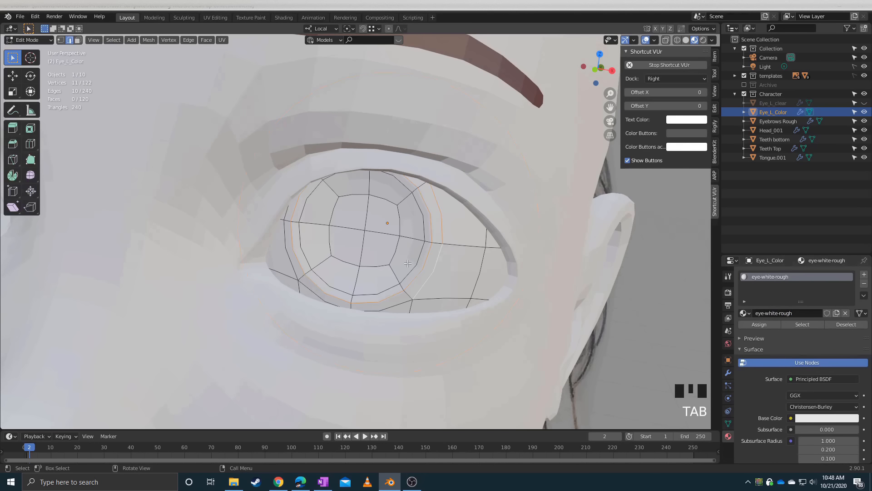
pyautogui.press('3')
pyautogui.moveTo(381, 243); pyautogui.dragTo(345, 219)
pyautogui.press('ctrl')
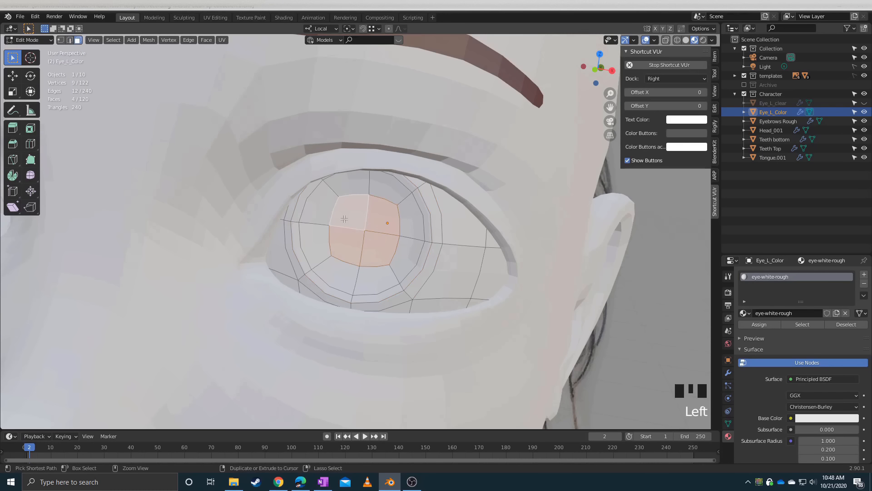
pyautogui.press('ctrl+KP_Add')
pyautogui.press('ctrl+KP_Add')
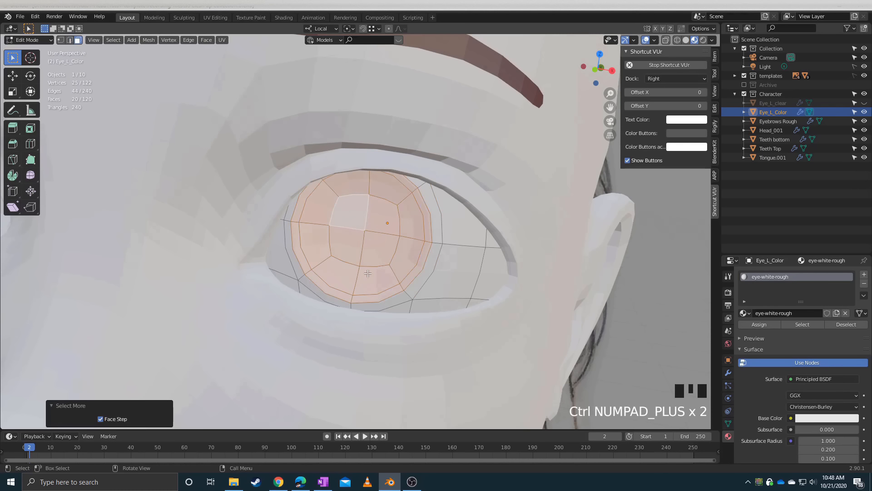
pyautogui.moveTo(368, 273); pyautogui.dragTo(372, 255, button='middle')
pyautogui.scroll(-2, 369, 268)
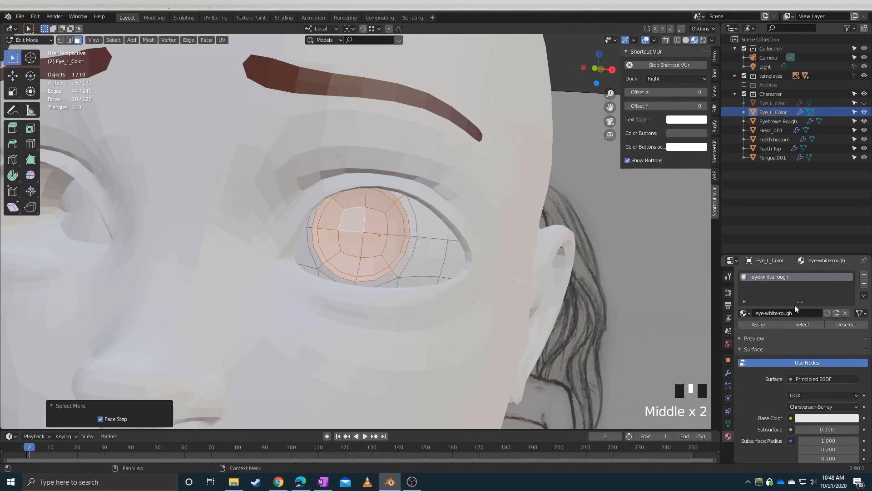
# Add a second material slot to Eye_L_Color with a new material named eye-pupil-rough
pyautogui.click(865, 274)
pyautogui.click(770, 332)
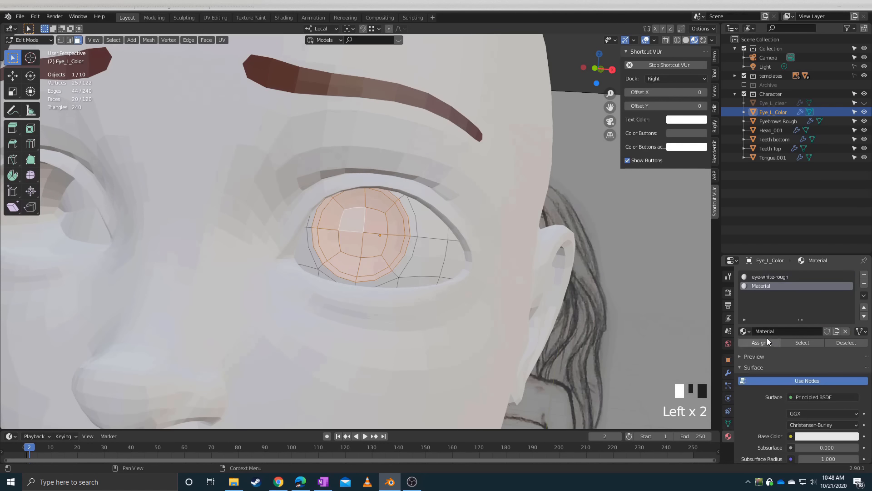
pyautogui.click(767, 331)
pyautogui.write('eye')
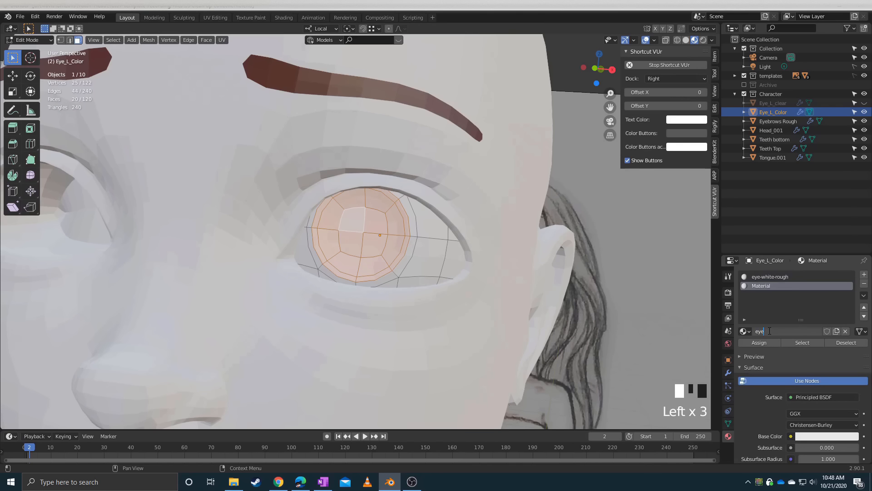
pyautogui.write('-pupil-rough')
pyautogui.press('Return')
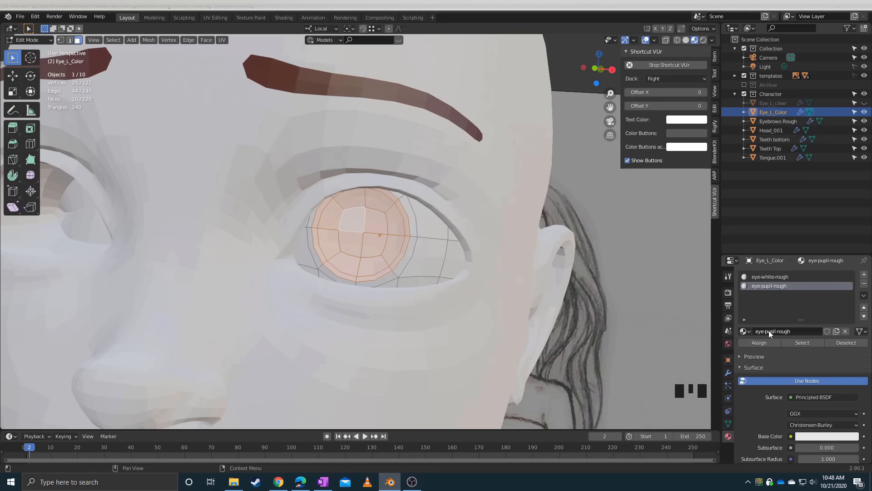
# Set the base color of eye-pupil-rough to dark green and assign the material to the selected iris faces
pyautogui.click(827, 435)
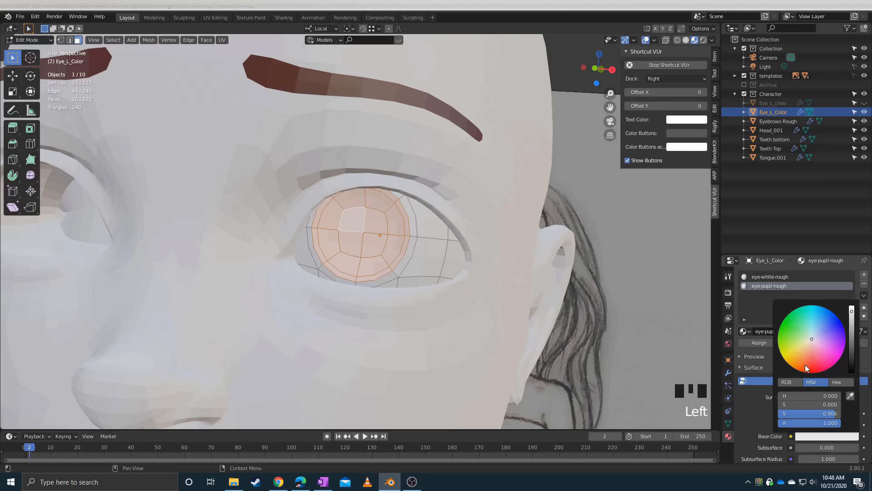
pyautogui.click(780, 337)
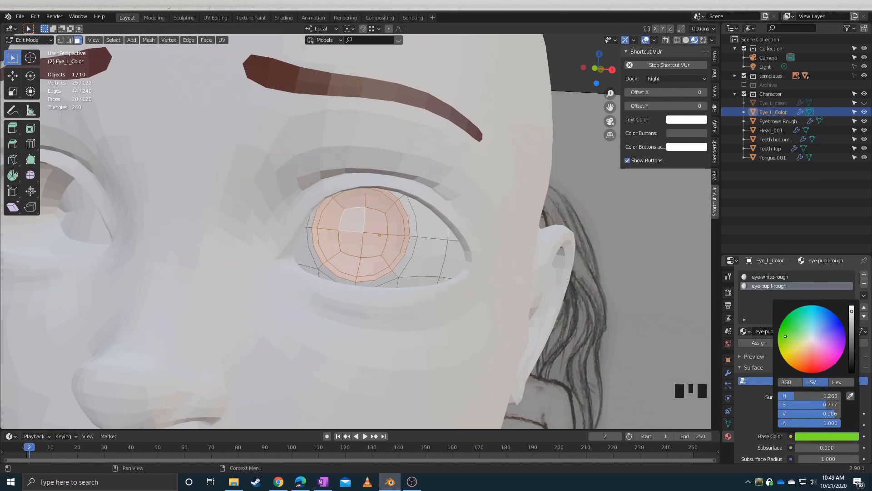
pyautogui.moveTo(848, 349); pyautogui.dragTo(852, 353)
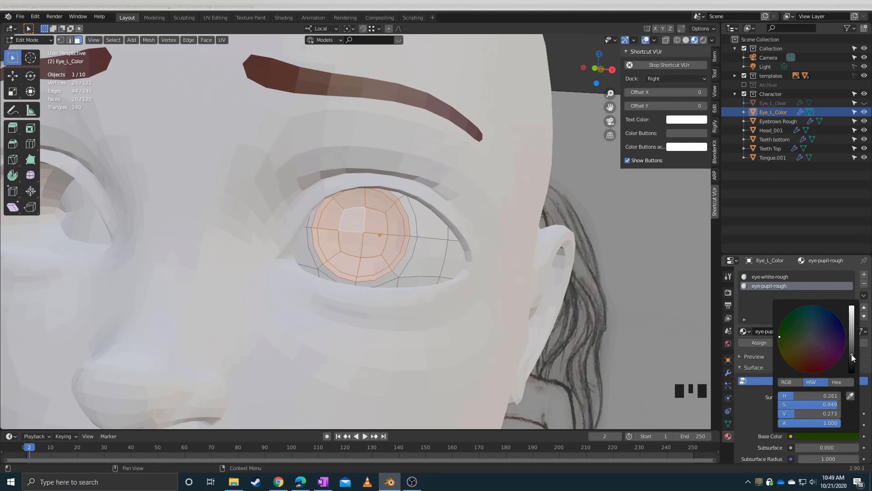
pyautogui.click(782, 331)
pyautogui.click(756, 344)
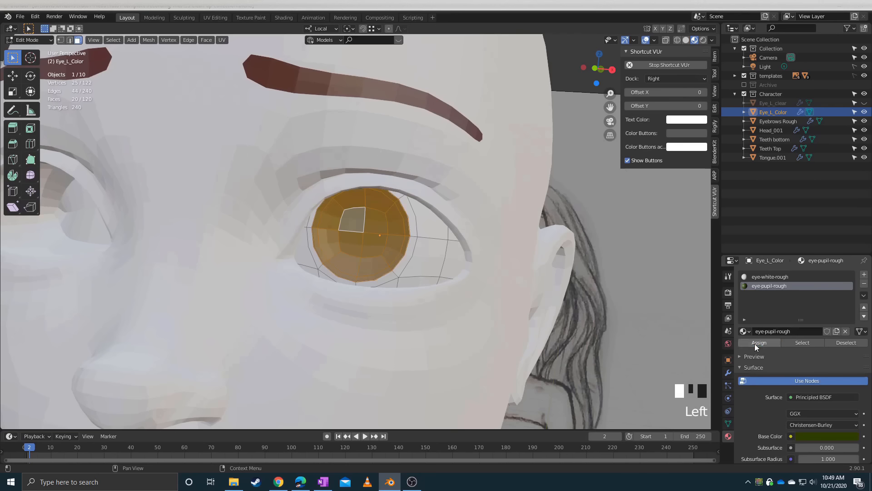
# Select the four faces at the center of the green disc and inset them by about 0.034 m
pyautogui.click(371, 245)
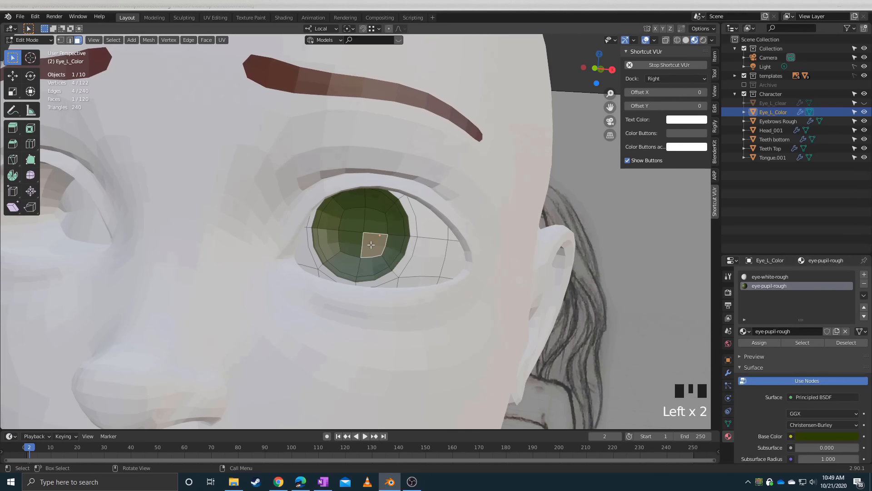
pyautogui.keyDown('ctrl'); pyautogui.click(349, 240); pyautogui.keyUp('ctrl')
pyautogui.keyDown('ctrl'); pyautogui.click(354, 220); pyautogui.keyUp('ctrl')
pyautogui.keyDown('ctrl'); pyautogui.click(373, 224); pyautogui.keyUp('ctrl')
pyautogui.scroll(2, 372, 248)
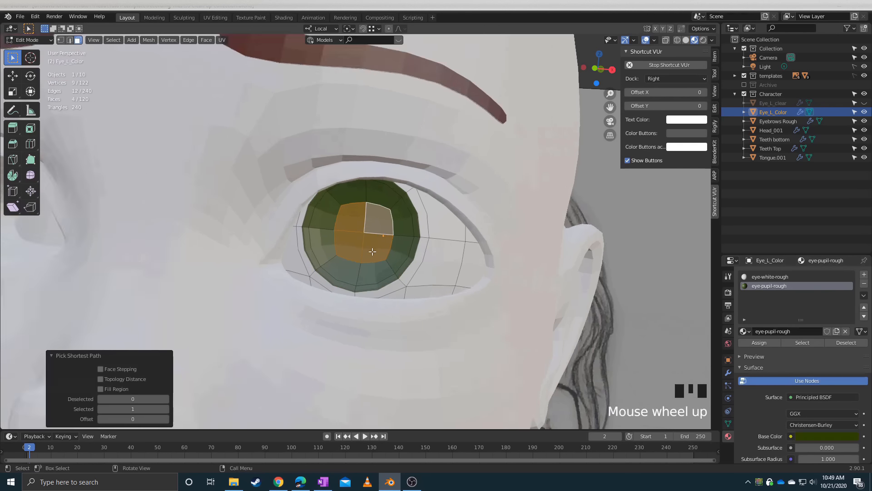
pyautogui.moveTo(372, 252); pyautogui.dragTo(375, 251, button='middle')
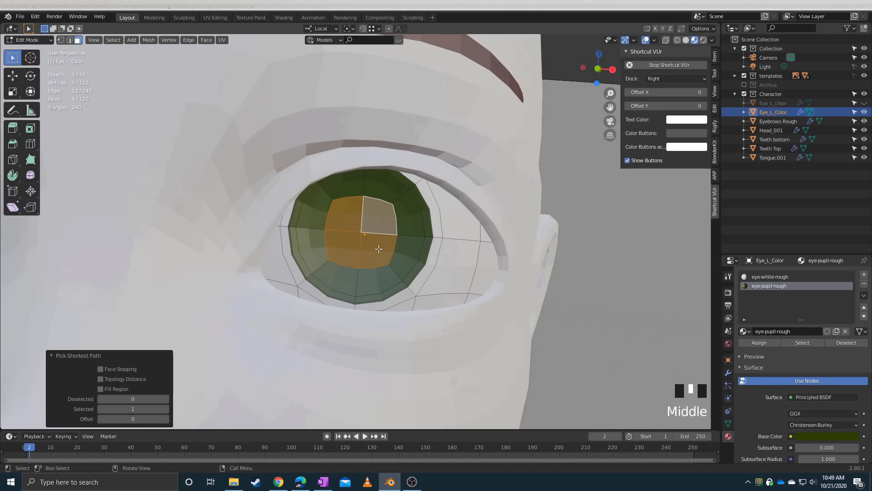
pyautogui.press('i')
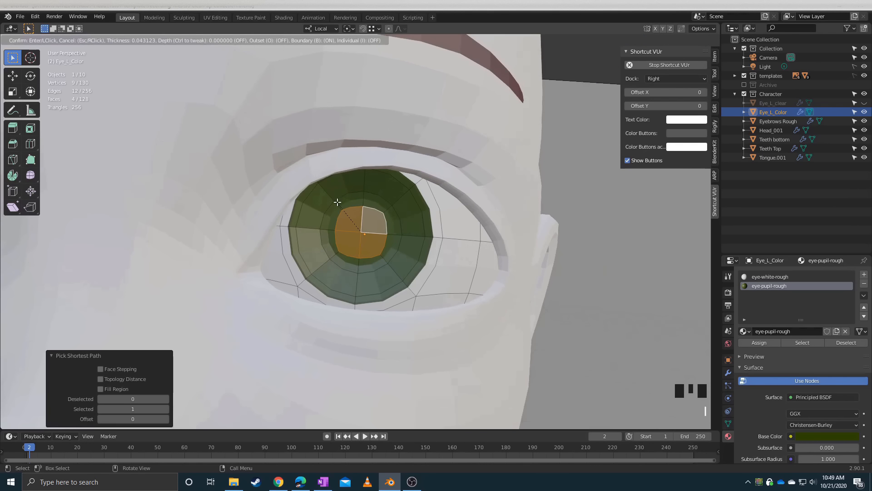
pyautogui.click(337, 201)
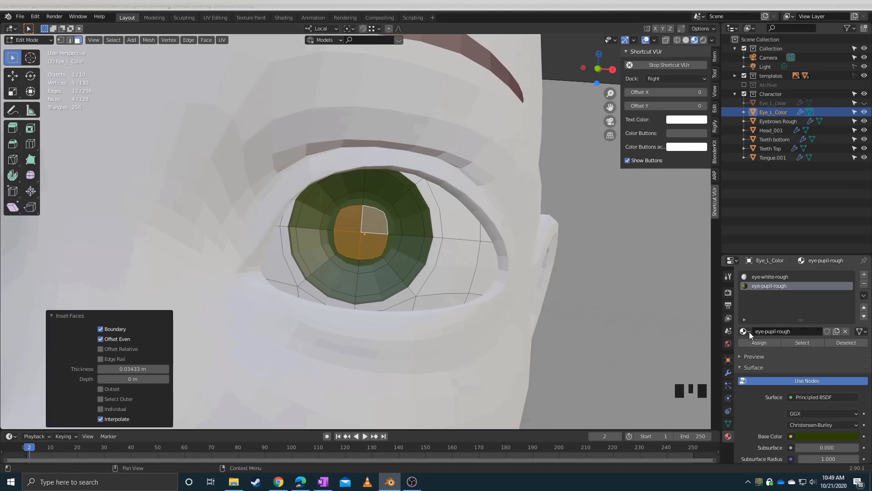
# Add a third material slot to Eye_L_Color with a new material named eye-iris-rough
pyautogui.click(864, 275)
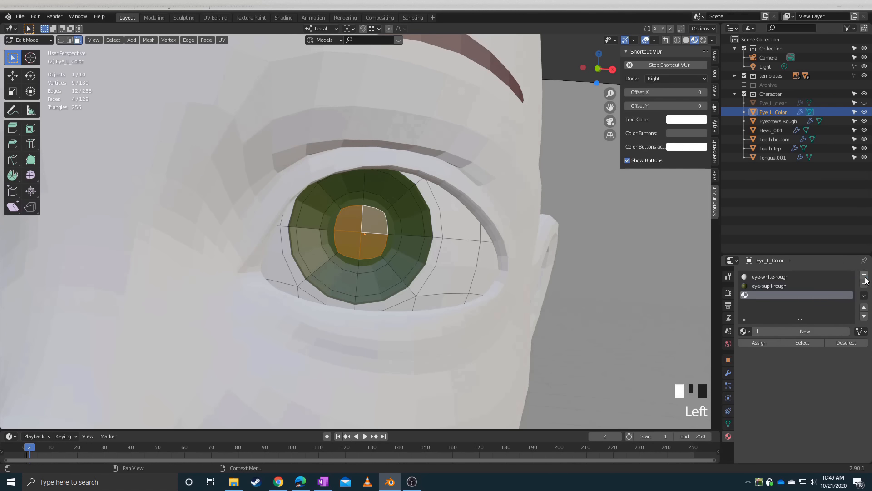
pyautogui.click(767, 330)
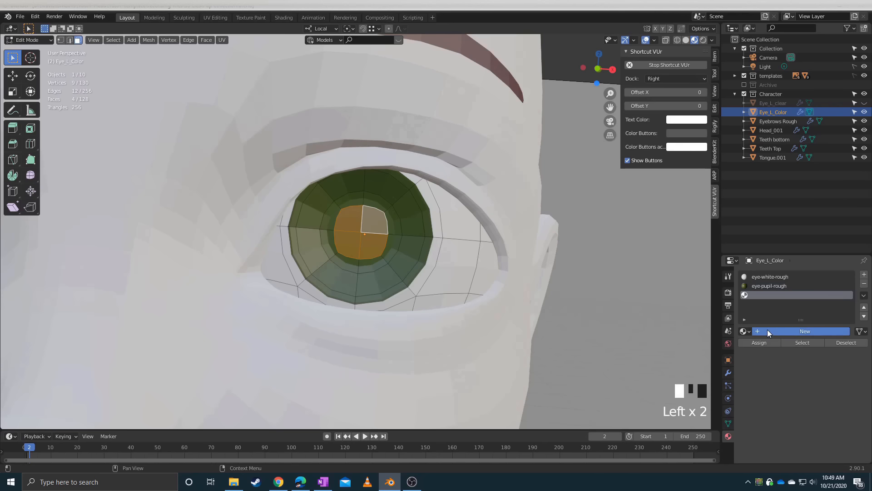
pyautogui.click(777, 331)
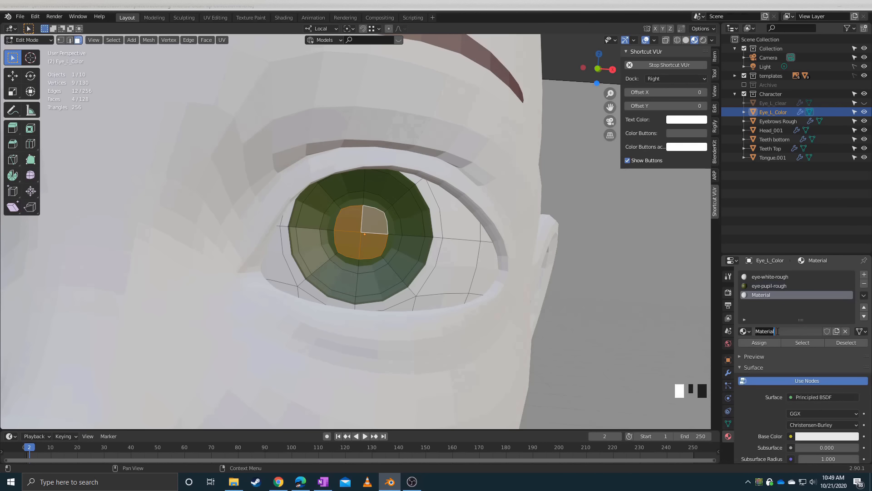
pyautogui.write('eye-iris-rough')
pyautogui.press('Return')
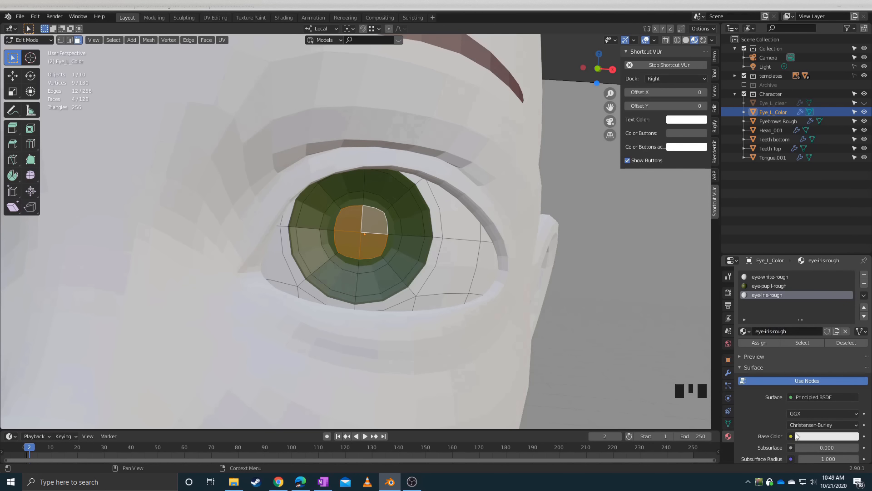
# Set the eye-iris-rough base color to a near-black brown with value 0.093, assign it to the inset center faces, and clear the selection
pyautogui.click(829, 436)
pyautogui.click(848, 362)
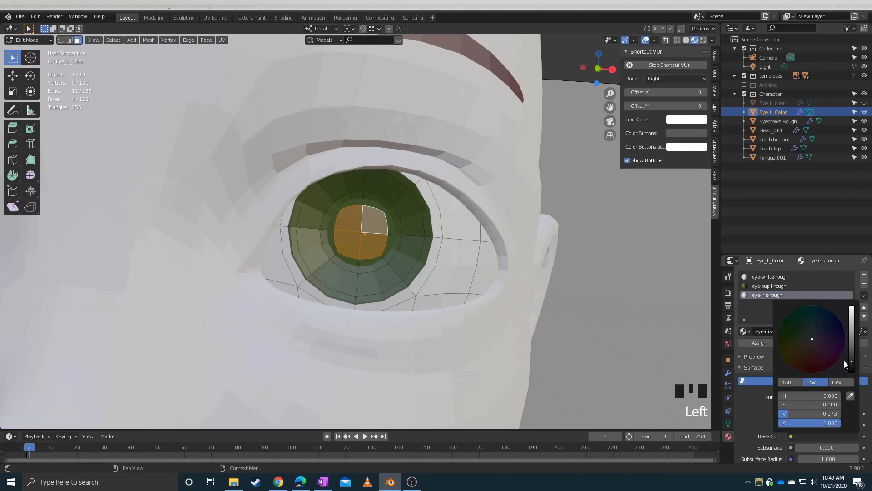
pyautogui.click(811, 353)
pyautogui.click(851, 367)
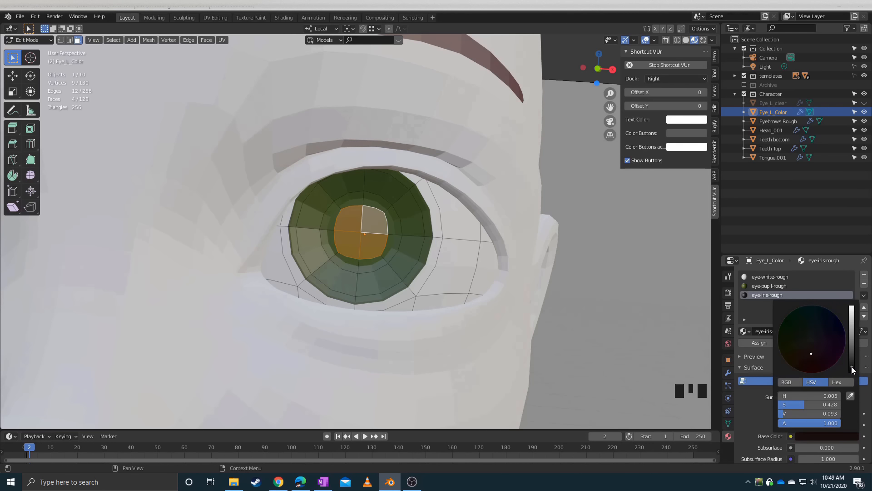
pyautogui.click(763, 347)
pyautogui.click(623, 321)
# Finish editing the colored eye mesh and make the Eye_L_clear object visible again
pyautogui.scroll(-6, 623, 300)
pyautogui.moveTo(358, 239); pyautogui.dragTo(382, 252, button='middle')
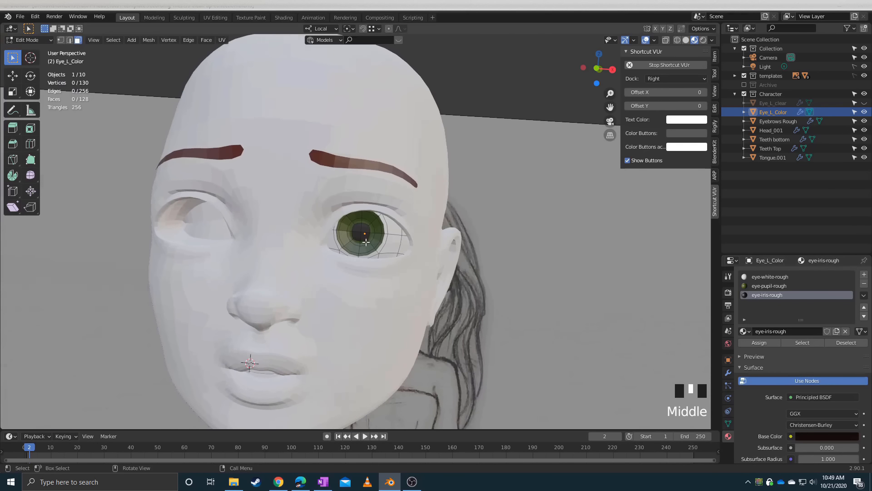
pyautogui.scroll(2, 366, 243)
pyautogui.click(356, 232)
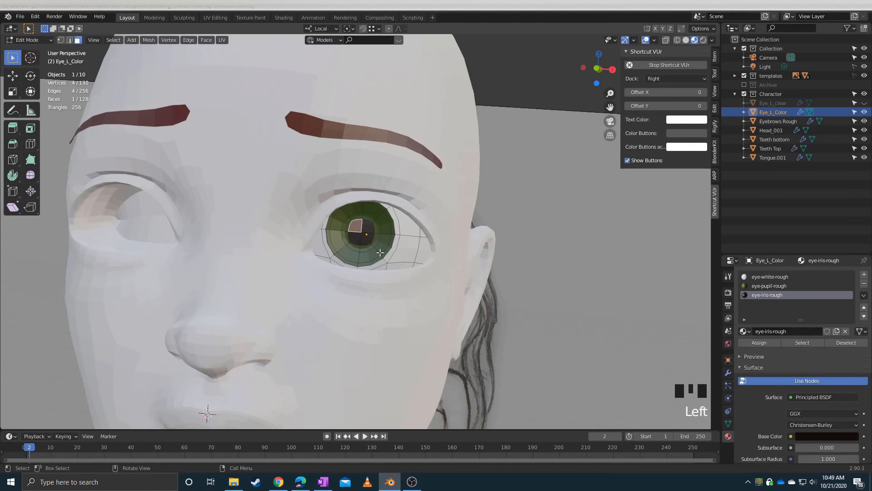
pyautogui.press('Tab')
pyautogui.moveTo(416, 251); pyautogui.dragTo(296, 229, button='middle')
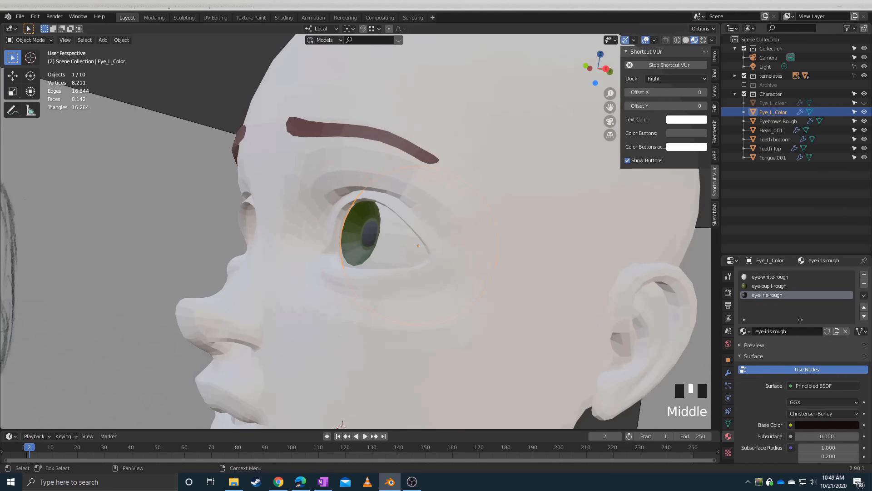
pyautogui.click(864, 102)
pyautogui.click(195, 64)
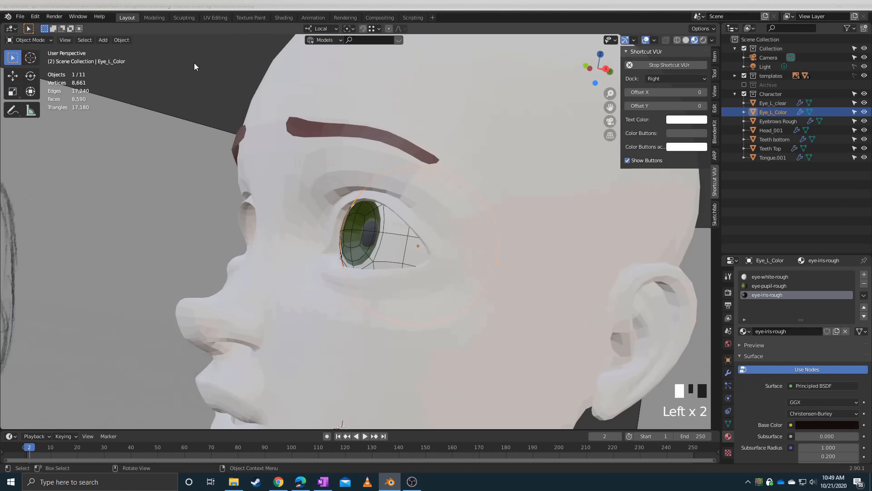
# Check Eye_L_clear over the colored eye, deselect it, and switch the viewport to solid shading
pyautogui.click(354, 228)
pyautogui.moveTo(353, 228); pyautogui.dragTo(375, 245, button='middle')
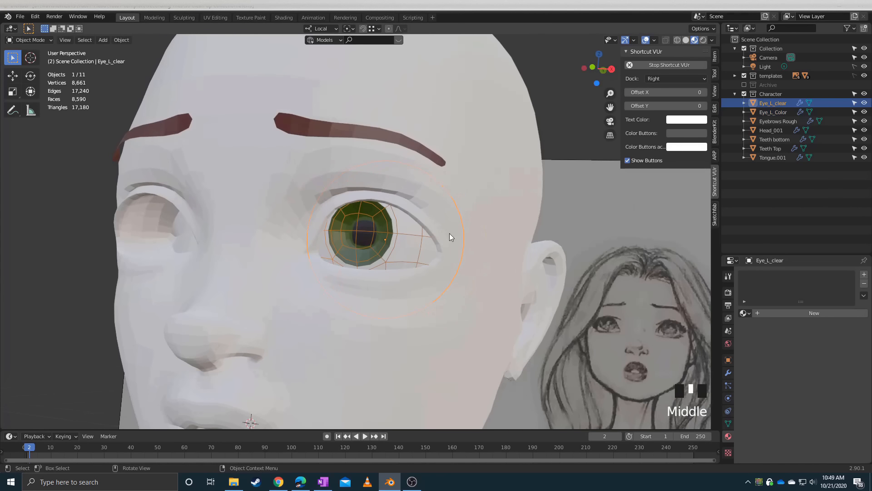
pyautogui.moveTo(312, 201)
pyautogui.mouseDown(button='middle')
pyautogui.moveTo(334, 213)
pyautogui.moveTo(280, 209)
pyautogui.mouseUp(button='middle')
pyautogui.click(525, 113)
pyautogui.scroll(-3, 371, 211)
pyautogui.click(686, 40)
pyautogui.scroll(2, 334, 251)
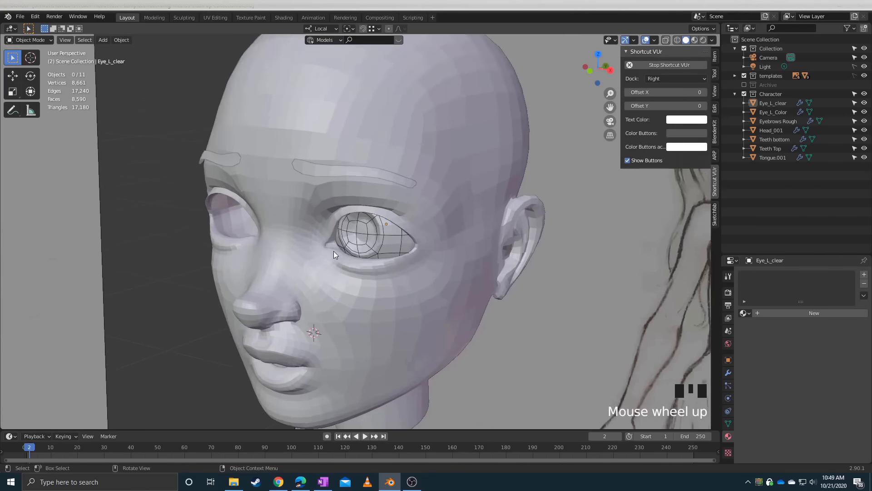
# Select Eye_L_clear, enlarge the properties area, and inspect the object's Viewport Display settings
pyautogui.scroll(1, 346, 240)
pyautogui.click(360, 230)
pyautogui.moveTo(360, 230); pyautogui.dragTo(683, 383, button='middle')
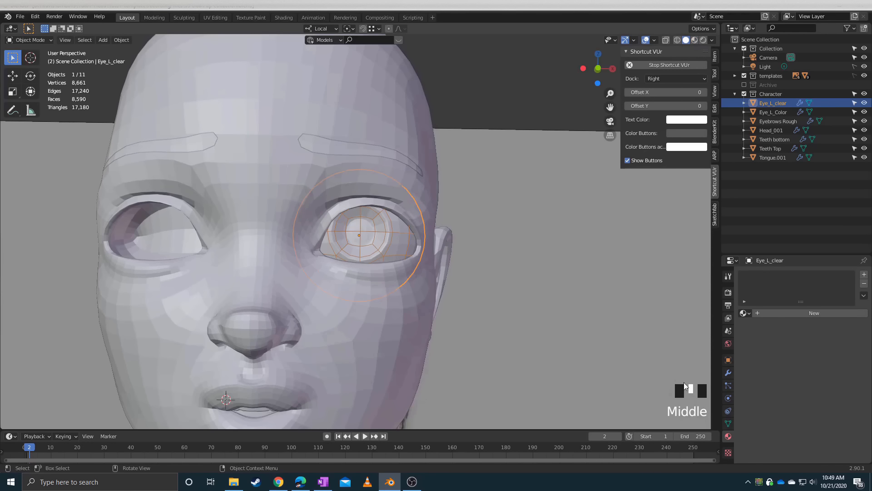
pyautogui.scroll(-1, 735, 369)
pyautogui.moveTo(784, 251); pyautogui.dragTo(784, 162)
pyautogui.click(729, 267)
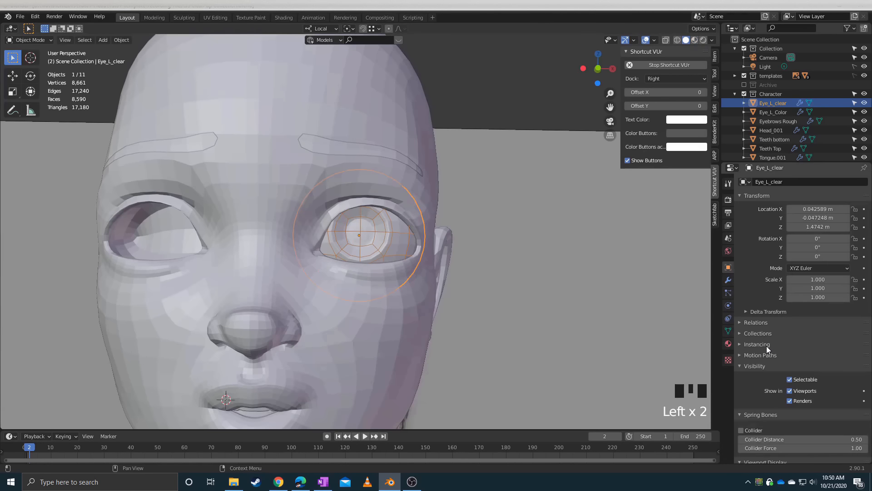
pyautogui.scroll(-11, 767, 348)
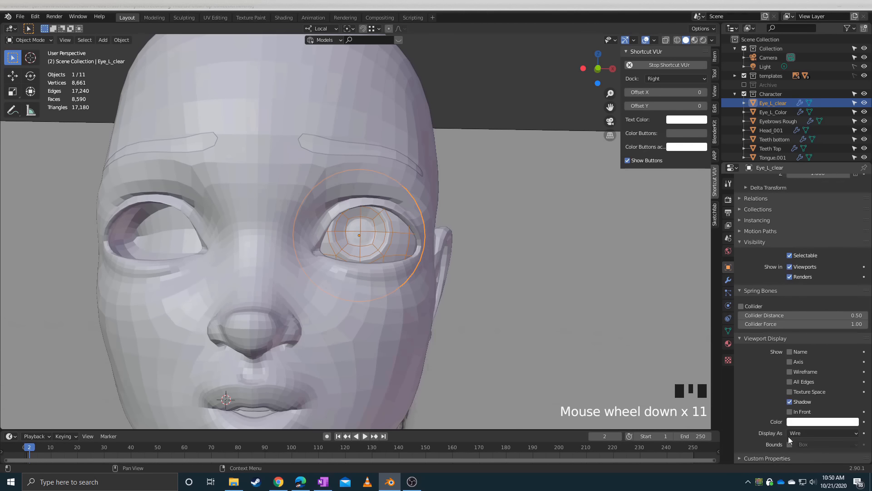
# Deselect Eye_L_clear and examine how its wire display sits over the colored eye from several angles
pyautogui.moveTo(512, 292)
pyautogui.mouseDown(button='middle')
pyautogui.moveTo(552, 126)
pyautogui.moveTo(279, 253)
pyautogui.moveTo(326, 286)
pyautogui.mouseUp(button='middle')
pyautogui.click(553, 127)
pyautogui.scroll(2, 344, 251)
pyautogui.moveTo(376, 256)
pyautogui.mouseDown(button='middle')
pyautogui.moveTo(326, 247)
pyautogui.moveTo(313, 222)
pyautogui.moveTo(324, 231)
pyautogui.mouseUp(button='middle')
pyautogui.scroll(3, 312, 222)
pyautogui.scroll(-3, 316, 231)
pyautogui.scroll(-3, 323, 231)
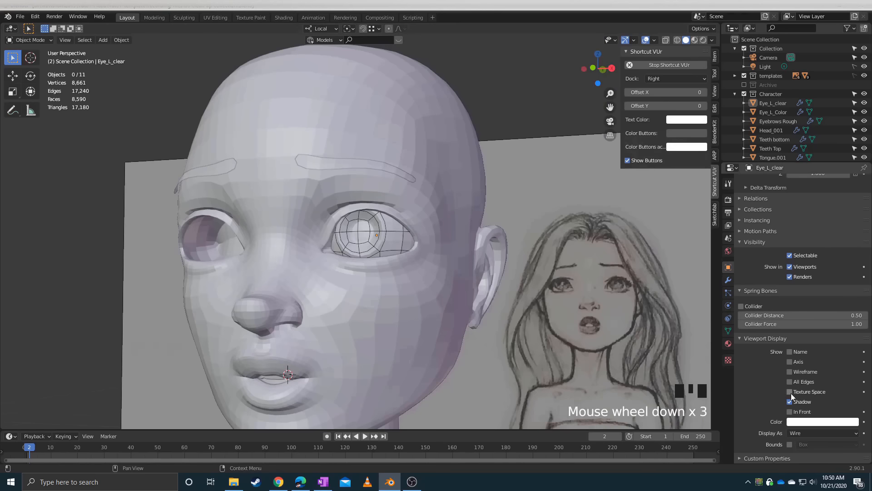
# Set Eye_L_clear's viewport display type to Solid, leaving its shadow option enabled
pyautogui.scroll(-1, 454, 268)
pyautogui.moveTo(454, 268); pyautogui.dragTo(481, 273, button='middle')
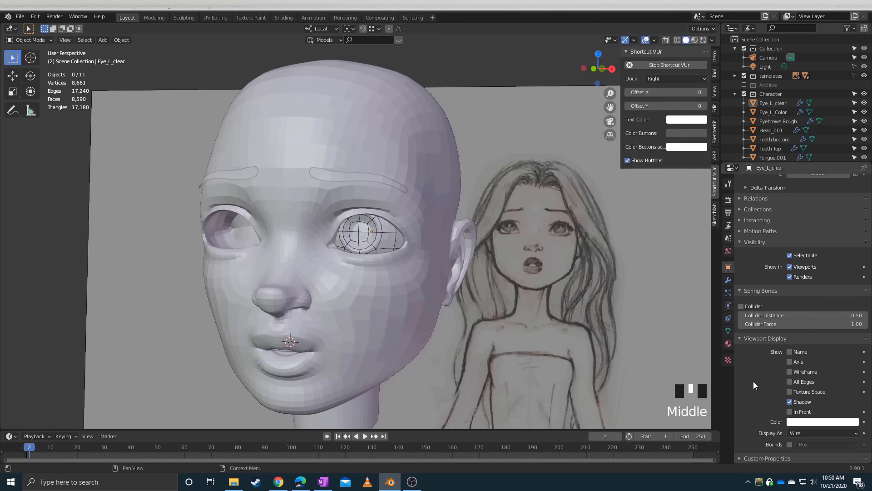
pyautogui.click(789, 401)
pyautogui.click(789, 402)
pyautogui.moveTo(802, 429); pyautogui.dragTo(799, 404)
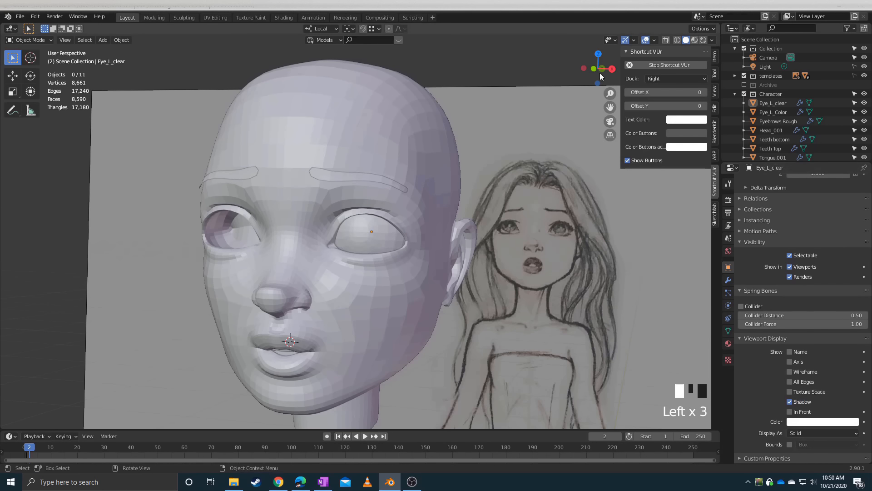
# Switch to material preview, select Eye_L_clear, and change its material's surface shader to Glass BSDF
pyautogui.click(695, 40)
pyautogui.scroll(2, 383, 263)
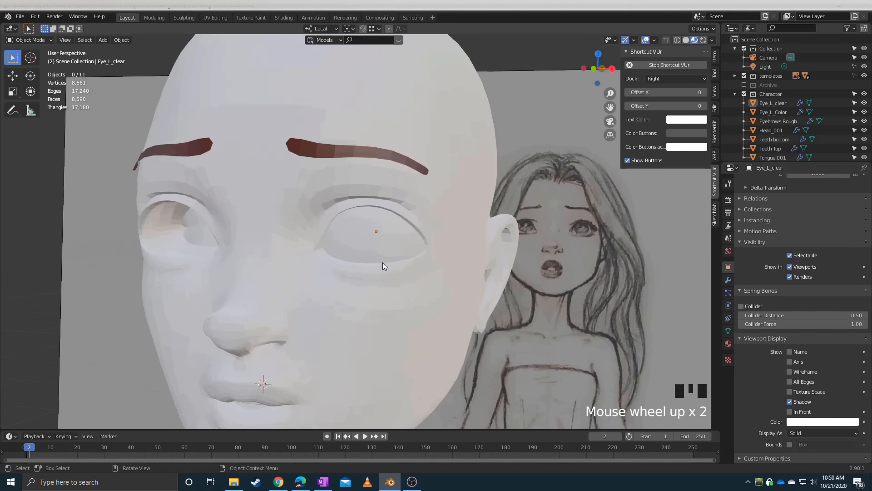
pyautogui.click(364, 243)
pyautogui.moveTo(364, 243)
pyautogui.mouseDown(button='middle')
pyautogui.moveTo(389, 272)
pyautogui.moveTo(351, 241)
pyautogui.moveTo(363, 244)
pyautogui.mouseUp(button='middle')
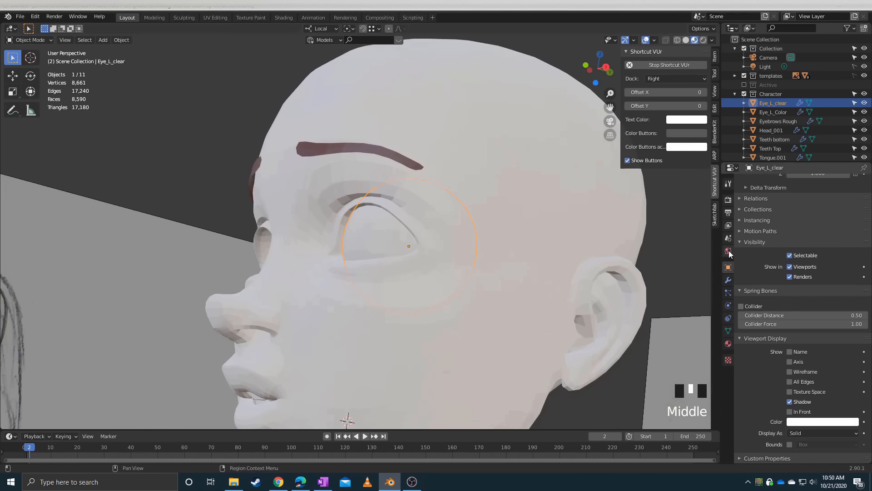
pyautogui.click(728, 343)
pyautogui.click(787, 223)
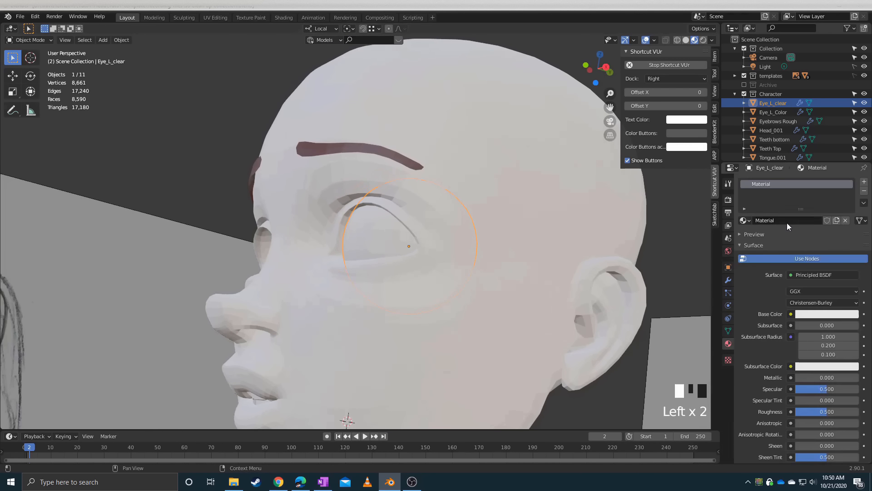
pyautogui.click(798, 292)
pyautogui.click(803, 275)
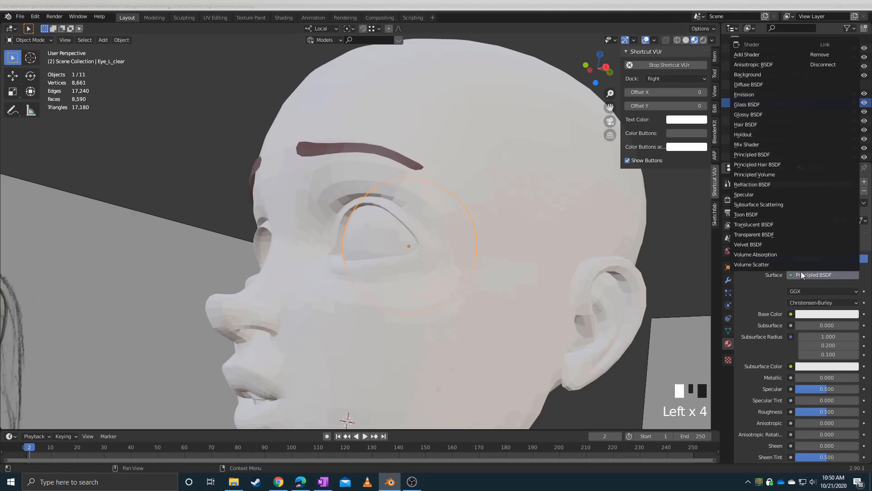
pyautogui.click(748, 104)
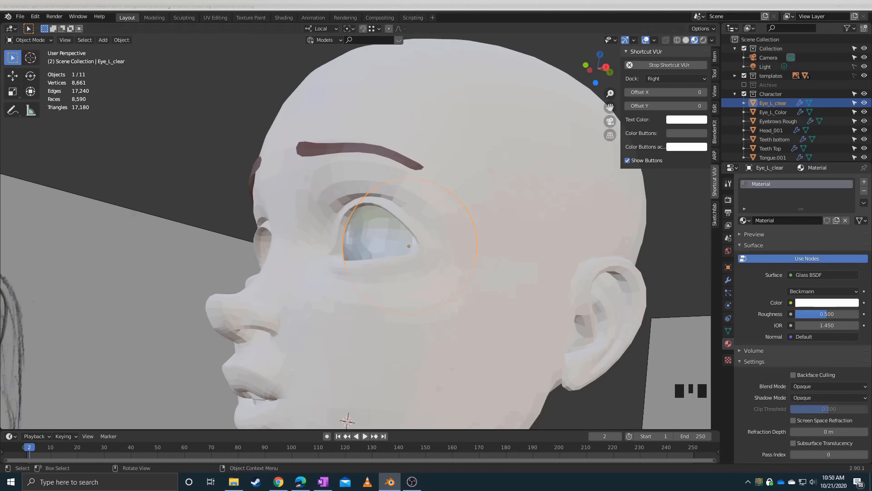
# Enable Screen Space Refraction in the settings of Eye_L_clear's glass material
pyautogui.moveTo(420, 193); pyautogui.dragTo(441, 213, button='middle')
pyautogui.moveTo(481, 190); pyautogui.dragTo(490, 205, button='middle')
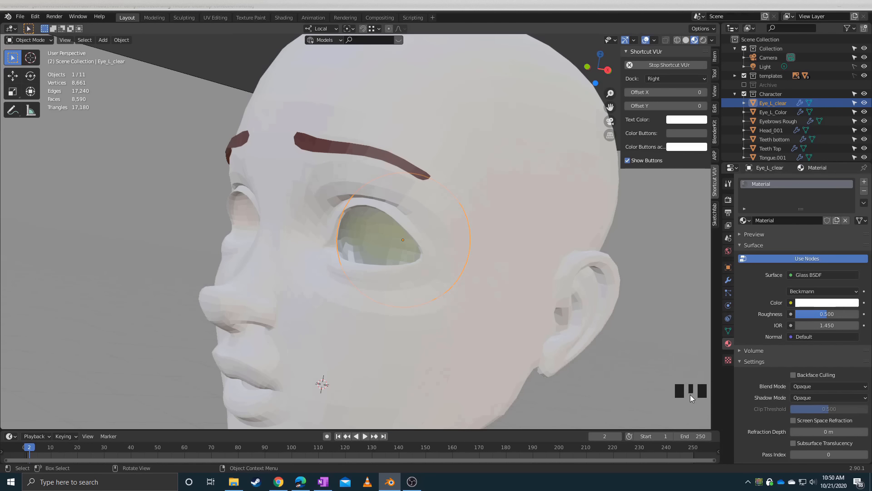
pyautogui.scroll(-9, 785, 379)
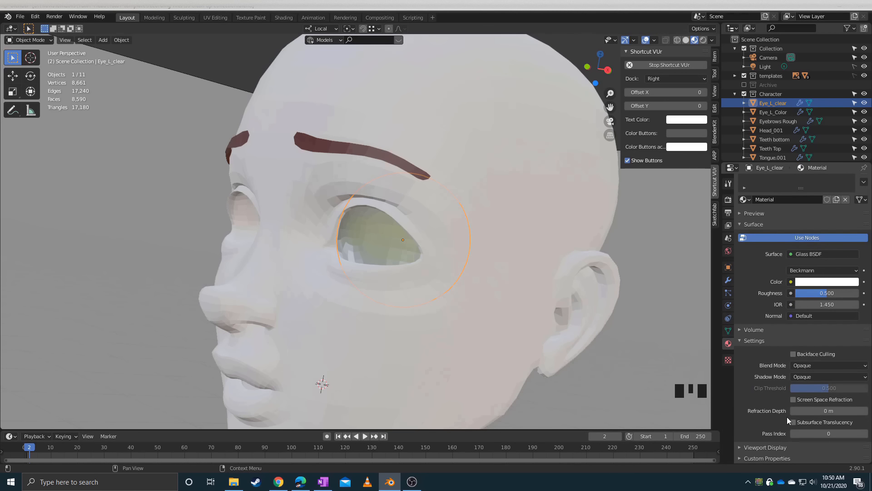
pyautogui.click(793, 400)
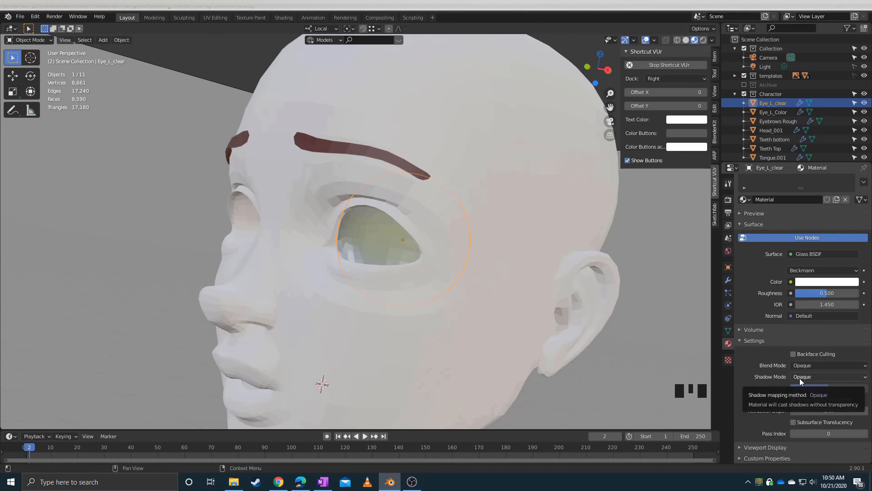
# Turn on Screen Space Reflections with Refraction in the Eevee render settings
pyautogui.click(728, 202)
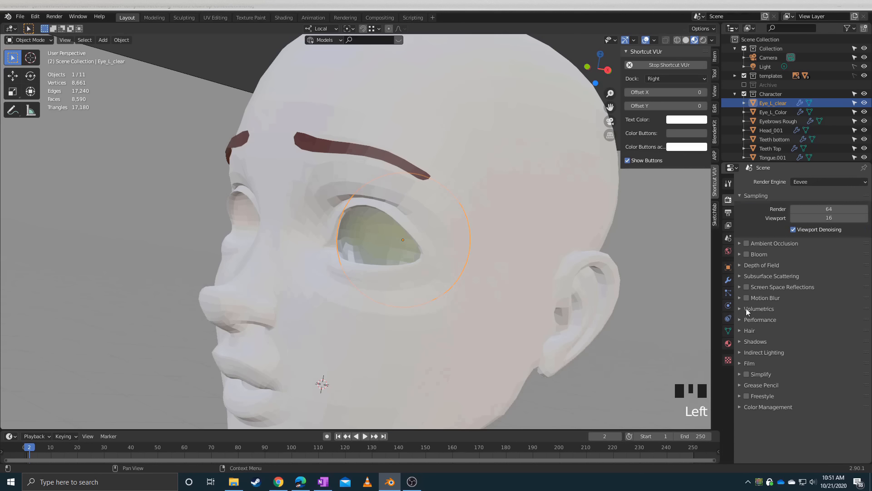
pyautogui.click(748, 288)
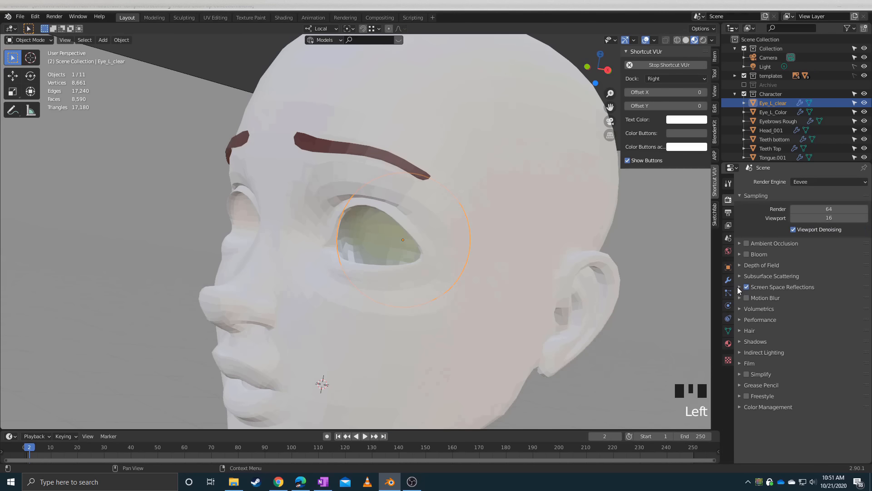
pyautogui.click(739, 289)
pyautogui.click(790, 300)
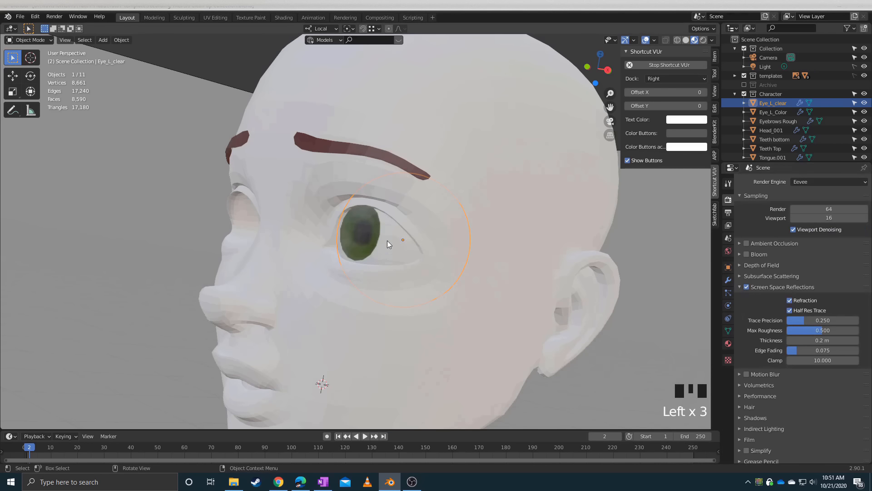
# Set the roughness of Eye_L_clear's glass material to 0 and check the eye from the front
pyautogui.moveTo(388, 241); pyautogui.dragTo(411, 280, button='middle')
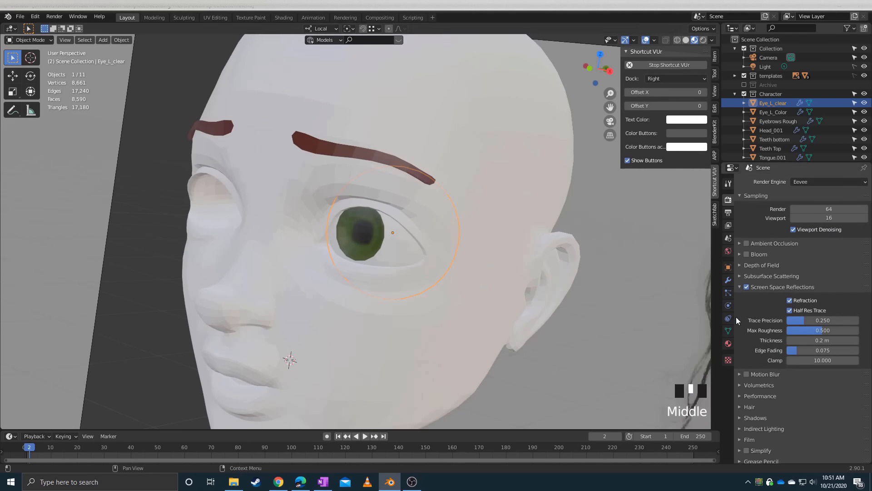
pyautogui.click(728, 344)
pyautogui.moveTo(813, 296); pyautogui.dragTo(783, 296)
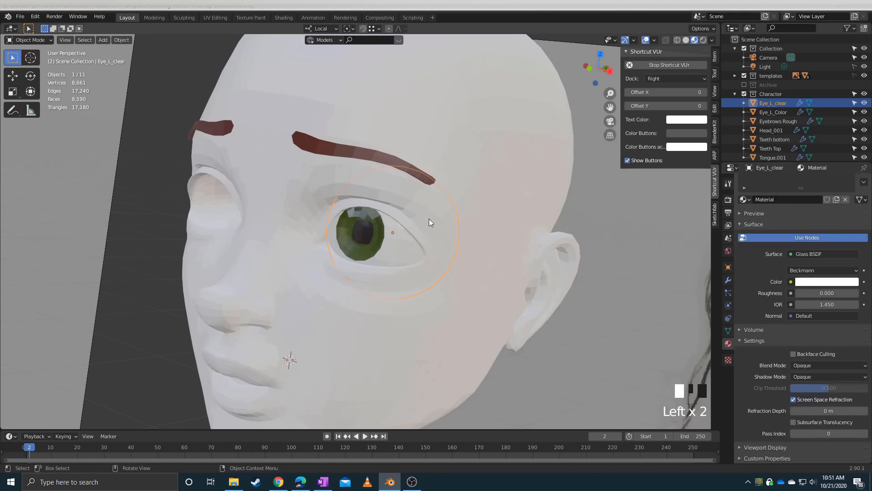
pyautogui.moveTo(429, 220)
pyautogui.mouseDown(button='middle')
pyautogui.moveTo(380, 208)
pyautogui.moveTo(410, 206)
pyautogui.moveTo(323, 239)
pyautogui.moveTo(238, 255)
pyautogui.moveTo(370, 263)
pyautogui.moveTo(310, 230)
pyautogui.mouseUp(button='middle')
pyautogui.scroll(2, 310, 230)
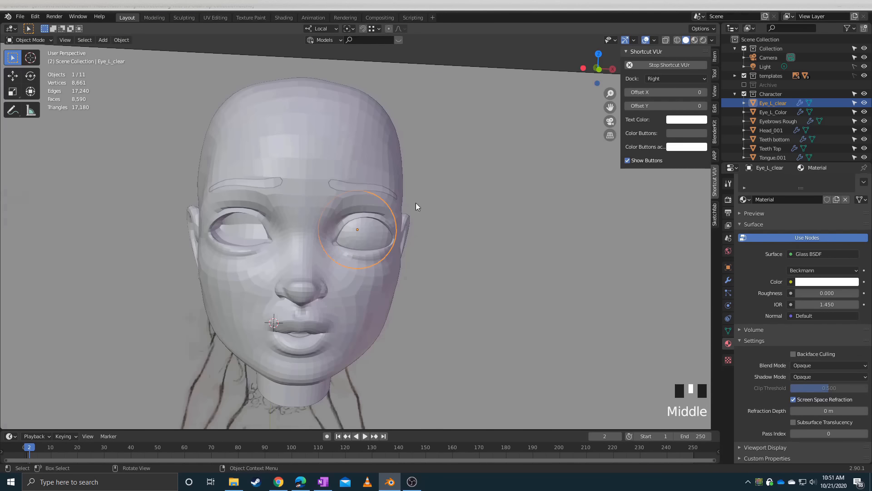
# Set Eye_L_clear's viewport display type to Wire, deselect it, and check the eye in material preview
pyautogui.doubleClick(375, 237)
pyautogui.scroll(-3, 757, 395)
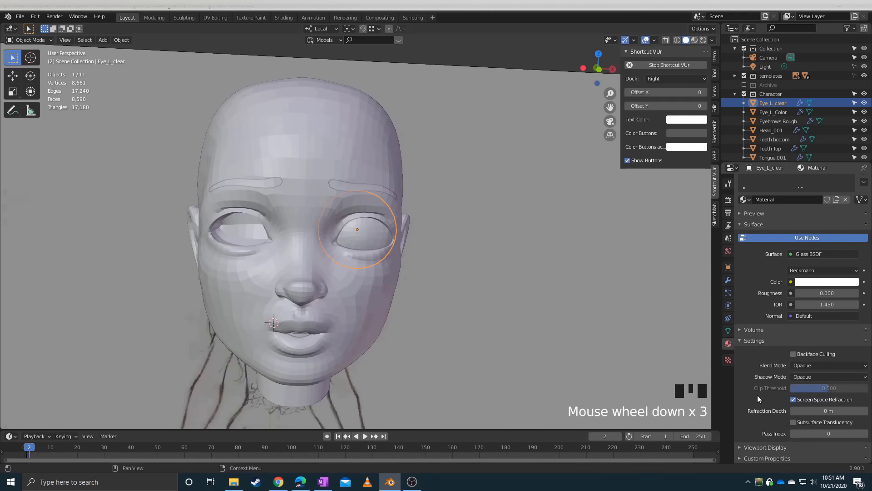
pyautogui.scroll(-5, 767, 424)
pyautogui.click(729, 267)
pyautogui.scroll(-4, 780, 408)
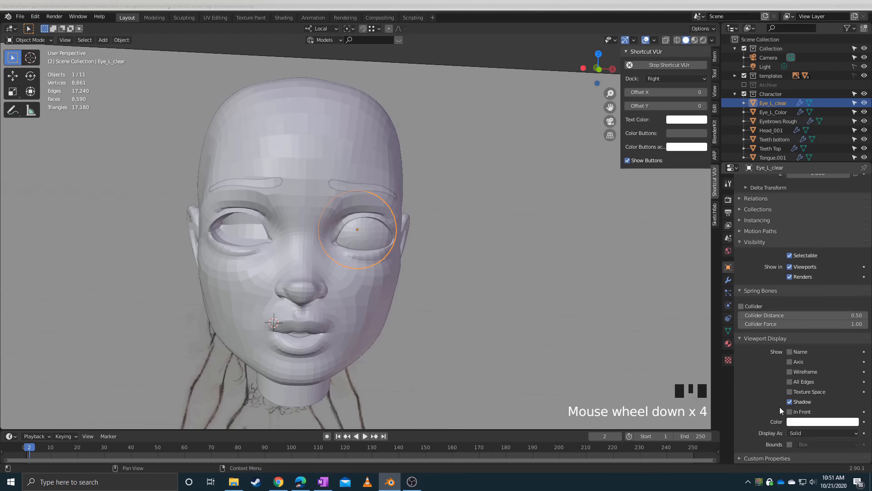
pyautogui.click(812, 433)
pyautogui.click(807, 400)
pyautogui.click(695, 40)
pyautogui.click(473, 214)
pyautogui.moveTo(400, 277); pyautogui.dragTo(298, 326, button='middle')
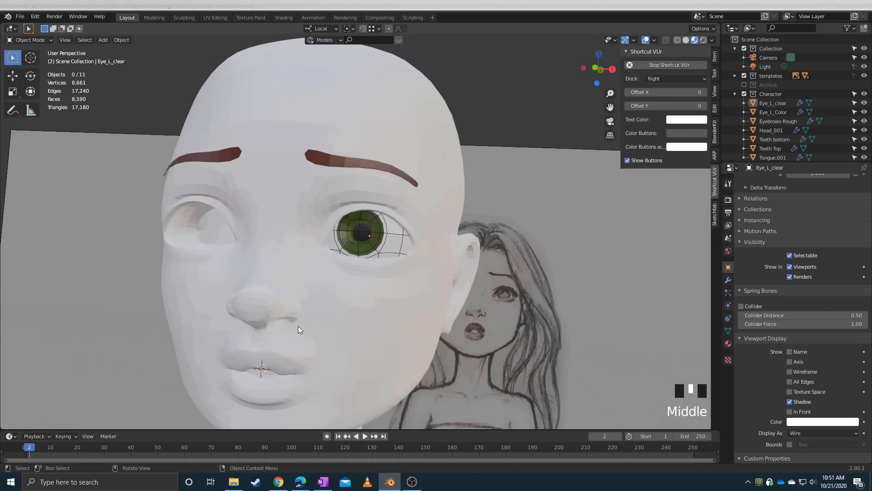
# Select the head mesh and give it a new material named skin-rough
pyautogui.scroll(2, 343, 251)
pyautogui.click(342, 252)
pyautogui.click(728, 344)
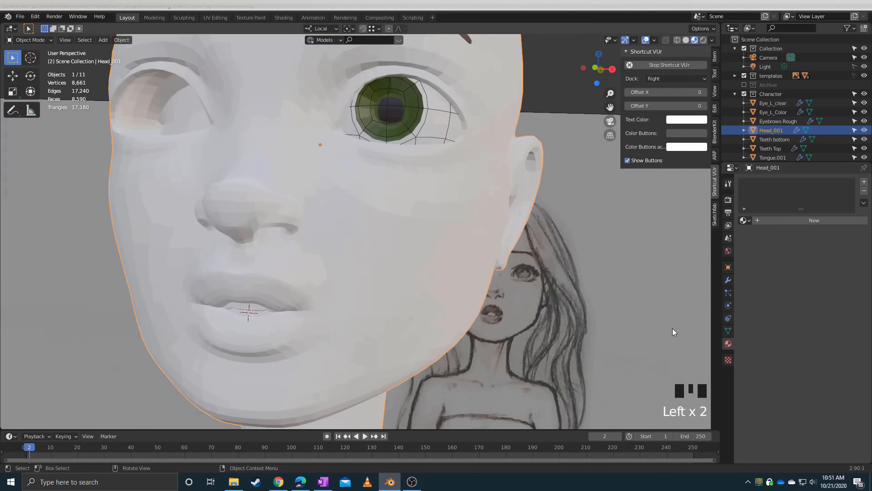
pyautogui.click(772, 221)
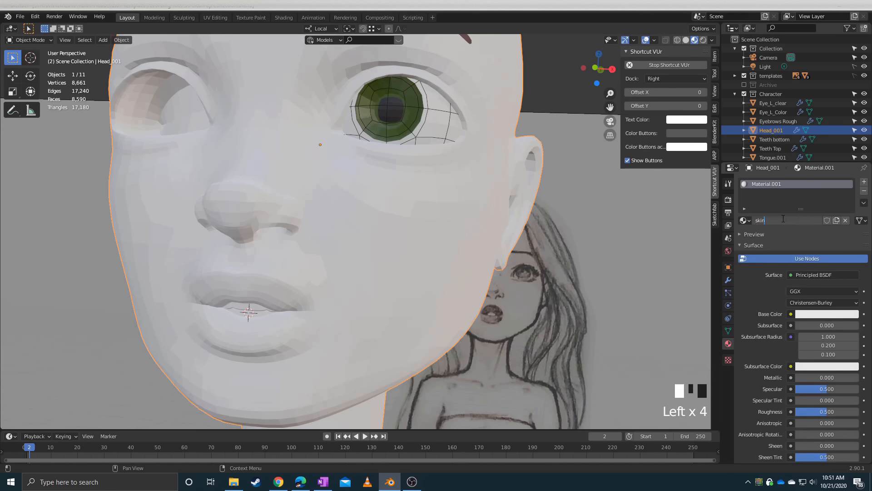
# Set the base color of the skin-rough material to a light peach-orange skin tone
pyautogui.moveTo(471, 278); pyautogui.dragTo(283, 176, button='middle')
pyautogui.scroll(-2, 323, 247)
pyautogui.click(811, 315)
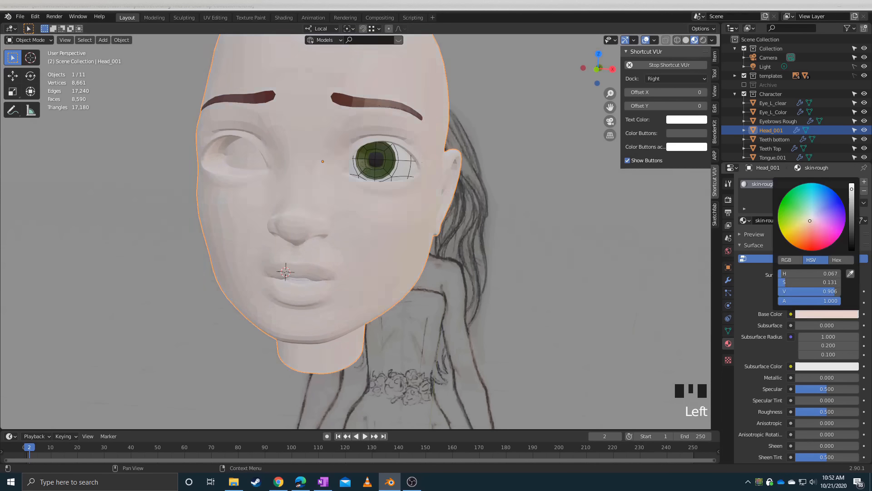
pyautogui.click(809, 226)
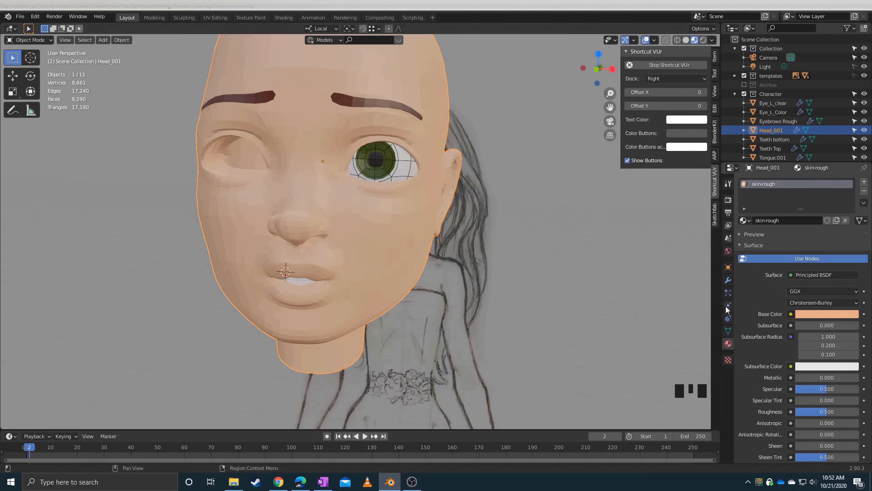
# Turn off the viewport display of the head's Mirror modifier and enter Edit Mode
pyautogui.click(728, 280)
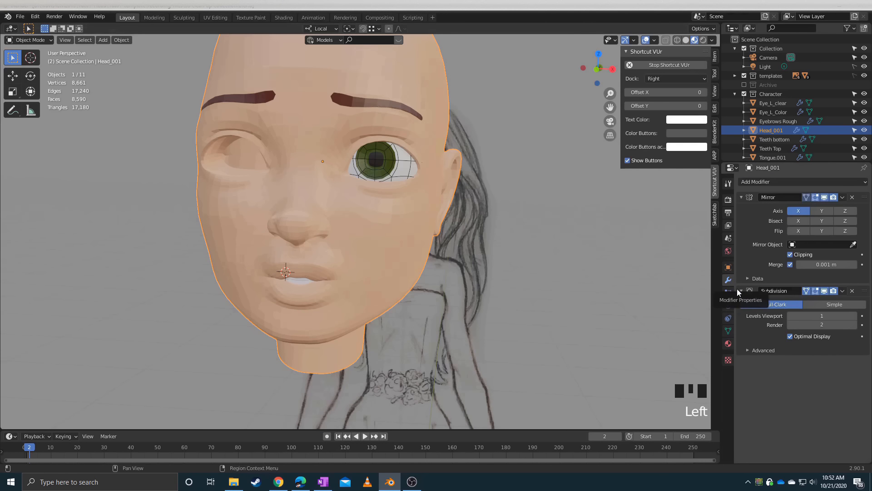
pyautogui.click(825, 197)
pyautogui.press('Tab')
# Select the face loop along the inner mouth and grow the selection three times to cover the lips
pyautogui.moveTo(305, 274); pyautogui.dragTo(335, 250, button='middle')
pyautogui.scroll(2, 314, 269)
pyautogui.keyDown('alt'); pyautogui.click(293, 289); pyautogui.keyUp('alt')
pyautogui.press('ctrl+KP_Add')
pyautogui.press('ctrl+KP_Add')
pyautogui.press('ctrl+KP_Add')
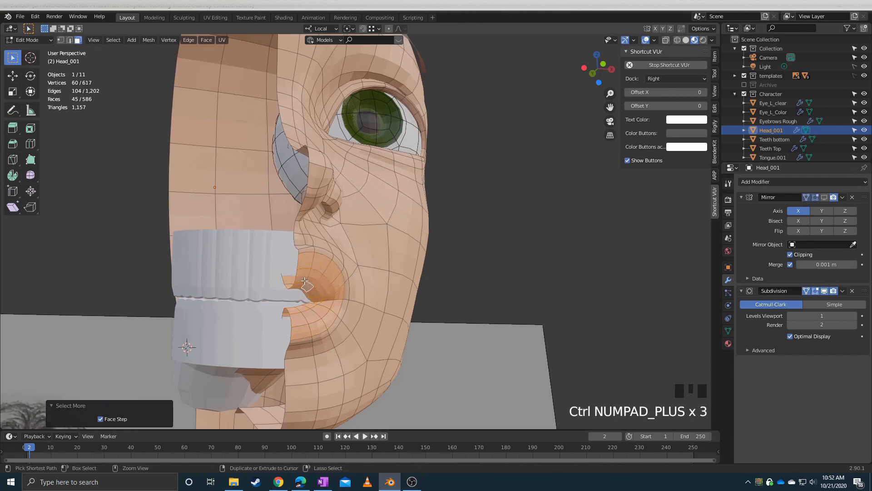
pyautogui.moveTo(295, 287); pyautogui.dragTo(270, 279, button='middle')
# Add a second material slot to the head with a new material named skin-lips-rough
pyautogui.click(729, 343)
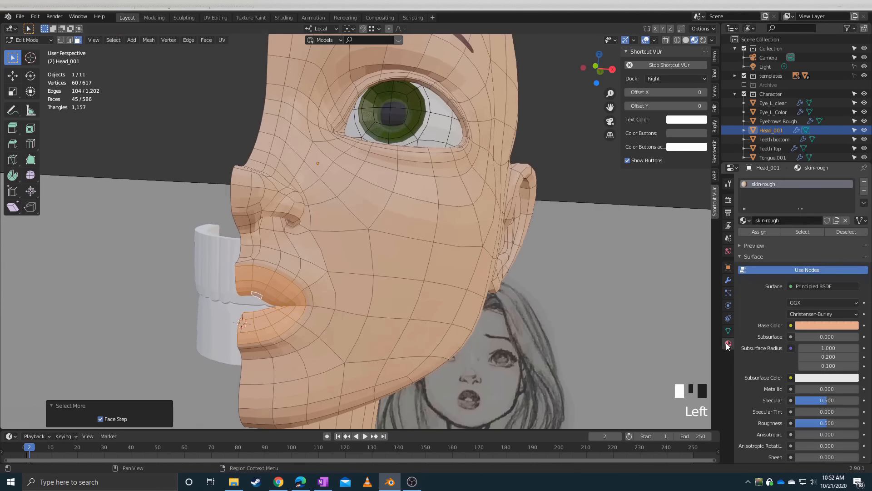
pyautogui.click(864, 182)
pyautogui.click(803, 239)
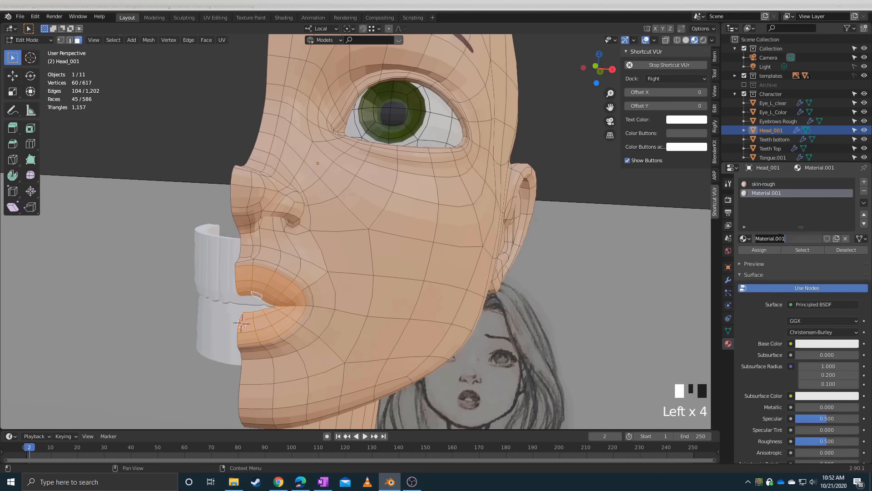
pyautogui.write('skin-lips-rough')
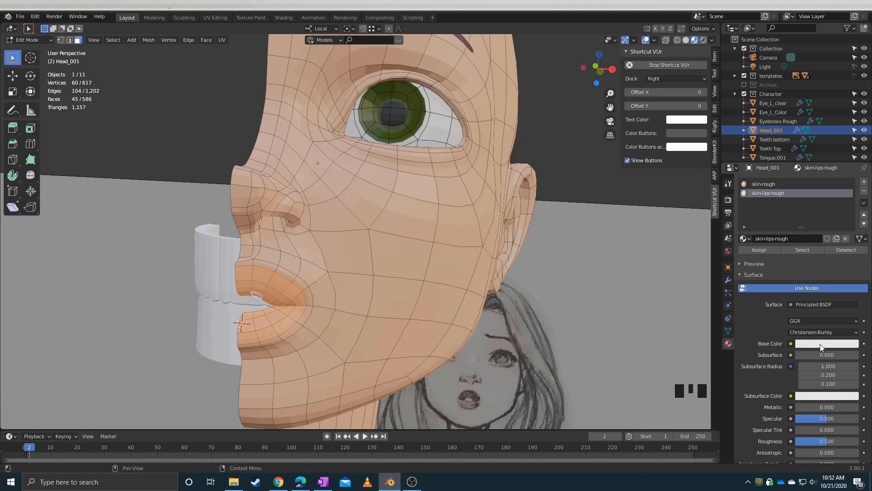
# Give skin-lips-rough a salmon-pink base color, assign it to the selected lip faces, and clear the selection
pyautogui.click(820, 344)
pyautogui.moveTo(807, 257); pyautogui.dragTo(809, 258)
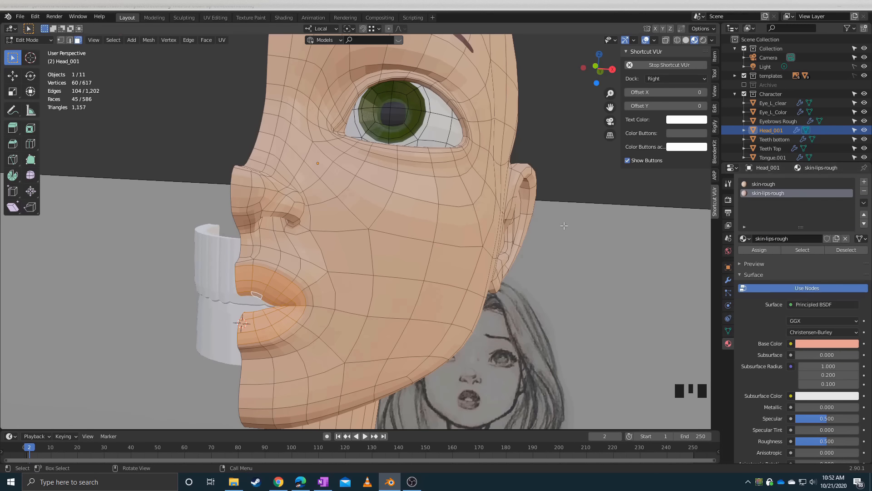
pyautogui.click(771, 251)
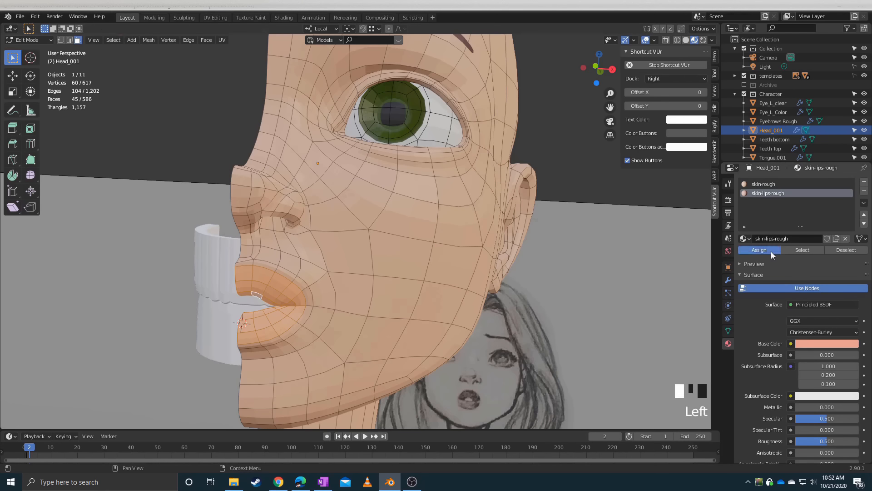
pyautogui.click(562, 182)
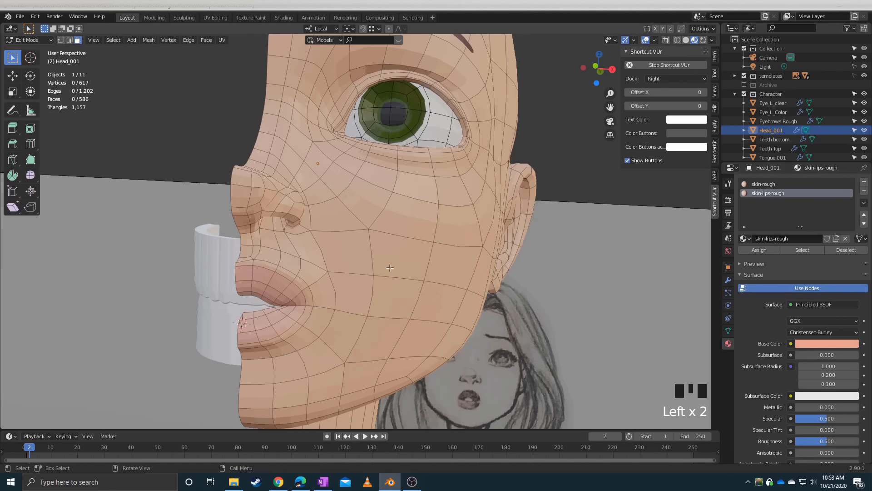
# Make the skin-lips-rough base color a slightly more saturated salmon tone and check the lips from the side
pyautogui.moveTo(412, 260); pyautogui.dragTo(426, 253, button='middle')
pyautogui.hotkey('shift', 'z')
pyautogui.hotkey('shift', 'z')
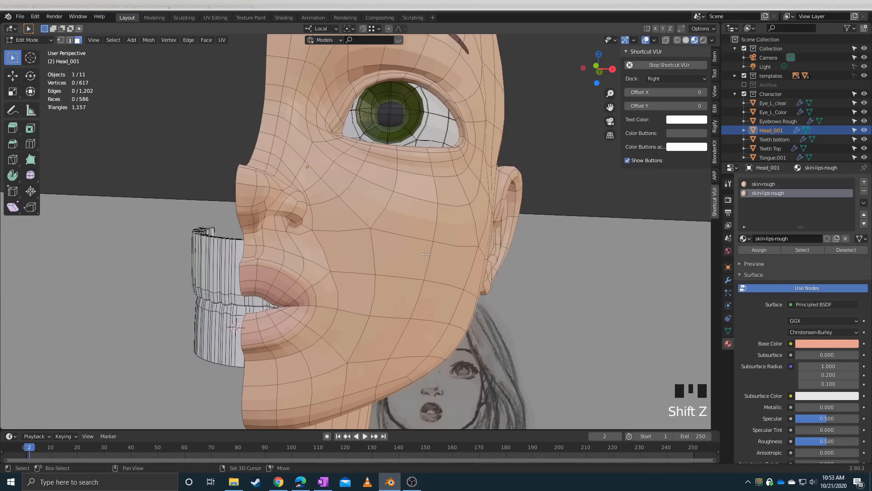
pyautogui.click(824, 342)
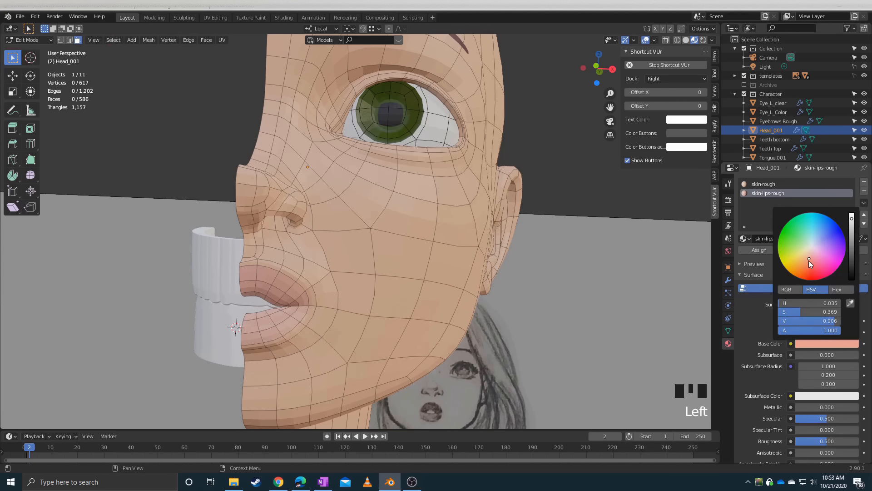
pyautogui.click(809, 260)
pyautogui.scroll(-1, 570, 195)
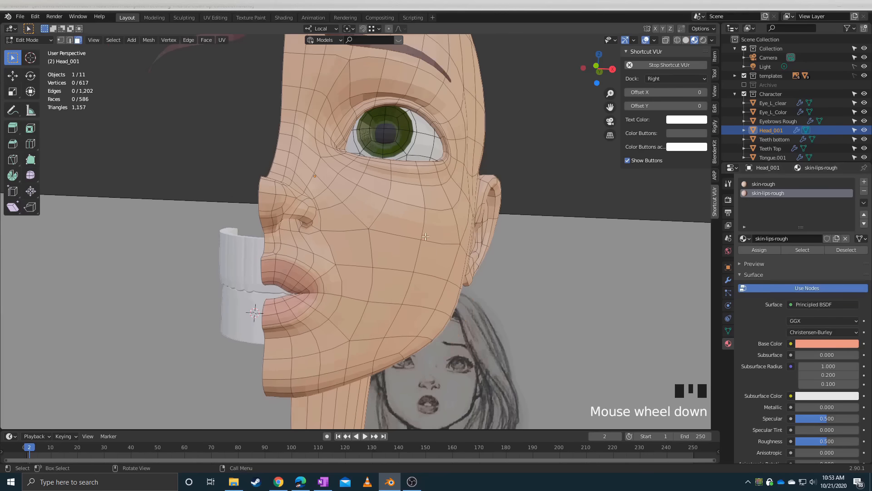
pyautogui.moveTo(571, 195); pyautogui.dragTo(304, 274, button='middle')
pyautogui.scroll(-2, 422, 310)
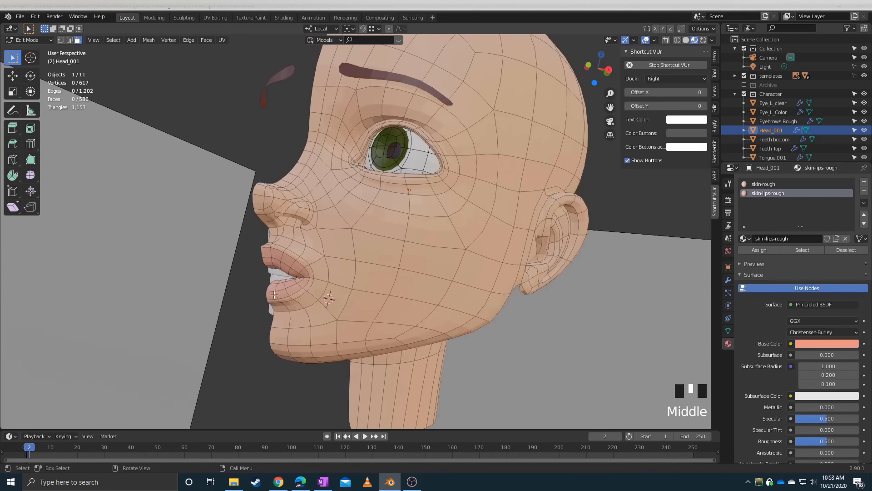
# Shift the skin-lips-rough base color slightly toward pink and check the lips from the front
pyautogui.scroll(2, 249, 280)
pyautogui.click(802, 347)
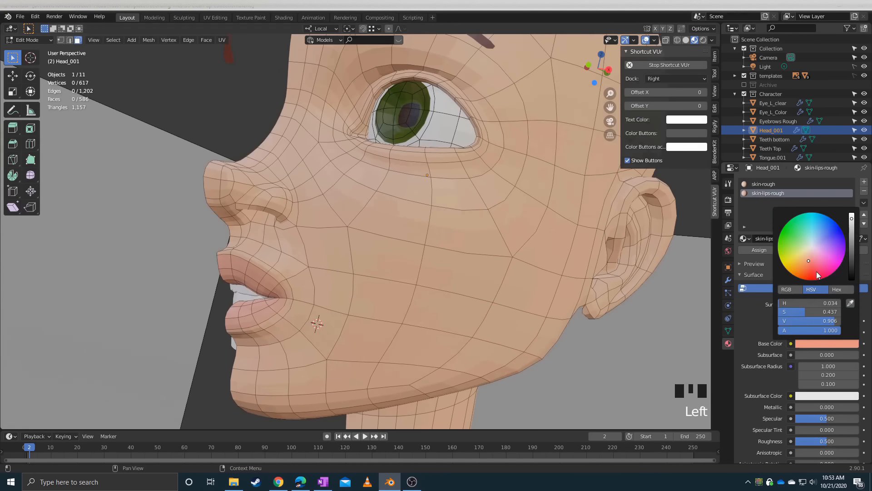
pyautogui.moveTo(817, 272); pyautogui.dragTo(811, 260)
pyautogui.moveTo(341, 252); pyautogui.dragTo(433, 258, button='middle')
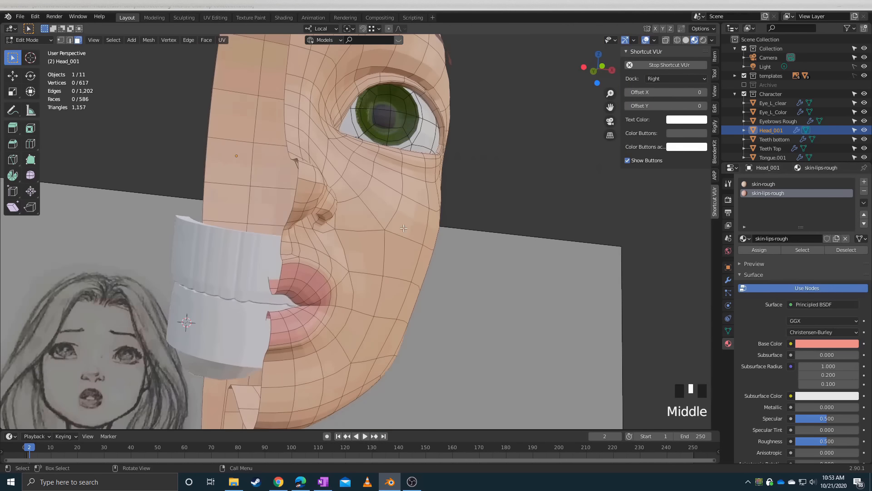
pyautogui.scroll(-2, 433, 257)
# Isolate the head, select faces at the back of the mouth cavity, and grow the selection forward to the lips
pyautogui.press('/')
pyautogui.scroll(3, 348, 286)
pyautogui.moveTo(248, 309); pyautogui.dragTo(350, 348, button='middle')
pyautogui.click(320, 327)
pyautogui.keyDown('shift'); pyautogui.click(350, 348); pyautogui.keyUp('shift')
pyautogui.keyDown('shift'); pyautogui.click(353, 346); pyautogui.keyUp('shift')
pyautogui.press('ctrl+KP_Add')
pyautogui.press('ctrl+KP_Add')
pyautogui.press('ctrl+KP_Add')
pyautogui.press('ctrl+KP_Add')
pyautogui.press('ctrl+KP_Add')
pyautogui.press('ctrl+KP_Add')
pyautogui.press('ctrl+KP_Add')
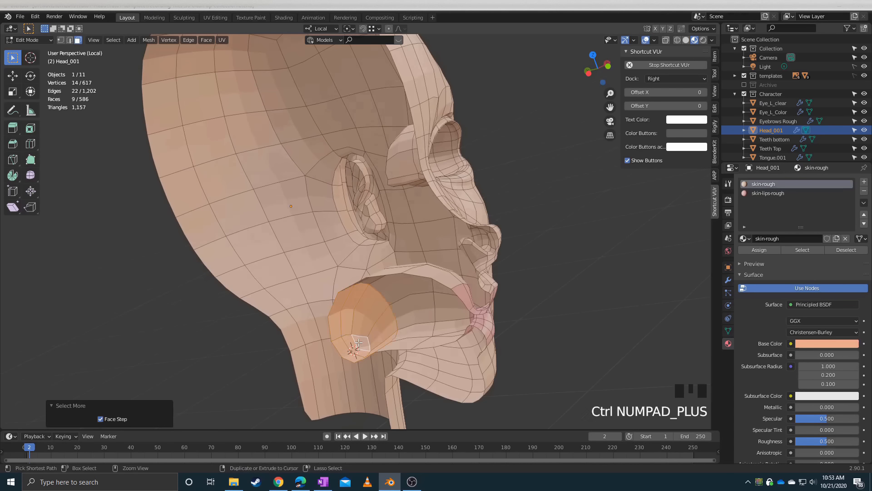
pyautogui.press('ctrl+KP_Add')
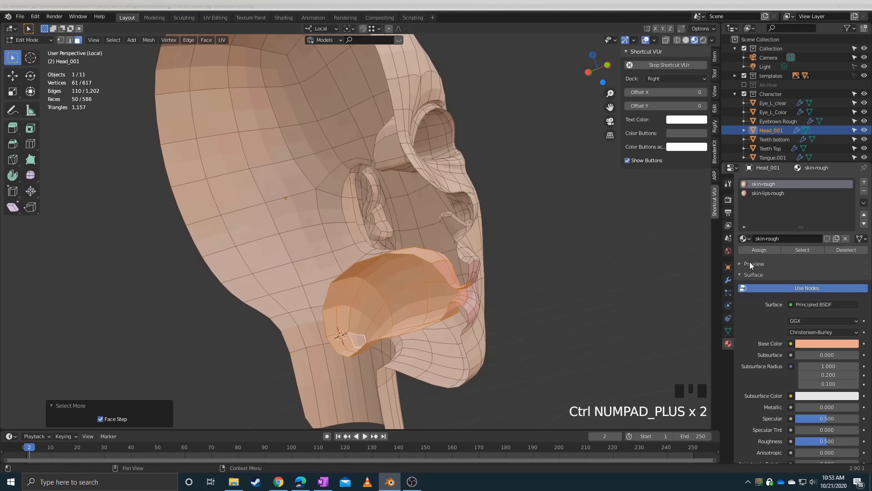
pyautogui.click(756, 250)
pyautogui.click(537, 246)
pyautogui.hotkey('ctrl', 'z')
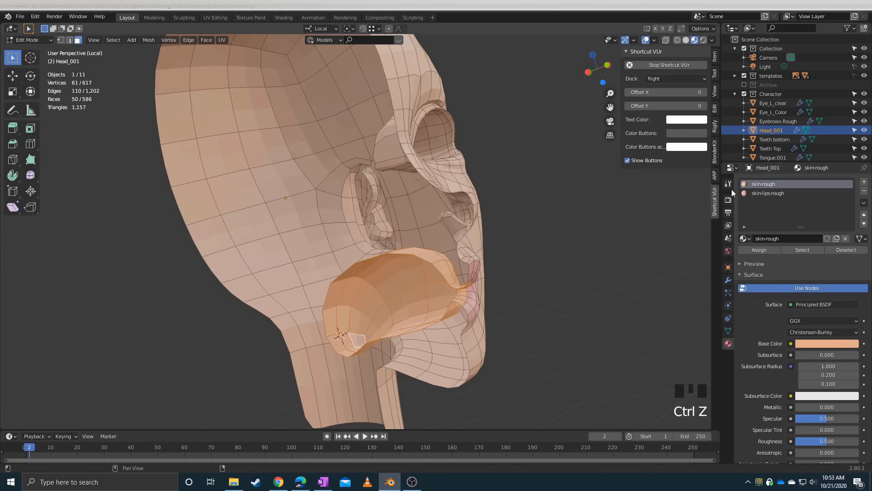
# Assign the skin-lips-rough material to the selected mouth cavity faces
pyautogui.click(768, 193)
pyautogui.click(759, 250)
pyautogui.moveTo(630, 246); pyautogui.dragTo(336, 291, button='middle')
pyautogui.scroll(-2, 377, 224)
pyautogui.scroll(3, 409, 239)
pyautogui.scroll(2, 331, 274)
# Select the face loop along the inner eyelid and grow the selection over the surrounding eye socket faces
pyautogui.keyDown('alt'); pyautogui.click(366, 335); pyautogui.keyUp('alt')
pyautogui.press('/')
pyautogui.press('KP_Decimal')
pyautogui.moveTo(354, 223); pyautogui.dragTo(290, 261, button='middle')
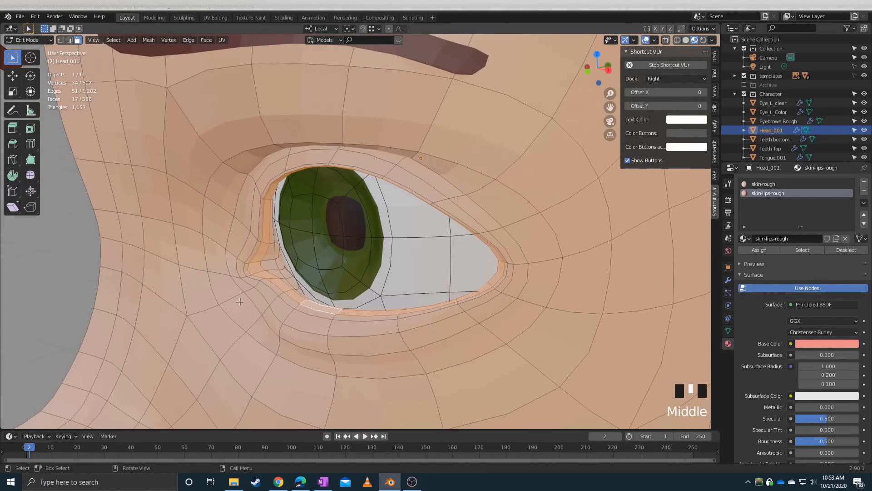
pyautogui.moveTo(240, 301); pyautogui.dragTo(285, 295, button='middle')
pyautogui.moveTo(291, 261); pyautogui.dragTo(366, 293, button='middle')
pyautogui.press('ctrl+KP_Add')
pyautogui.press('ctrl+KP_Add')
pyautogui.press('ctrl+KP_Add')
pyautogui.scroll(-3, 309, 254)
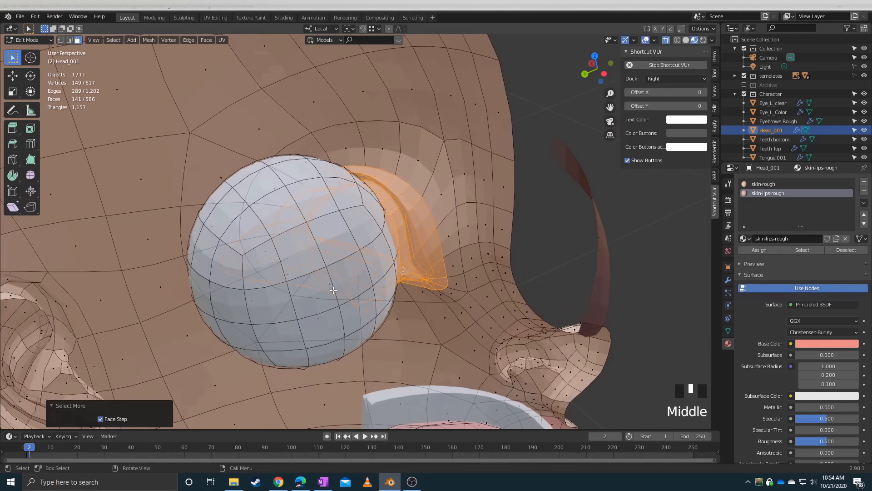
pyautogui.press('ctrl+KP_Add')
pyautogui.press('ctrl+KP_Subtract')
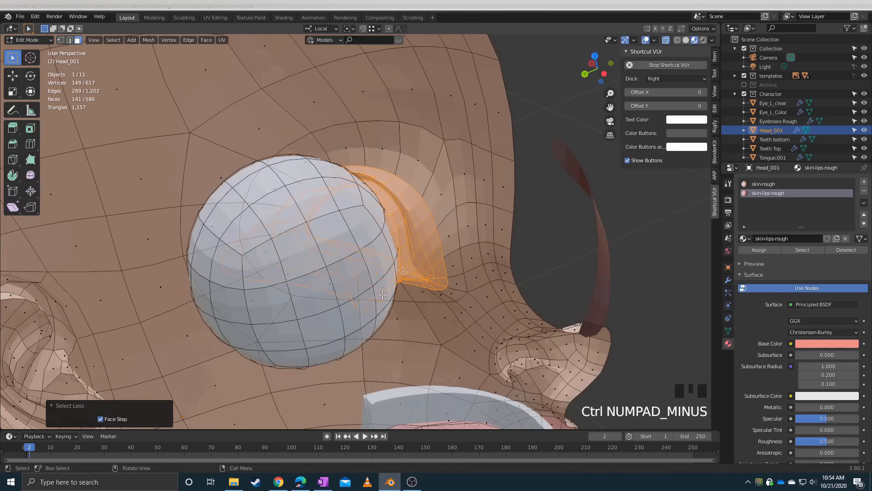
# Isolate the head and shrink the selection to only the faces inside the eye opening
pyautogui.press('KP_Divide')
pyautogui.moveTo(382, 295); pyautogui.dragTo(263, 284, button='middle')
pyautogui.scroll(4, 345, 286)
pyautogui.scroll(2, 321, 275)
pyautogui.press('ctrl+KP_Add')
pyautogui.press('ctrl+KP_Subtract')
pyautogui.press('ctrl+KP_Subtract')
pyautogui.press('ctrl+KP_Subtract')
pyautogui.press('ctrl+KP_Subtract')
pyautogui.press('ctrl+KP_Subtract')
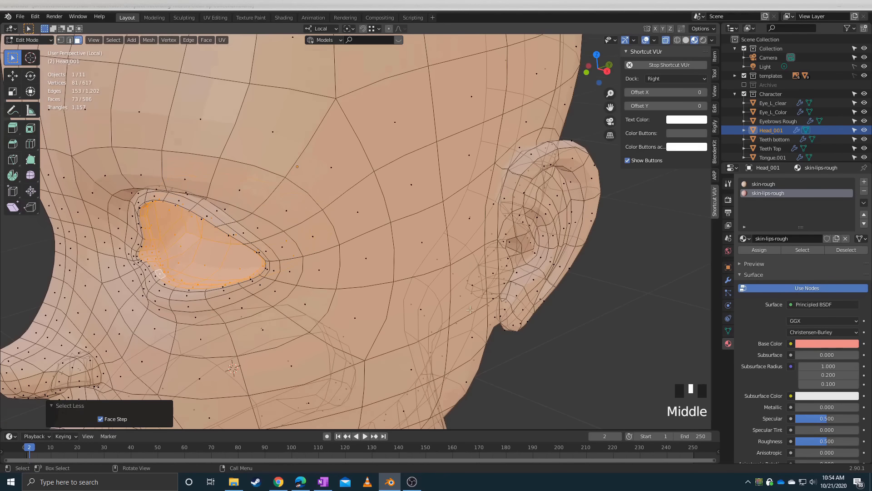
# Assign skin-lips-rough to the selected eye socket faces, leave the isolated view, and return to Object Mode
pyautogui.click(754, 250)
pyautogui.press('KP_Divide')
pyautogui.press('Tab')
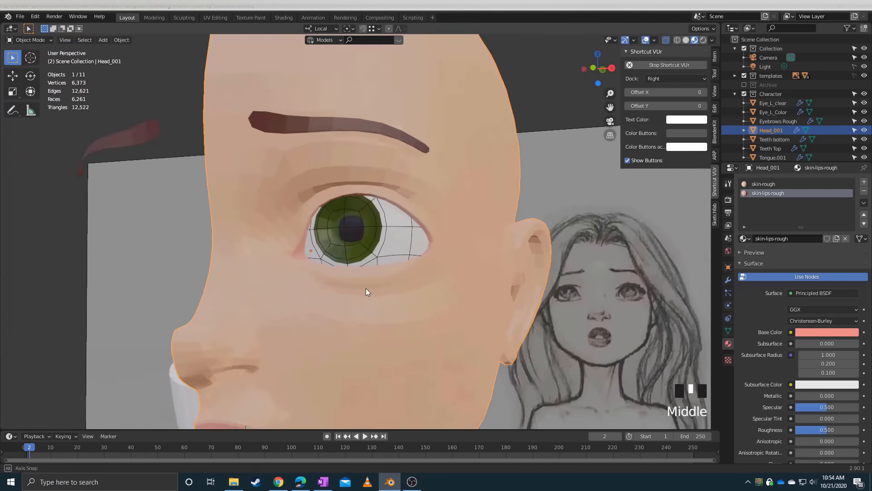
pyautogui.moveTo(366, 292); pyautogui.dragTo(484, 266, button='middle')
pyautogui.scroll(2, 387, 277)
# Give the tongue object a new material named skin-tongue-rough
pyautogui.click(773, 157)
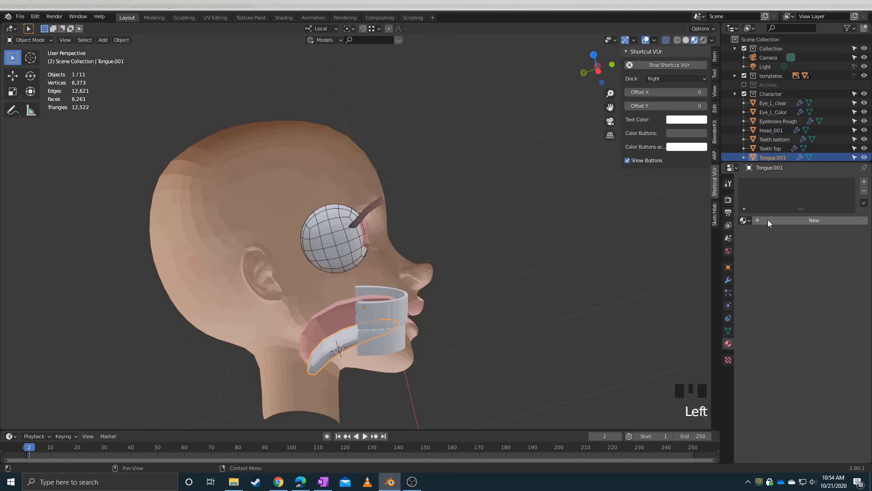
pyautogui.click(745, 221)
pyautogui.click(781, 220)
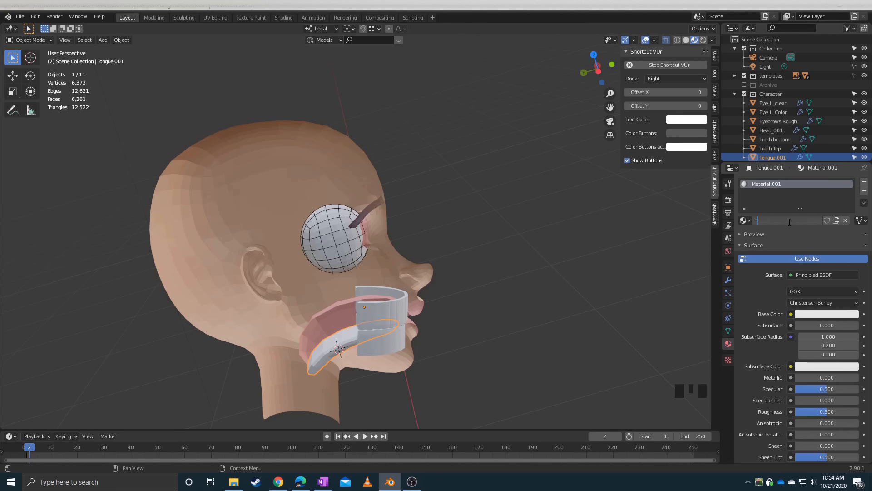
pyautogui.press('BackSpace')
pyautogui.press('BackSpace')
pyautogui.write('skin')
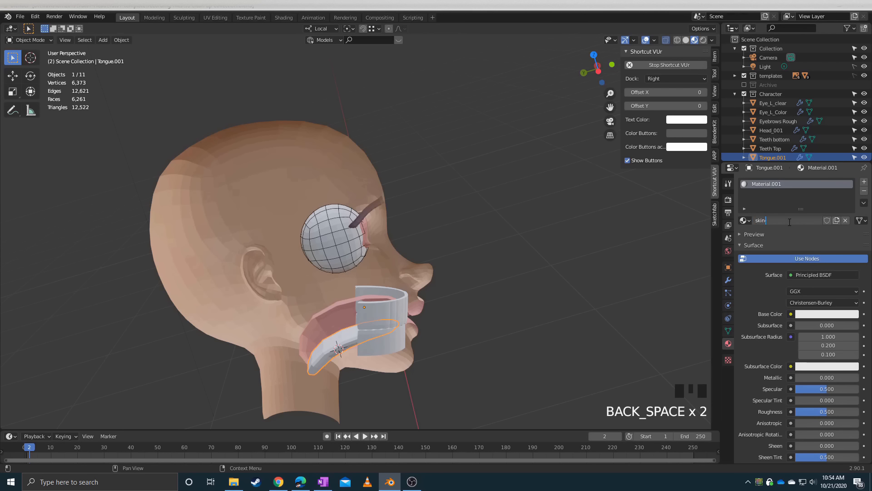
pyautogui.write('-tongue-rough')
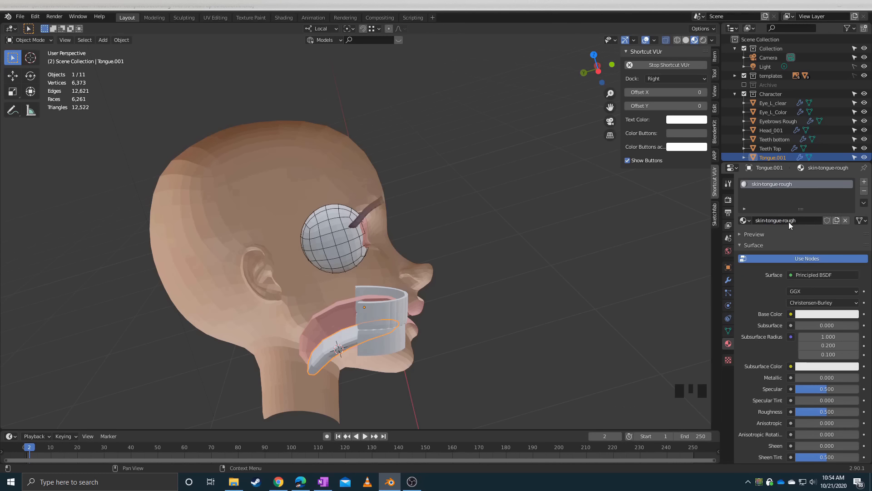
# Set the skin-tongue-rough base color to a pinkish red with hue 0.990 and saturation 0.655
pyautogui.click(833, 314)
pyautogui.moveTo(812, 230); pyautogui.dragTo(814, 239)
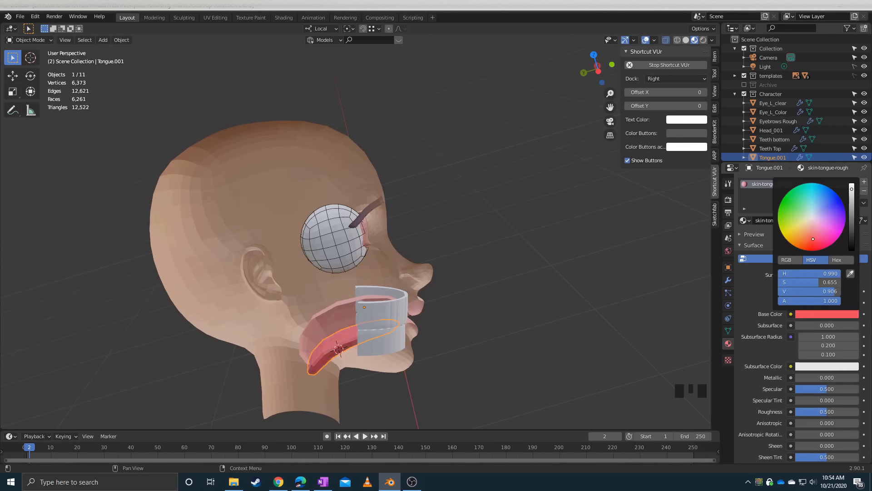
pyautogui.click(553, 253)
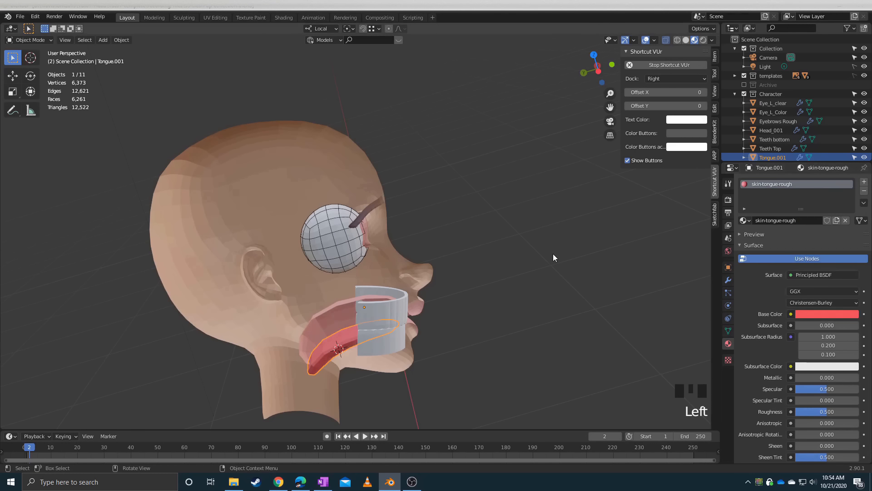
# Enable the viewport display of the head's Mirror modifier to show both halves of the face
pyautogui.moveTo(552, 254); pyautogui.dragTo(519, 255, button='middle')
pyautogui.click(382, 266)
pyautogui.click(728, 280)
pyautogui.click(824, 198)
pyautogui.moveTo(427, 216); pyautogui.dragTo(383, 214, button='middle')
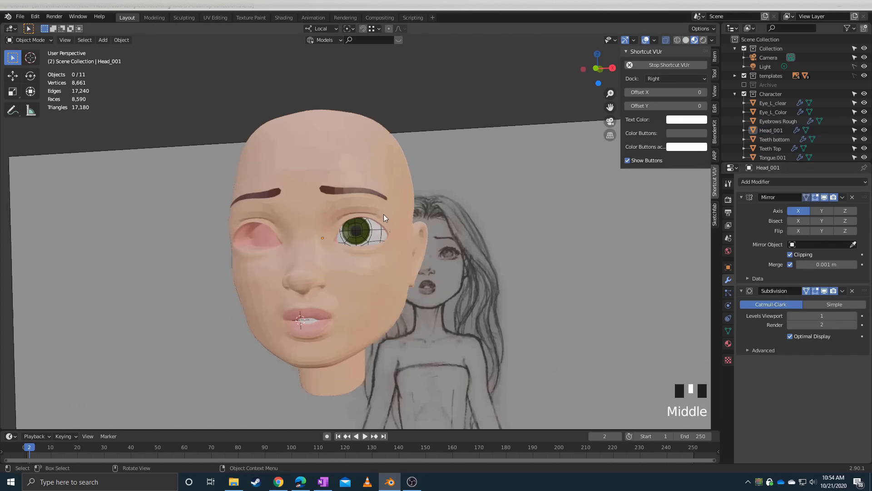
# Duplicate Eye_L_clear and Eye_L_Color in place and set the copies' X location to -0.042589 m
pyautogui.scroll(3, 383, 214)
pyautogui.click(378, 227)
pyautogui.keyDown('shift'); pyautogui.click(772, 112); pyautogui.keyUp('shift')
pyautogui.hotkey('shift', 'd')
pyautogui.rightClick(591, 114)
pyautogui.click(714, 57)
pyautogui.click(646, 74)
pyautogui.press('Left')
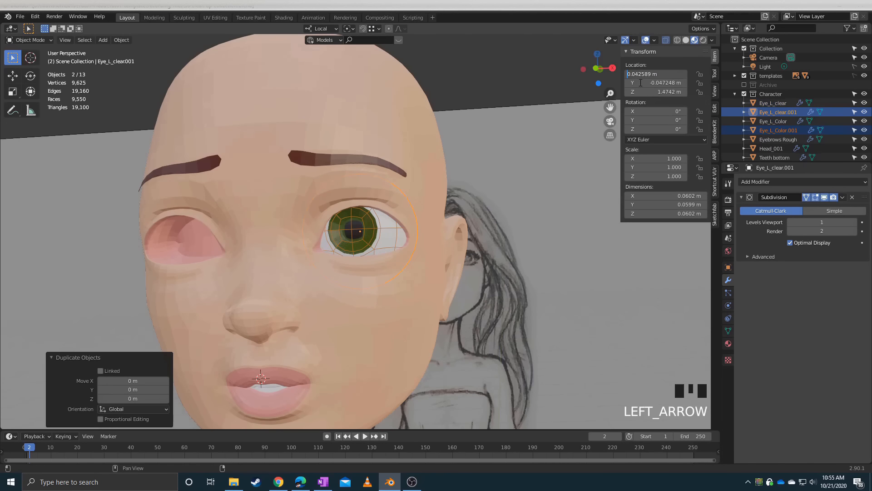
pyautogui.write('-')
pyautogui.press('Return')
pyautogui.click(591, 131)
# Test trackball rotation of Eye_L_clear and Eye_L_Color together after changing the pivot point
pyautogui.scroll(-2, 590, 131)
pyautogui.click(773, 103)
pyautogui.keyDown('shift'); pyautogui.click(763, 130); pyautogui.keyUp('shift')
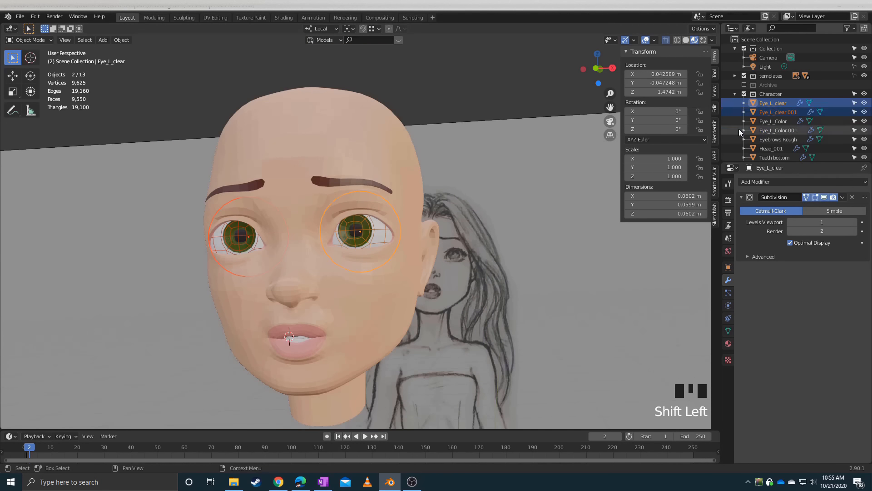
pyautogui.click(773, 102)
pyautogui.keyDown('ctrl'); pyautogui.click(773, 120); pyautogui.keyUp('ctrl')
pyautogui.press('KP_Decimal')
pyautogui.moveTo(357, 231); pyautogui.dragTo(325, 200, button='middle')
pyautogui.click(350, 28)
pyautogui.click(363, 67)
pyautogui.press('r')
pyautogui.press('r')
pyautogui.rightClick(325, 240)
pyautogui.press('r')
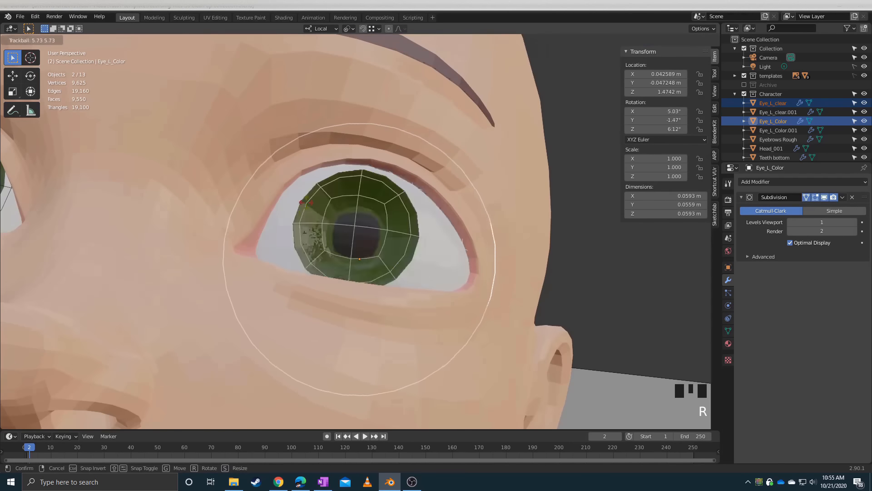
pyautogui.rightClick(325, 228)
pyautogui.scroll(-5, 506, 138)
pyautogui.click(506, 137)
# Rename the two duplicated eye objects as Eye_R_clear and Eye_R_Color
pyautogui.doubleClick(771, 114)
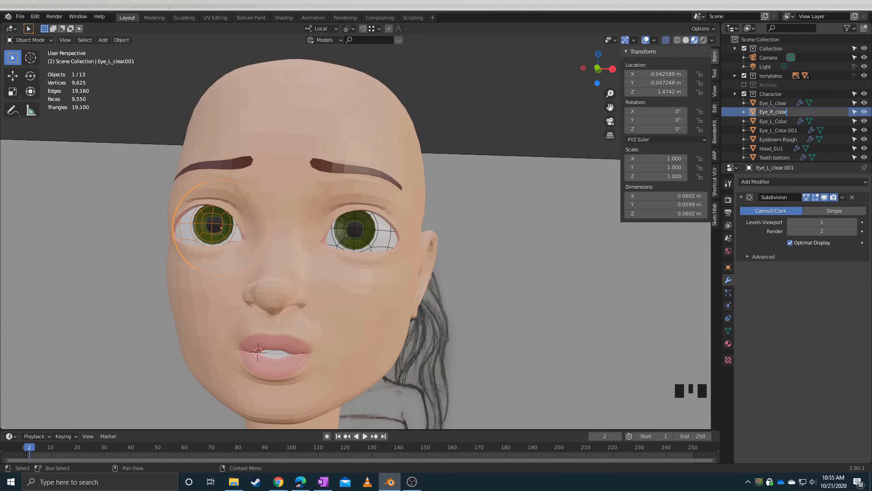
pyautogui.press('Return')
pyautogui.click(771, 122)
pyautogui.doubleClick(776, 122)
pyautogui.moveTo(775, 122); pyautogui.dragTo(771, 122)
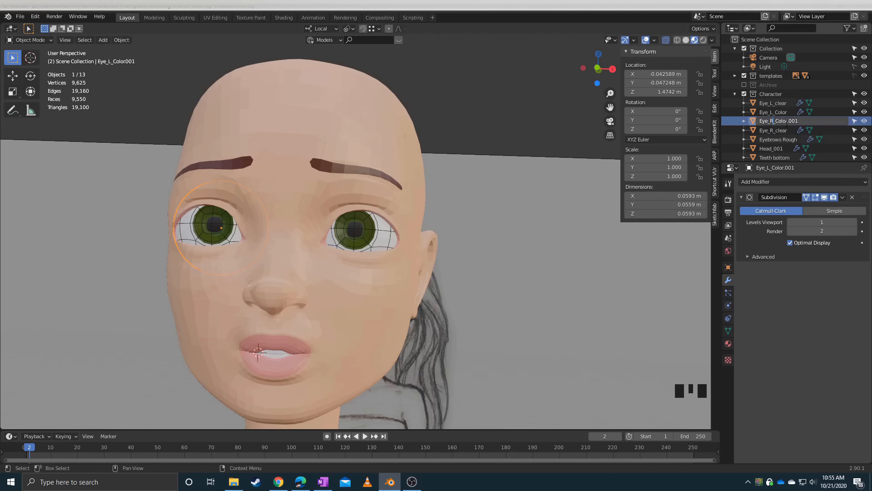
pyautogui.write('R')
pyautogui.press('End')
pyautogui.press('BackSpace')
pyautogui.press('BackSpace')
pyautogui.press('BackSpace')
pyautogui.press('BackSpace')
pyautogui.press('Return')
pyautogui.press('KP_3')
pyautogui.press('KP_1')
pyautogui.click(197, 164)
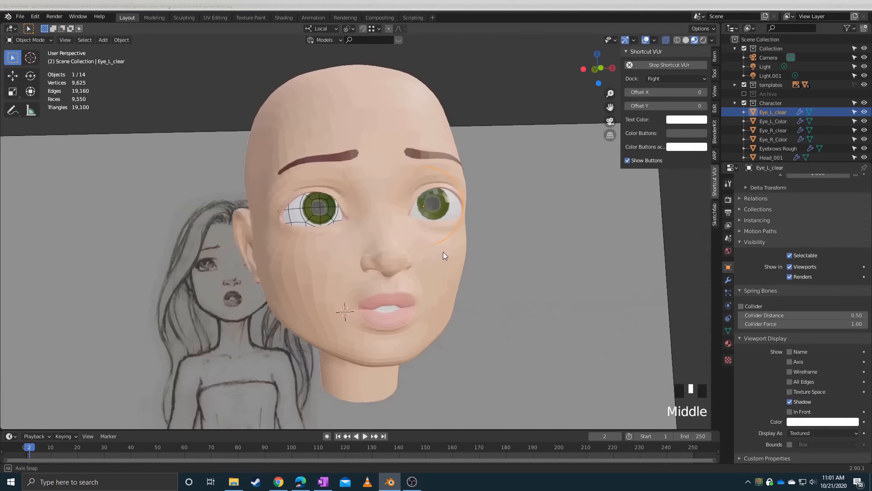
# Apply smooth shading to all faces of Eye_L_clear and return to Object Mode
pyautogui.press('Tab')
pyautogui.click(206, 40)
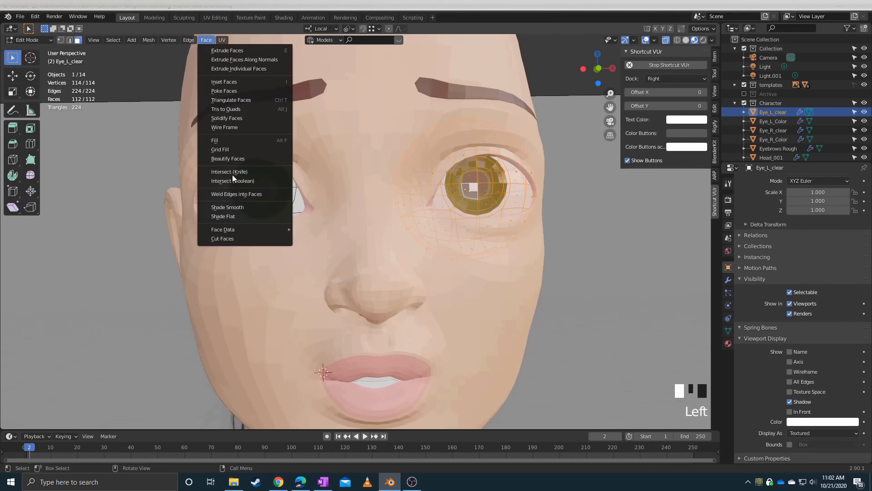
pyautogui.click(227, 207)
pyautogui.press('Tab')
pyautogui.scroll(-3, 336, 227)
pyautogui.scroll(1, 340, 229)
pyautogui.scroll(-1, 340, 229)
# Move Light.001 about -0.338 m in X and 0.229 m in Z, and set its power to 15 W
pyautogui.click(765, 67)
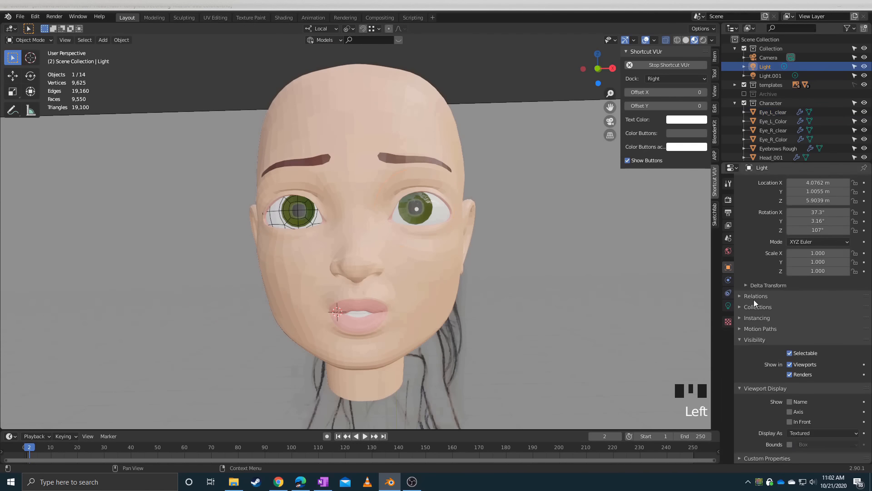
pyautogui.click(728, 306)
pyautogui.press('KP_0')
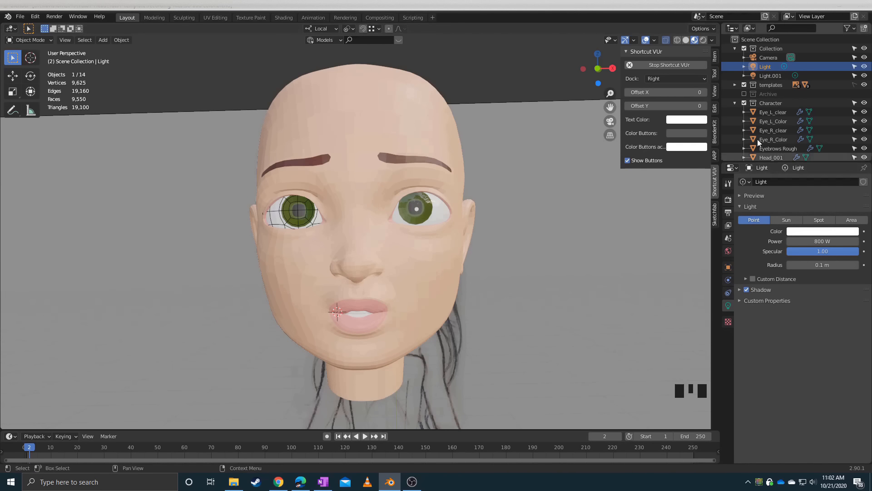
pyautogui.click(770, 75)
pyautogui.scroll(-8, 431, 214)
pyautogui.scroll(7, 427, 237)
pyautogui.press('g')
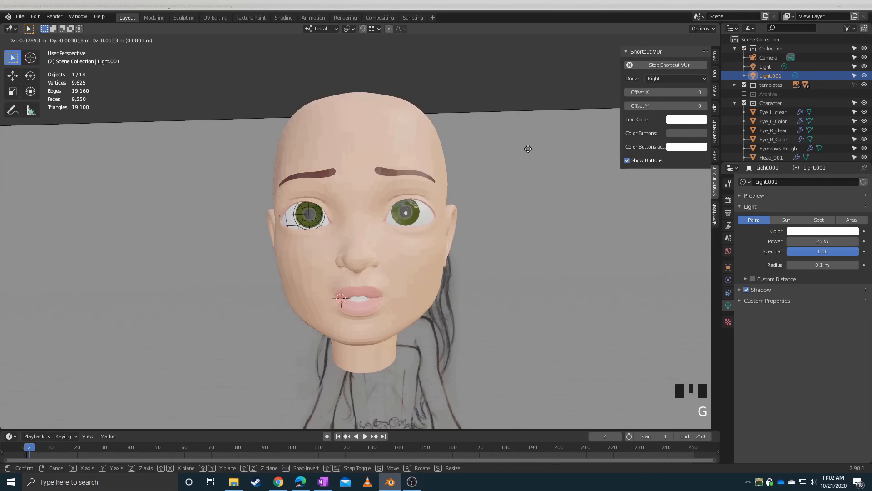
pyautogui.click(399, 78)
pyautogui.moveTo(822, 241); pyautogui.dragTo(807, 241)
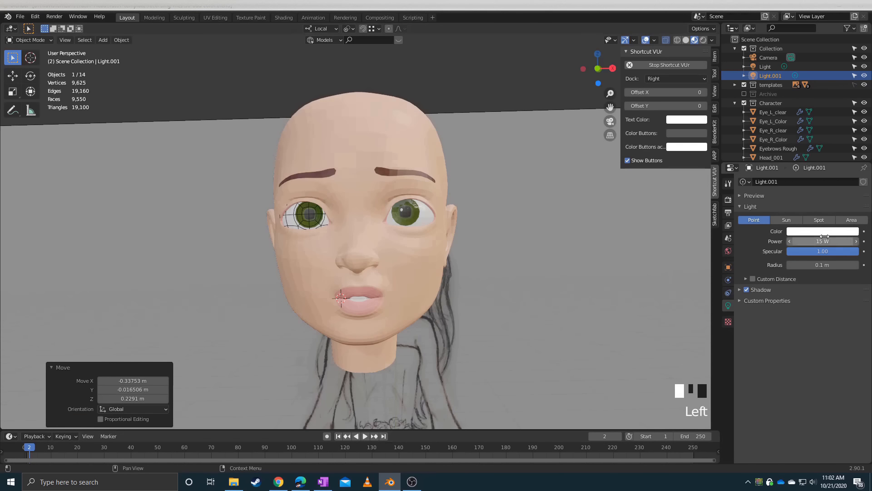
# Switch the material preview to scene lighting and check the face from the front
pyautogui.click(712, 40)
pyautogui.click(668, 95)
pyautogui.moveTo(591, 241)
pyautogui.mouseDown(button='middle')
pyautogui.moveTo(530, 274)
pyautogui.moveTo(577, 246)
pyautogui.mouseUp(button='middle')
pyautogui.scroll(2, 357, 250)
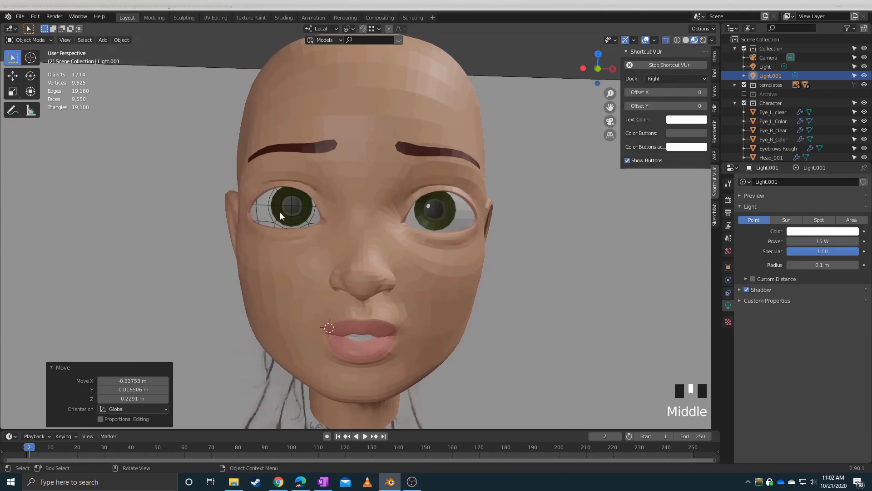
# Set the viewport display of Eye_R_clear to Solid
pyautogui.click(285, 208)
pyautogui.click(728, 268)
pyautogui.scroll(-4, 772, 318)
pyautogui.click(805, 433)
pyautogui.click(800, 401)
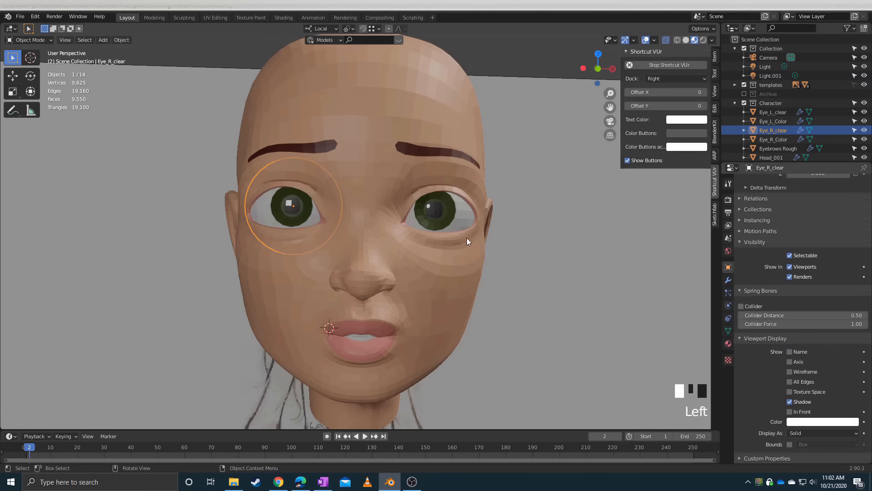
# Apply smooth shading to all faces of Eye_R_clear and return to Object Mode
pyautogui.moveTo(467, 238); pyautogui.dragTo(462, 241, button='middle')
pyautogui.press('Tab')
pyautogui.press('a')
pyautogui.click(206, 40)
pyautogui.click(213, 207)
pyautogui.press('Tab')
pyautogui.scroll(-2, 471, 125)
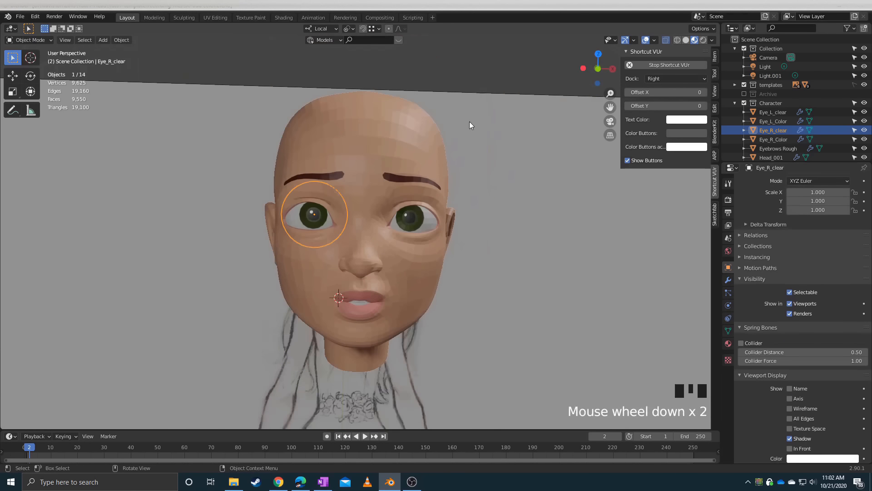
# Clear the selection and examine the shaded head and both eyes from several angles against the sketch
pyautogui.click(471, 124)
pyautogui.moveTo(396, 245); pyautogui.dragTo(359, 257, button='middle')
pyautogui.scroll(2, 358, 257)
pyautogui.moveTo(286, 223)
pyautogui.mouseDown(button='middle')
pyautogui.moveTo(340, 219)
pyautogui.moveTo(468, 251)
pyautogui.moveTo(465, 239)
pyautogui.moveTo(302, 232)
pyautogui.moveTo(440, 241)
pyautogui.mouseUp(button='middle')
pyautogui.scroll(-2, 430, 246)
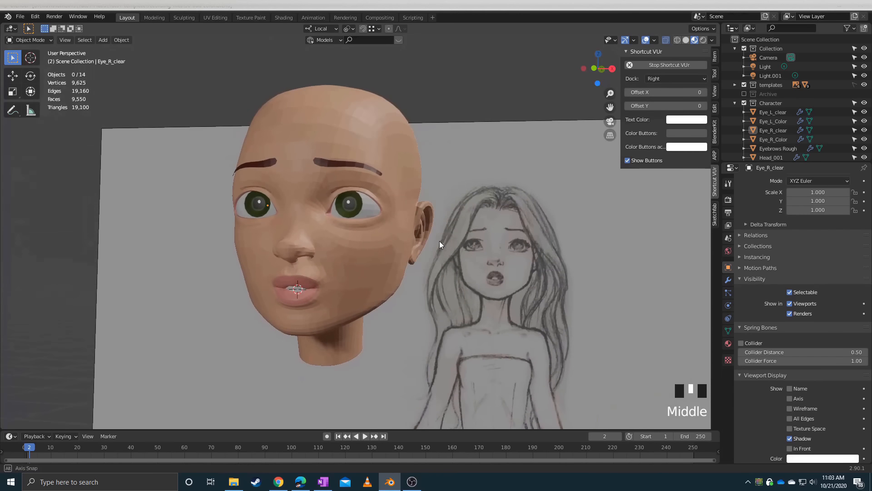
pyautogui.hotkey('shift', 'a')
pyautogui.click(453, 172)
pyautogui.moveTo(437, 158); pyautogui.dragTo(179, 274, button='middle')
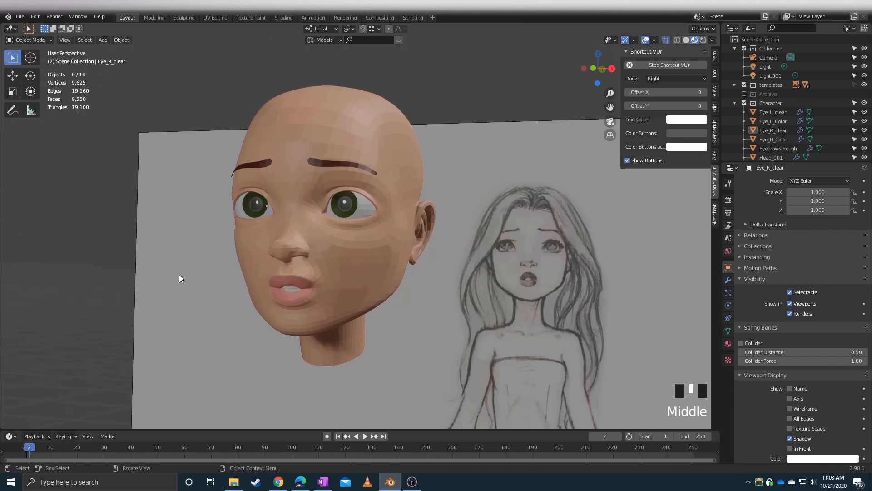